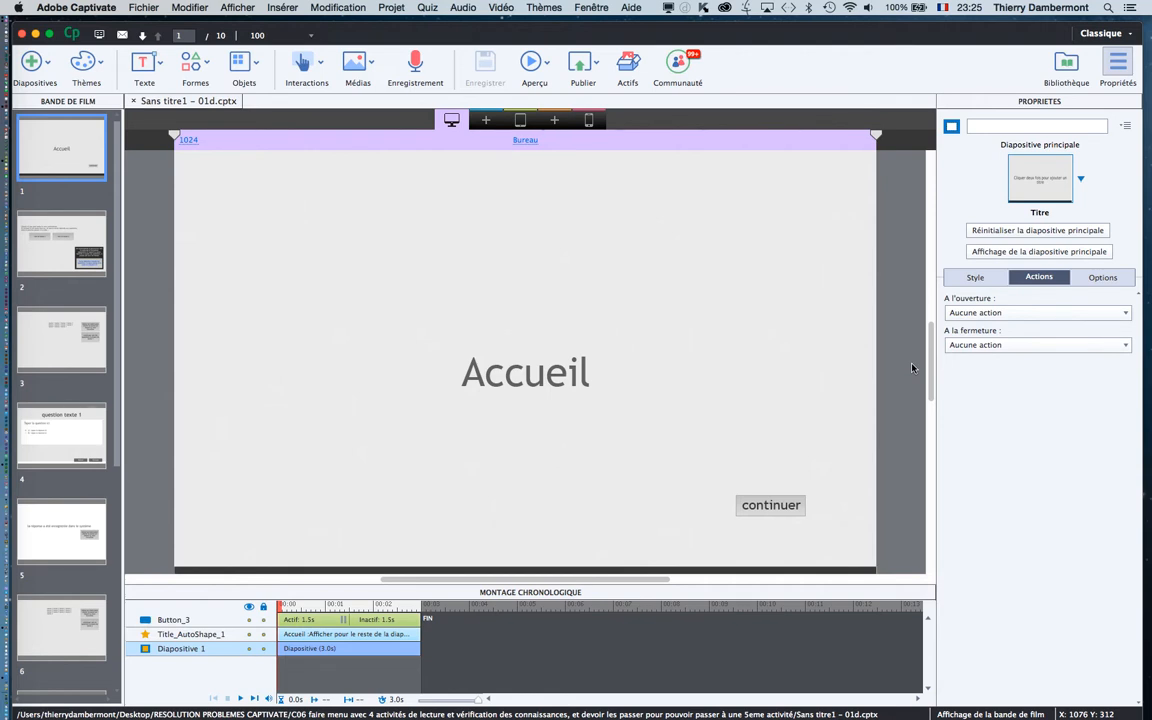
Step: Preview the Captivate project in the web browser
{"action": "left_click", "coordinate": [533, 62]}
{"action": "left_click", "coordinate": [565, 142]}
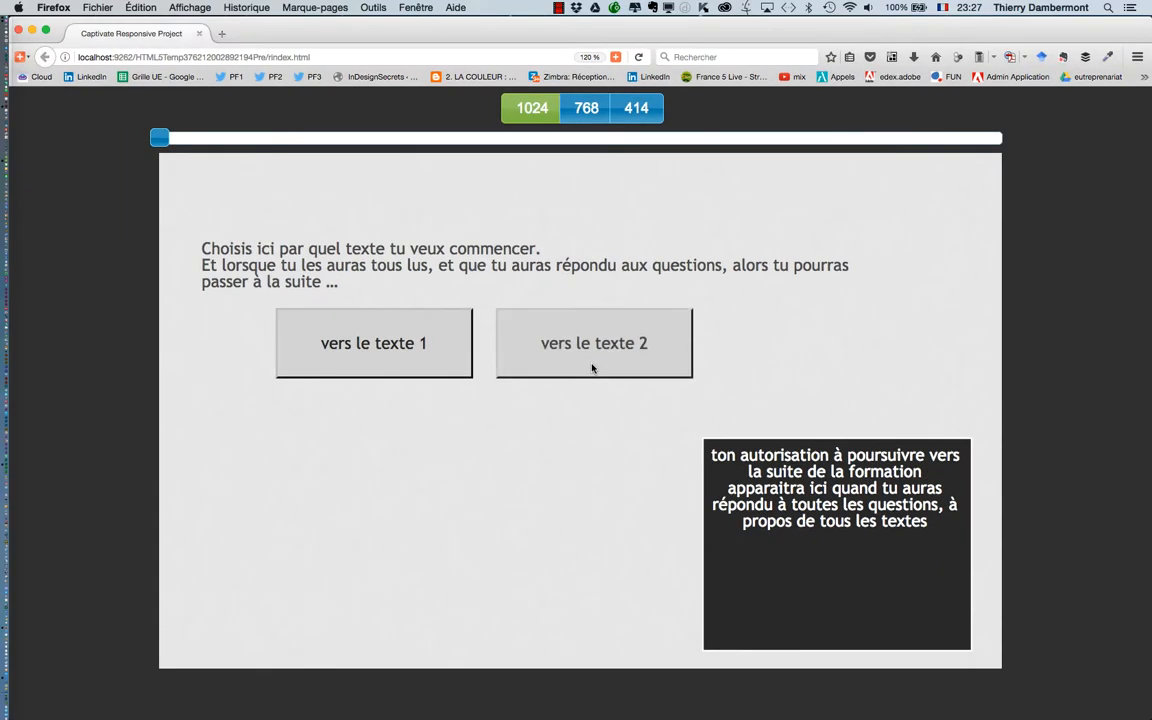
Step: Test the menu links by visiting text 2 and text 1 in turn, returning to the menu after each visit
{"action": "left_click", "coordinate": [591, 371]}
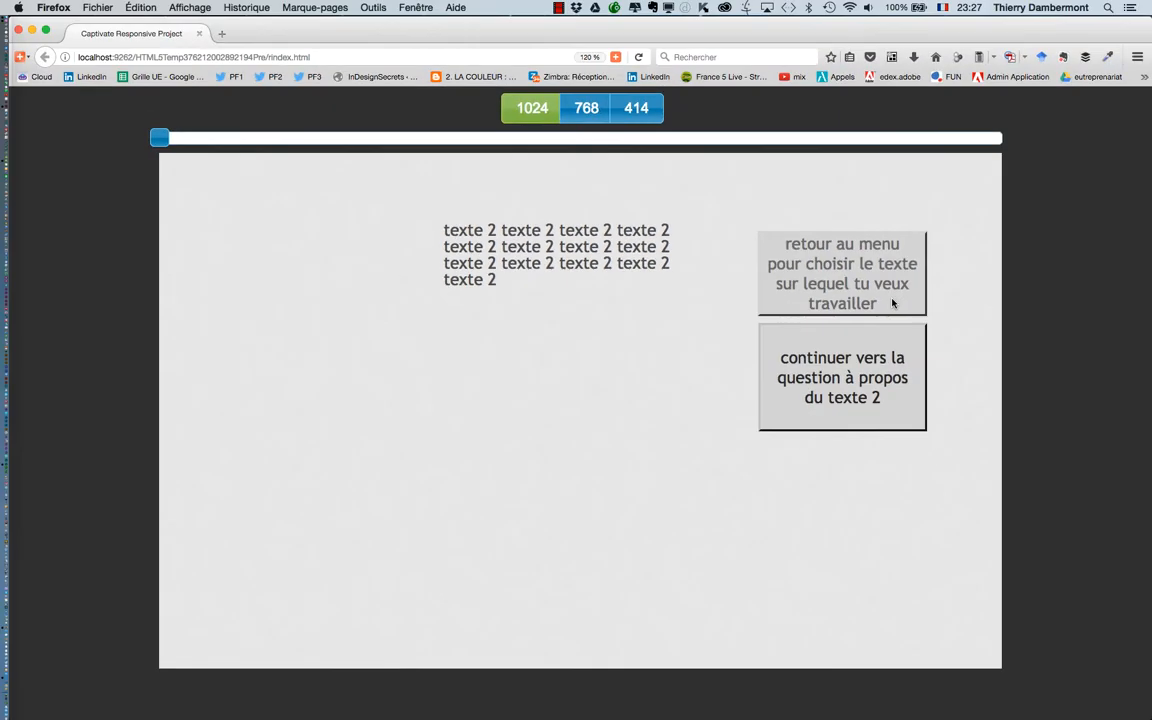
{"action": "left_click", "coordinate": [893, 303]}
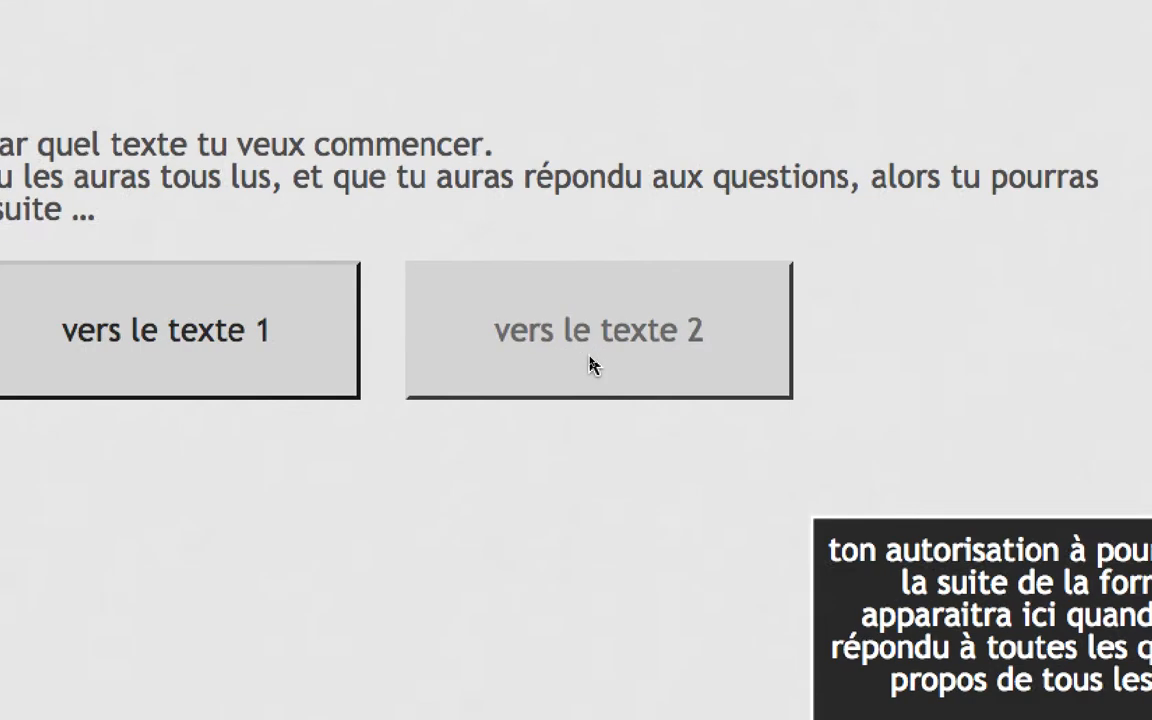
{"action": "left_click", "coordinate": [590, 365]}
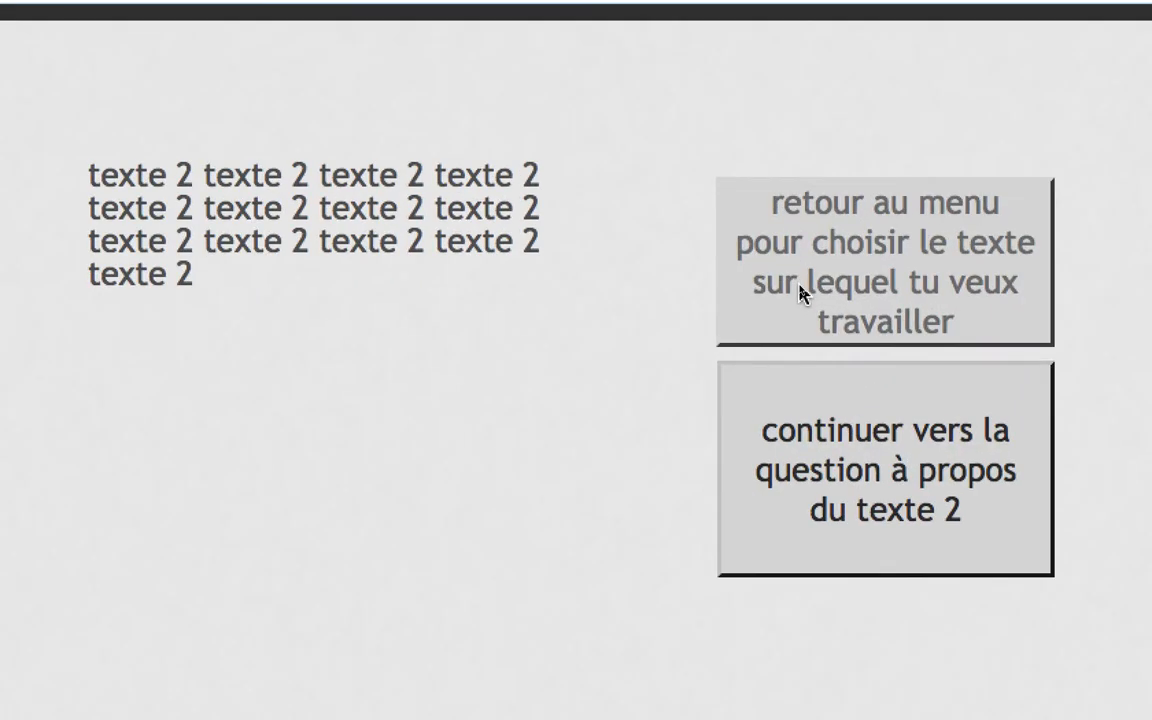
{"action": "left_click", "coordinate": [800, 292]}
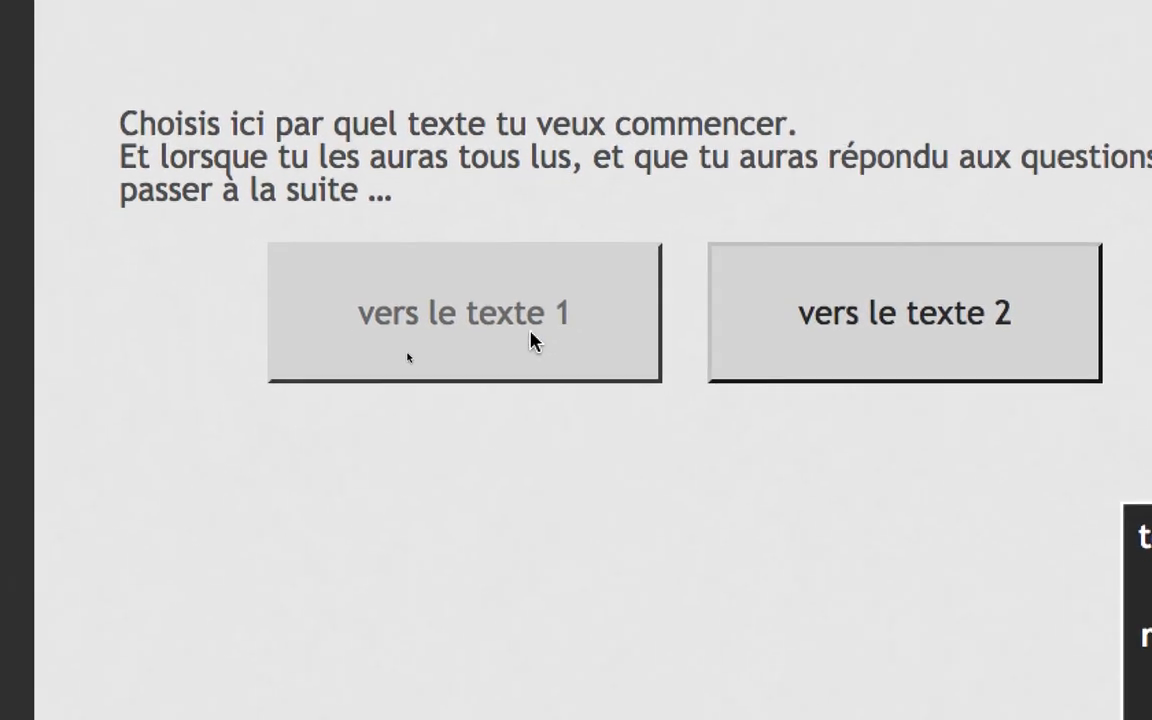
{"action": "left_click", "coordinate": [532, 341]}
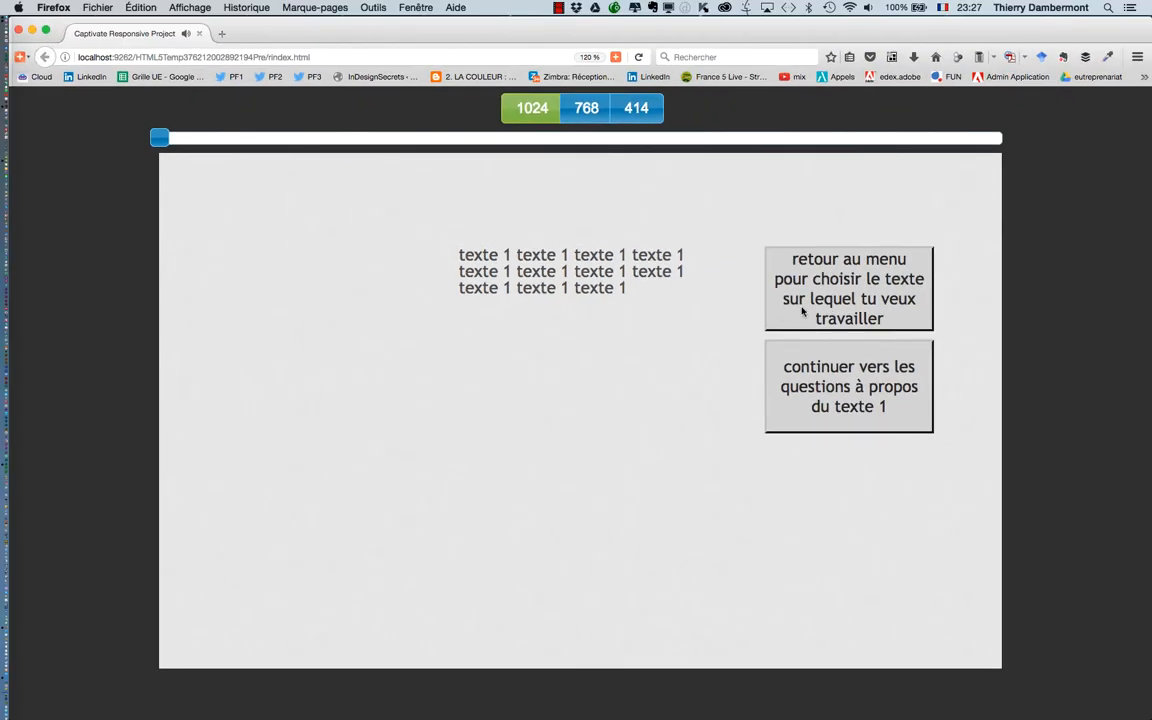
{"action": "left_click", "coordinate": [879, 305]}
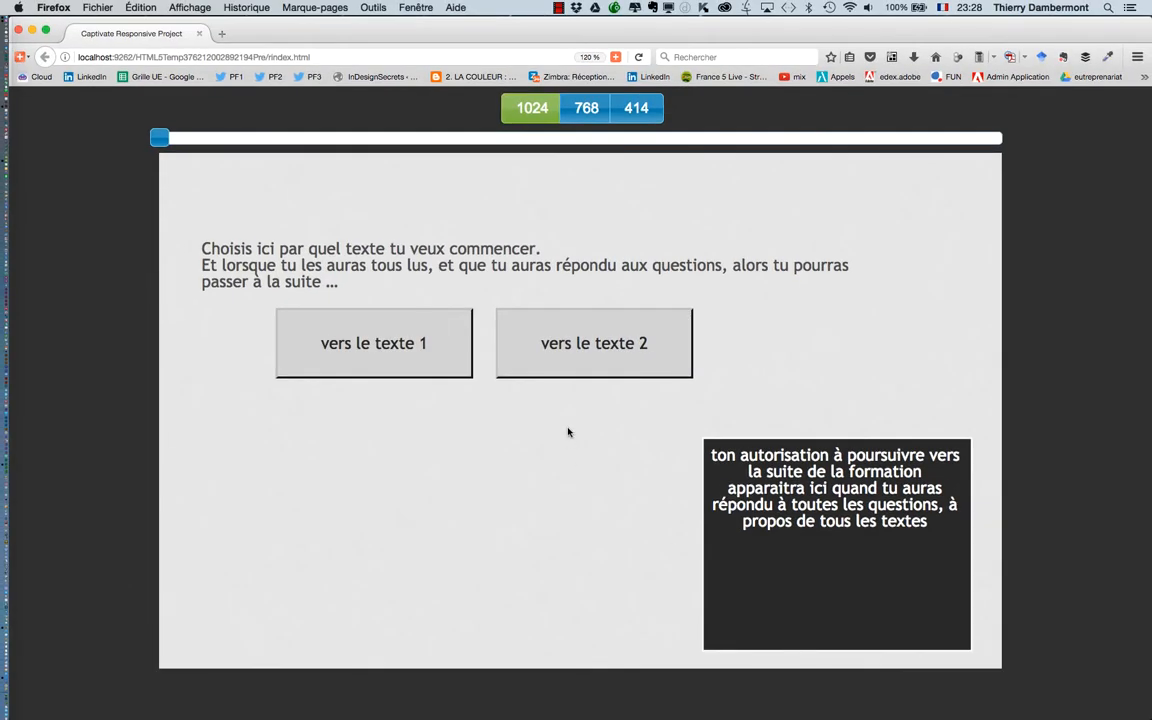
{"action": "left_click", "coordinate": [318, 78]}
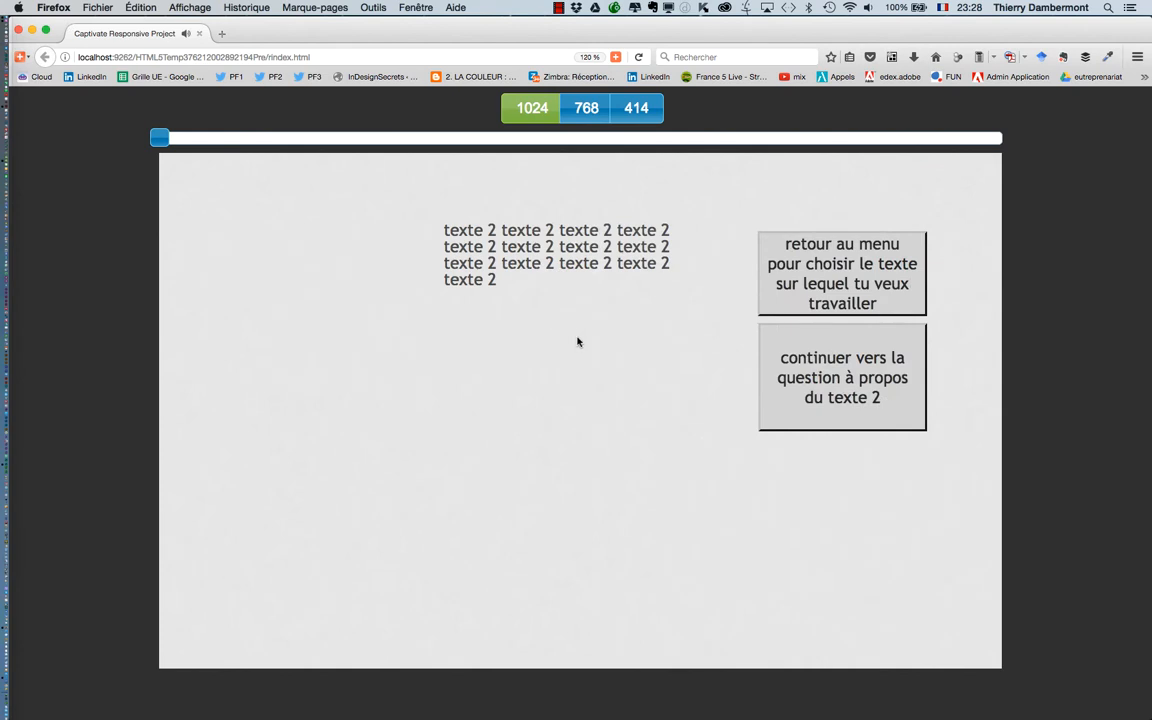
{"action": "left_click", "coordinate": [802, 290]}
{"action": "left_click", "coordinate": [362, 350]}
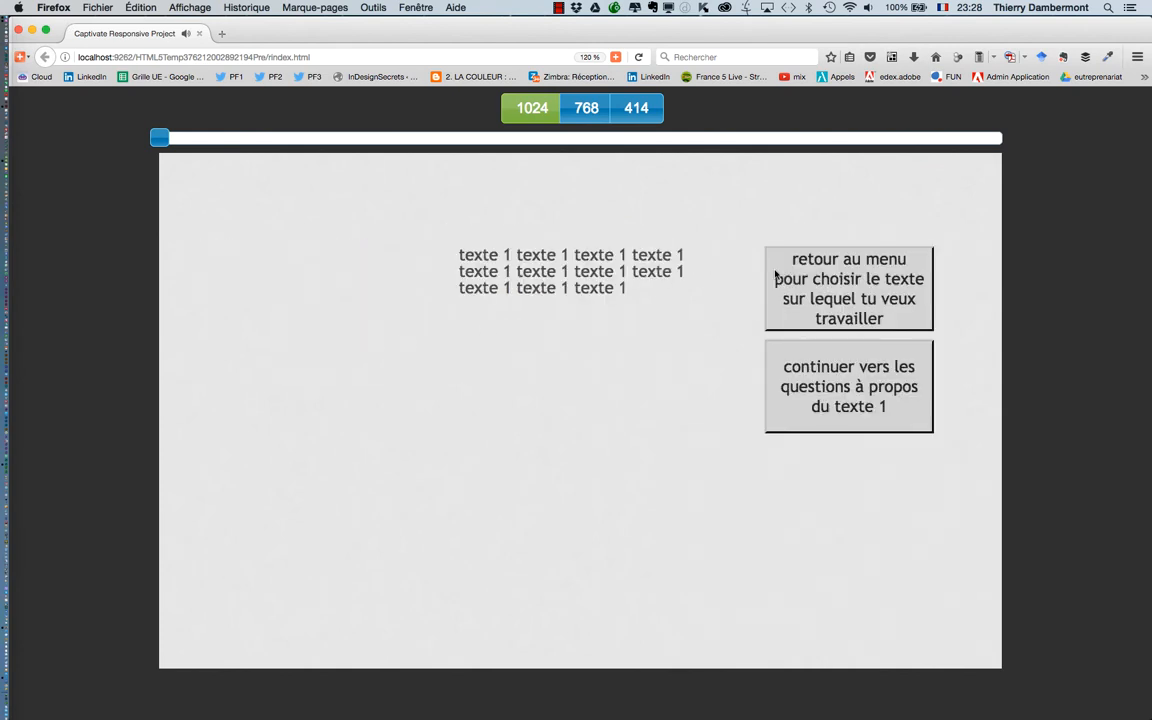
{"action": "left_click", "coordinate": [770, 282]}
{"action": "left_click", "coordinate": [577, 337]}
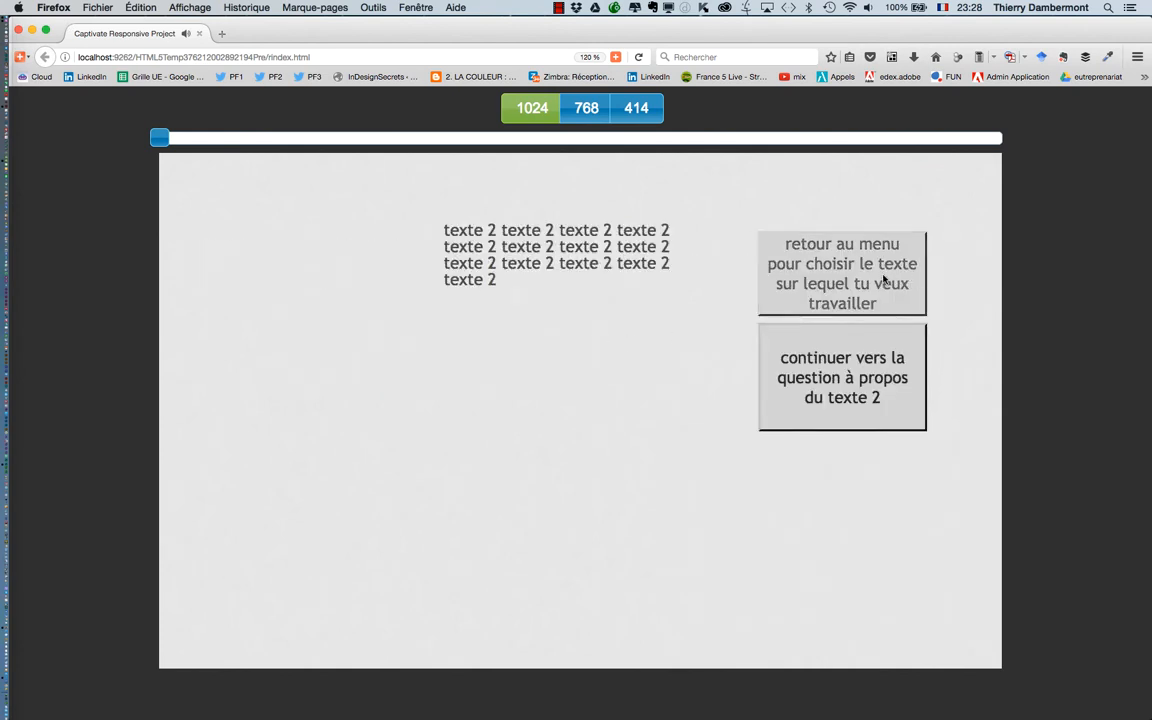
{"action": "left_click", "coordinate": [884, 282]}
{"action": "left_click", "coordinate": [398, 337]}
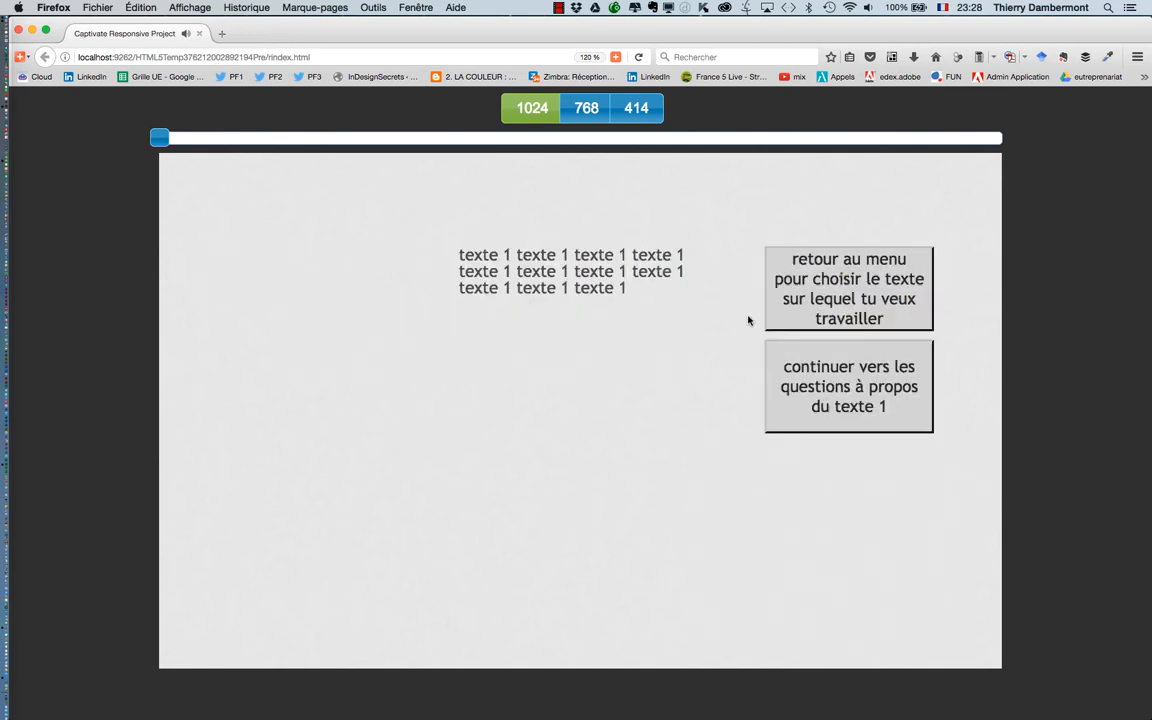
{"action": "left_click", "coordinate": [858, 296]}
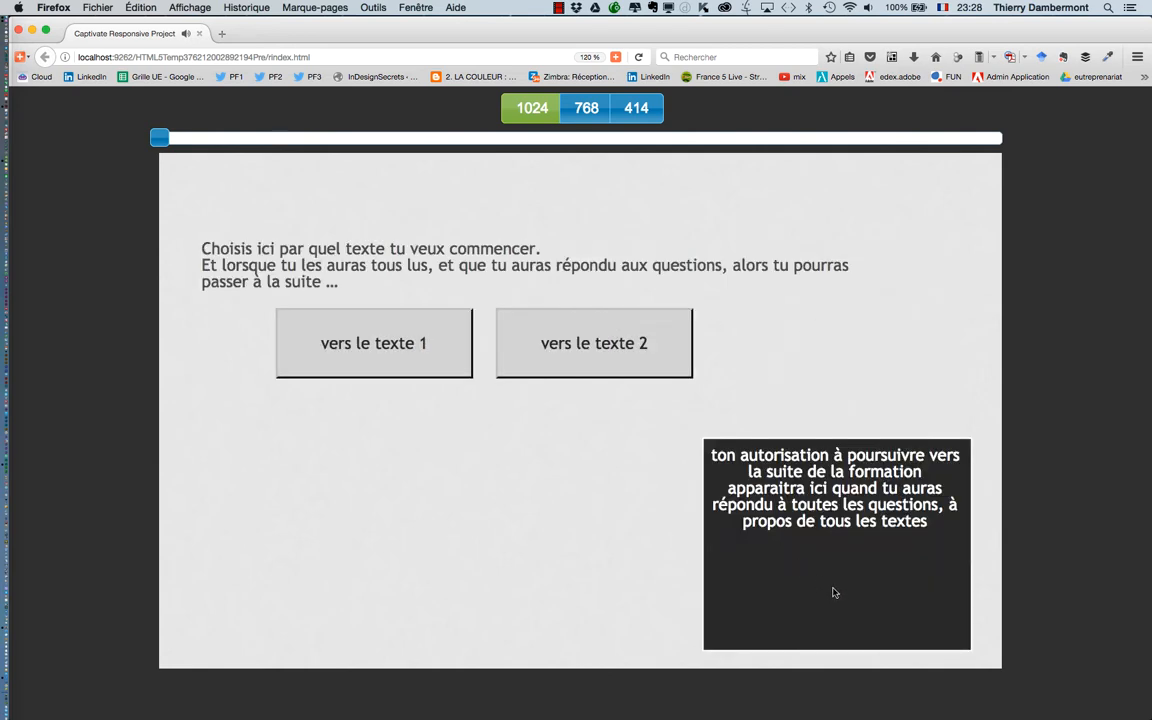
Step: Open the question about text 2, submit it without choosing an answer, and go back to the text
{"action": "left_click", "coordinate": [612, 367]}
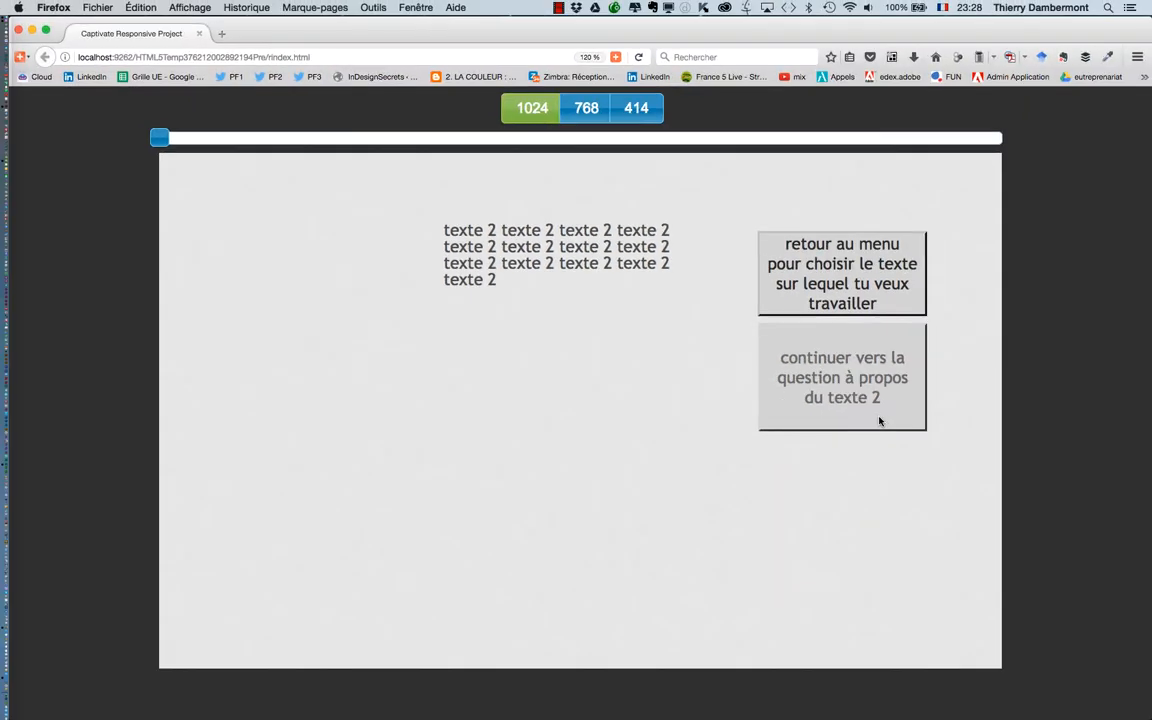
{"action": "left_click", "coordinate": [880, 421]}
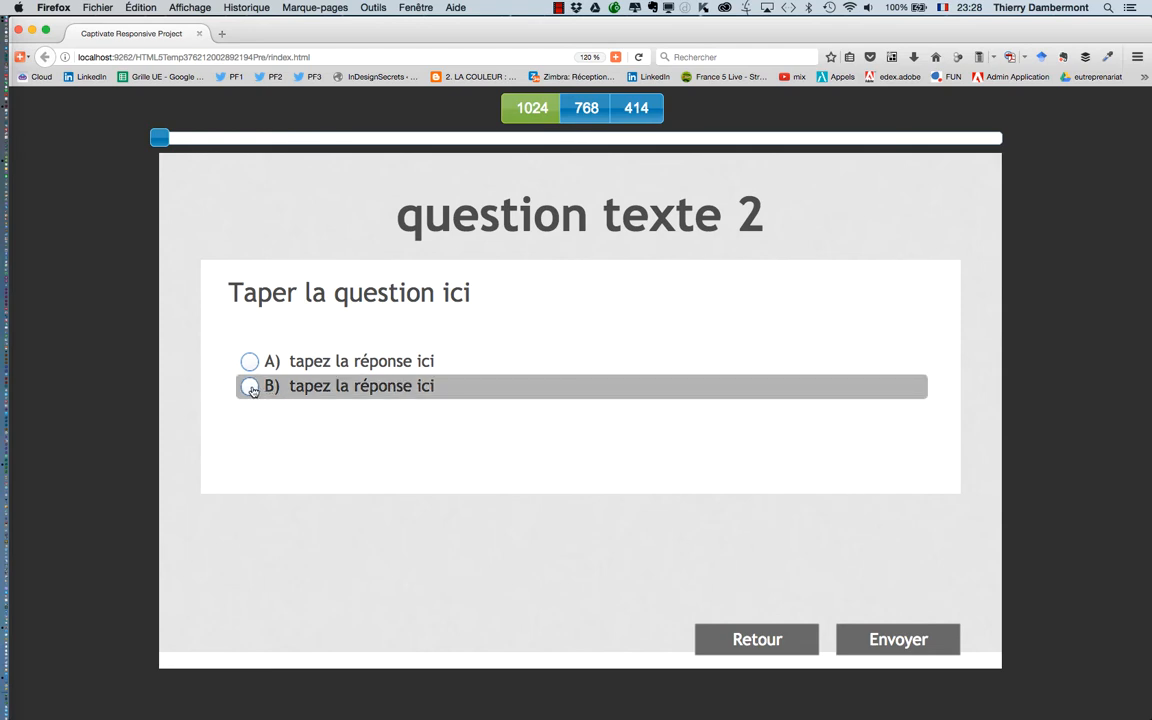
{"action": "left_click", "coordinate": [900, 640]}
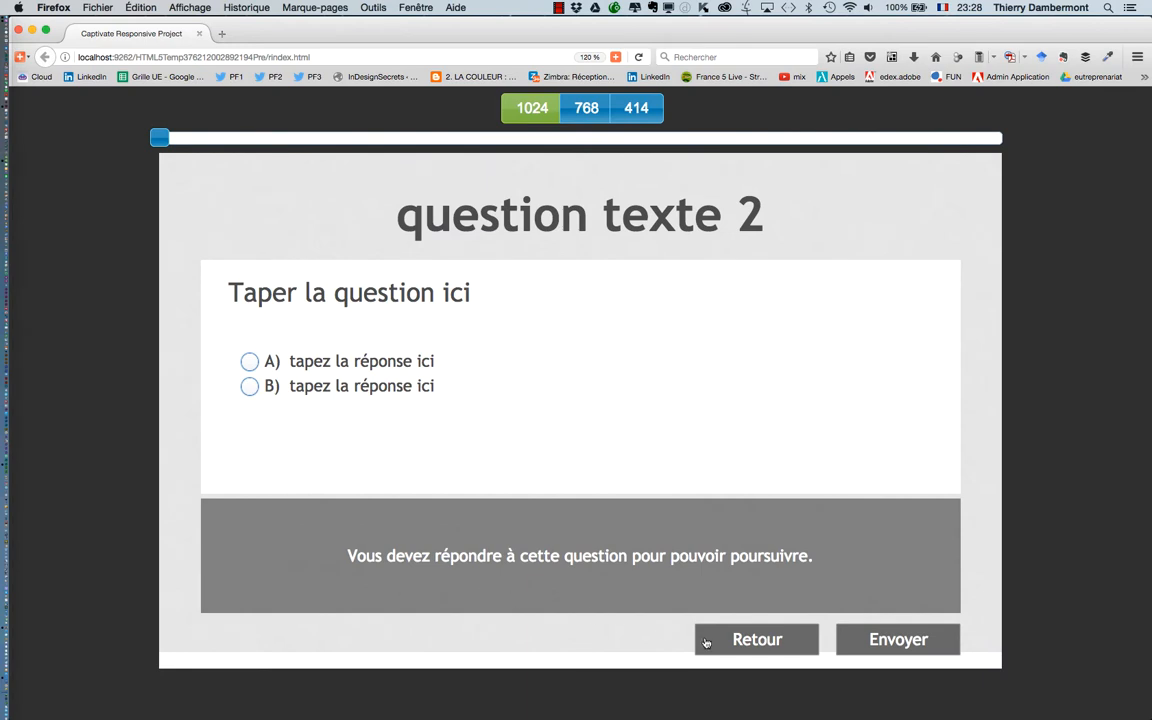
{"action": "left_click", "coordinate": [757, 645]}
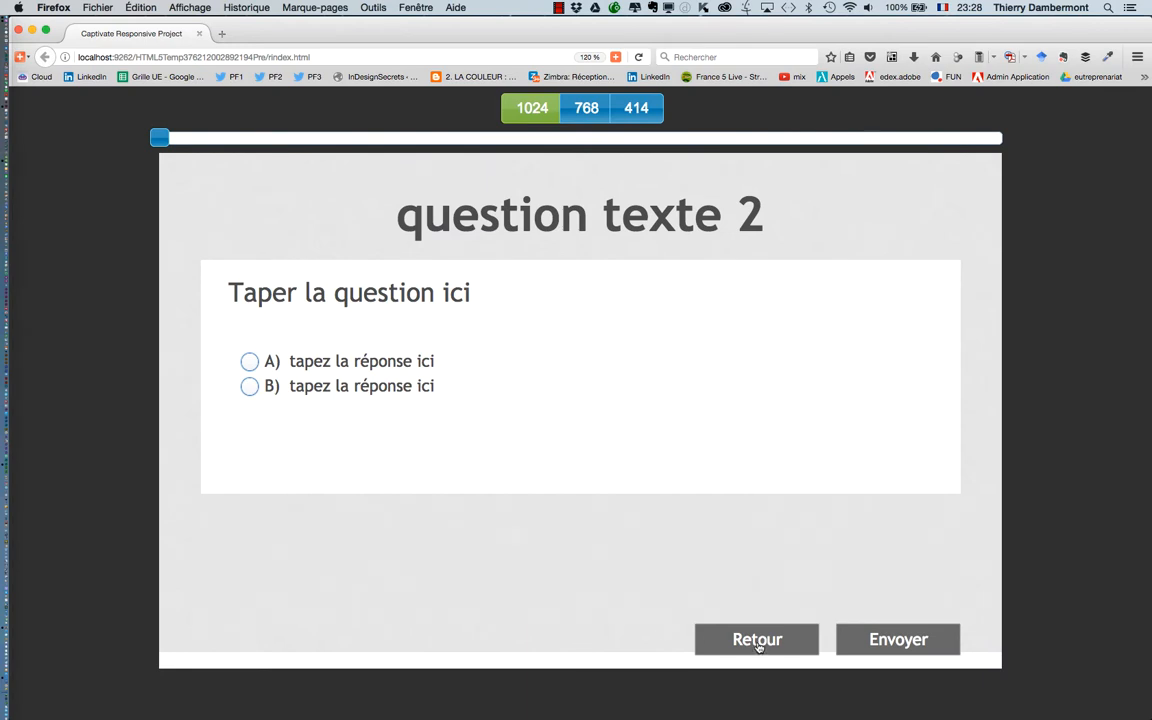
{"action": "left_click", "coordinate": [756, 641]}
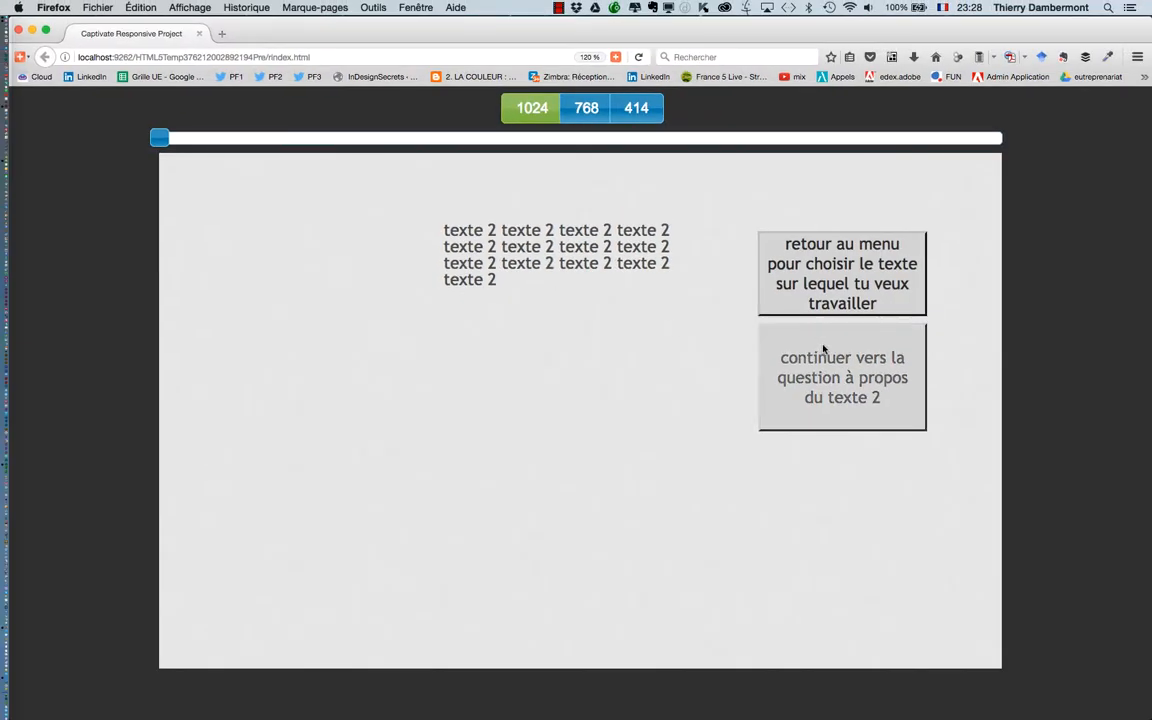
Step: Test moving between text 2 and its question twice, returning to the text each time
{"action": "left_click", "coordinate": [822, 349]}
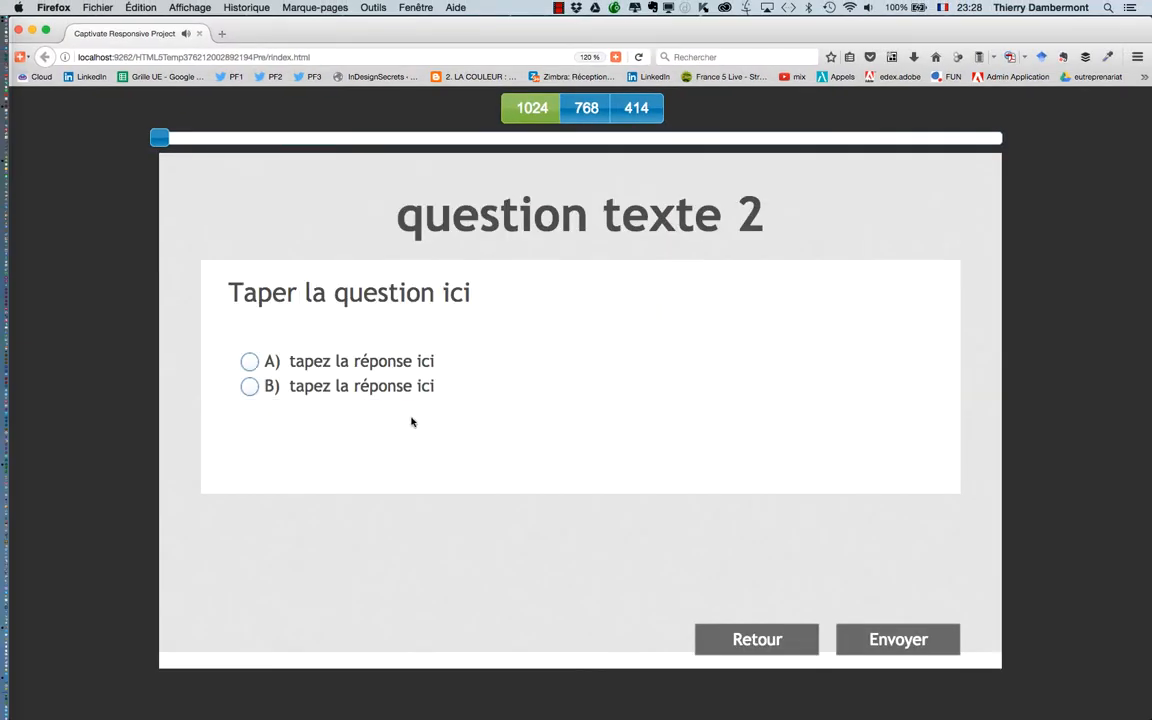
{"action": "left_click", "coordinate": [744, 641]}
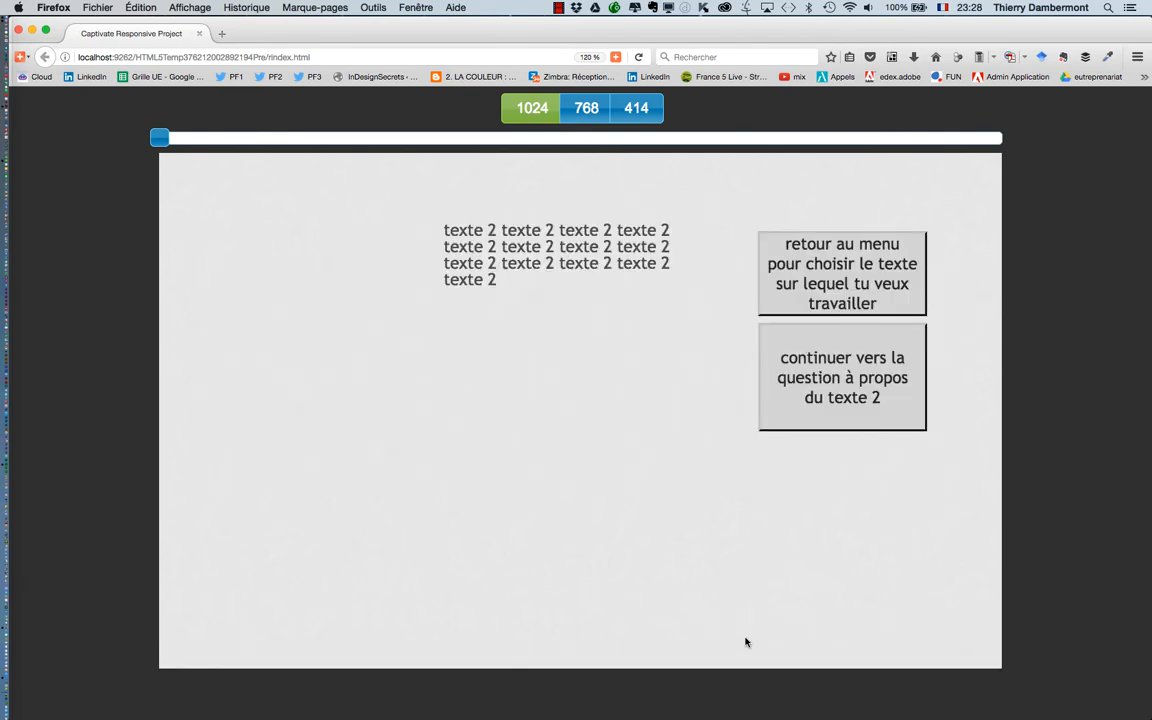
{"action": "left_click", "coordinate": [880, 391]}
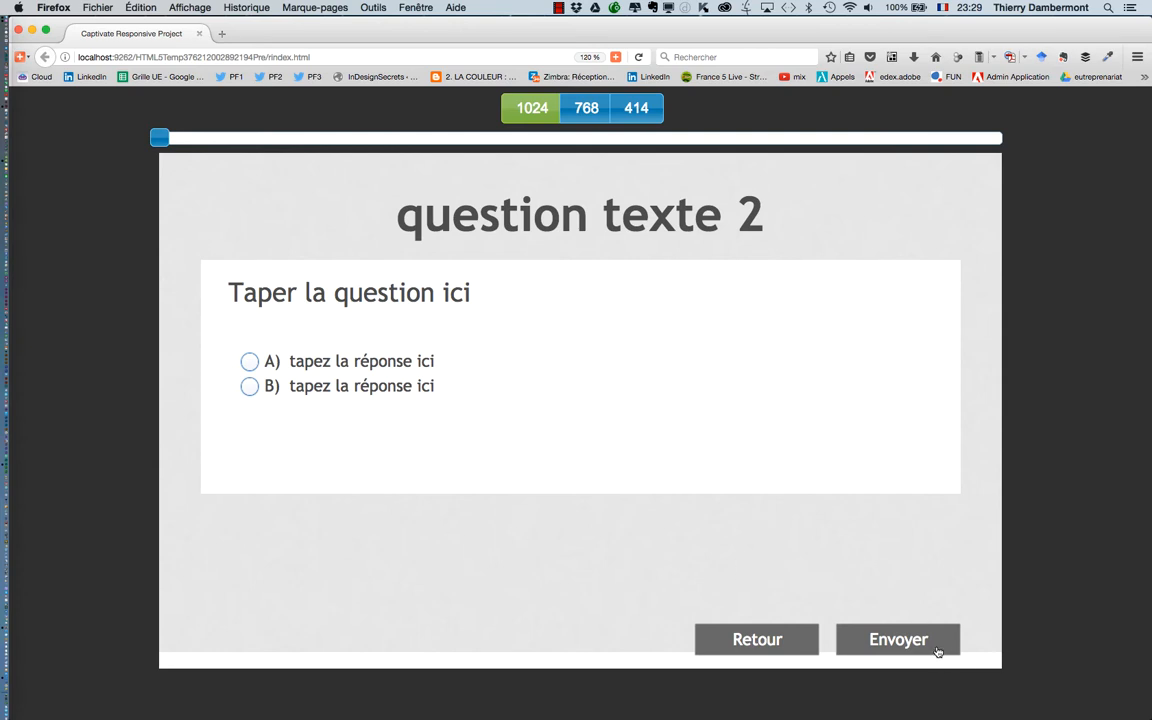
{"action": "left_click", "coordinate": [808, 640]}
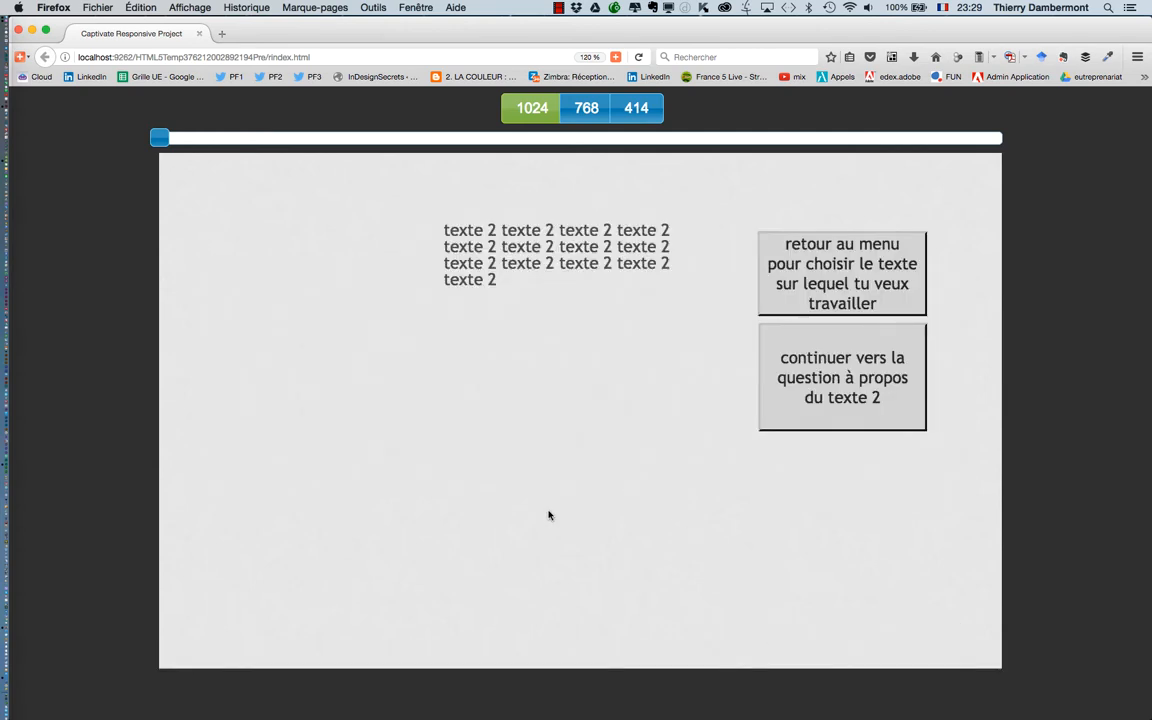
Step: Visit text 1 and its question through the menu, and return to the menu without answering
{"action": "left_click", "coordinate": [845, 275]}
{"action": "left_click", "coordinate": [337, 352]}
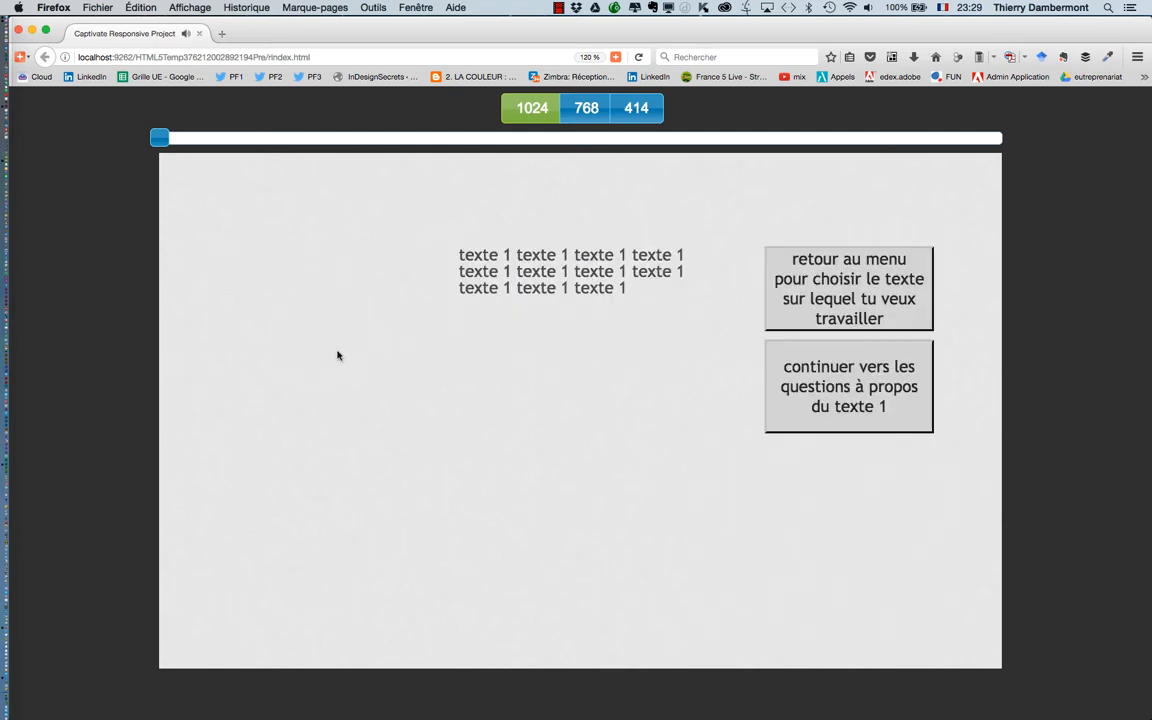
{"action": "left_click", "coordinate": [838, 406]}
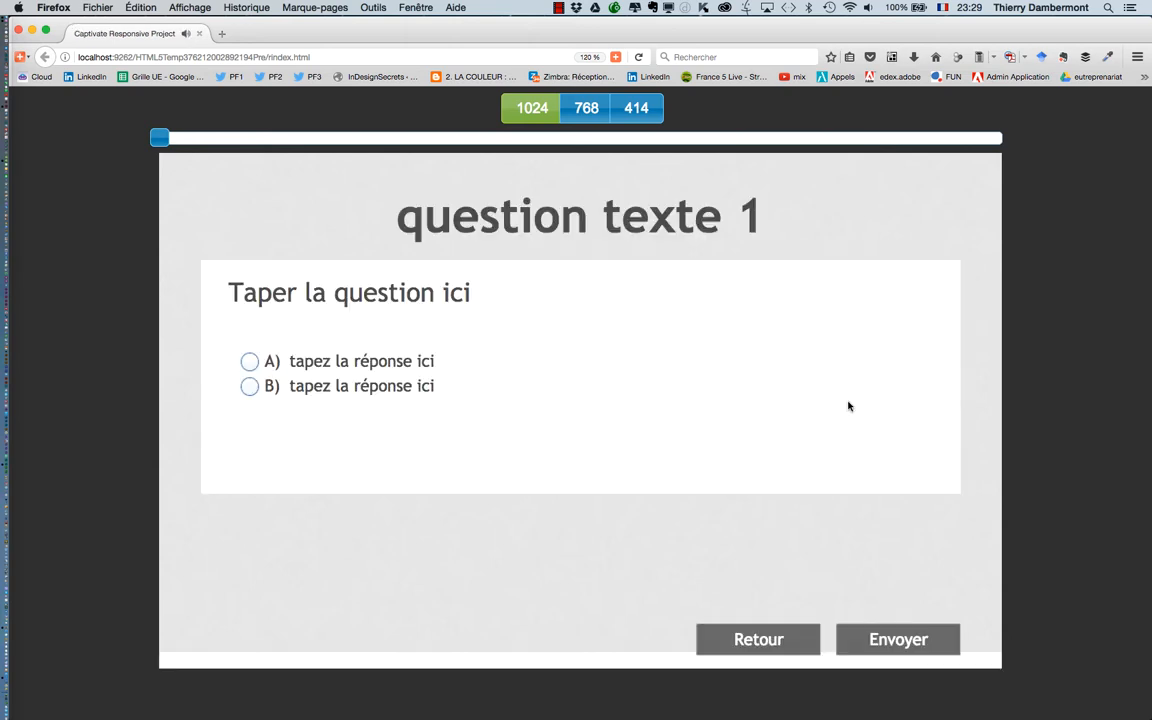
{"action": "left_click", "coordinate": [755, 641]}
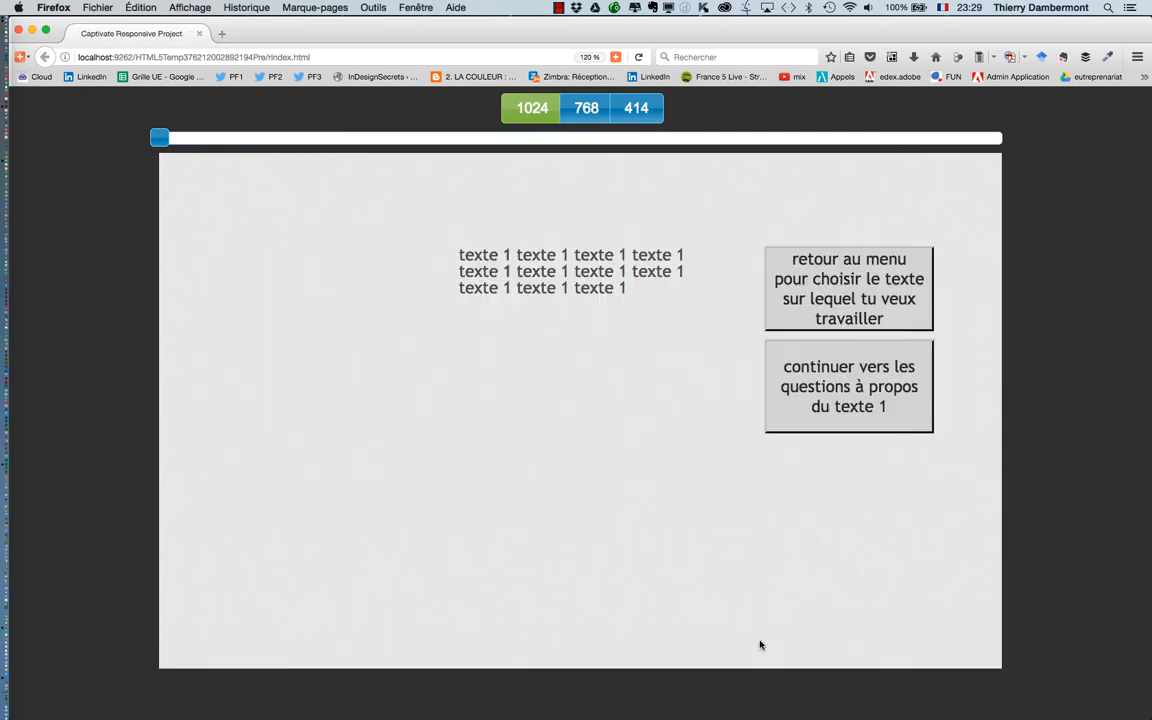
{"action": "left_click", "coordinate": [814, 321]}
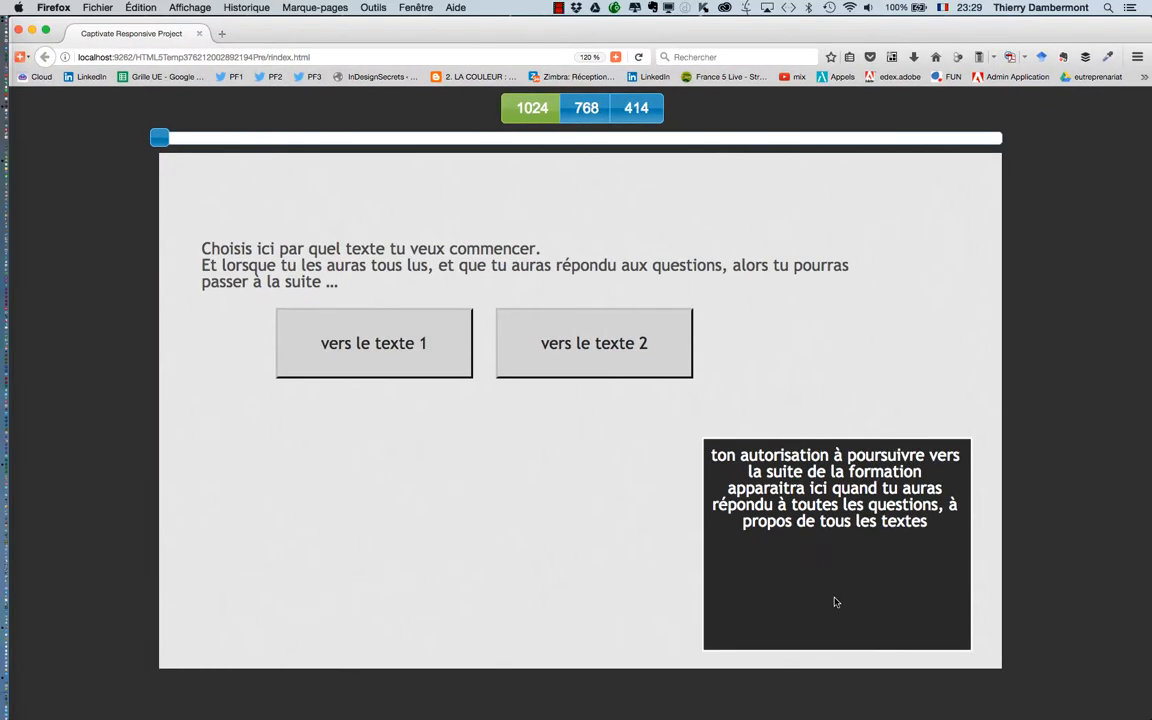
Step: Open the question about text 2 from the menu and submit answer B
{"action": "left_click", "coordinate": [613, 368]}
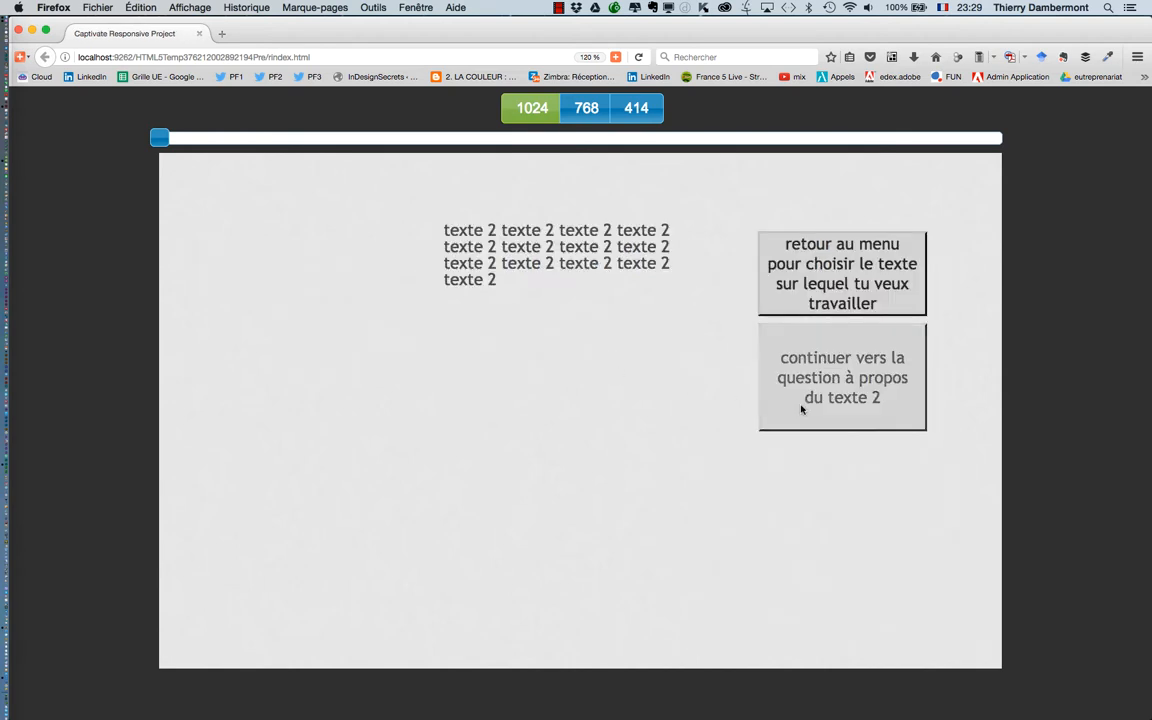
{"action": "left_click", "coordinate": [860, 418]}
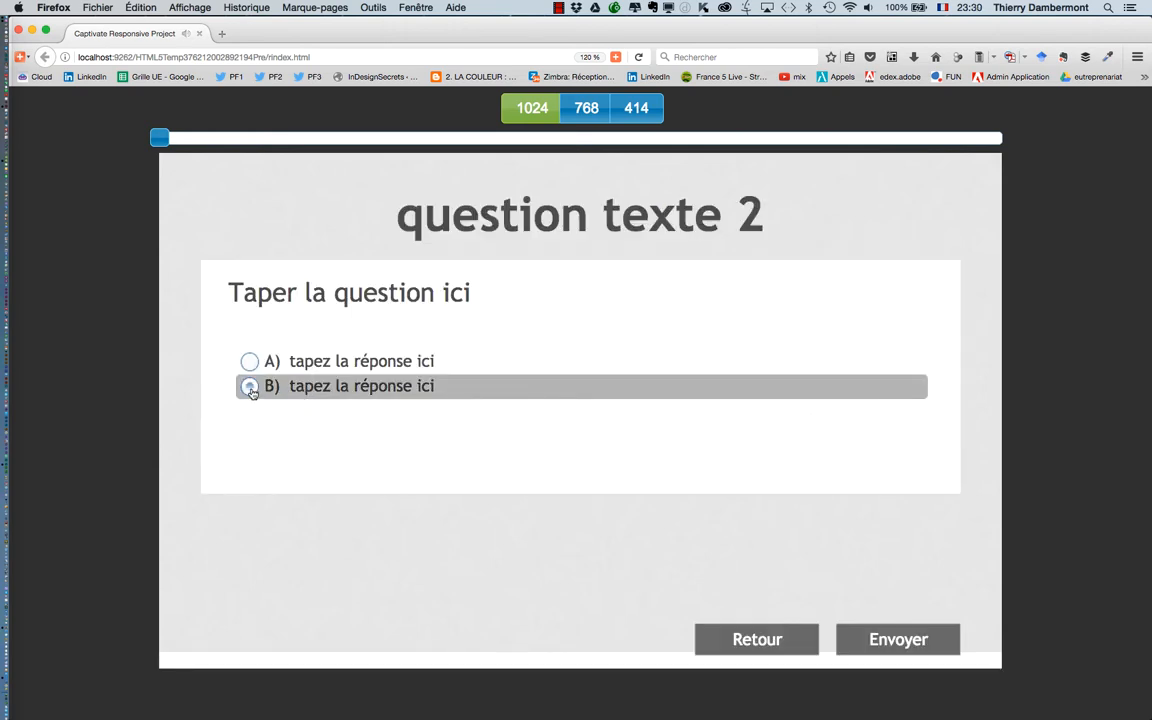
{"action": "left_click", "coordinate": [920, 638]}
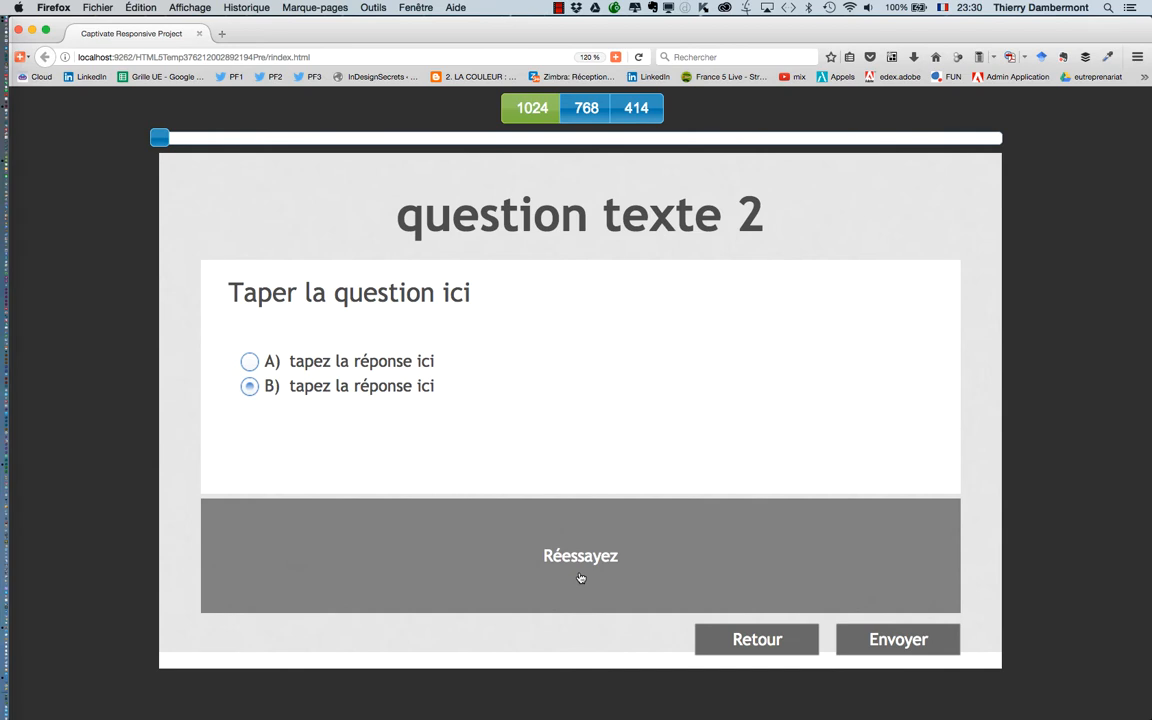
Step: Submit answer A for the text 2 question, record the answer in the system, and return to the menu
{"action": "left_click", "coordinate": [250, 363]}
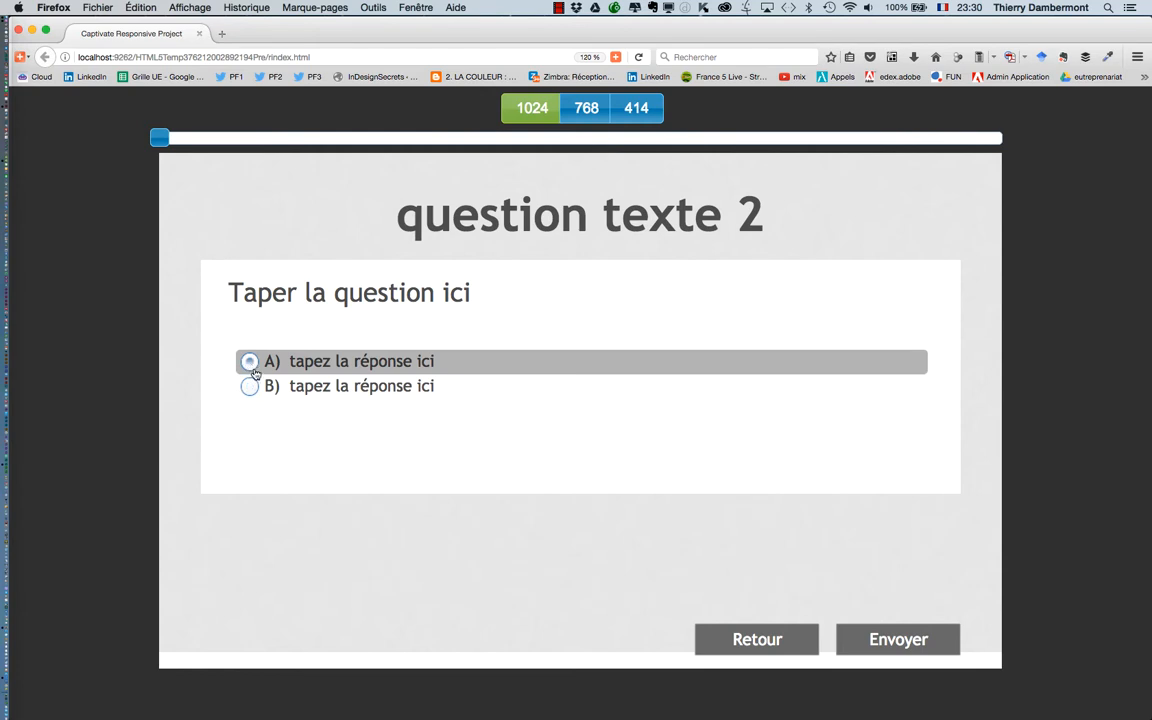
{"action": "left_click", "coordinate": [899, 641]}
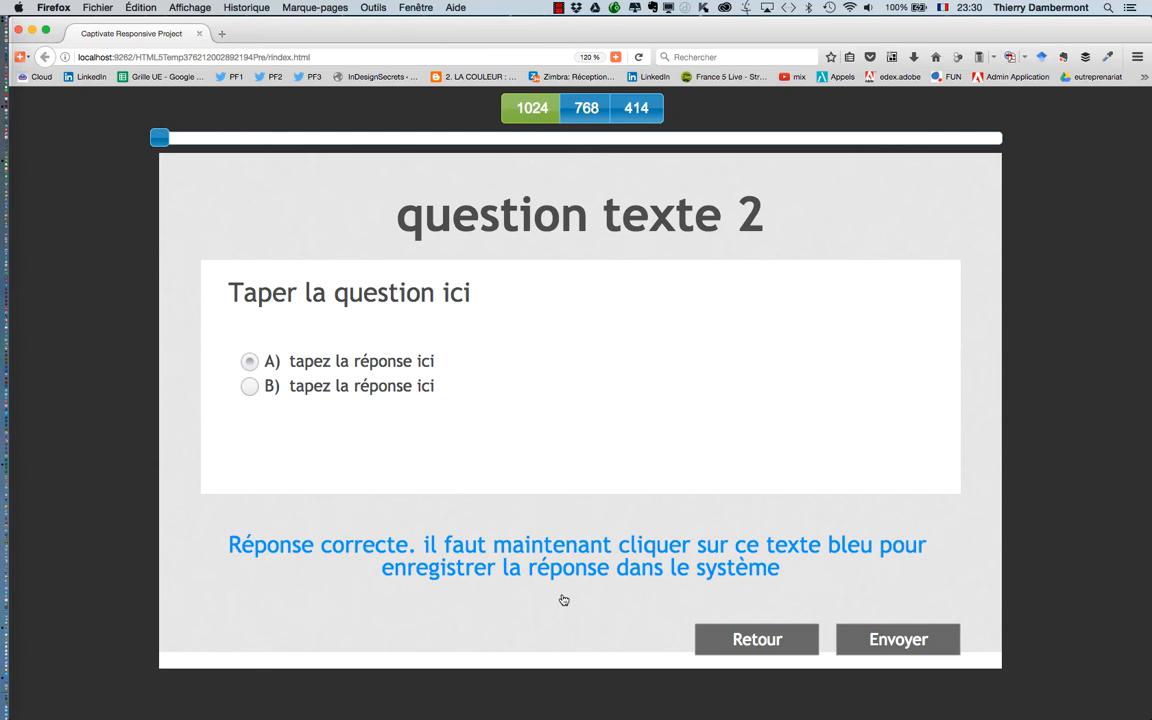
{"action": "left_click", "coordinate": [604, 572]}
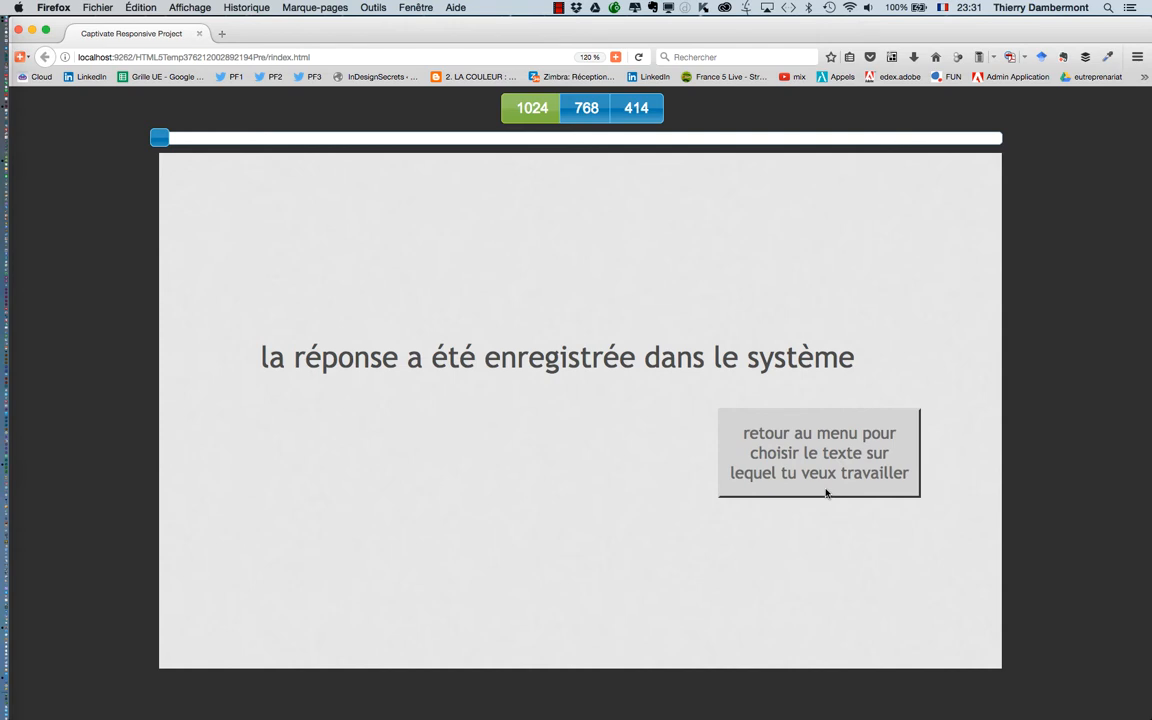
{"action": "left_click", "coordinate": [817, 483]}
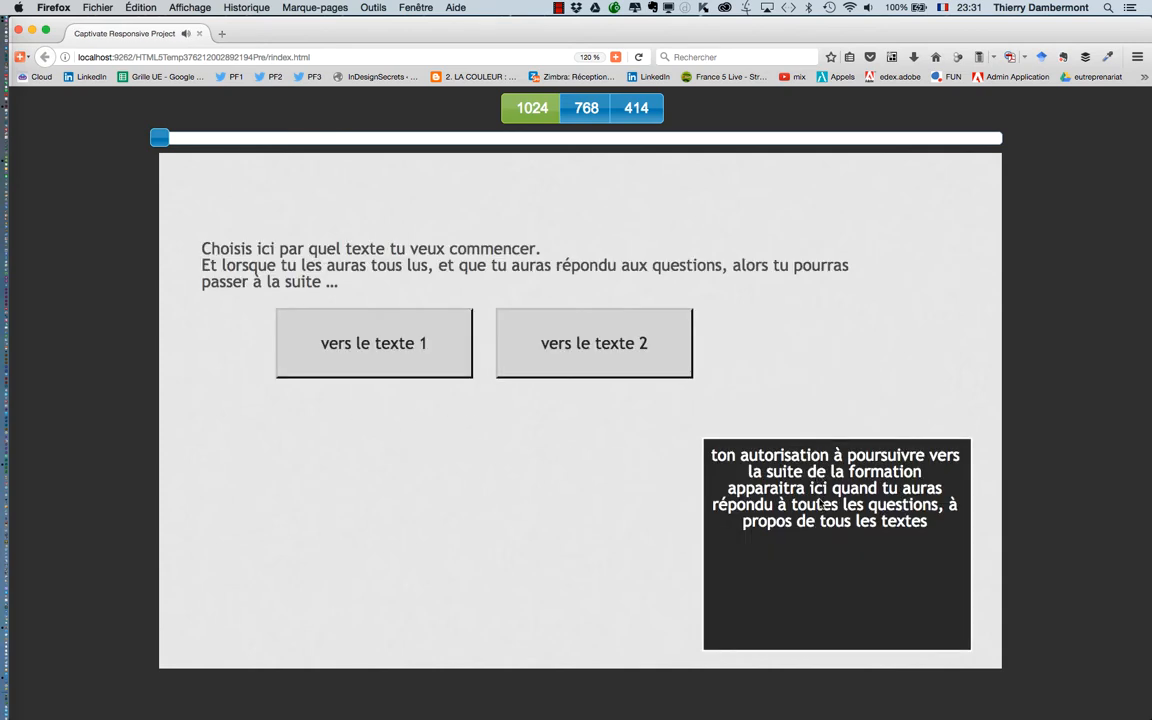
Step: Reopen the question about text 2 from the menu to check its answered state
{"action": "left_click", "coordinate": [390, 361]}
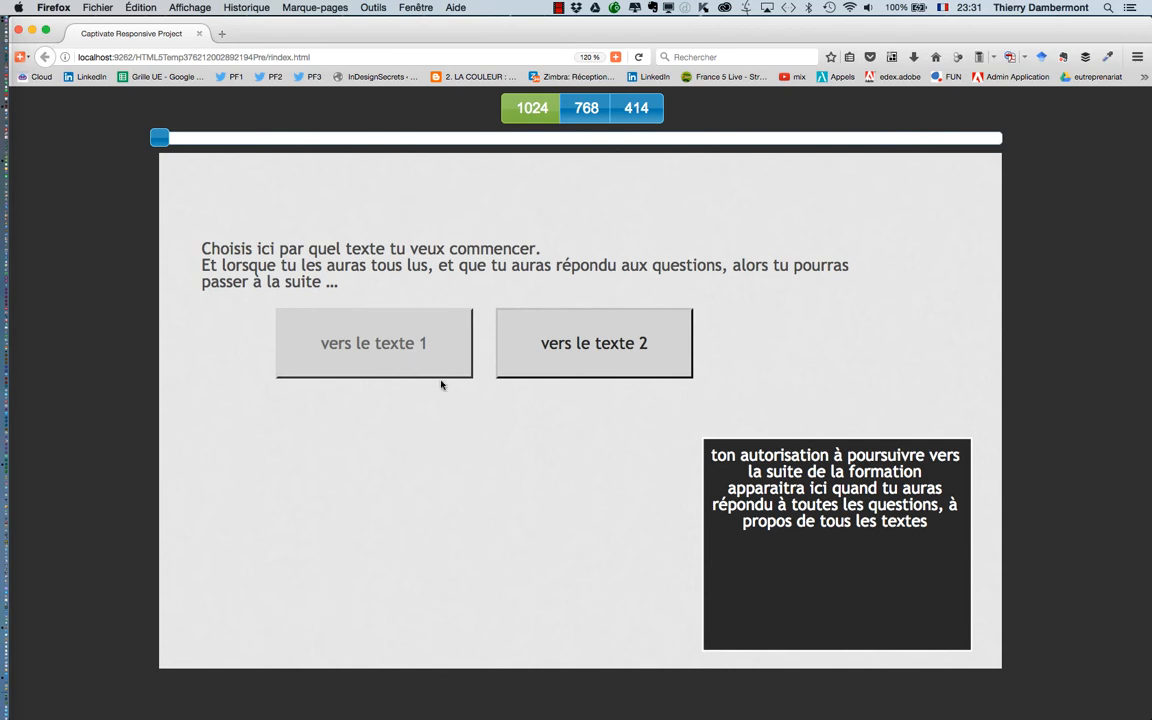
{"action": "left_click", "coordinate": [598, 360]}
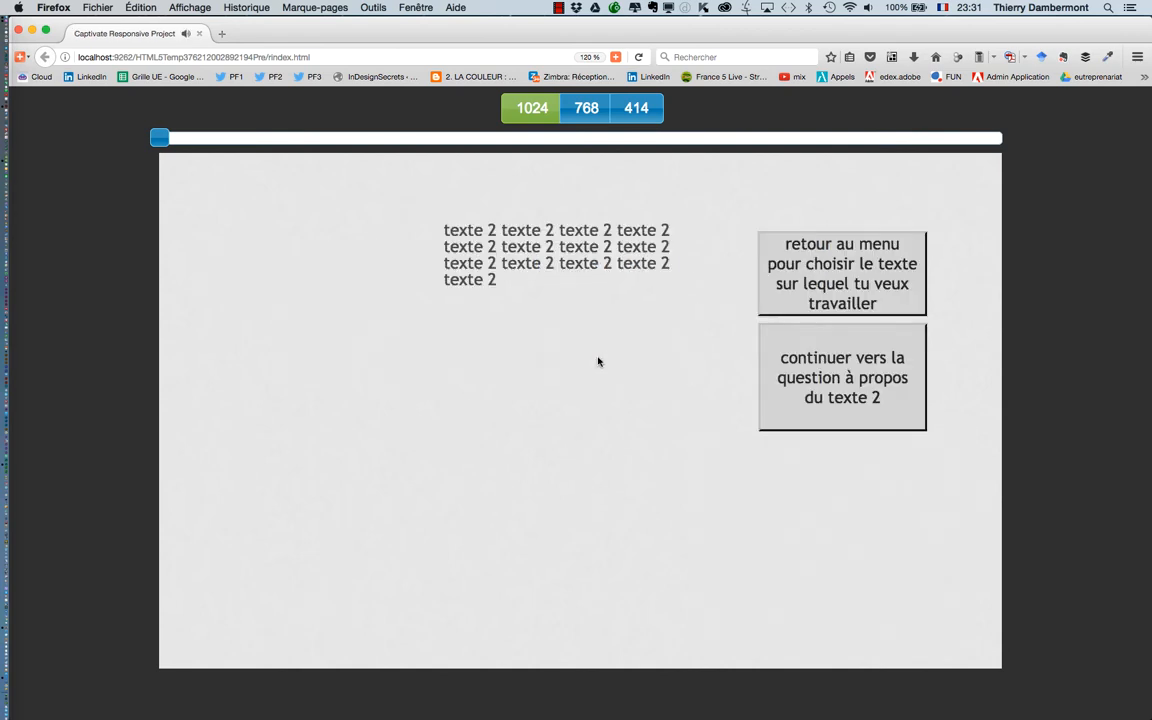
{"action": "left_click", "coordinate": [826, 404]}
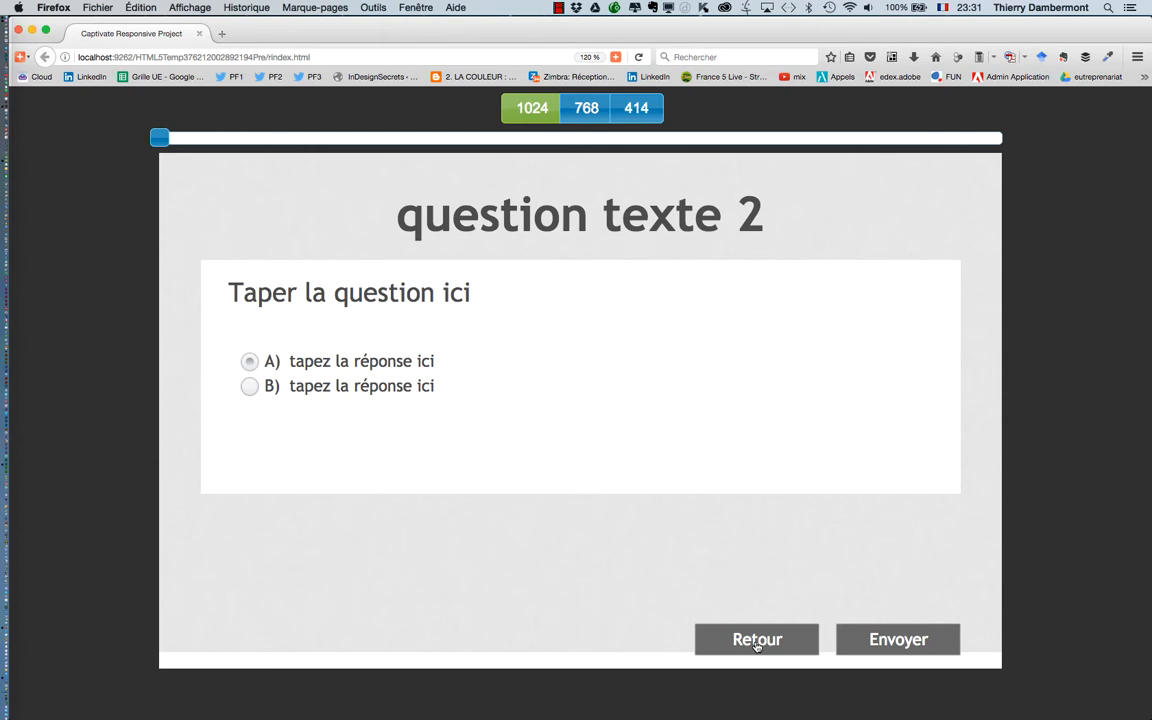
Step: Return to the menu from the text 2 question, open the question about text 1 and submit answer A
{"action": "left_click", "coordinate": [757, 642]}
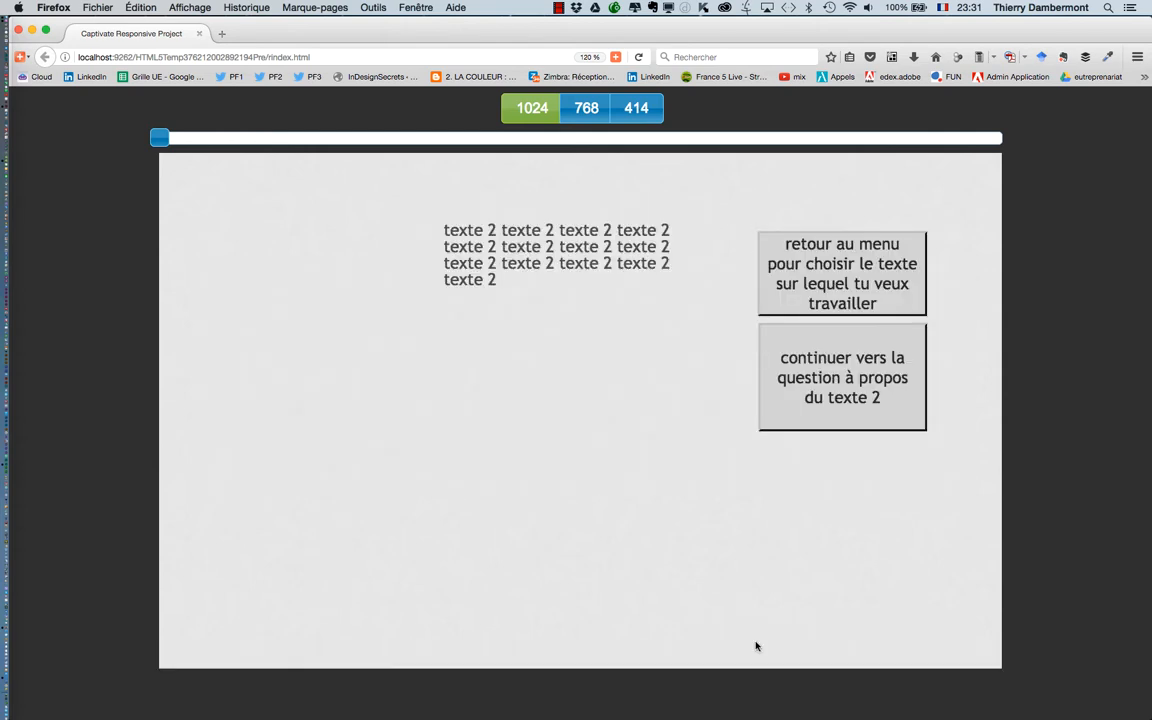
{"action": "left_click", "coordinate": [842, 283]}
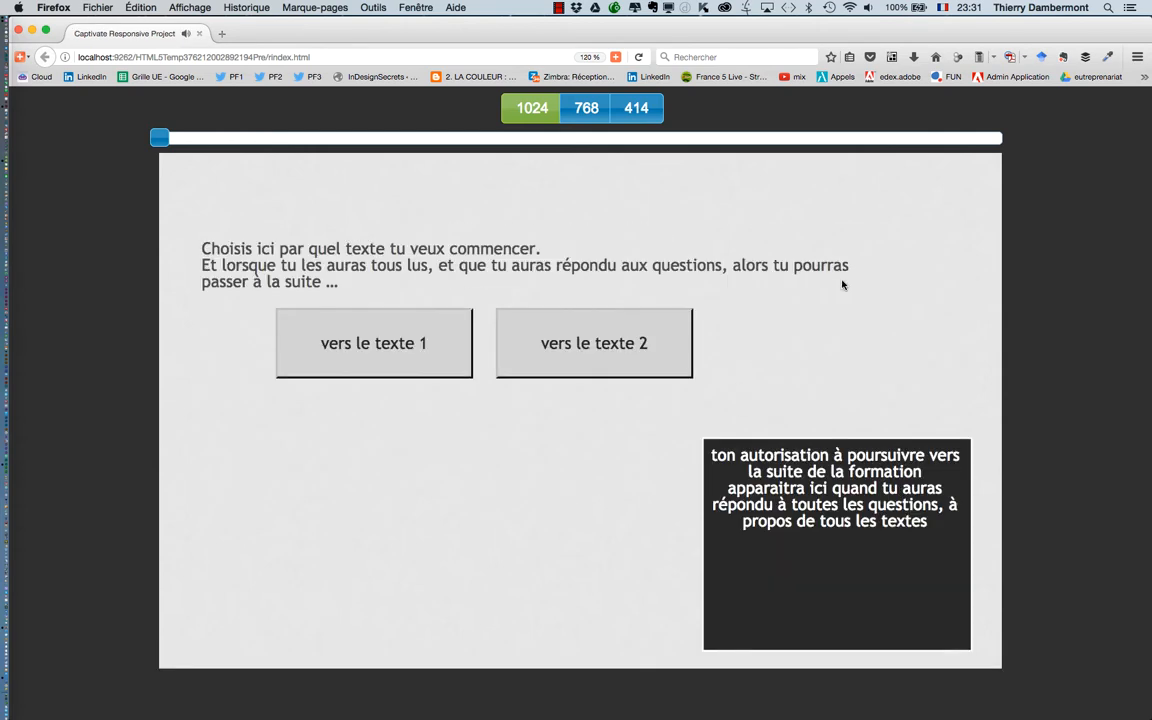
{"action": "left_click", "coordinate": [369, 365]}
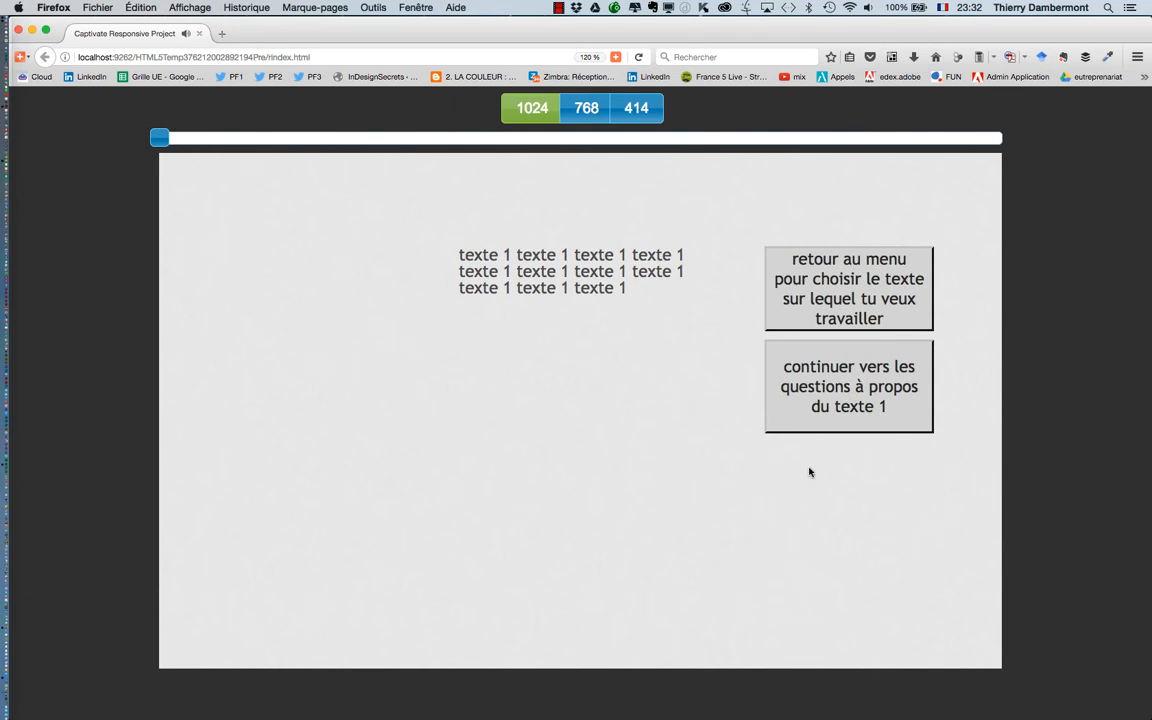
{"action": "left_click", "coordinate": [850, 406]}
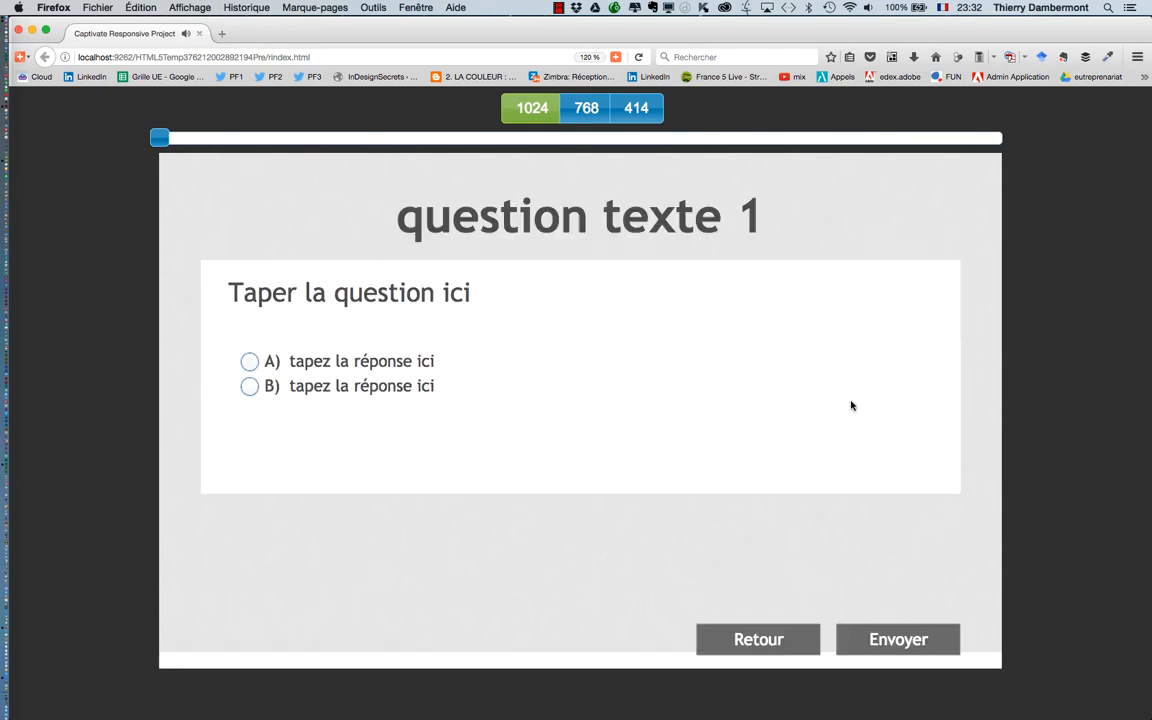
{"action": "left_click", "coordinate": [250, 362]}
{"action": "left_click", "coordinate": [898, 640]}
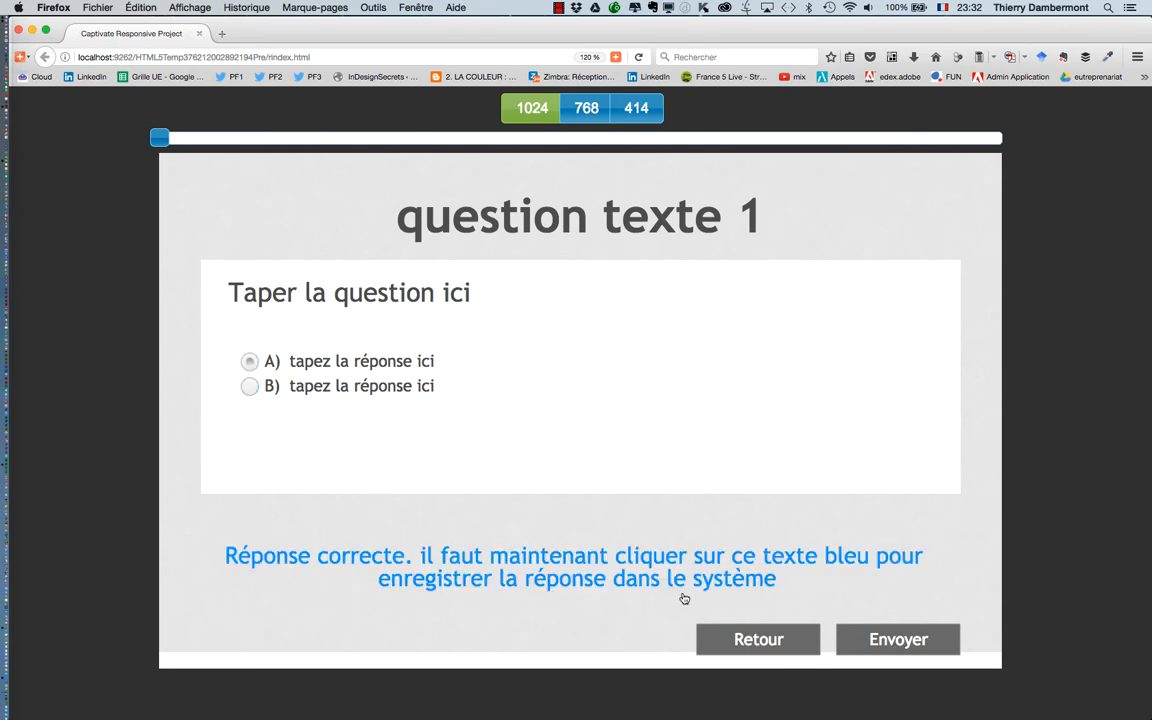
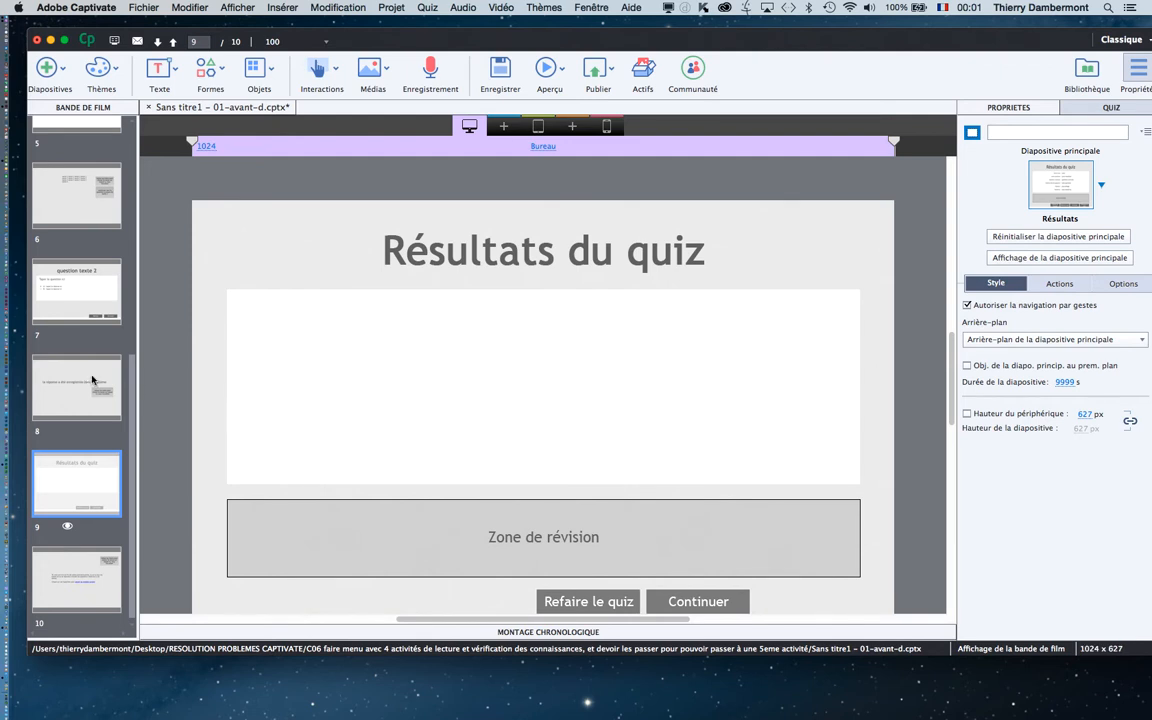
Step: Switch to Adobe Captivate, look over the project's slides and the Advanced Actions dialog, and close the dialog
{"action": "scroll", "coordinate": [90, 340], "scroll_direction": "up", "scroll_amount": 5}
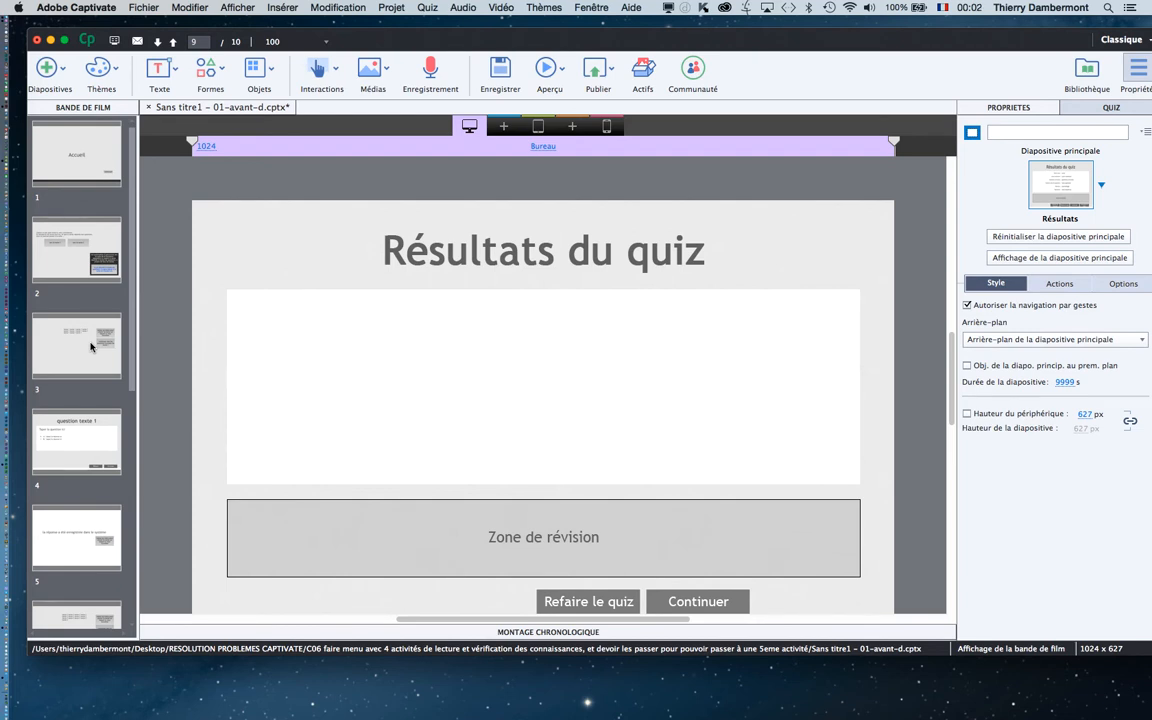
{"action": "left_click", "coordinate": [390, 8]}
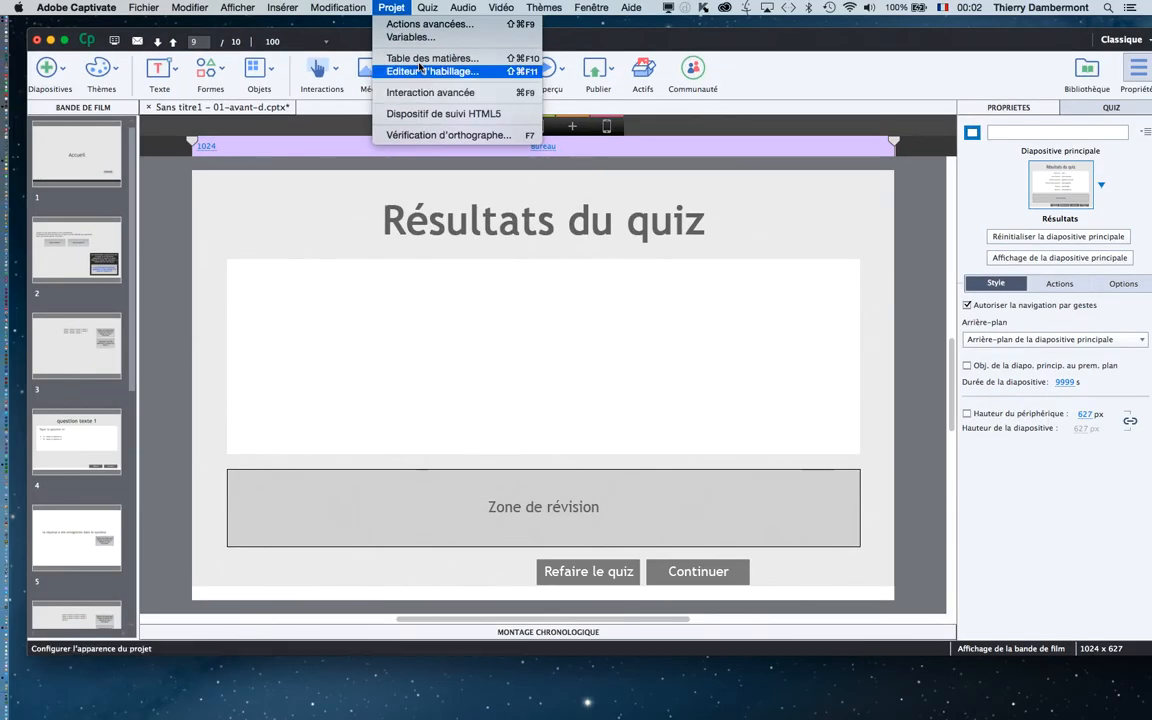
{"action": "left_click", "coordinate": [415, 24]}
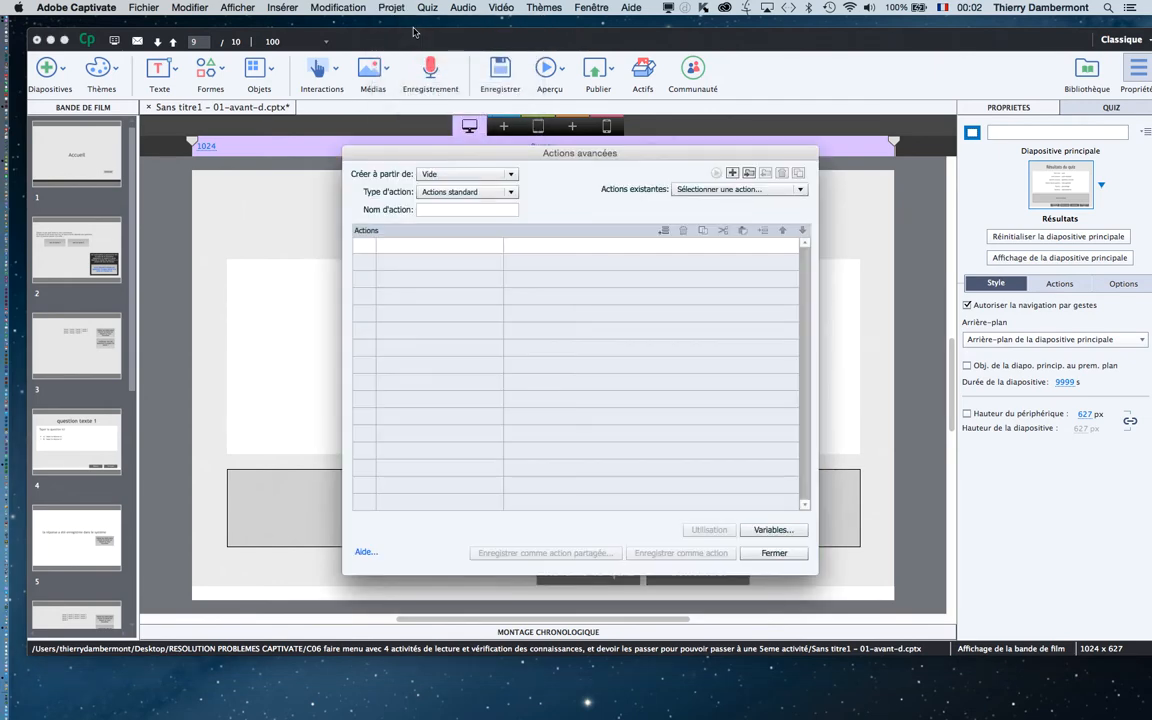
{"action": "left_click_drag", "start_coordinate": [613, 153], "coordinate": [581, 157]}
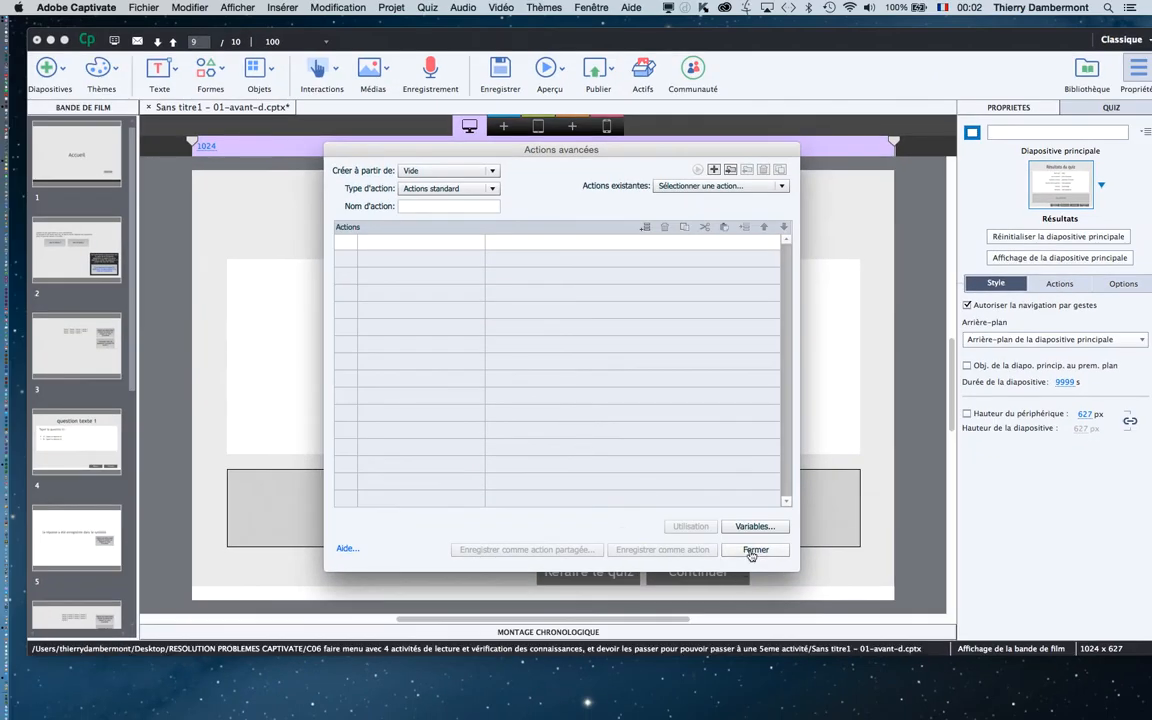
{"action": "left_click", "coordinate": [939, 626]}
Step: Examine the Advanced Interaction overview of the project's buttons, questions and points, and close it
{"action": "left_click", "coordinate": [380, 7]}
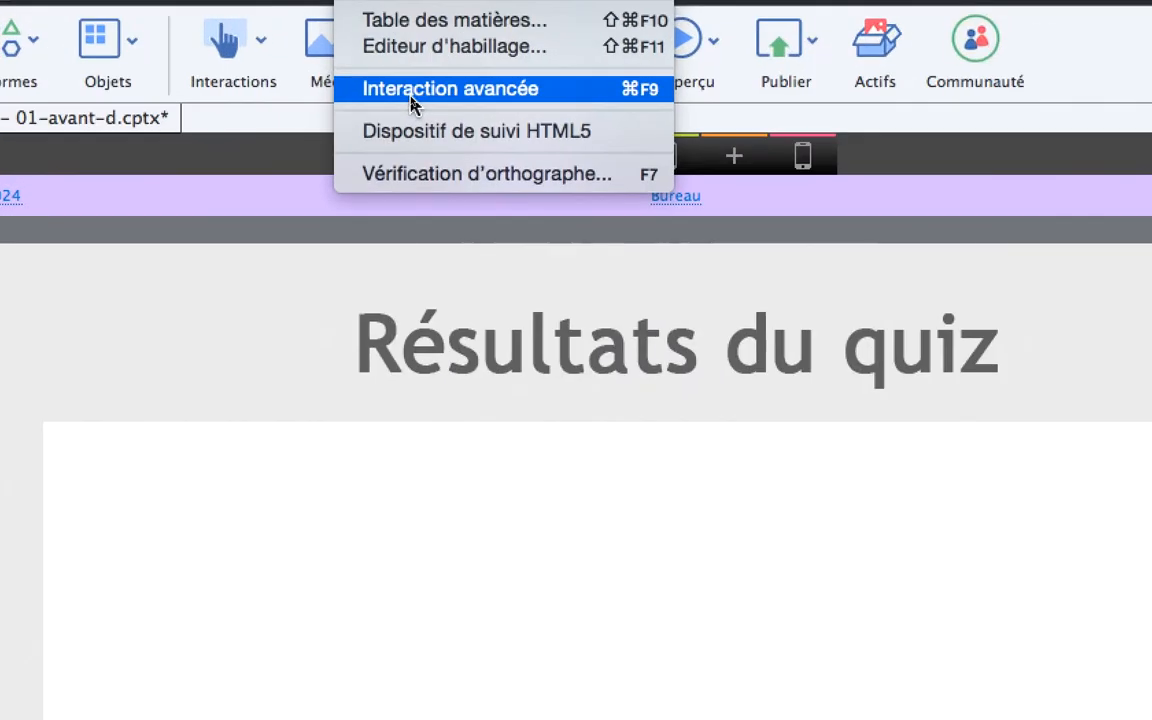
{"action": "left_click", "coordinate": [411, 90]}
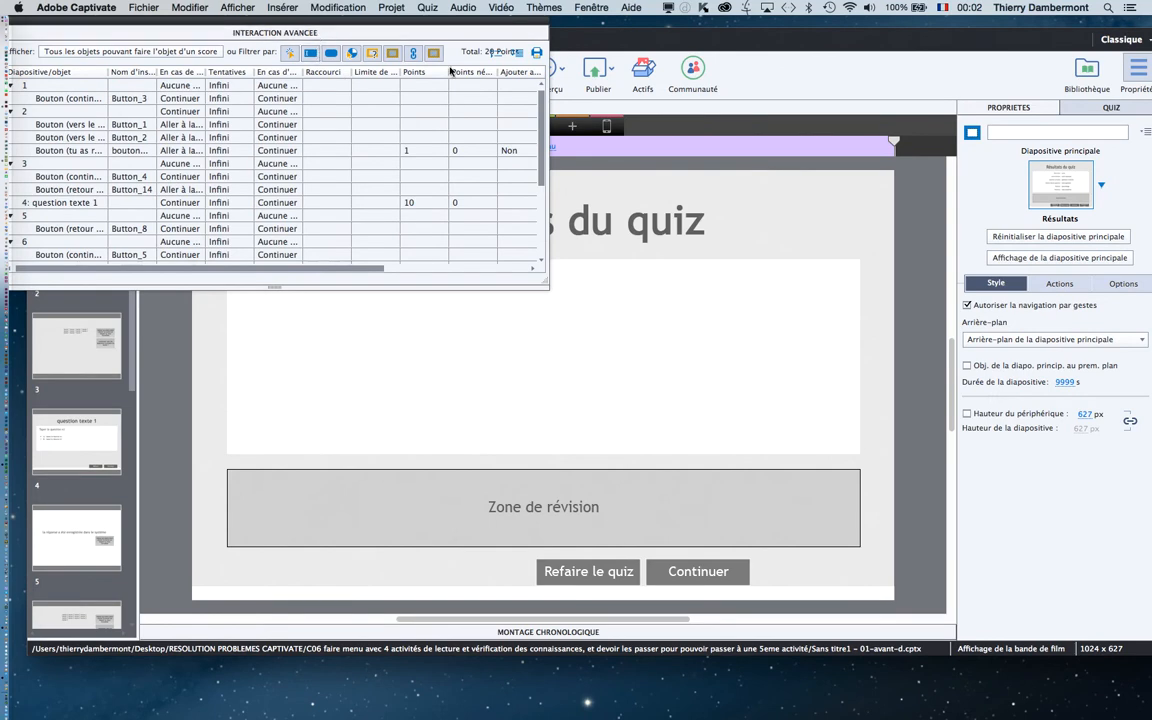
{"action": "left_click_drag", "start_coordinate": [446, 27], "coordinate": [688, 157]}
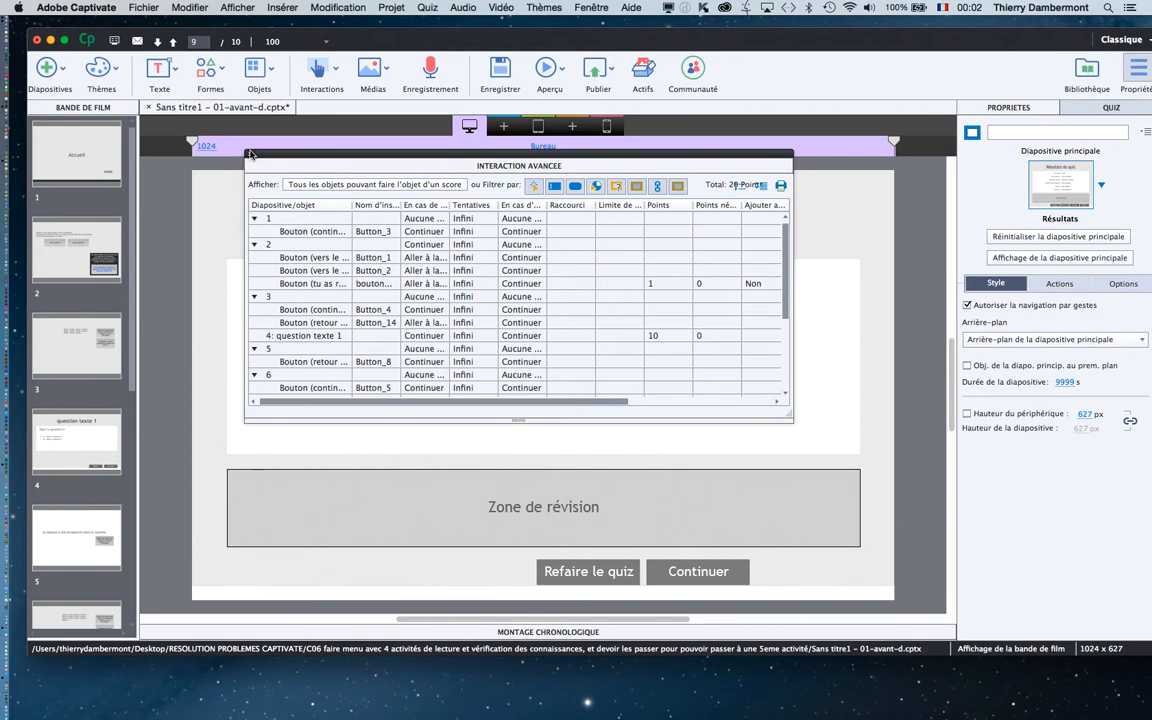
{"action": "left_click", "coordinate": [246, 156]}
Step: Start a new user variable in the project and name it QuestTXT1repondu
{"action": "left_click", "coordinate": [390, 8]}
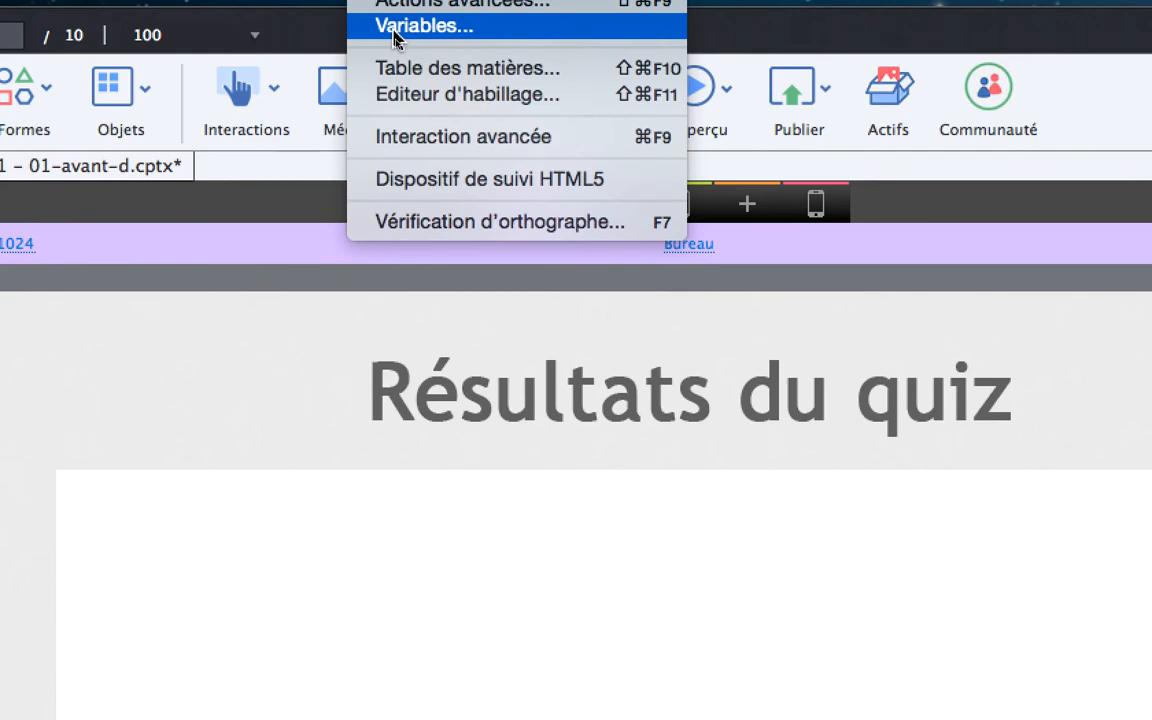
{"action": "left_click", "coordinate": [402, 70]}
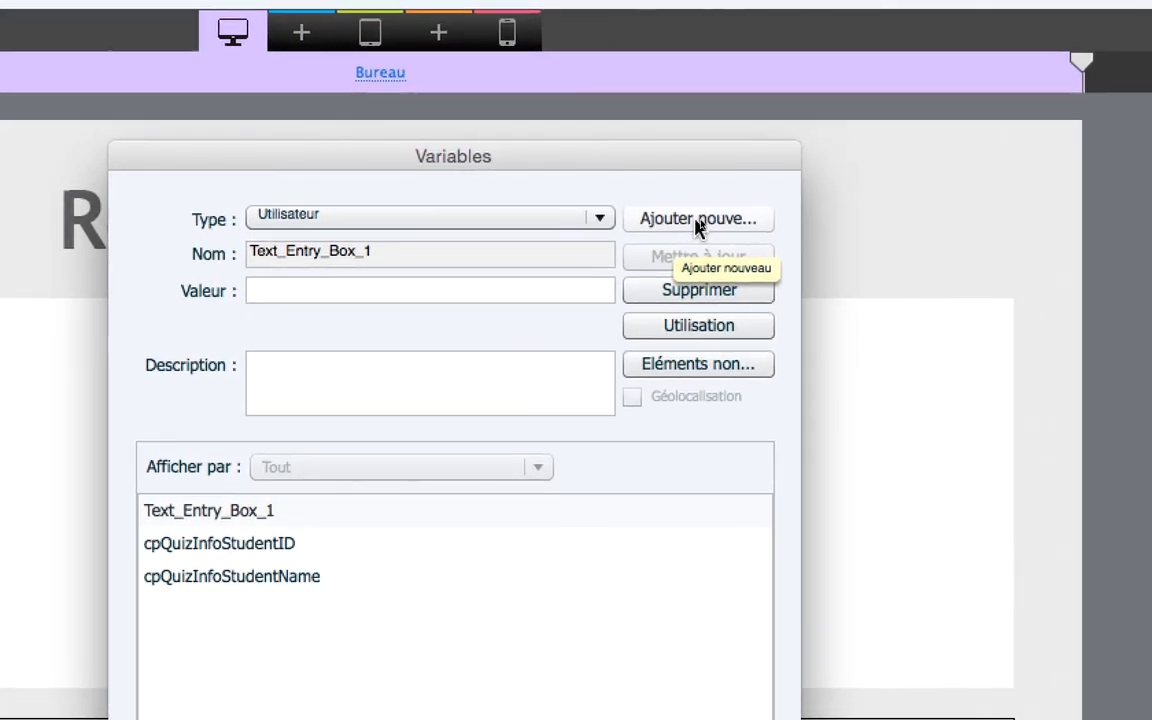
{"action": "left_click", "coordinate": [697, 220]}
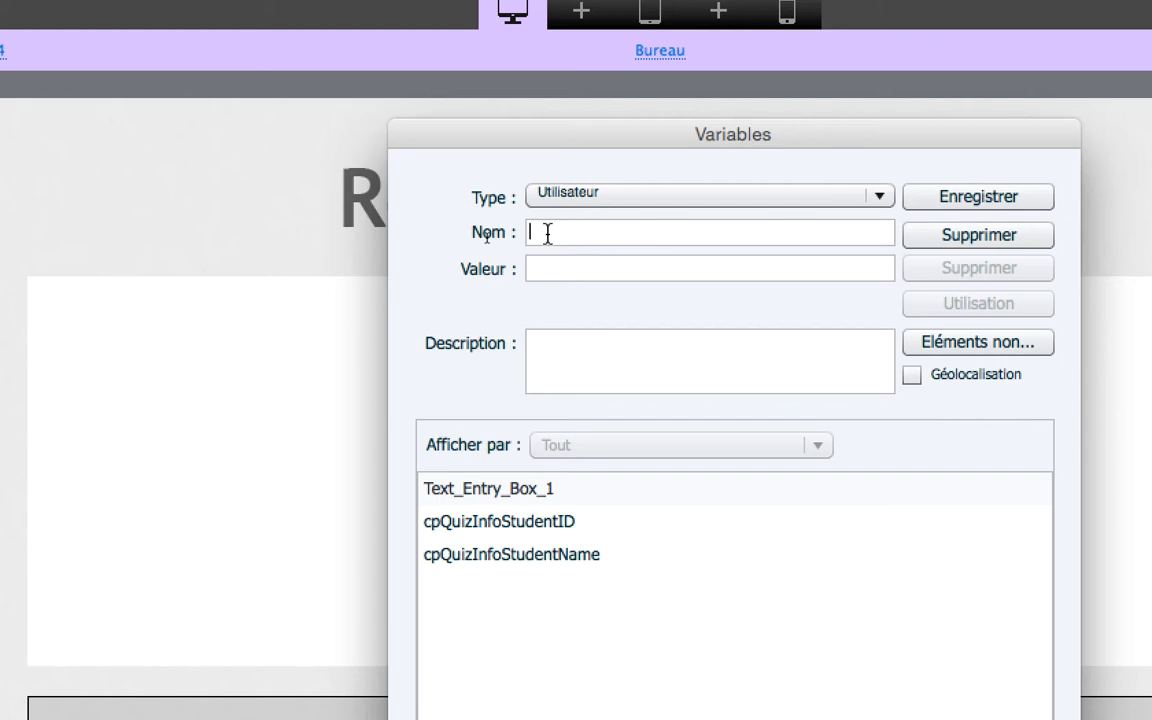
{"action": "type", "text": "Quest"}
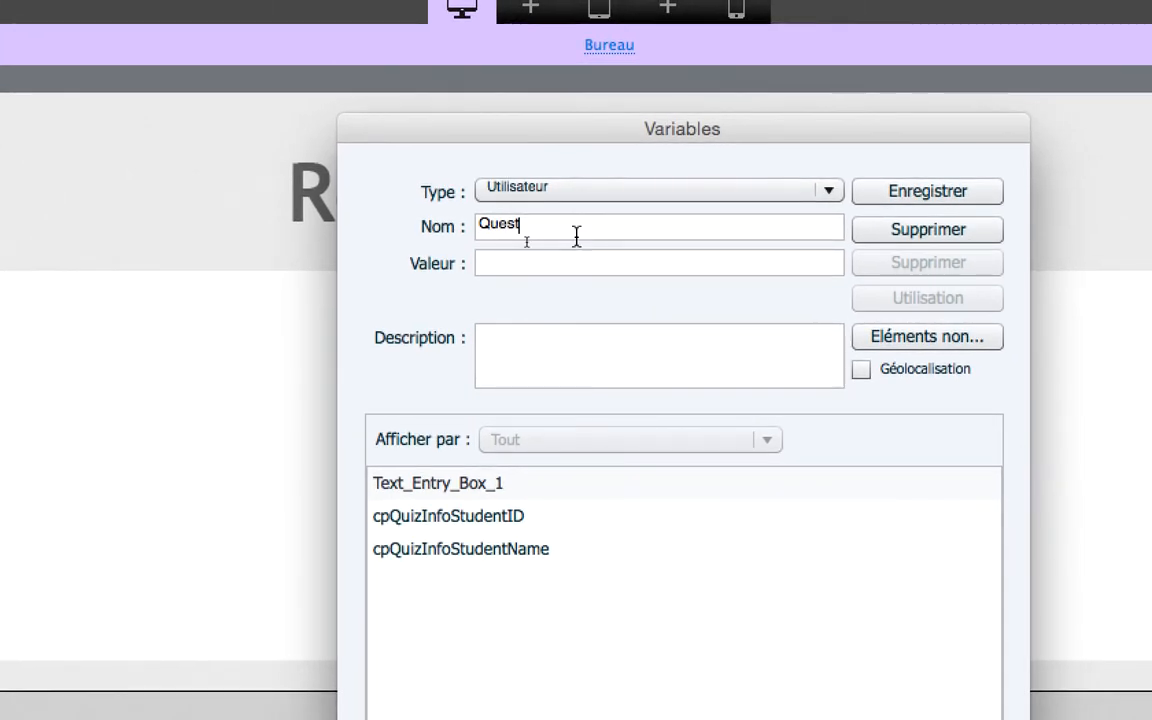
{"action": "type", "text": "TXT1repondu"}
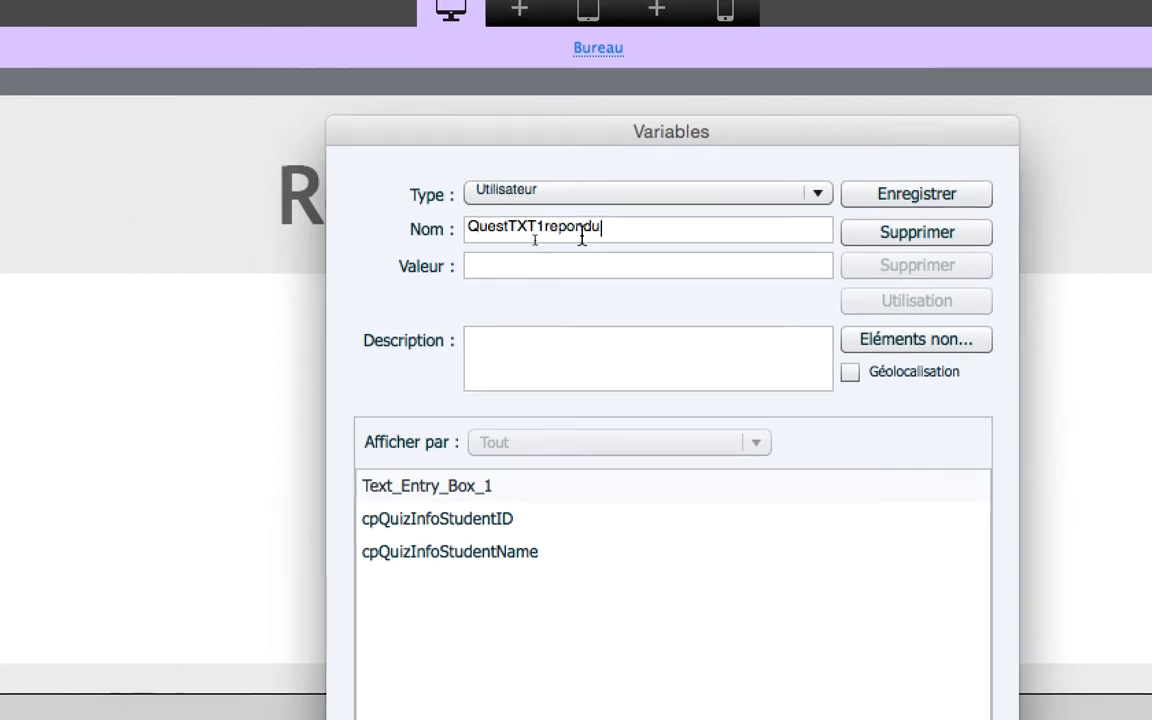
Step: Change the new variable's name to QuestionTXT1repondue
{"action": "left_click_drag", "start_coordinate": [621, 228], "coordinate": [451, 225]}
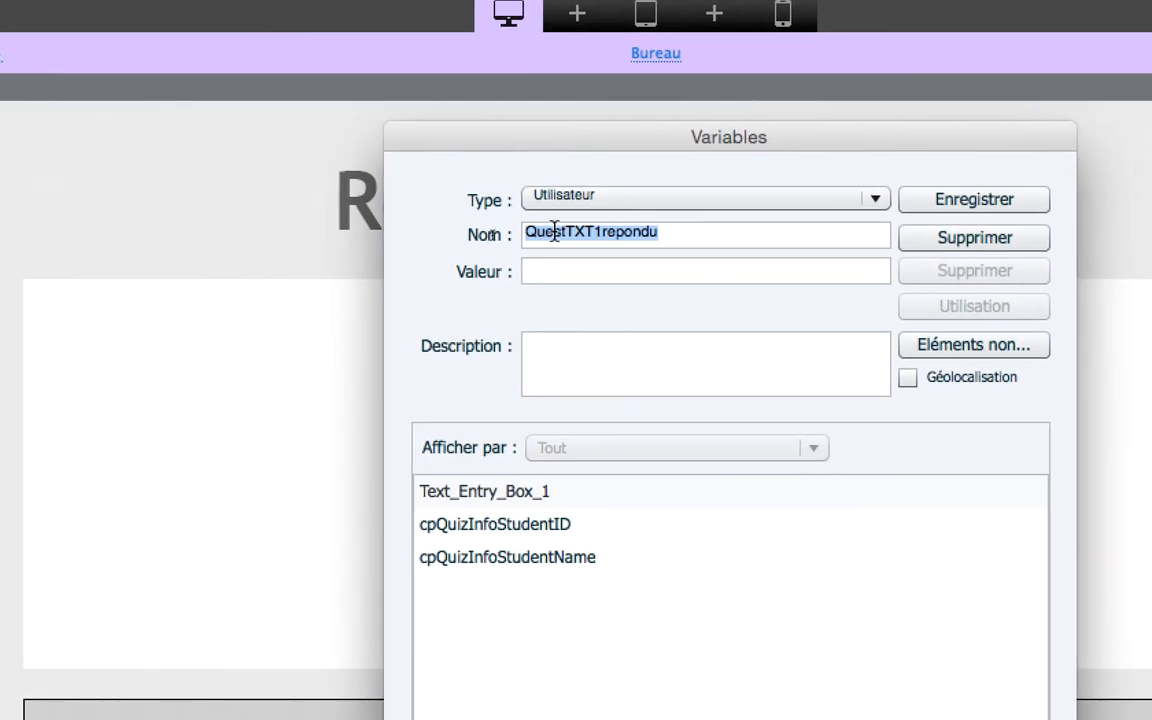
{"action": "left_click", "coordinate": [601, 231]}
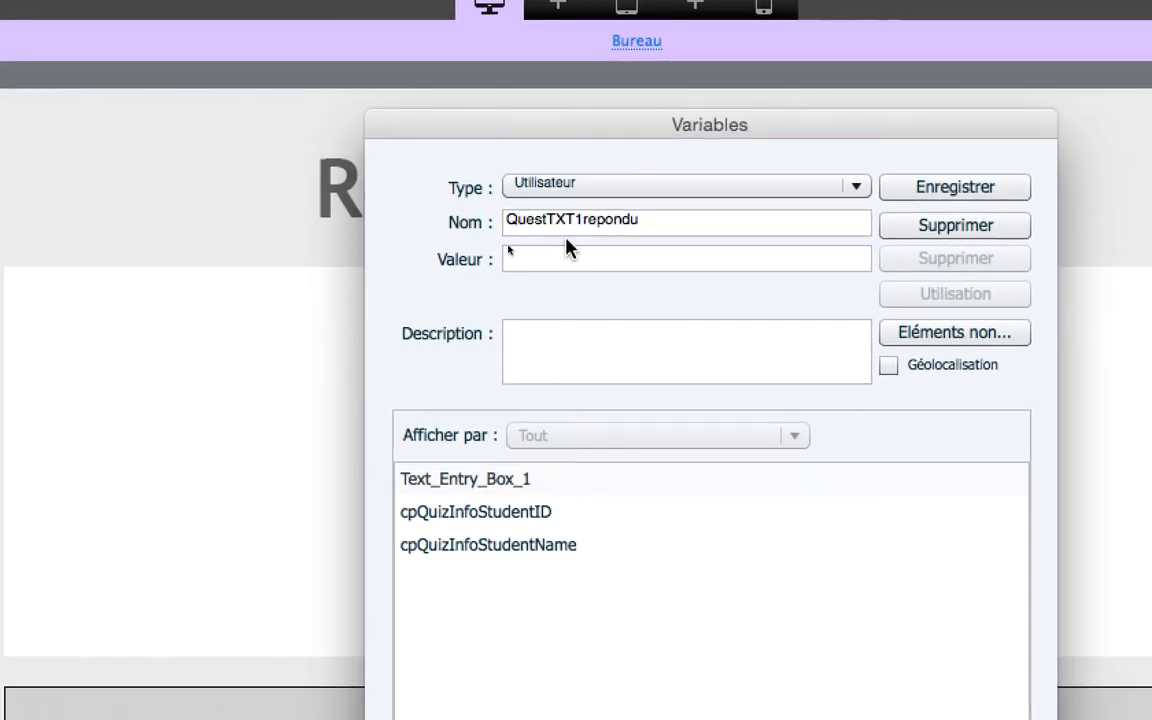
{"action": "type", "text": "ion"}
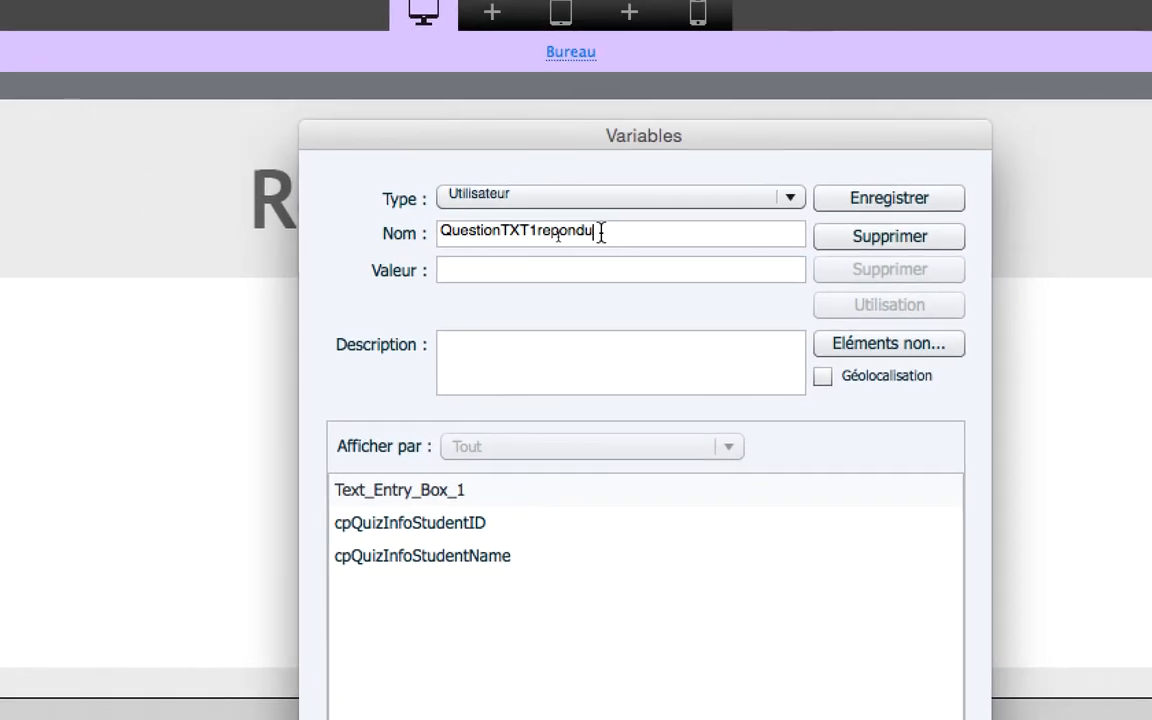
{"action": "left_click_drag", "start_coordinate": [664, 222], "coordinate": [496, 214]}
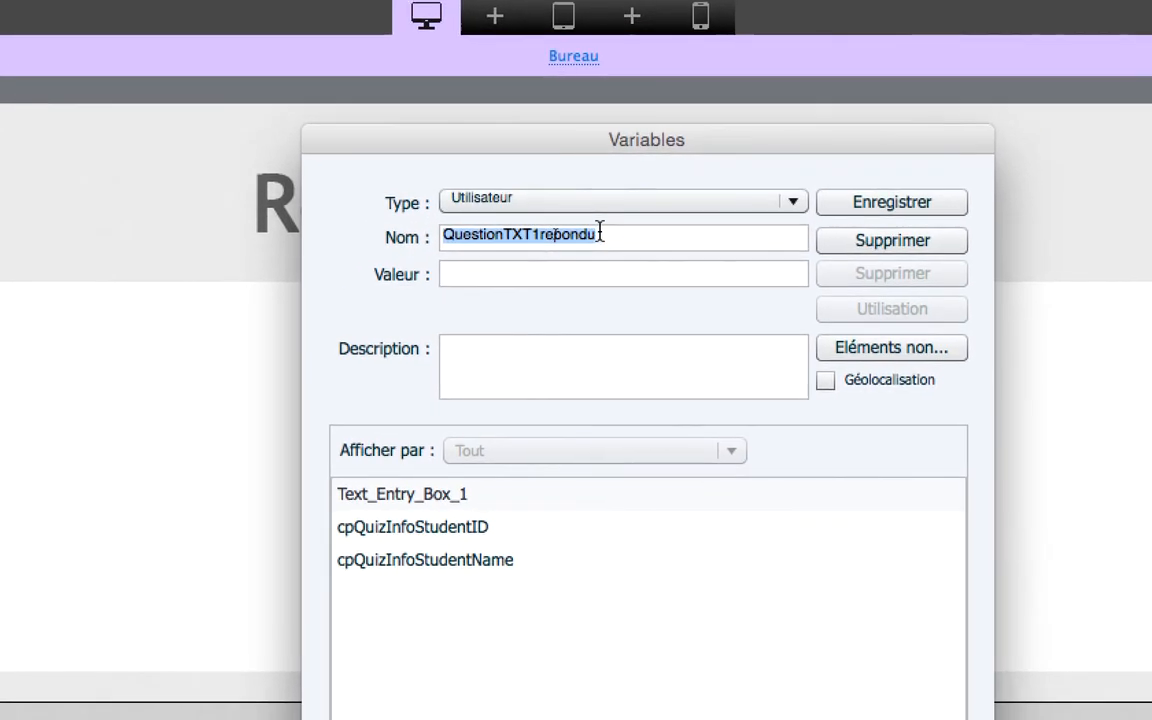
{"action": "left_click", "coordinate": [704, 236]}
{"action": "type", "text": "e"}
Step: Put the new variable's name in the plural, as QuestionsTXT1repondues
{"action": "double_click", "coordinate": [596, 232]}
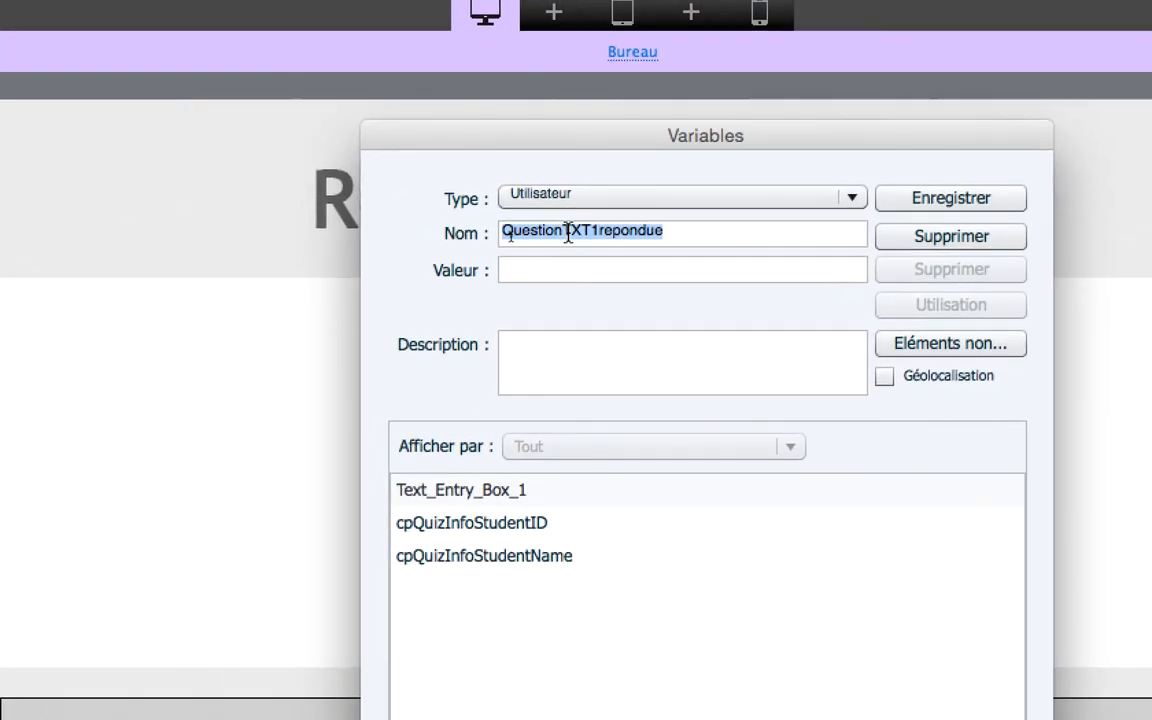
{"action": "left_click", "coordinate": [565, 232]}
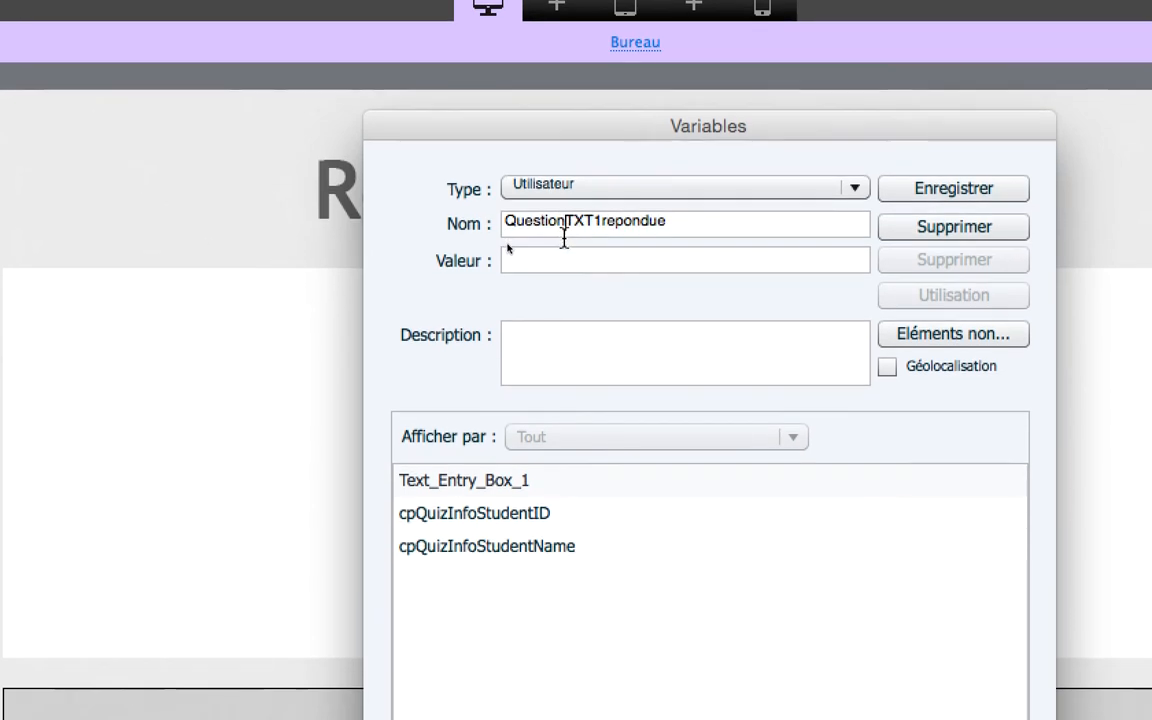
{"action": "type", "text": "s"}
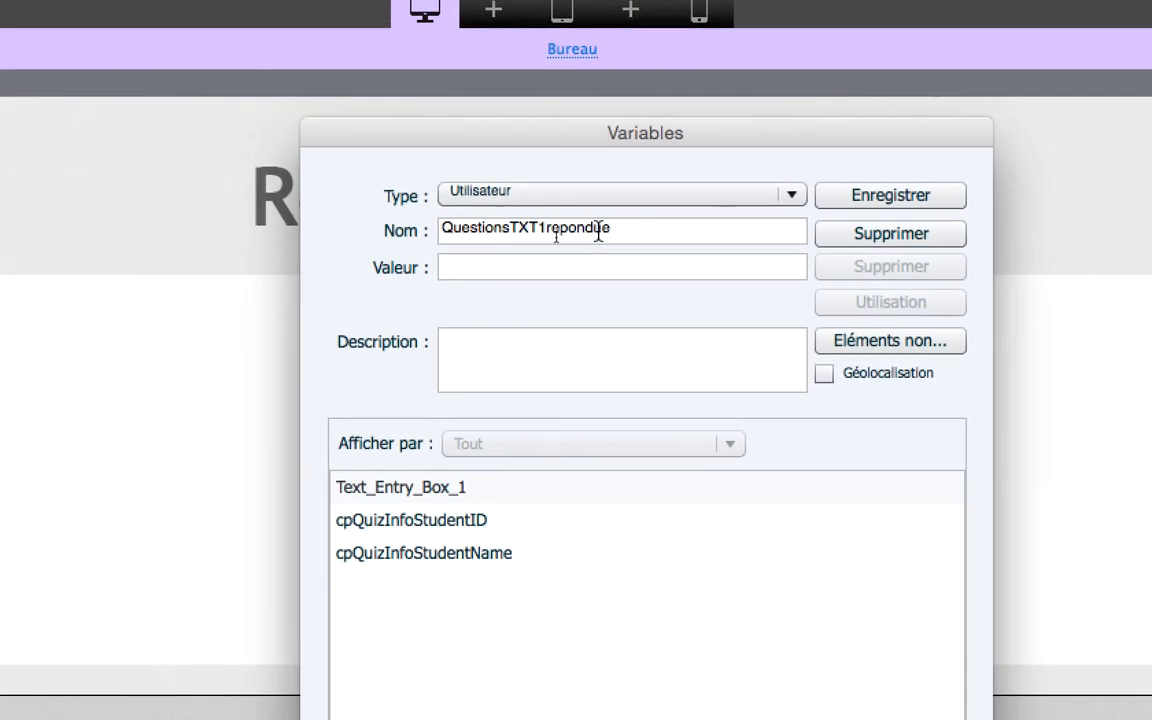
{"action": "left_click_drag", "start_coordinate": [661, 229], "coordinate": [677, 228]}
{"action": "left_click", "coordinate": [605, 231]}
{"action": "type", "text": "s"}
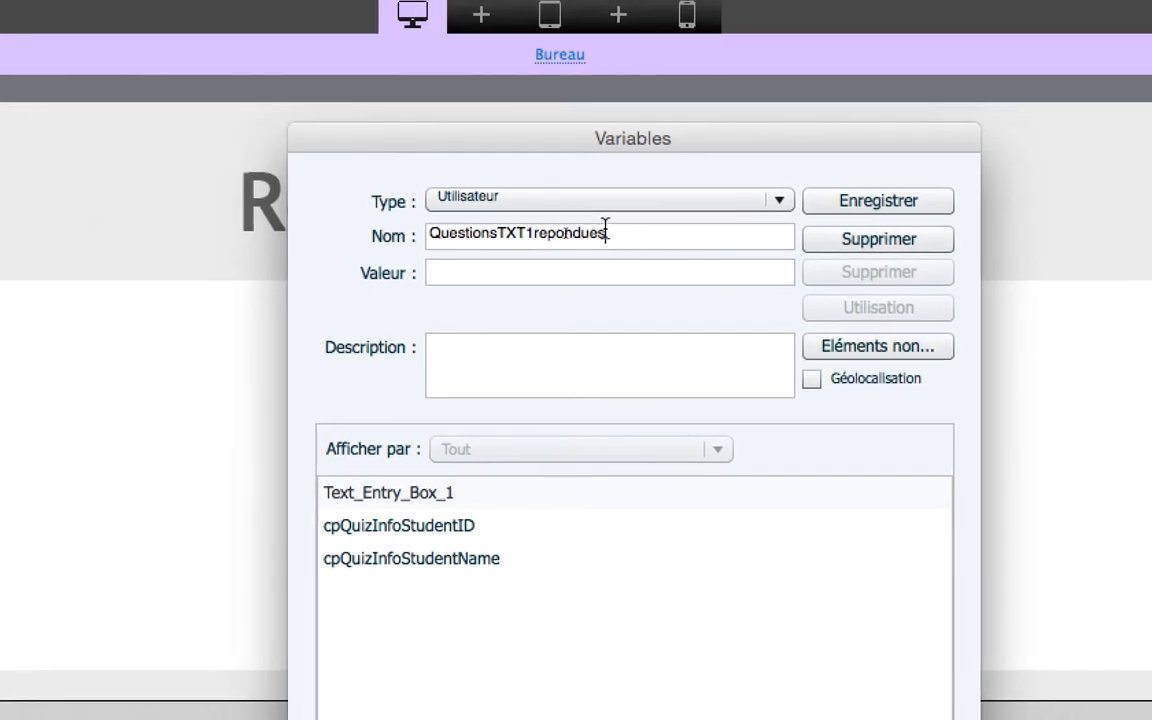
{"action": "double_click", "coordinate": [607, 229]}
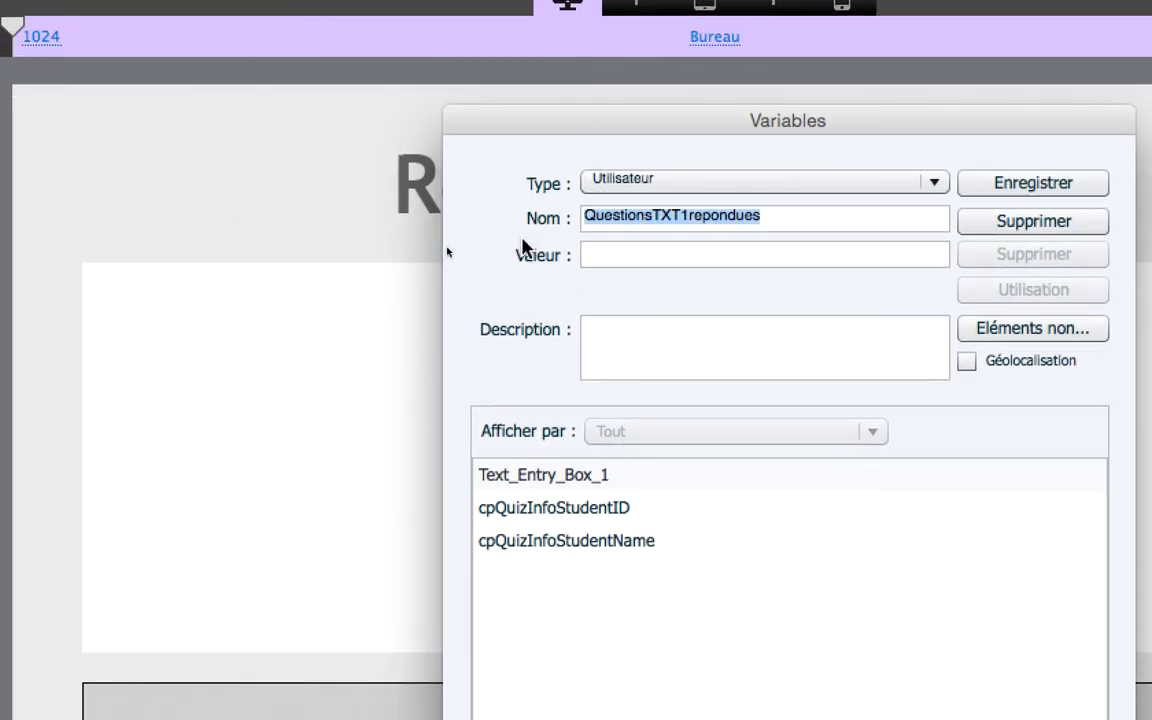
Step: Give the text 1 variable the value 0 and save it
{"action": "left_click", "coordinate": [601, 259]}
{"action": "type", "text": "0"}
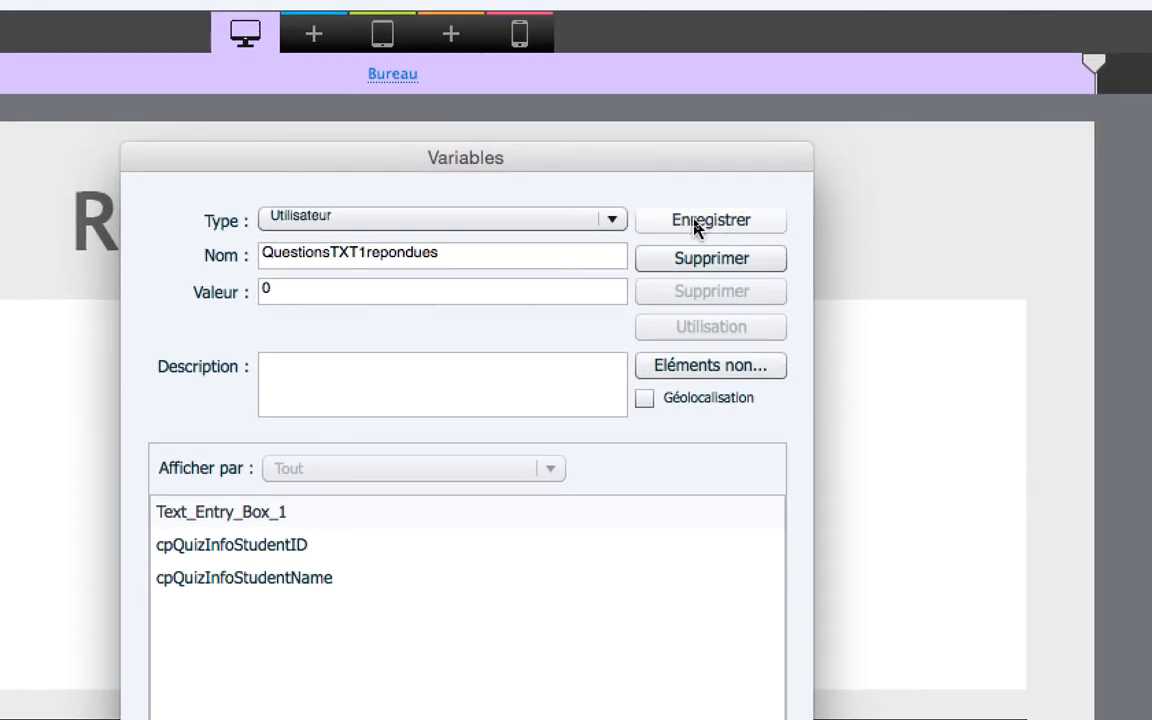
{"action": "left_click", "coordinate": [697, 224]}
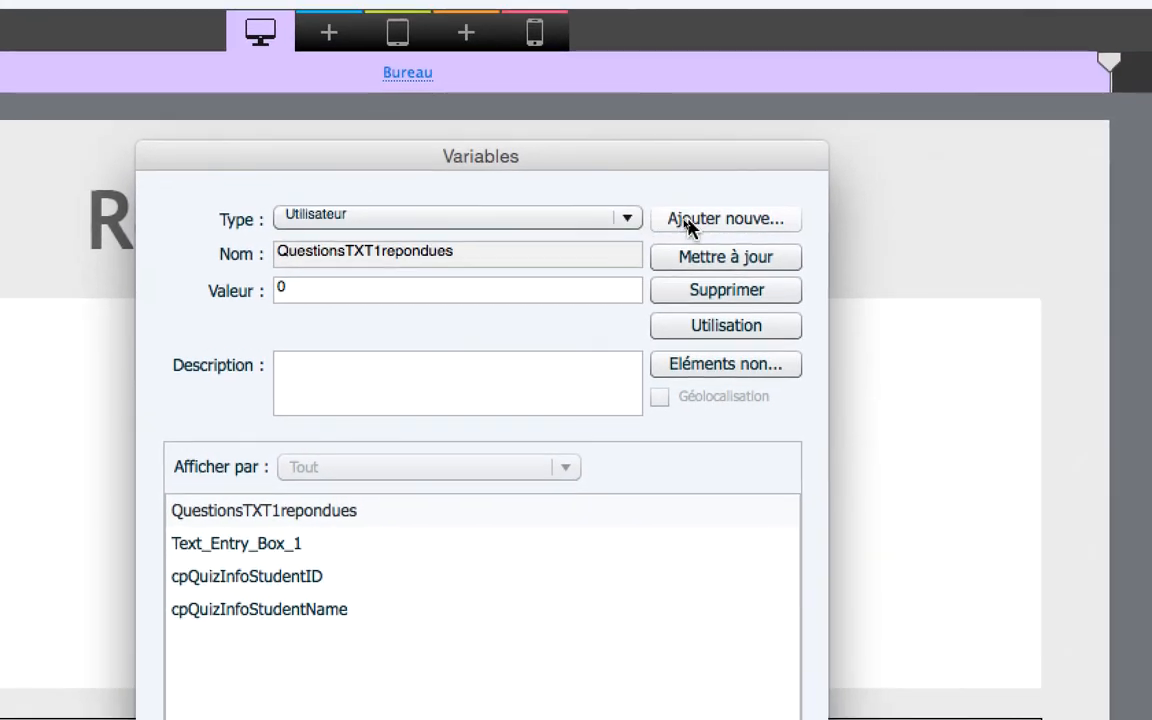
Step: Add a second user variable named QuestionsTXT2repondues with the value 0 and save it
{"action": "left_click", "coordinate": [687, 228]}
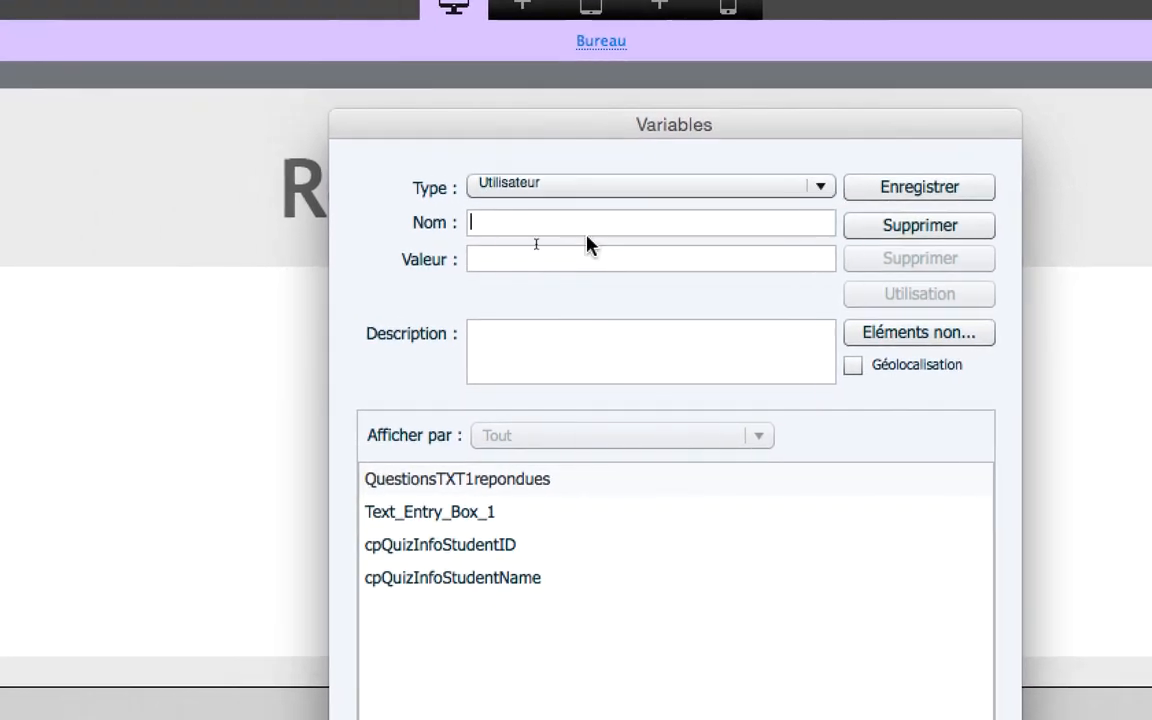
{"action": "type", "text": "Questi"}
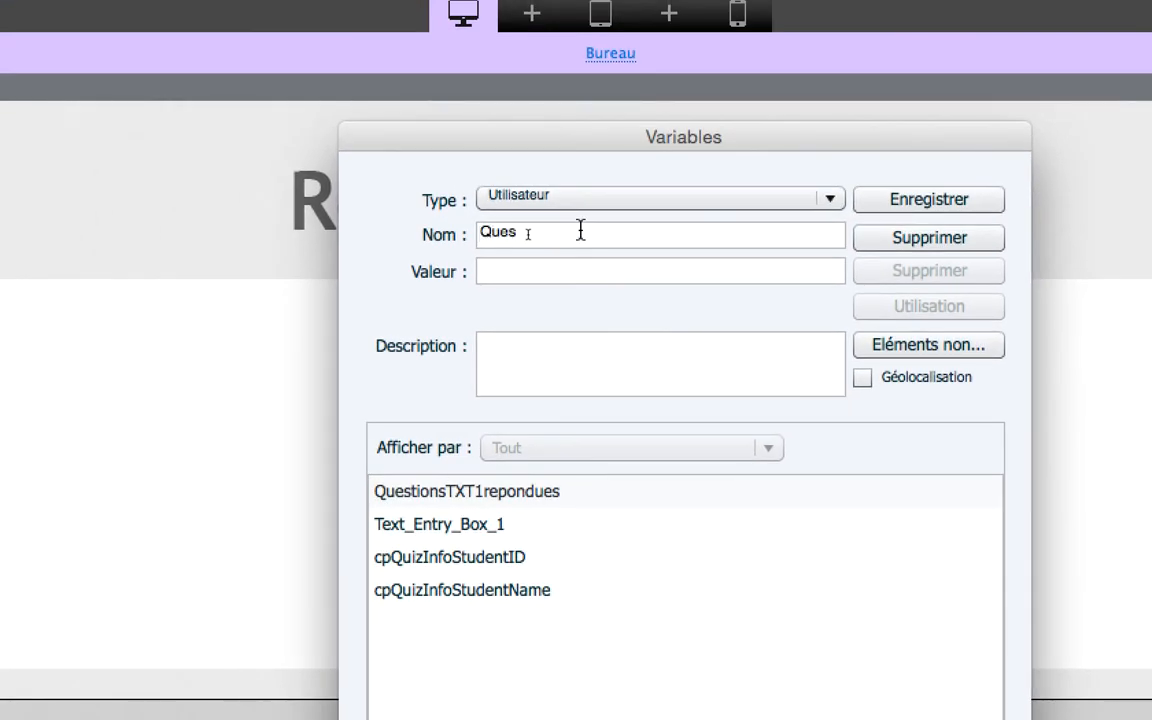
{"action": "type", "text": "onsTXT2"}
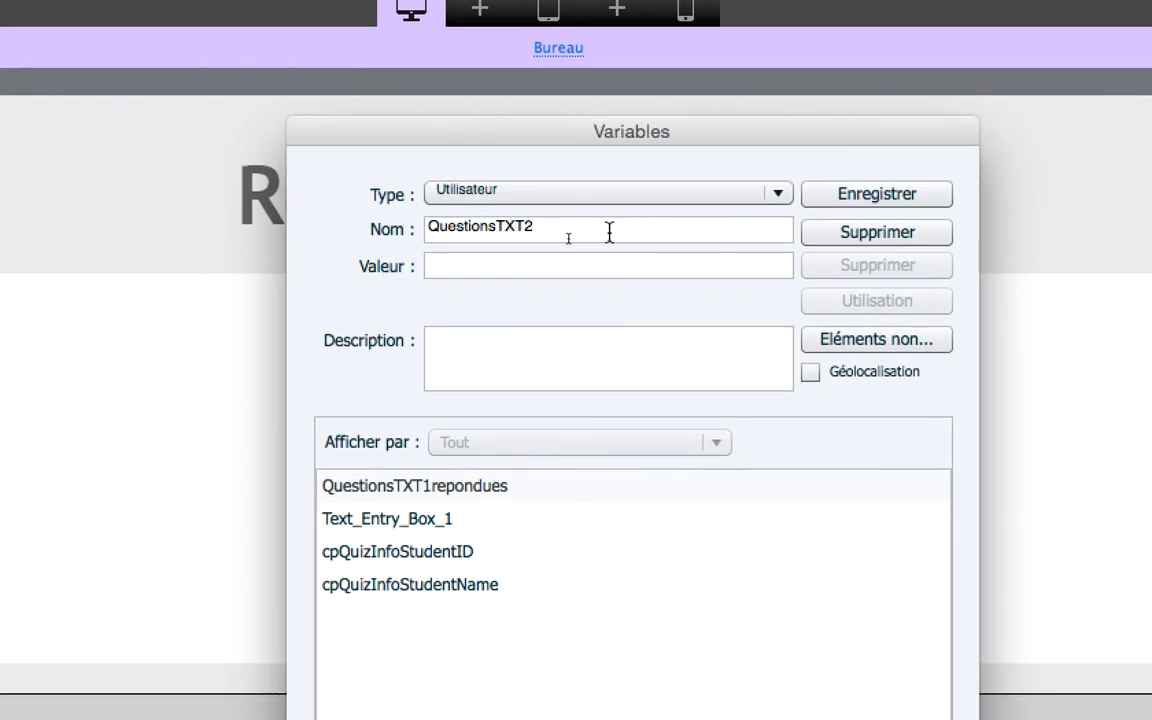
{"action": "type", "text": "repondues"}
{"action": "left_click_drag", "start_coordinate": [608, 229], "coordinate": [415, 228]}
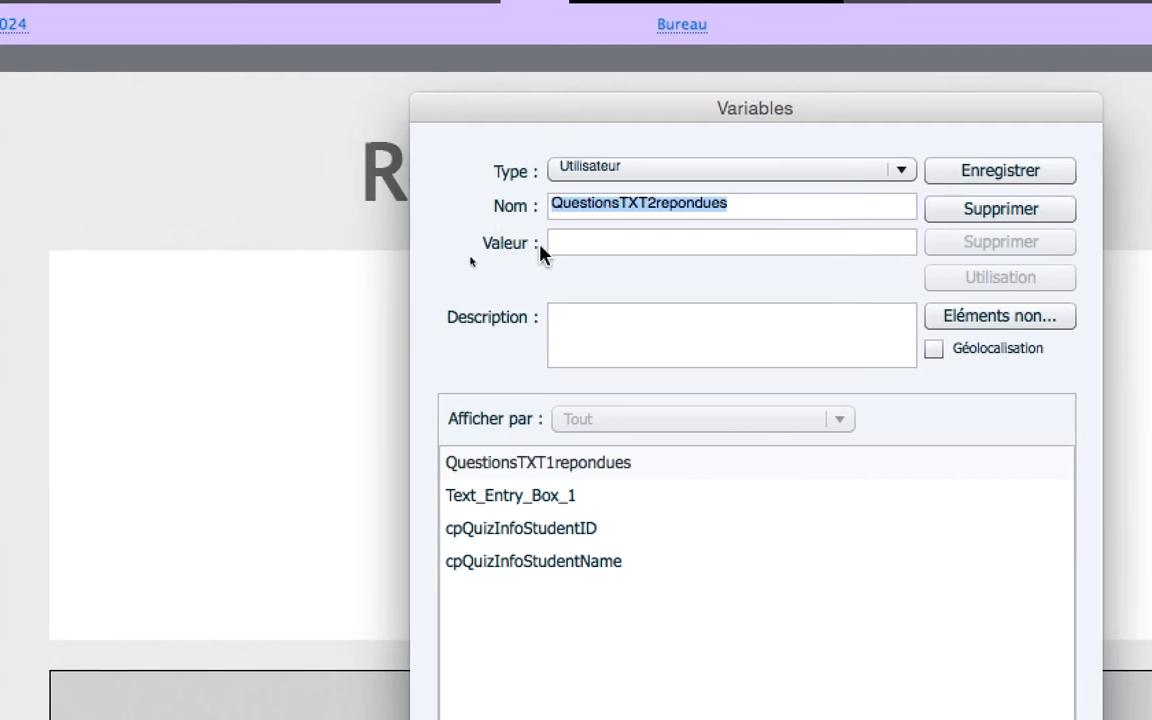
{"action": "left_click", "coordinate": [591, 253]}
{"action": "type", "text": "0"}
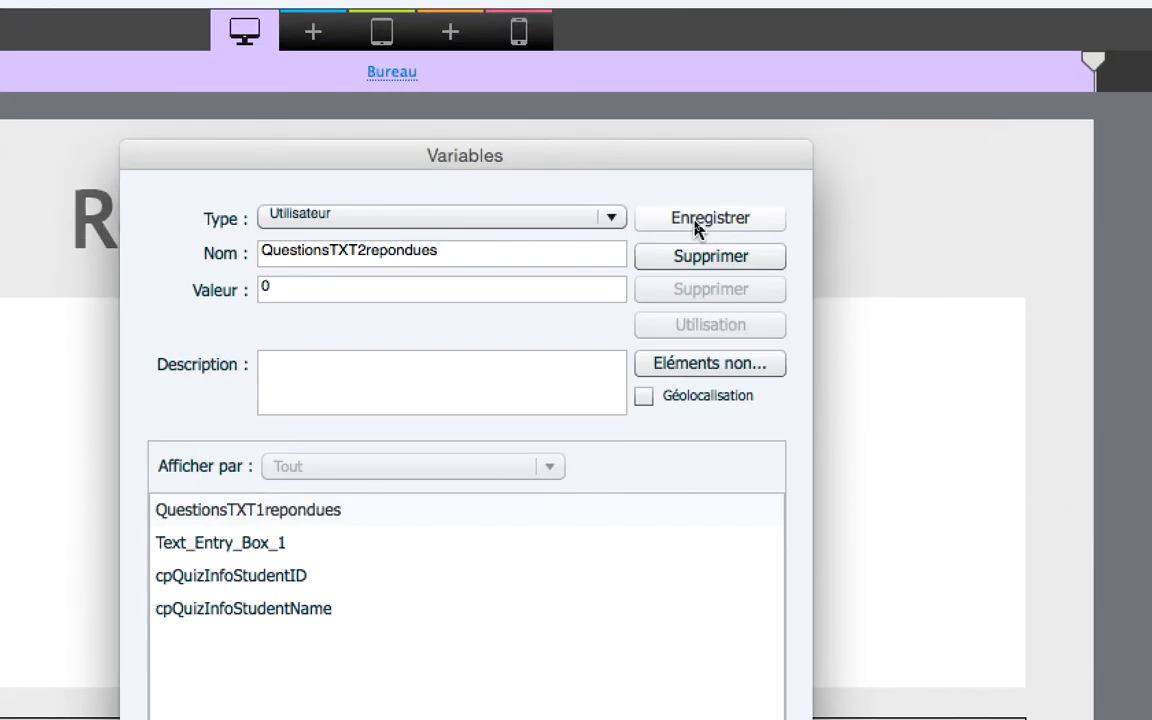
{"action": "left_click", "coordinate": [695, 222]}
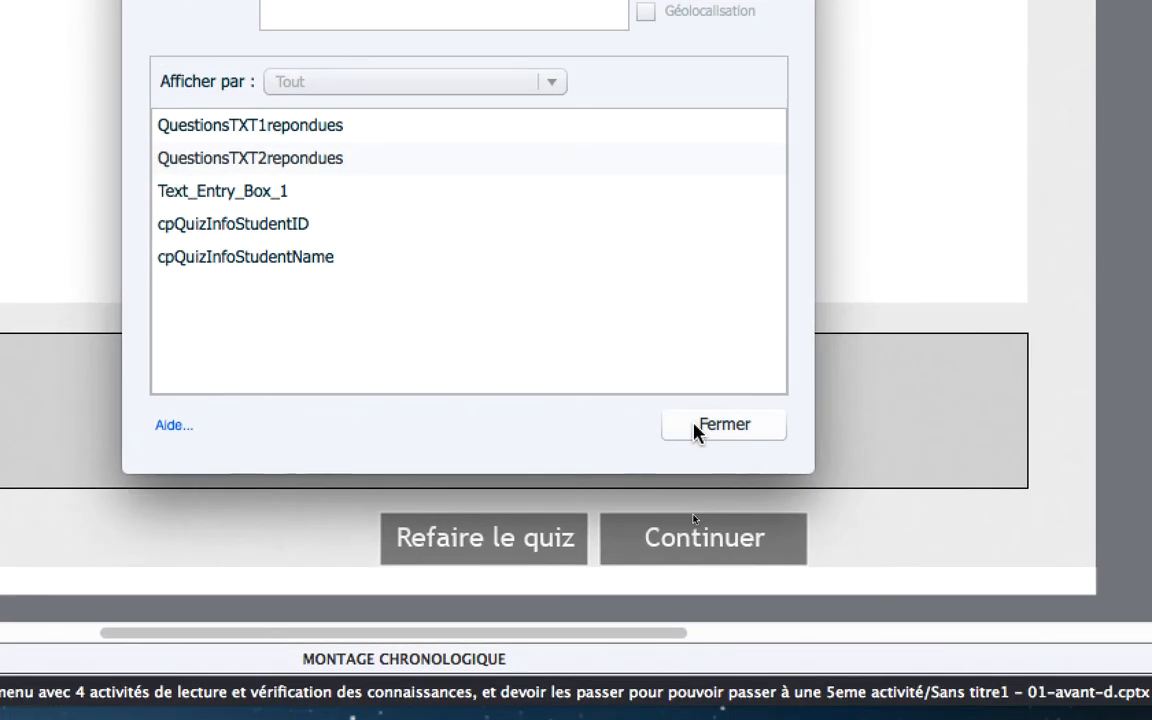
Step: Close the variables dialog and select the "retour au menu" button on slide 5, the answer-recorded slide for text 1
{"action": "left_click", "coordinate": [695, 425]}
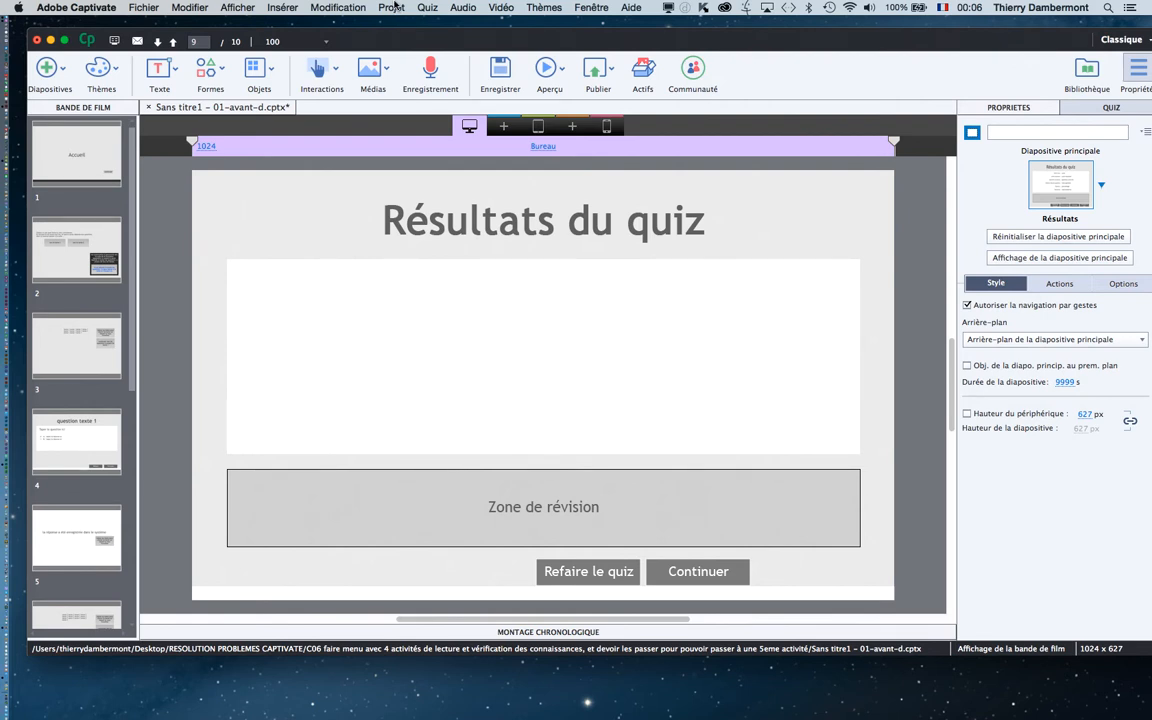
{"action": "left_click", "coordinate": [81, 363]}
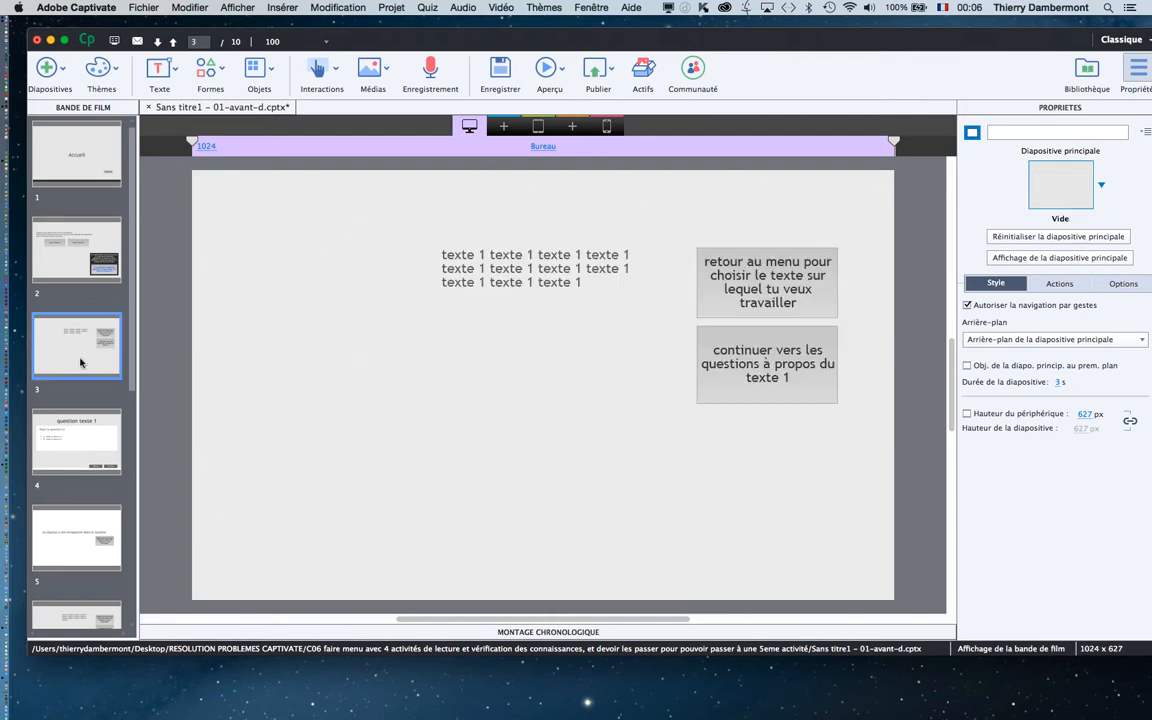
{"action": "left_click", "coordinate": [82, 439]}
{"action": "left_click", "coordinate": [85, 534]}
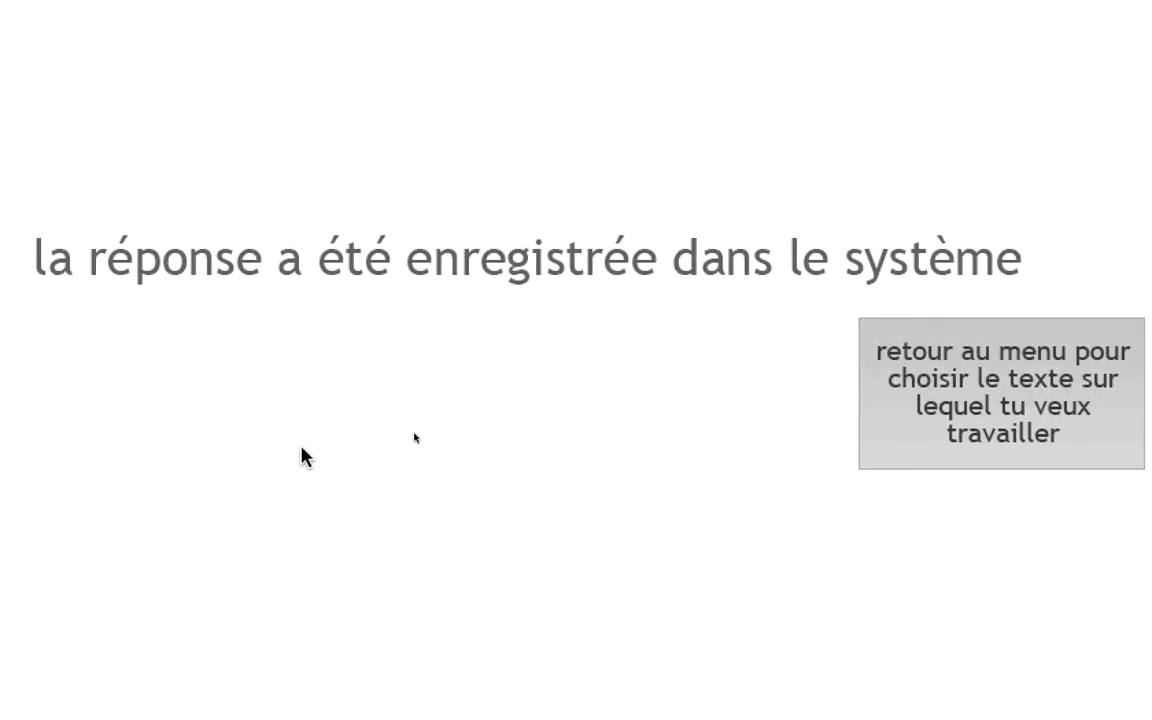
{"action": "left_click", "coordinate": [945, 389]}
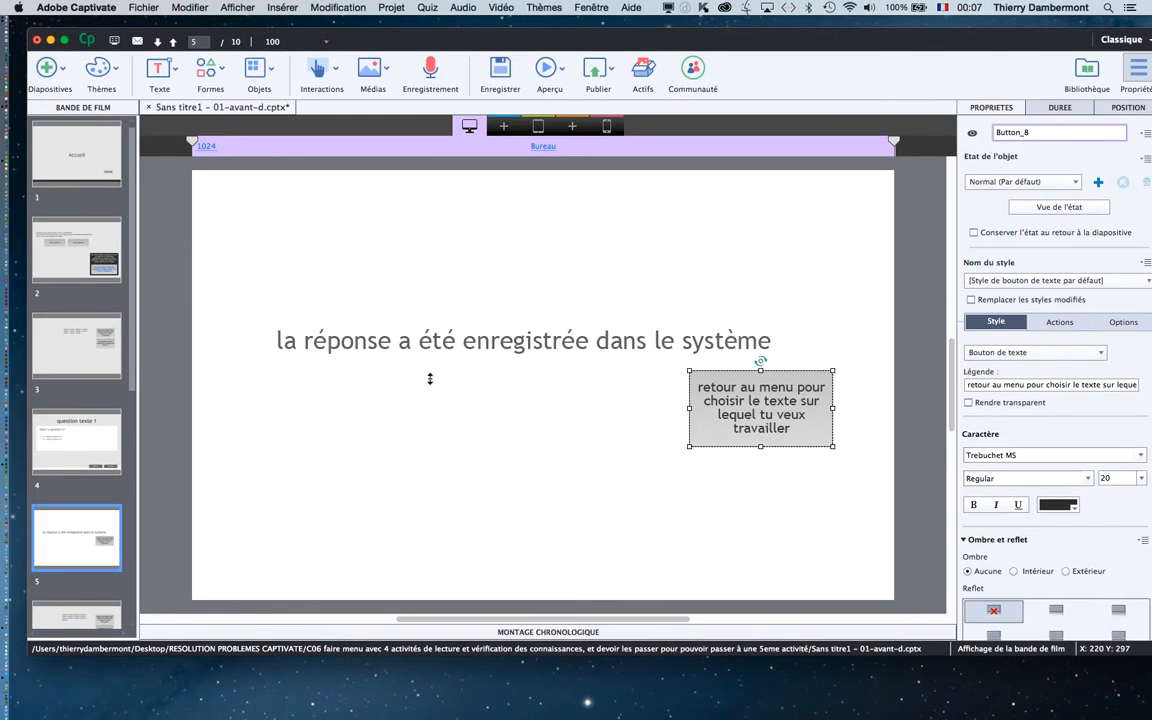
Step: Set the return-to-menu button's success action to Exécuter des actions avancées and go to its script choice
{"action": "left_click", "coordinate": [1062, 322]}
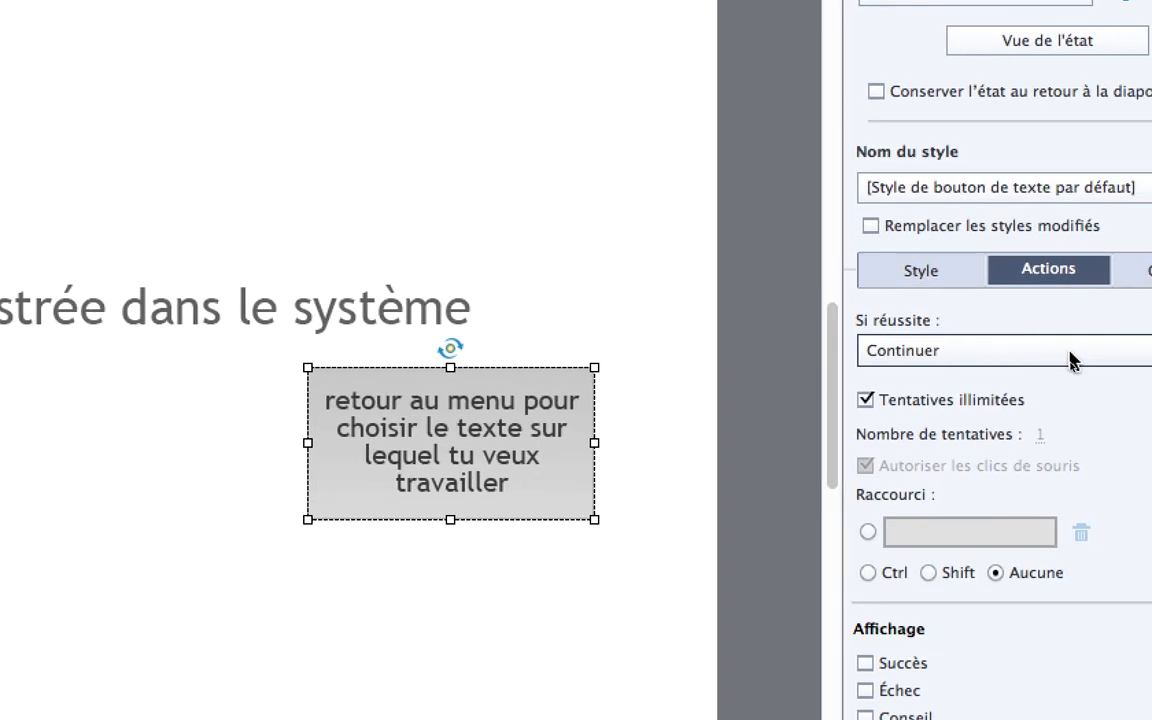
{"action": "left_click", "coordinate": [1069, 353]}
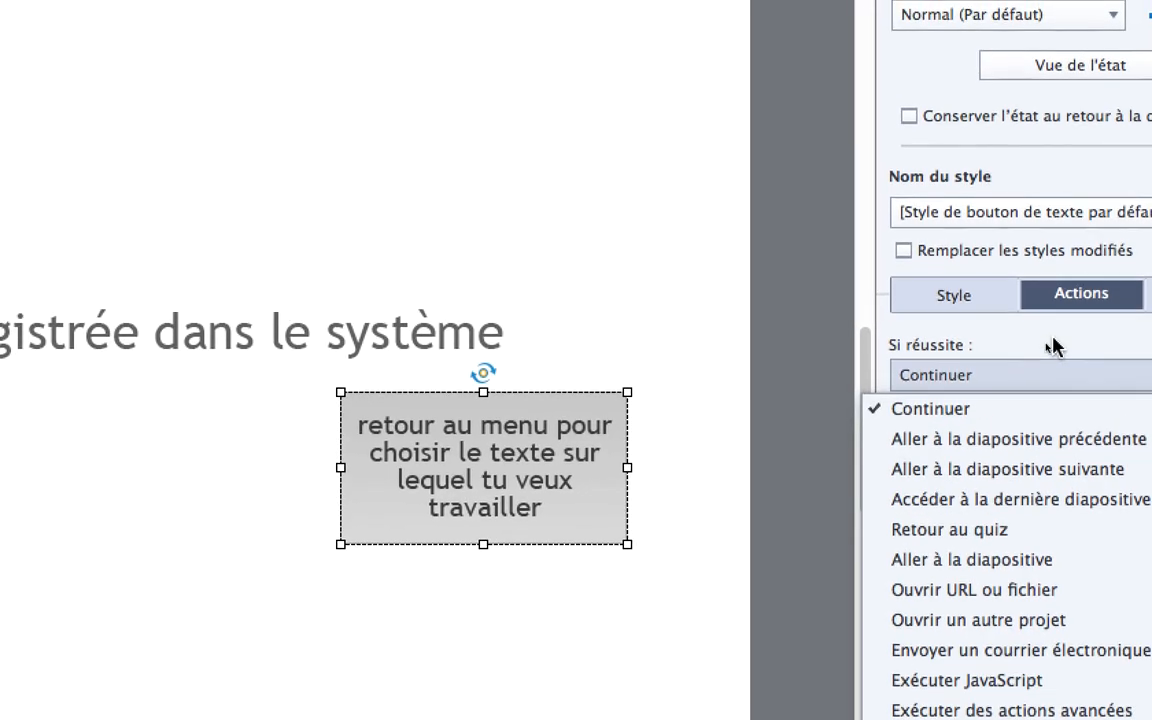
{"action": "left_click", "coordinate": [1018, 313]}
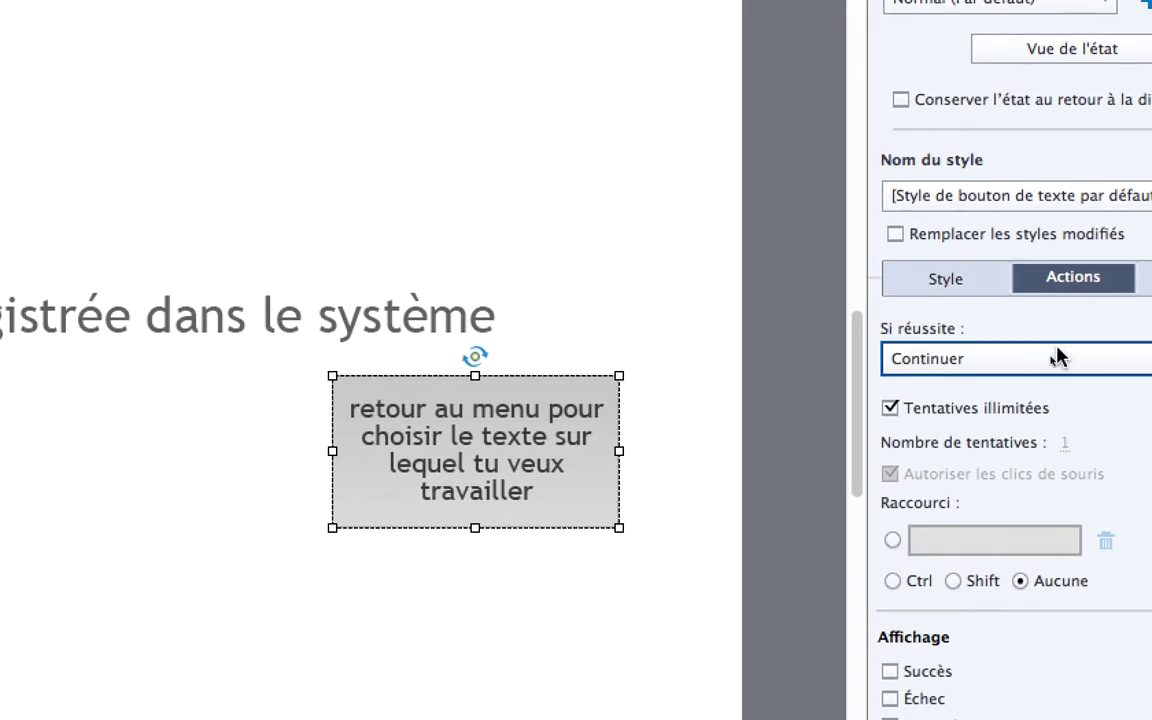
{"action": "left_click", "coordinate": [1065, 376]}
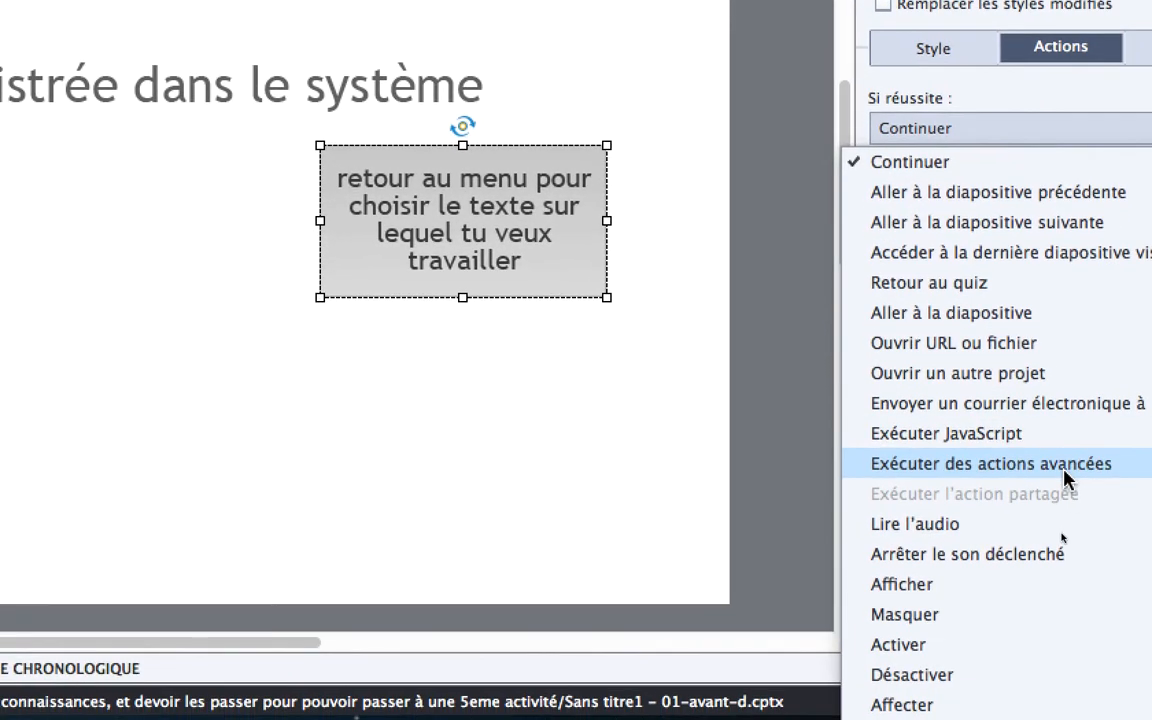
{"action": "left_click", "coordinate": [1070, 535]}
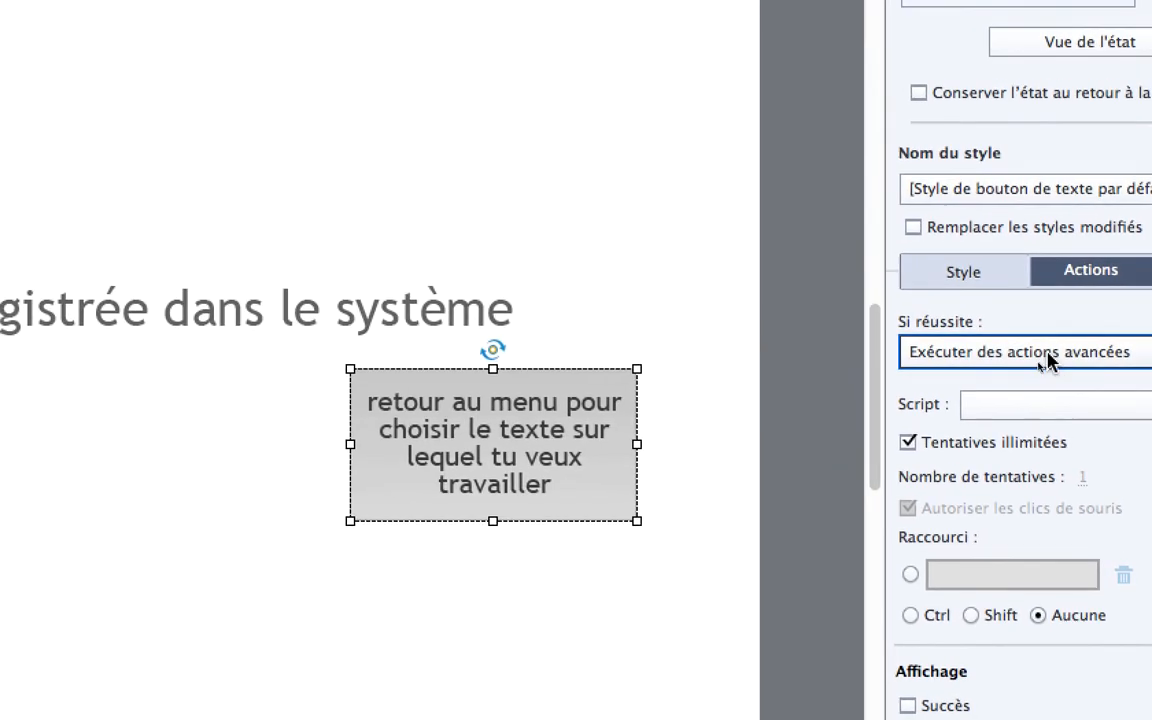
{"action": "left_click", "coordinate": [1148, 185]}
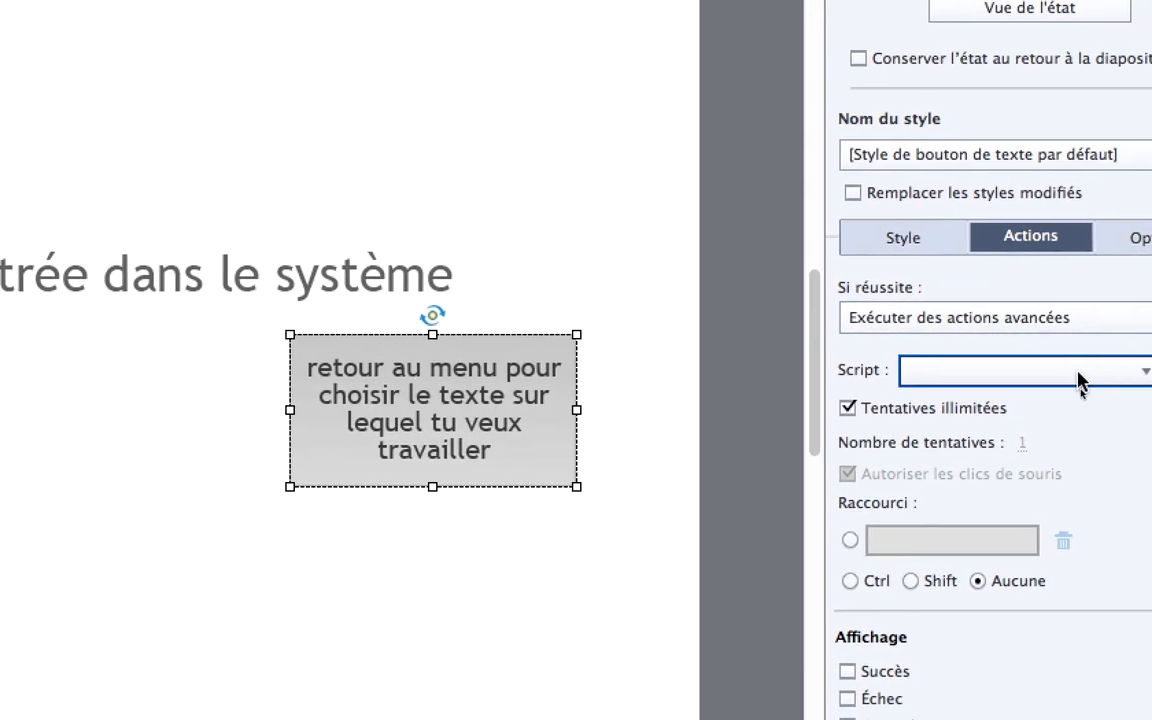
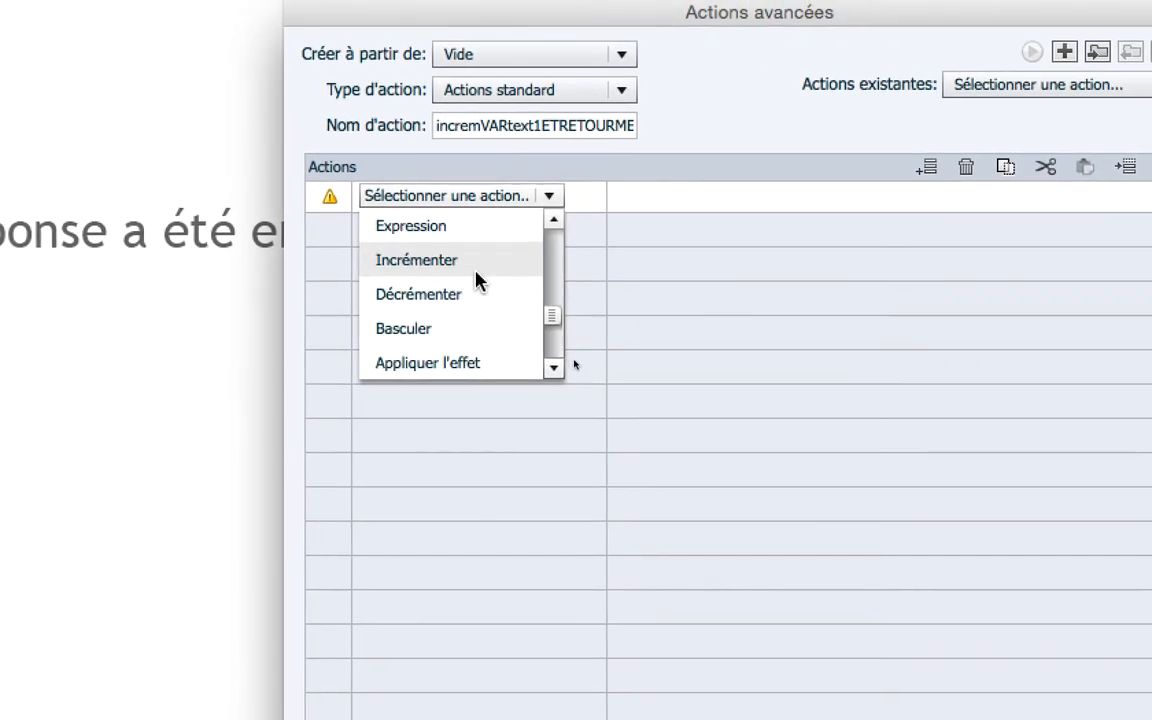
{"action": "left_click", "coordinate": [476, 272]}
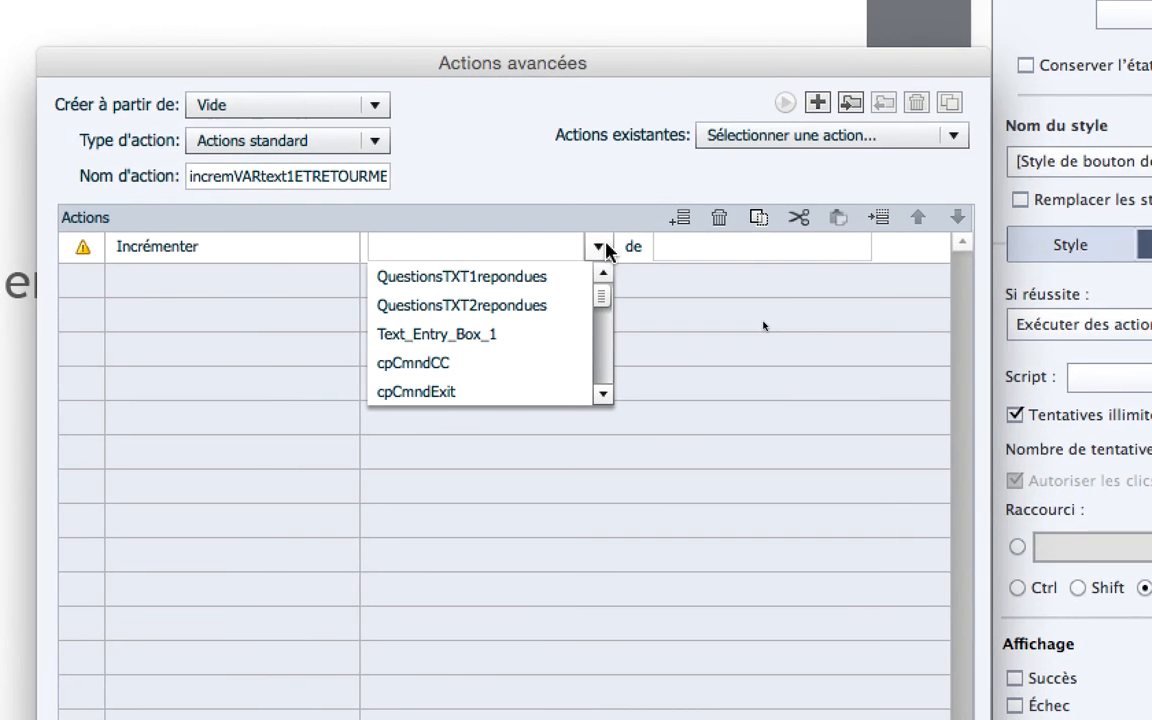
{"action": "left_click", "coordinate": [638, 233]}
{"action": "left_click", "coordinate": [638, 233]}
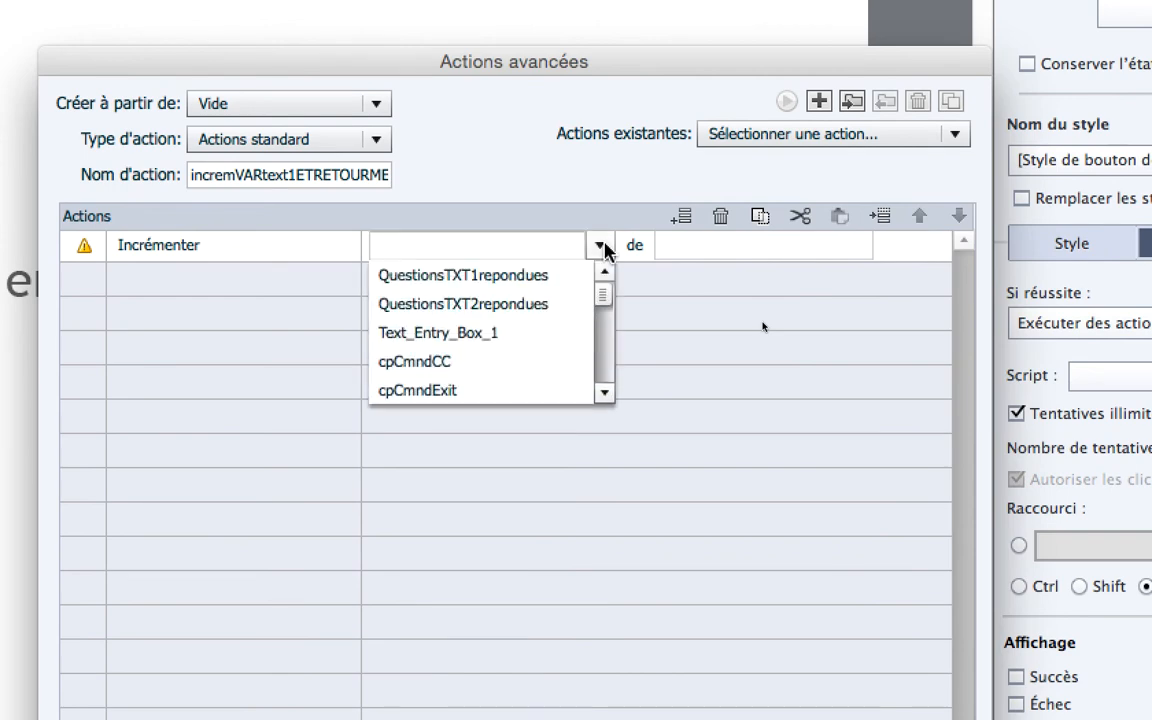
{"action": "left_click", "coordinate": [604, 243]}
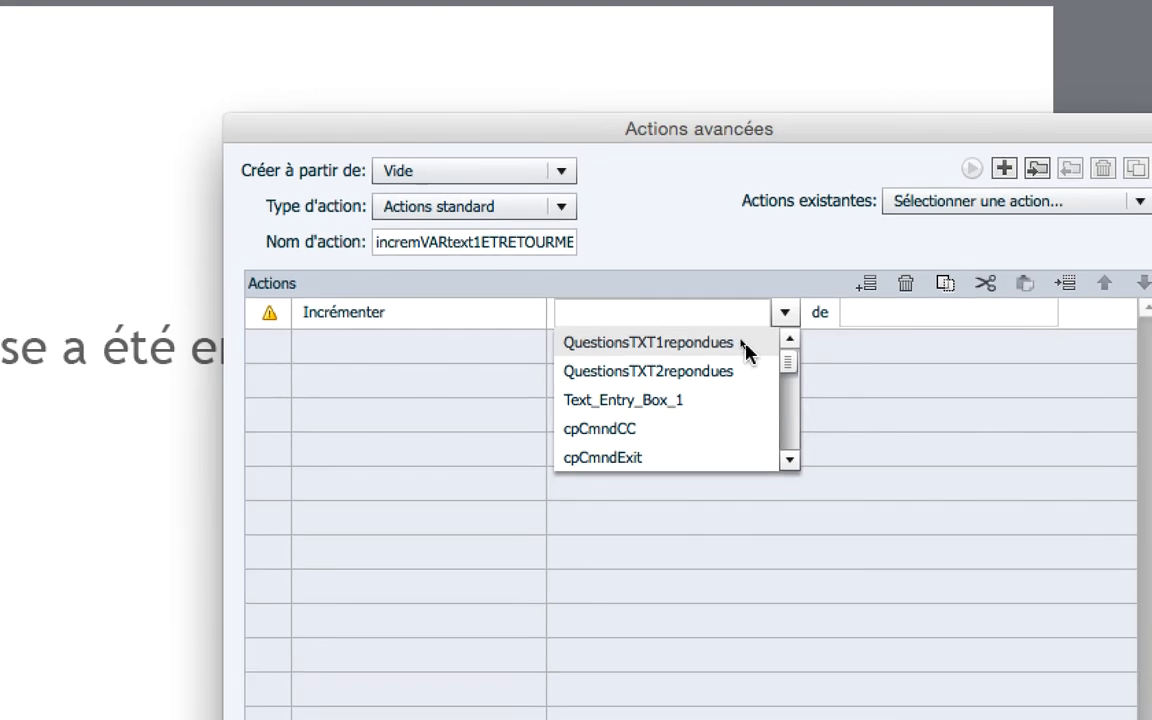
{"action": "left_click", "coordinate": [742, 340]}
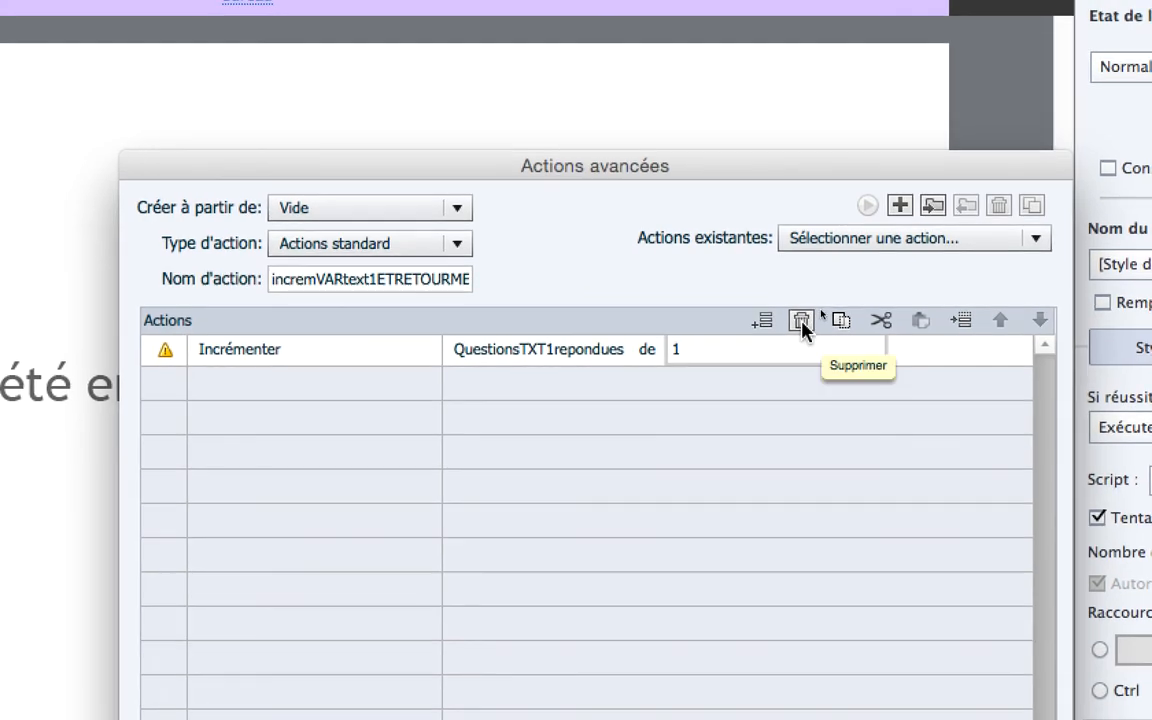
{"action": "left_click", "coordinate": [802, 323]}
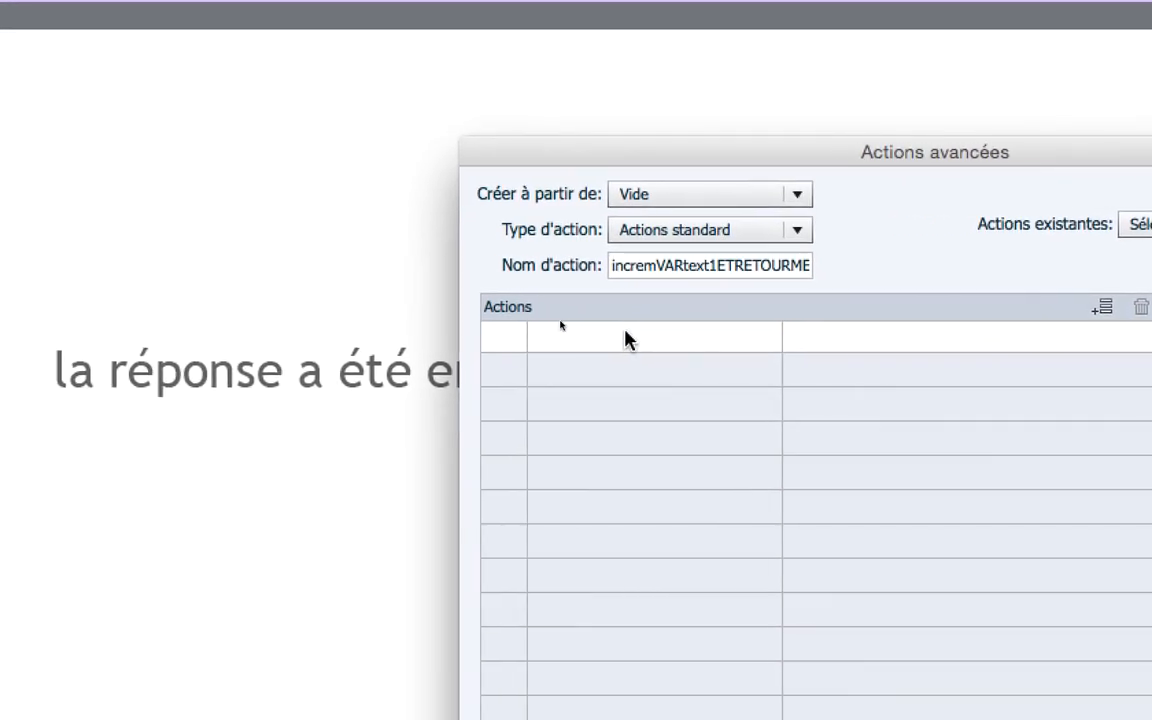
Step: Add an Incrémenter line to the advanced action that increases QuestionsTXT1repondues by 1
{"action": "left_click", "coordinate": [620, 337]}
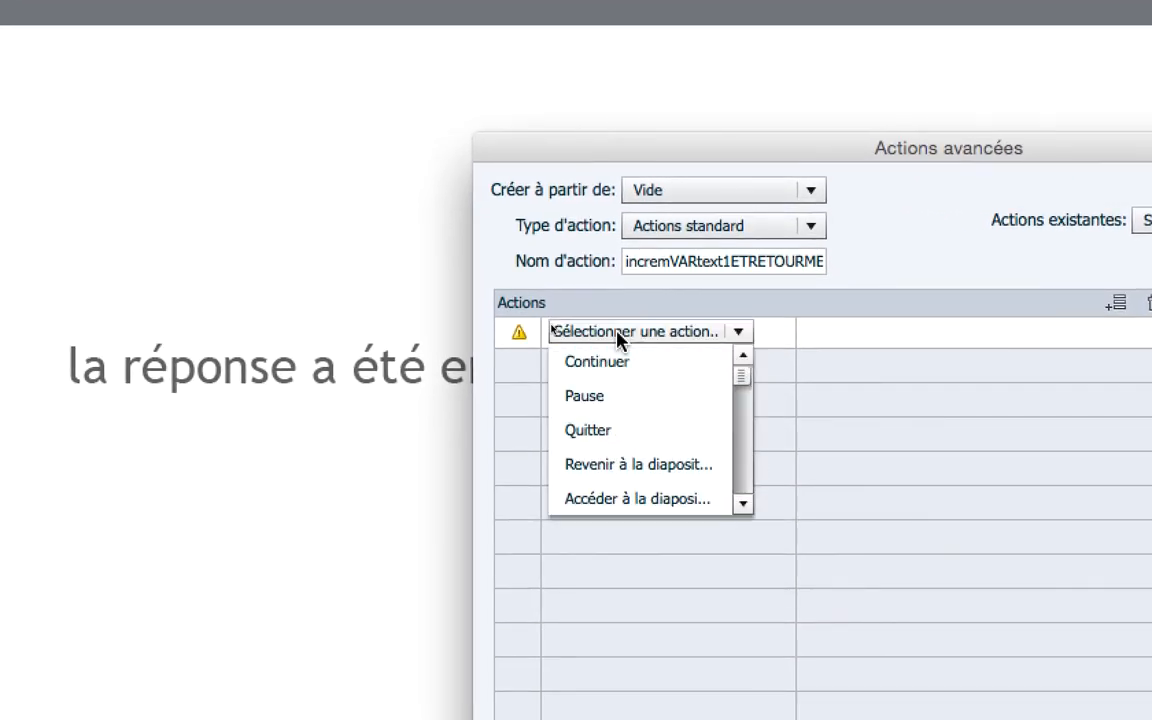
{"action": "left_click", "coordinate": [660, 397]}
{"action": "left_click", "coordinate": [660, 397]}
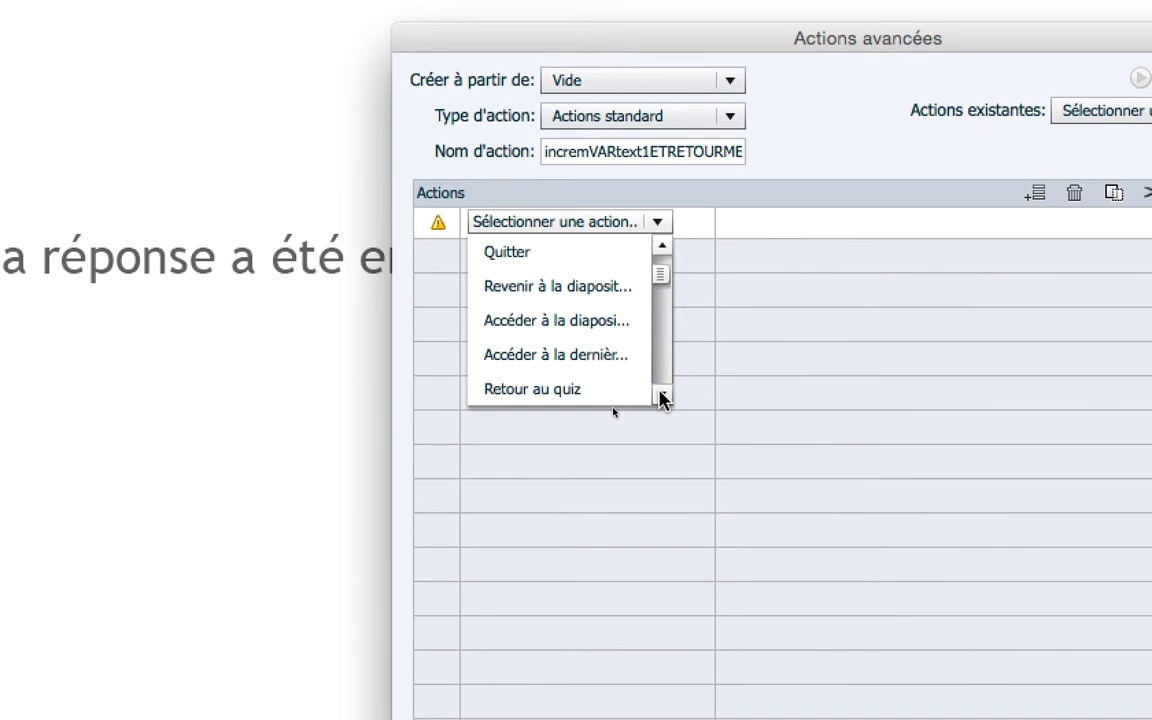
{"action": "left_click", "coordinate": [661, 397]}
{"action": "left_click", "coordinate": [660, 397]}
{"action": "left_click", "coordinate": [661, 397]}
{"action": "left_click", "coordinate": [661, 396]}
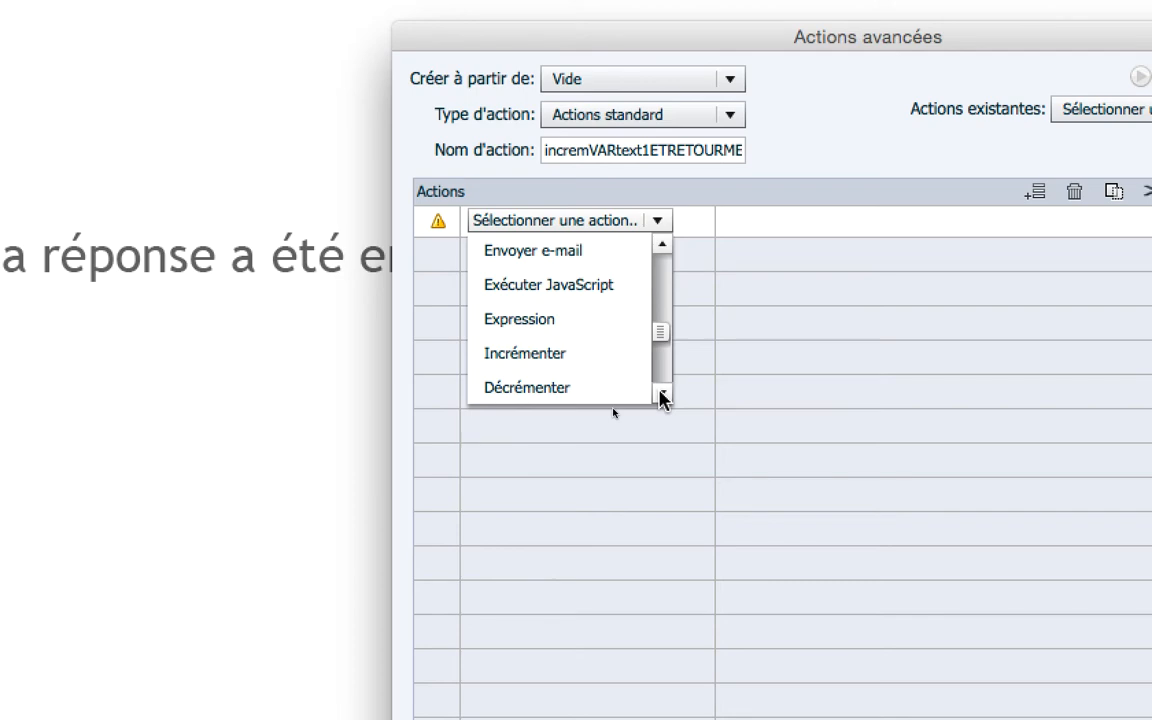
{"action": "left_click", "coordinate": [600, 357]}
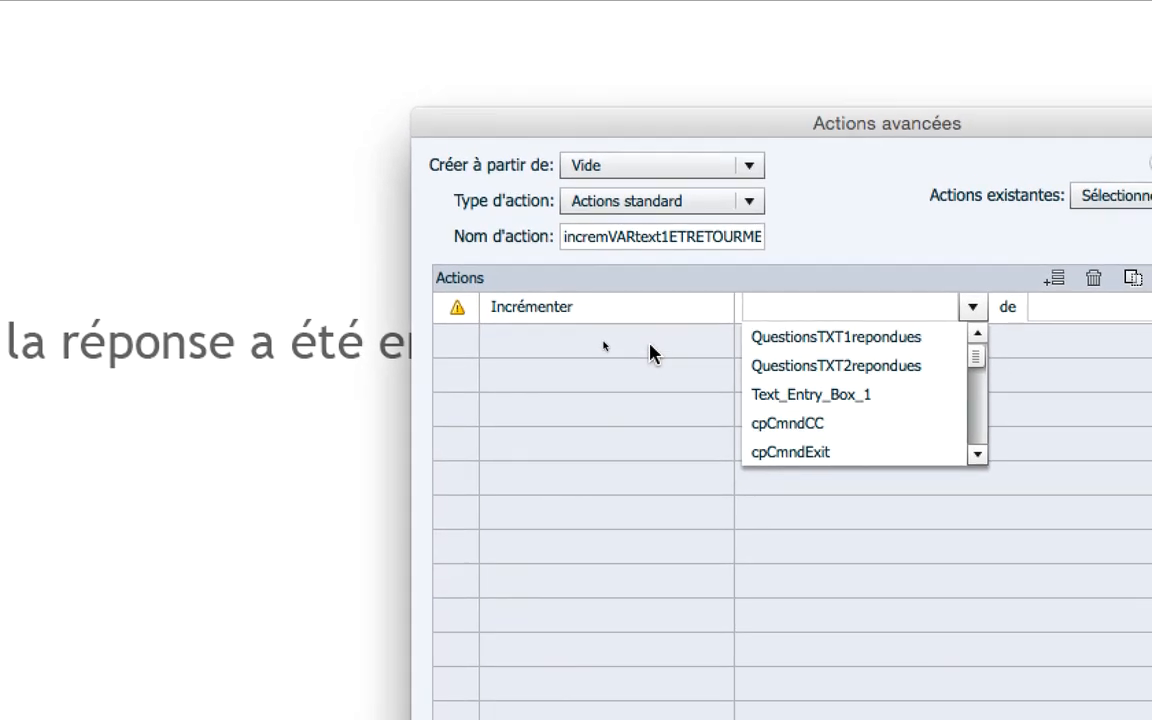
{"action": "left_click", "coordinate": [833, 340]}
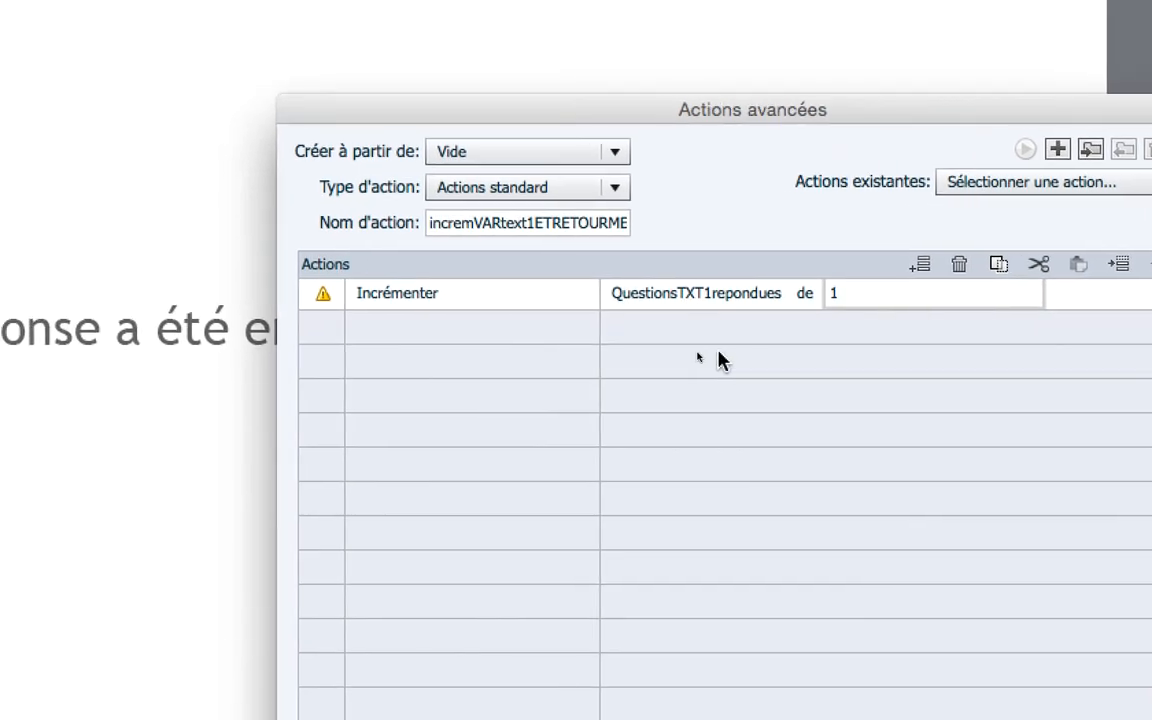
{"action": "left_click", "coordinate": [518, 360]}
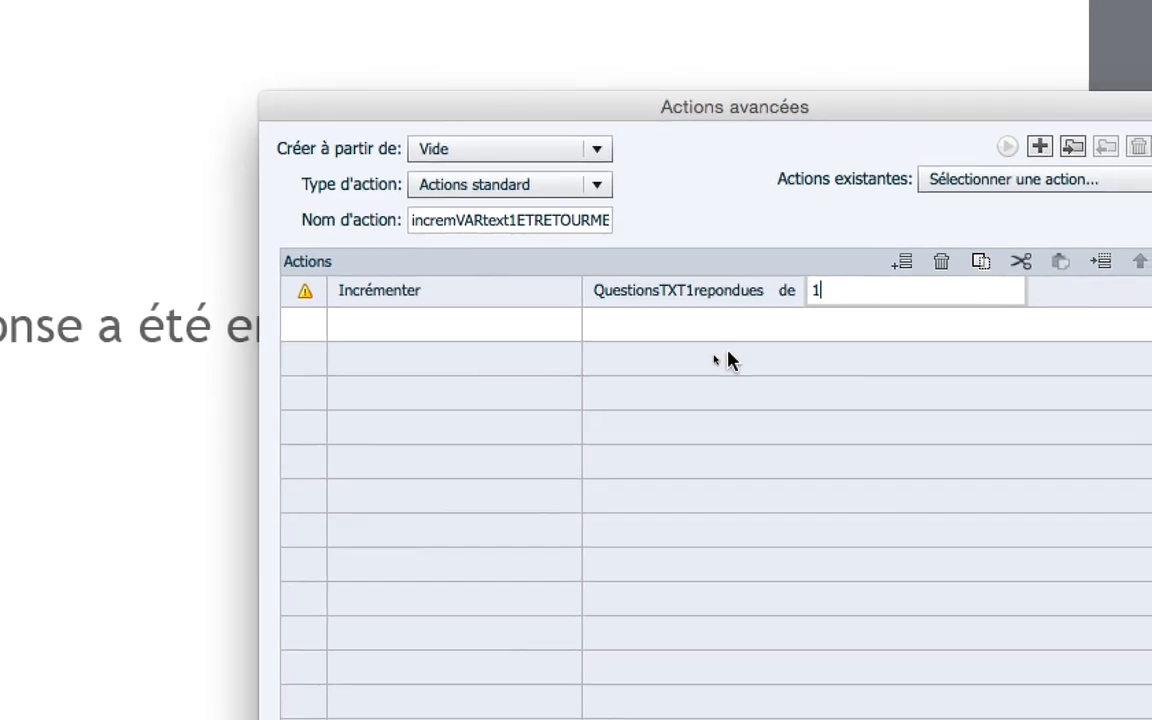
{"action": "left_click", "coordinate": [750, 381]}
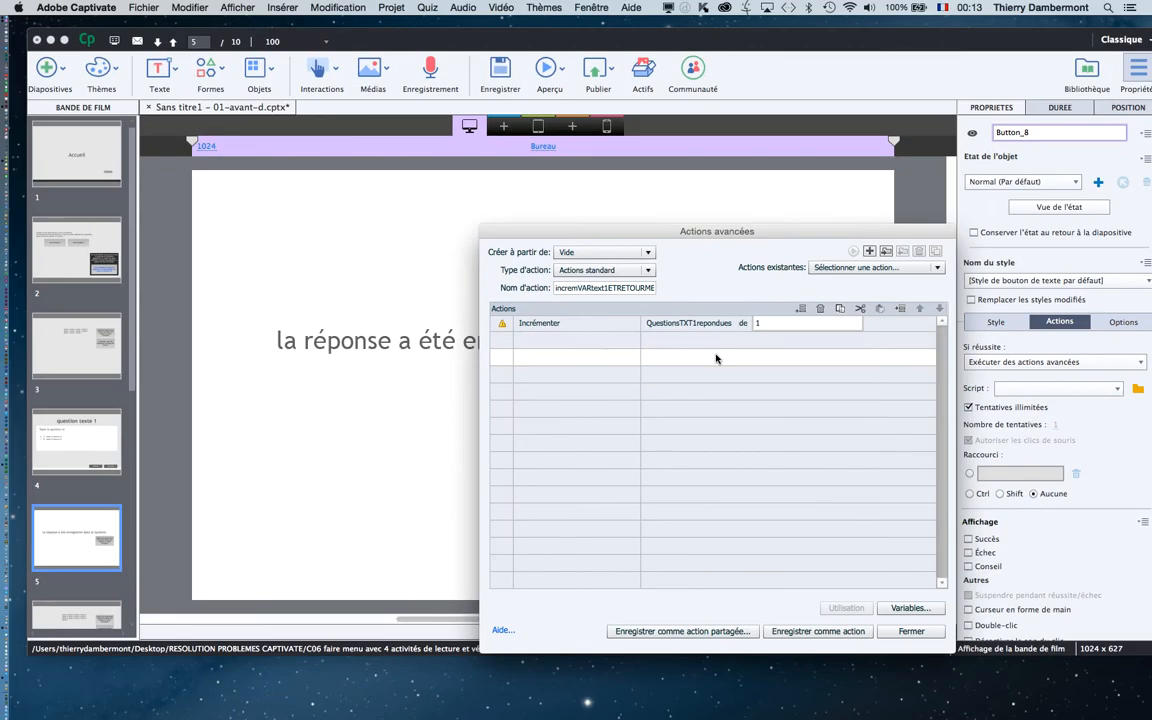
Step: Add a second line to the advanced action, Aller à la diapositive, with 2 Slide 2 as its target
{"action": "left_click_drag", "start_coordinate": [641, 236], "coordinate": [481, 176]}
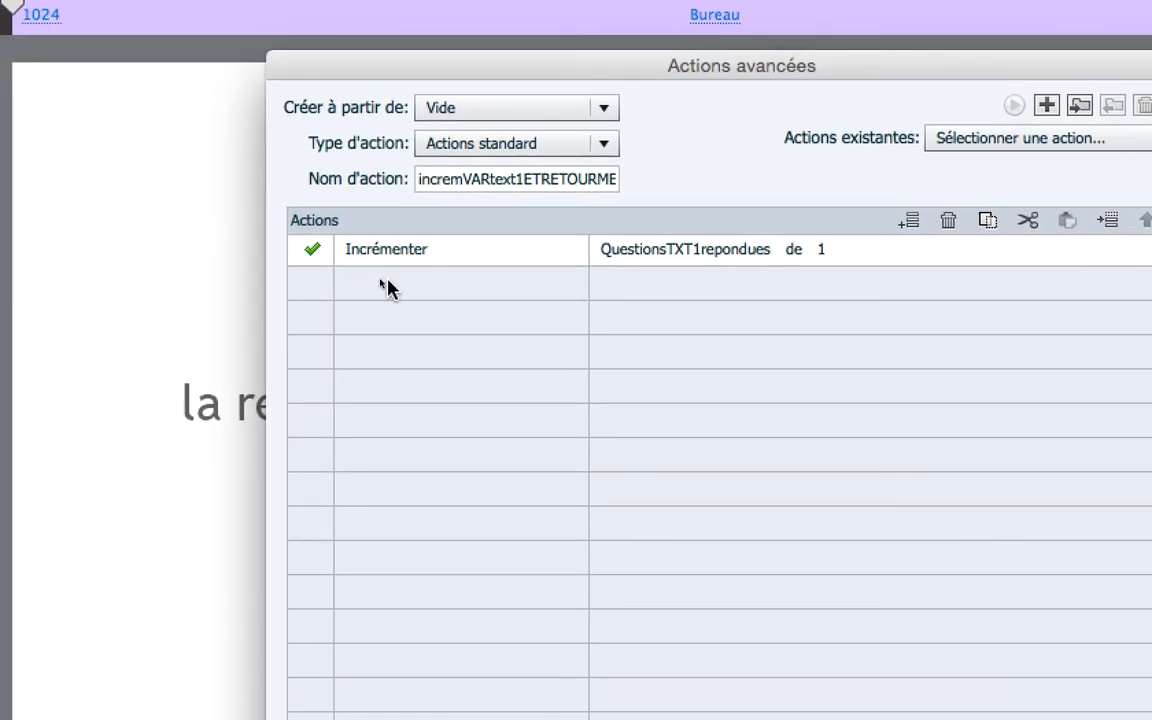
{"action": "left_click", "coordinate": [388, 288]}
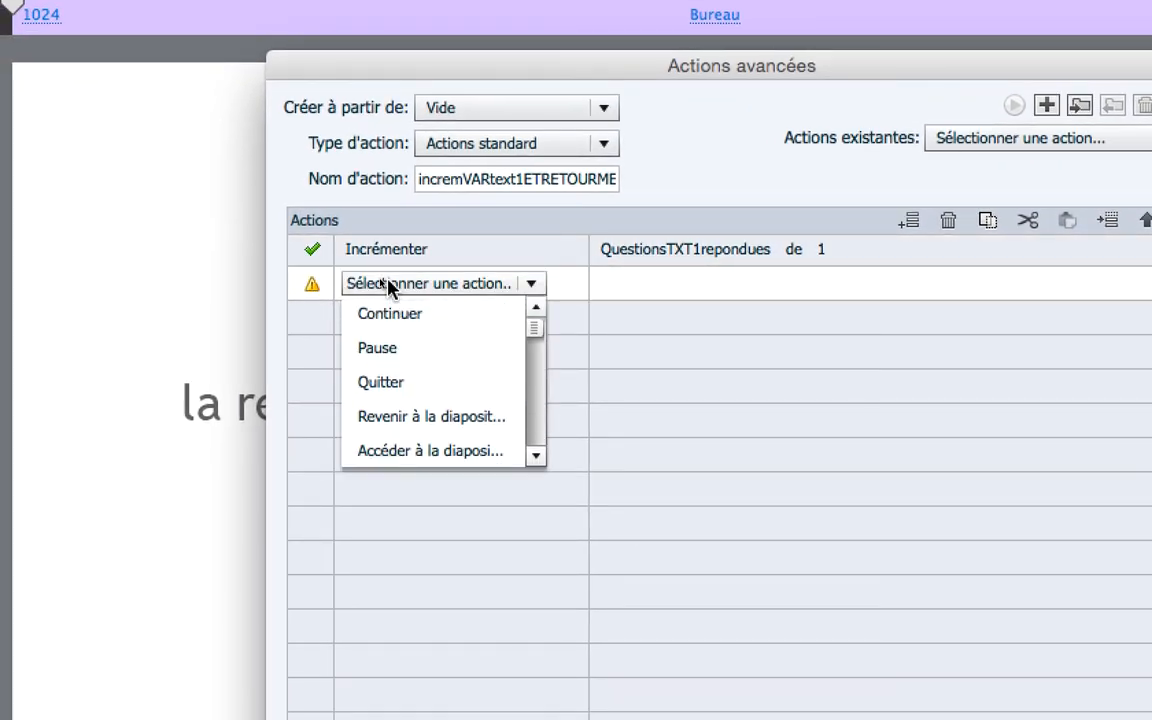
{"action": "scroll", "coordinate": [442, 425], "scroll_direction": "down", "scroll_amount": 2}
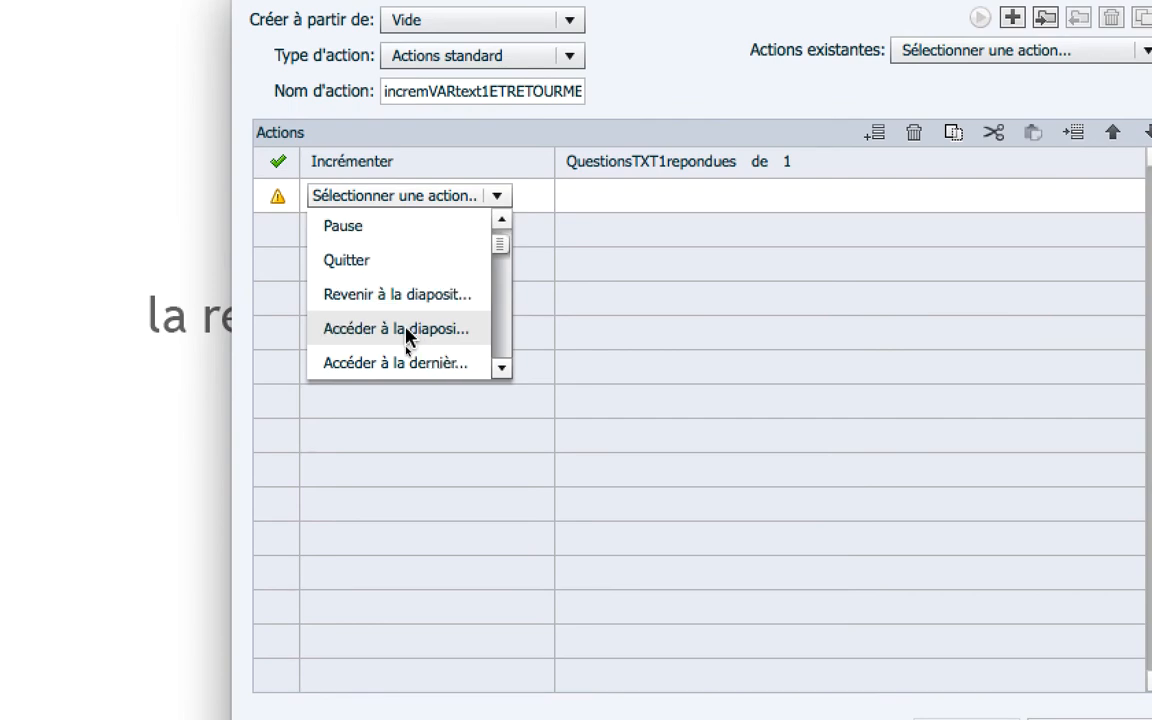
{"action": "scroll", "coordinate": [407, 336], "scroll_direction": "down", "scroll_amount": 5}
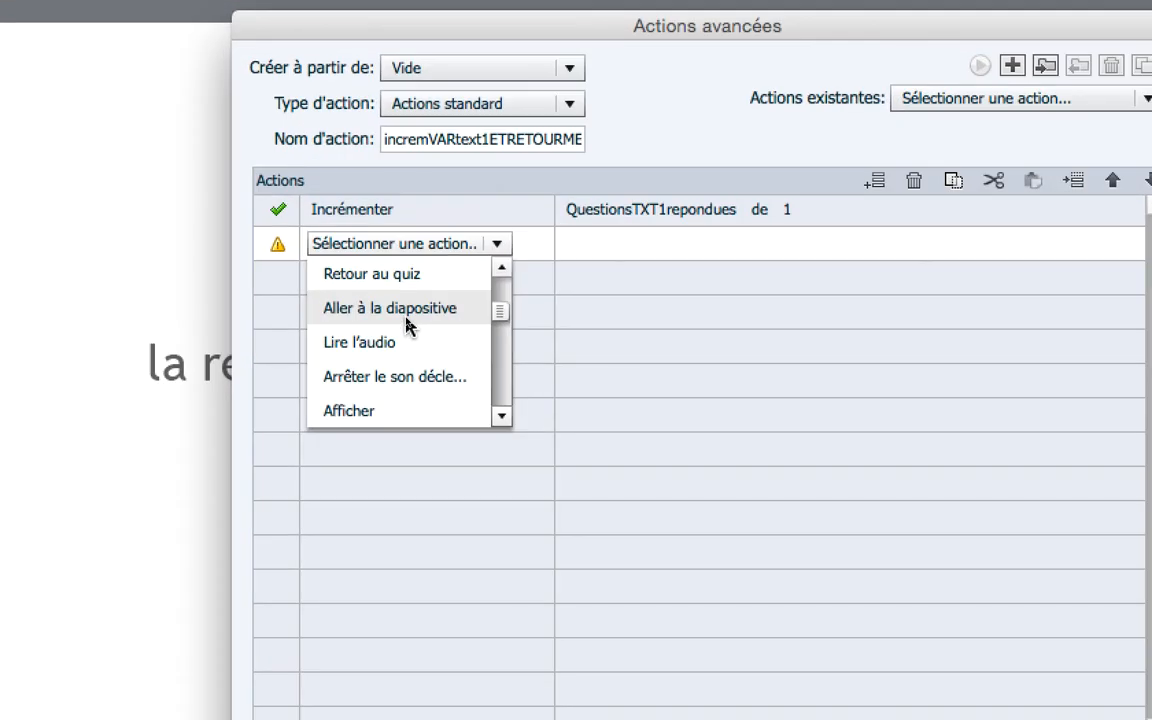
{"action": "left_click", "coordinate": [407, 310]}
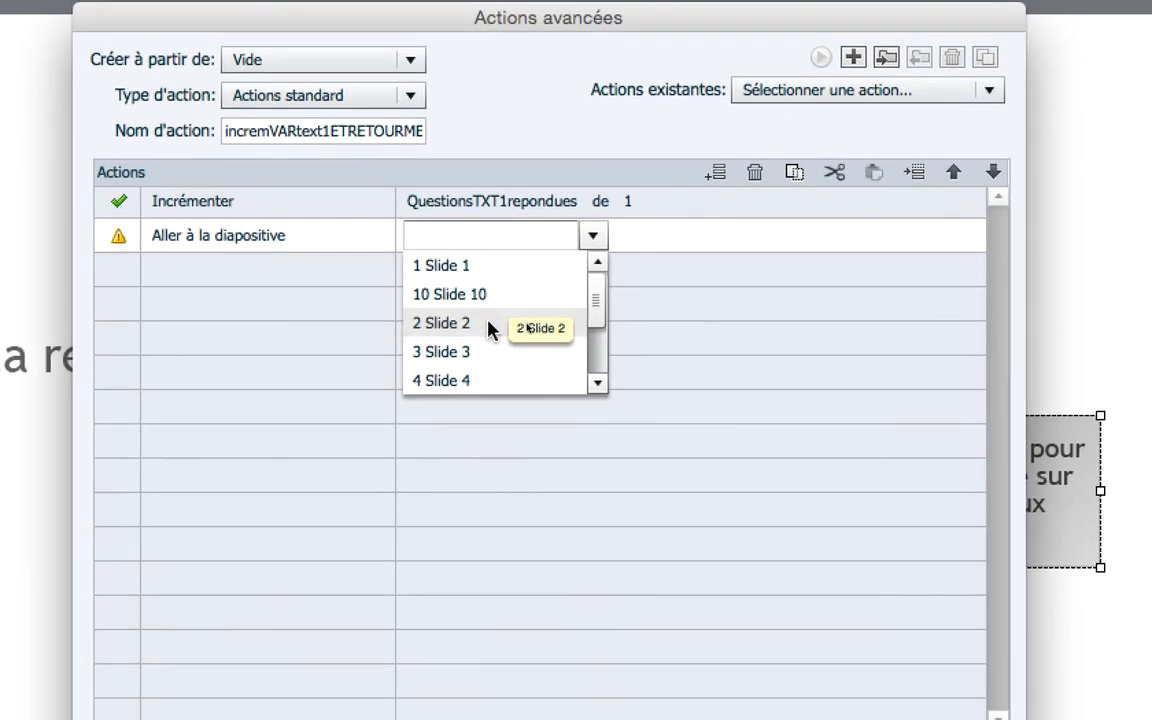
{"action": "left_click", "coordinate": [489, 324]}
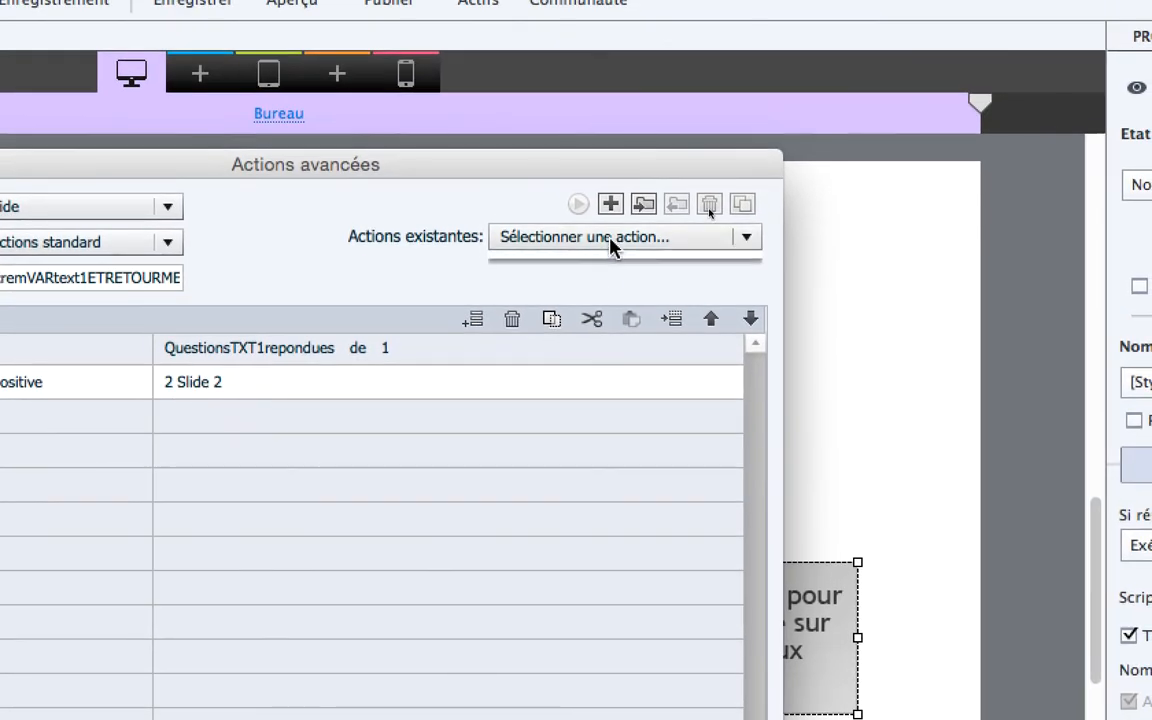
Step: Save the script as the standard action incremVARtext1ETRETOURMENU and acknowledge the message
{"action": "left_click", "coordinate": [887, 114]}
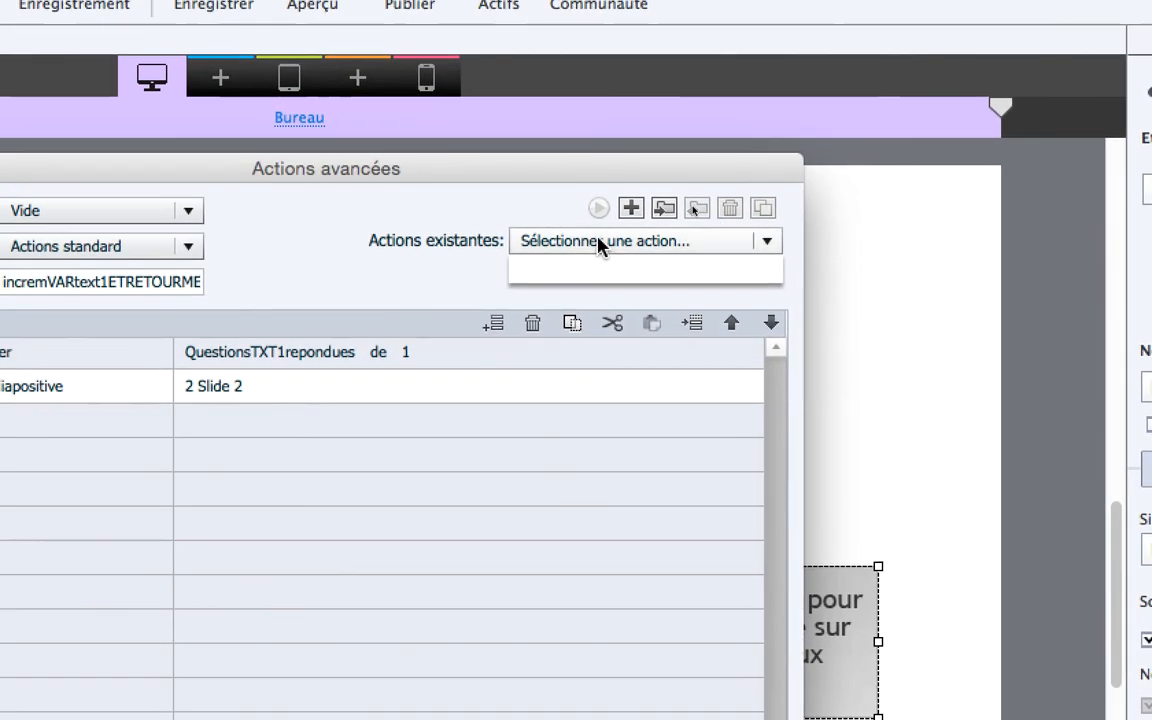
{"action": "left_click", "coordinate": [548, 229]}
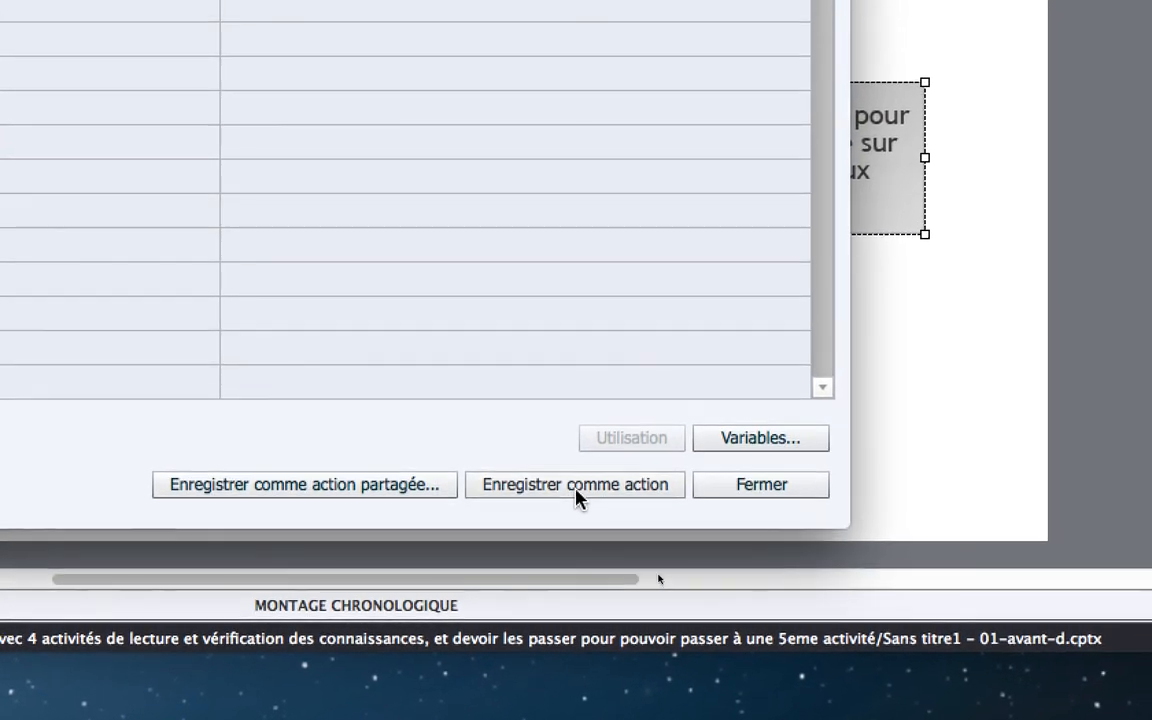
{"action": "left_click", "coordinate": [576, 488]}
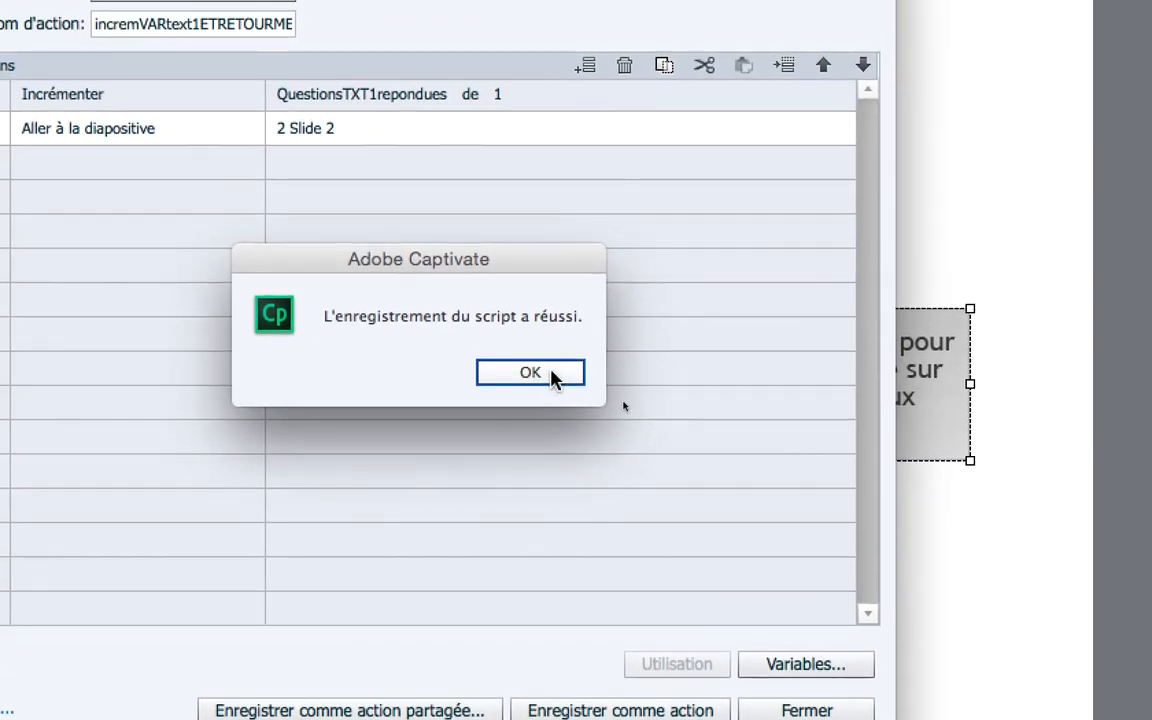
{"action": "left_click", "coordinate": [530, 372]}
Step: Check the saved incremVARtext1ETRETOURMENU action and its name among the existing actions
{"action": "left_click", "coordinate": [586, 242]}
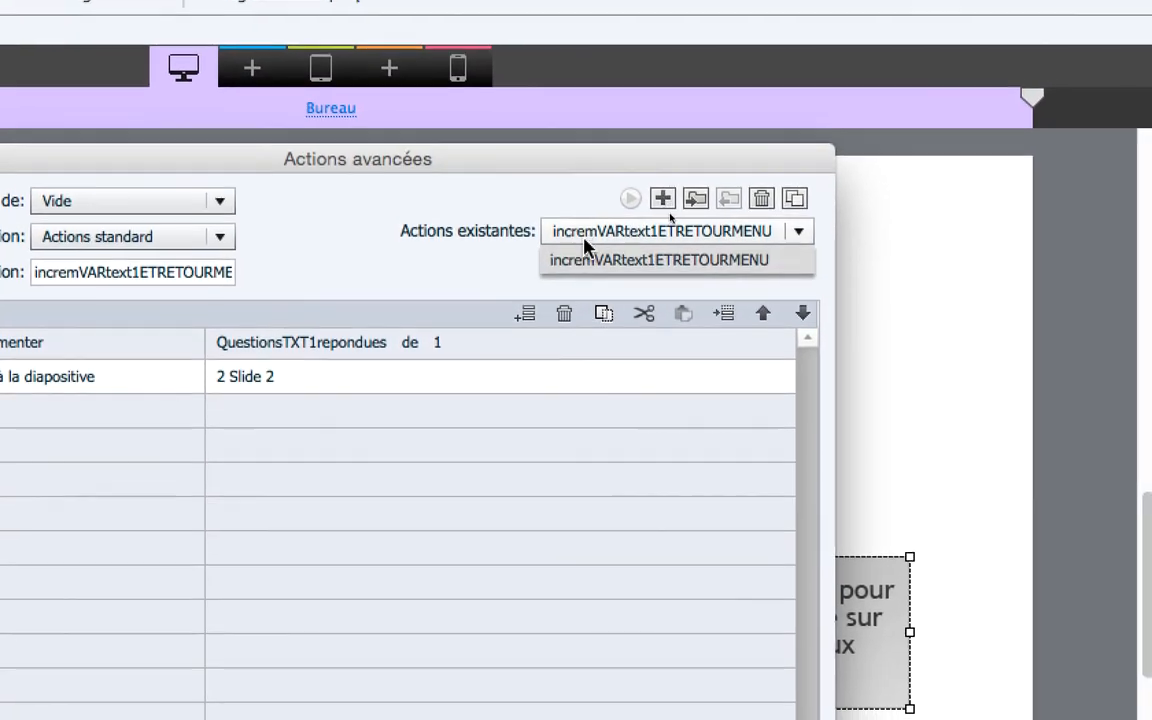
{"action": "left_click", "coordinate": [588, 259]}
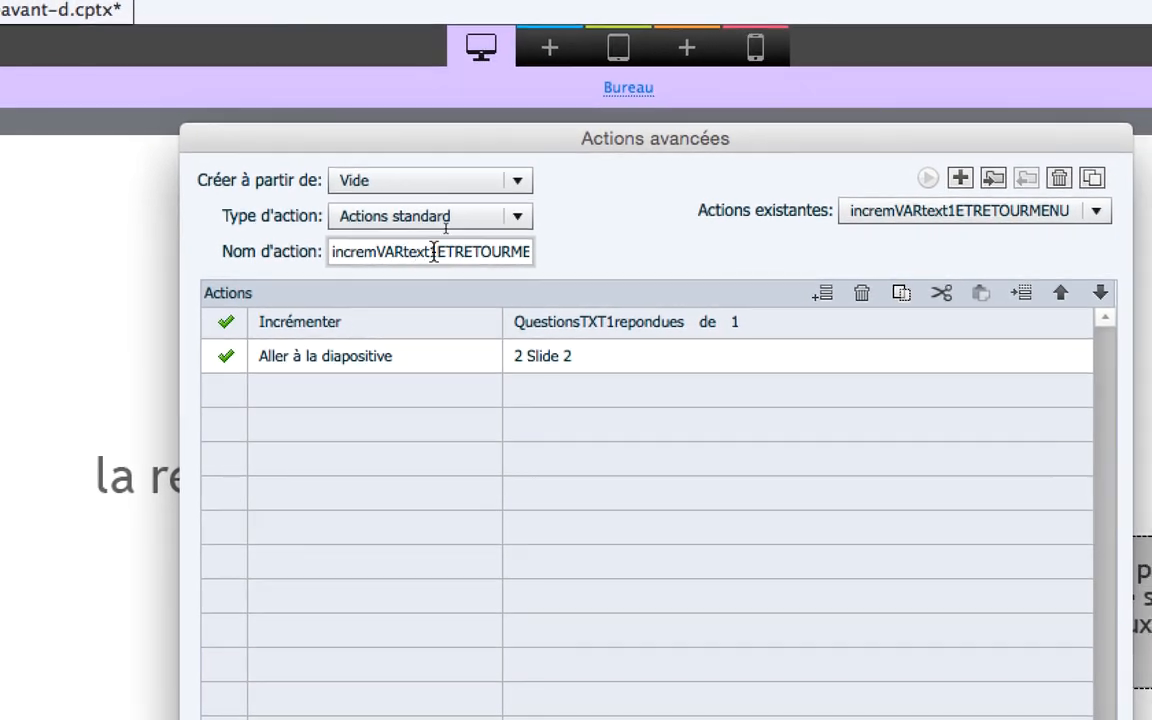
{"action": "left_click_drag", "start_coordinate": [431, 251], "coordinate": [436, 254]}
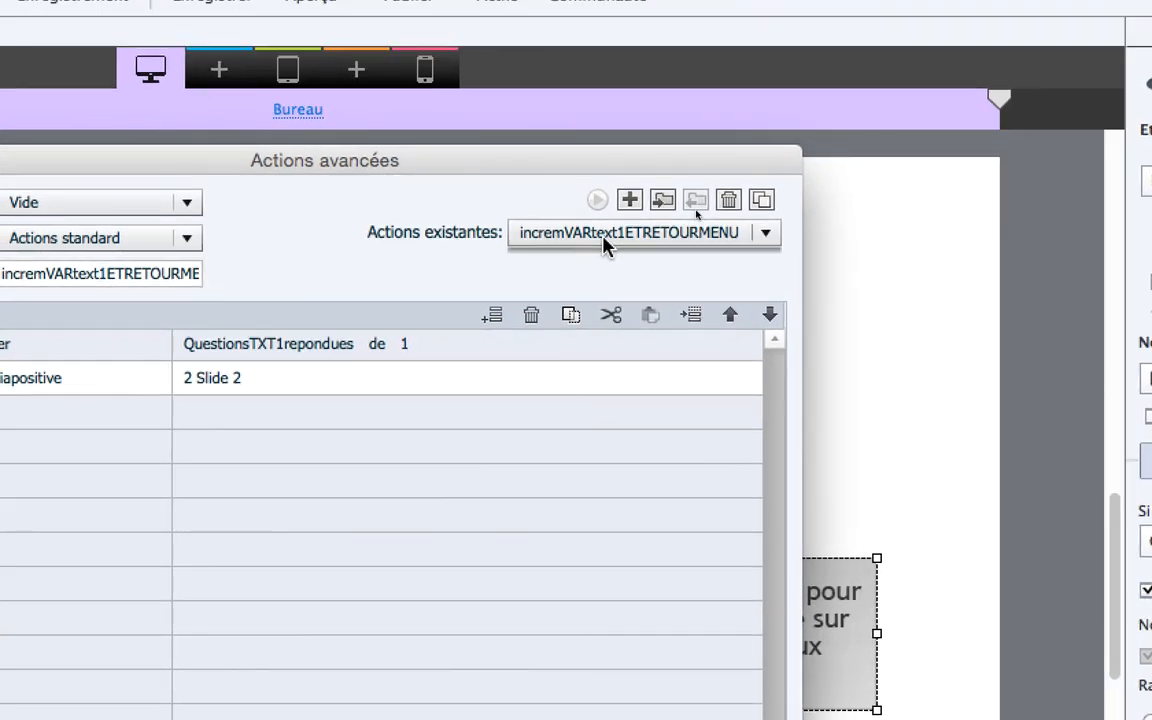
Step: Duplicate the existing action incremVARtext1ETRETOURMENU and rename the copy incremVARtext2ETRETOURMENU
{"action": "left_click", "coordinate": [603, 237]}
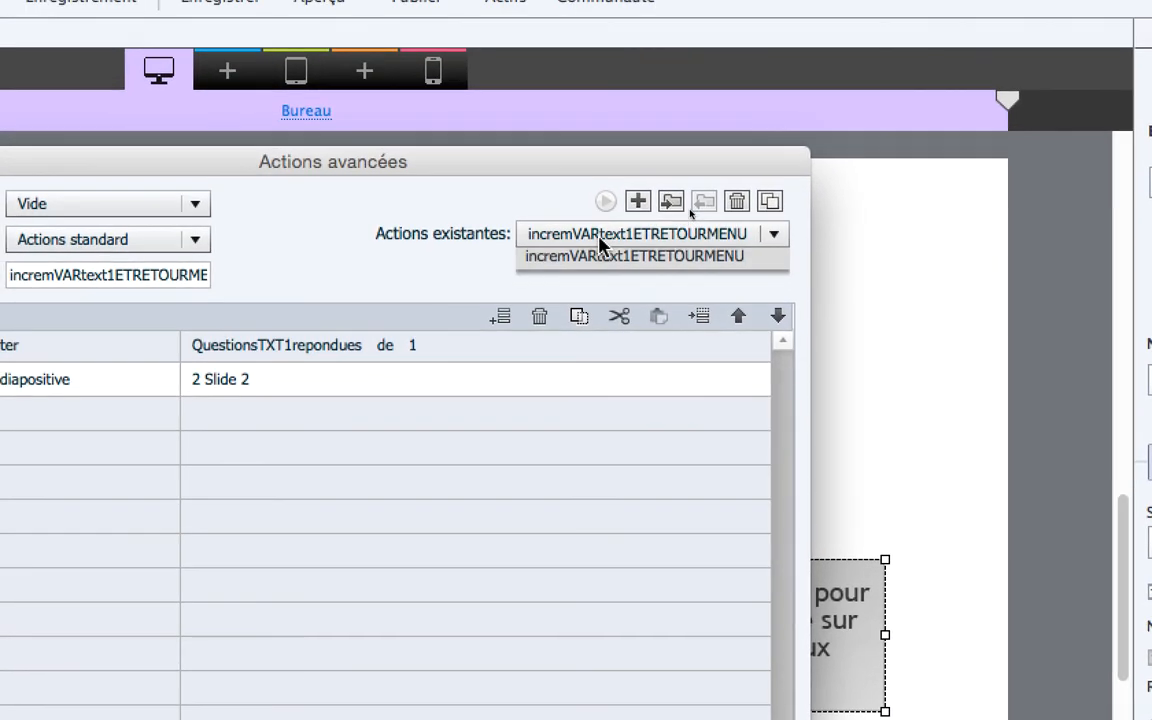
{"action": "left_click", "coordinate": [590, 236]}
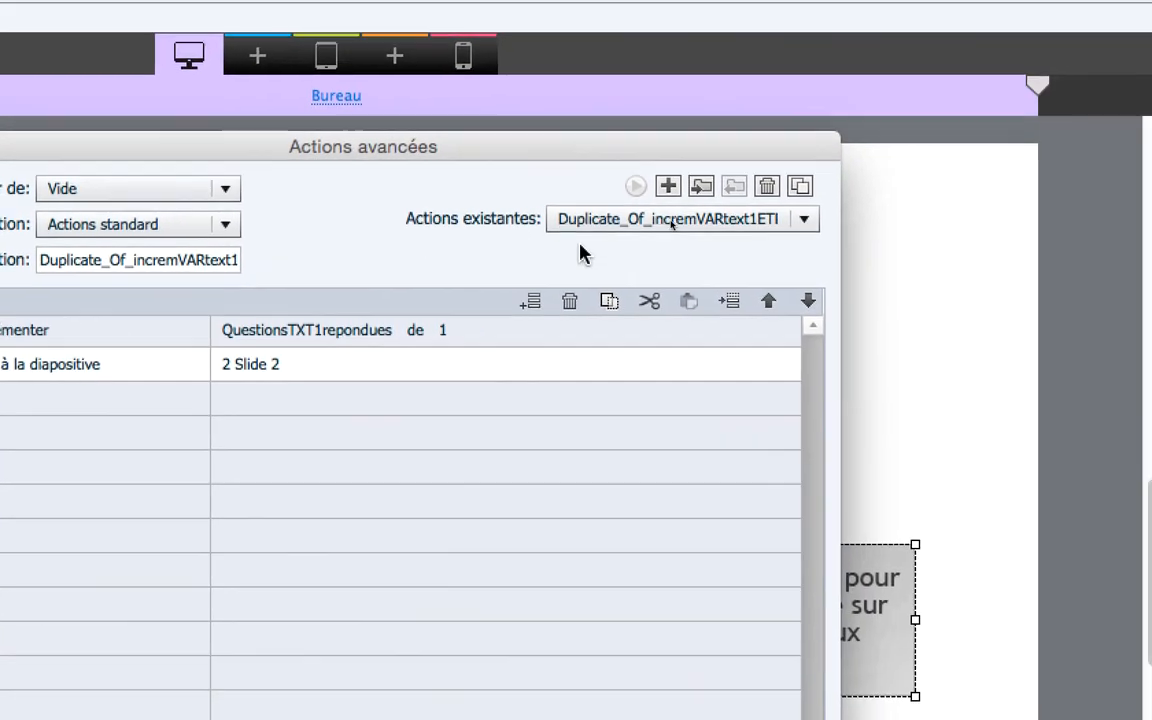
{"action": "left_click", "coordinate": [619, 227]}
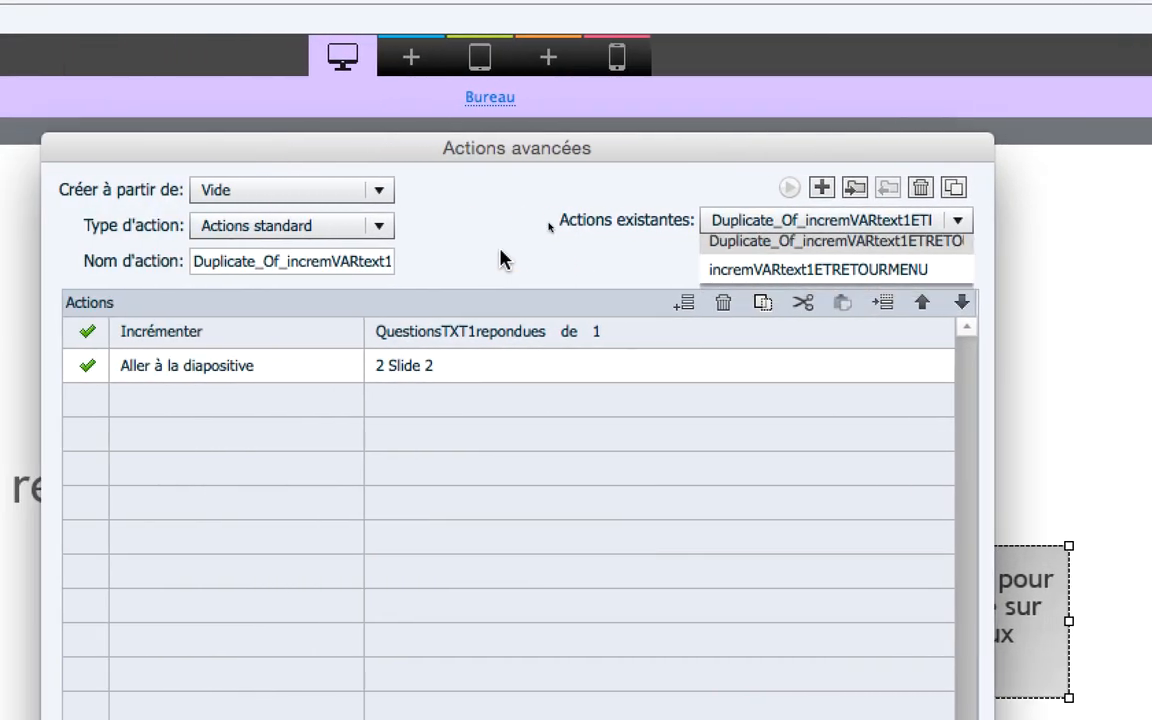
{"action": "left_click", "coordinate": [50, 257]}
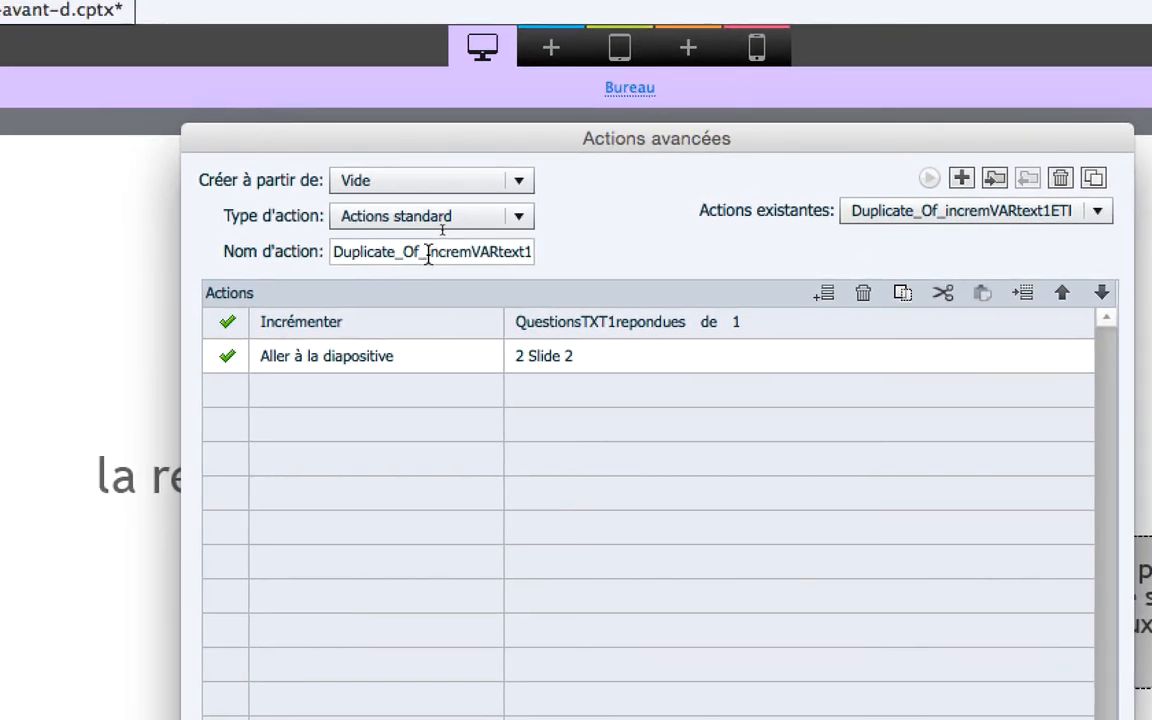
{"action": "left_click_drag", "start_coordinate": [428, 254], "coordinate": [330, 255]}
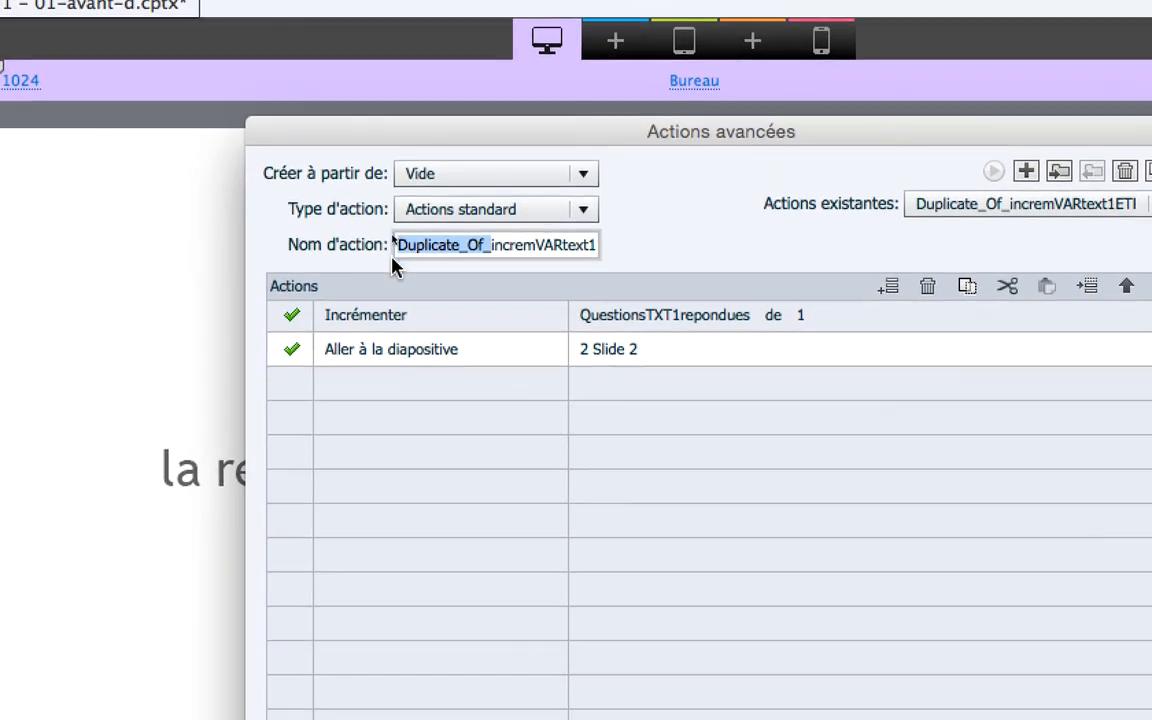
{"action": "key", "text": "BackSpace"}
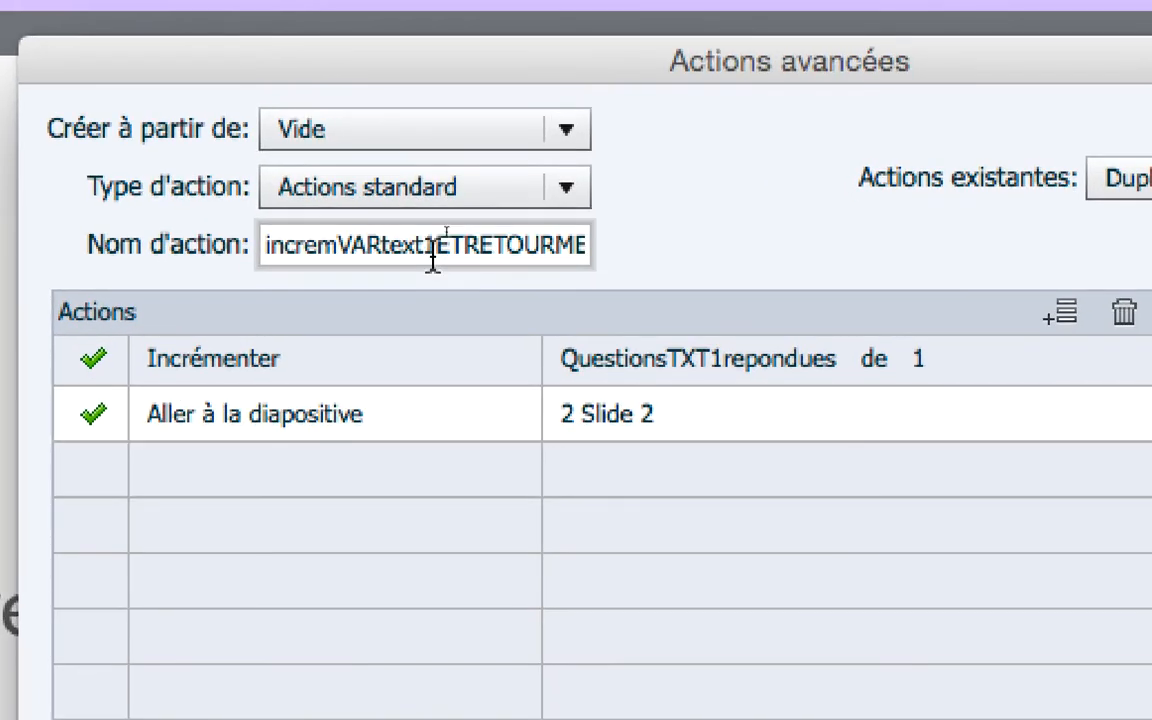
{"action": "type", "text": "1"}
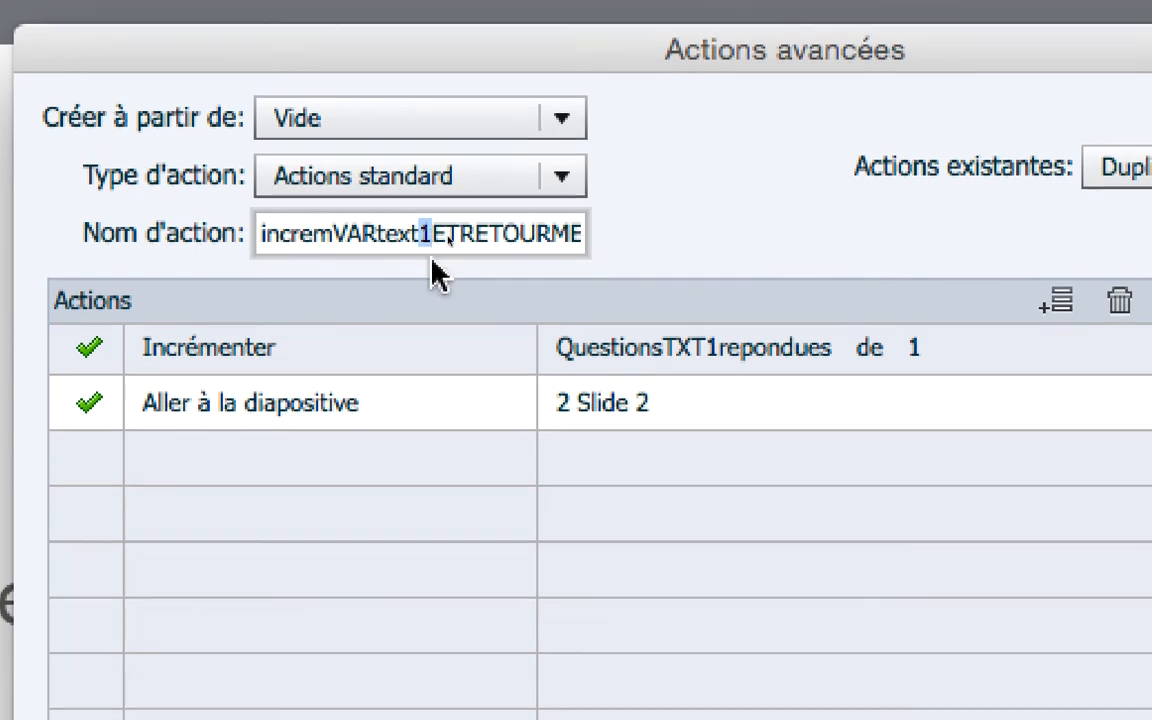
{"action": "type", "text": "2"}
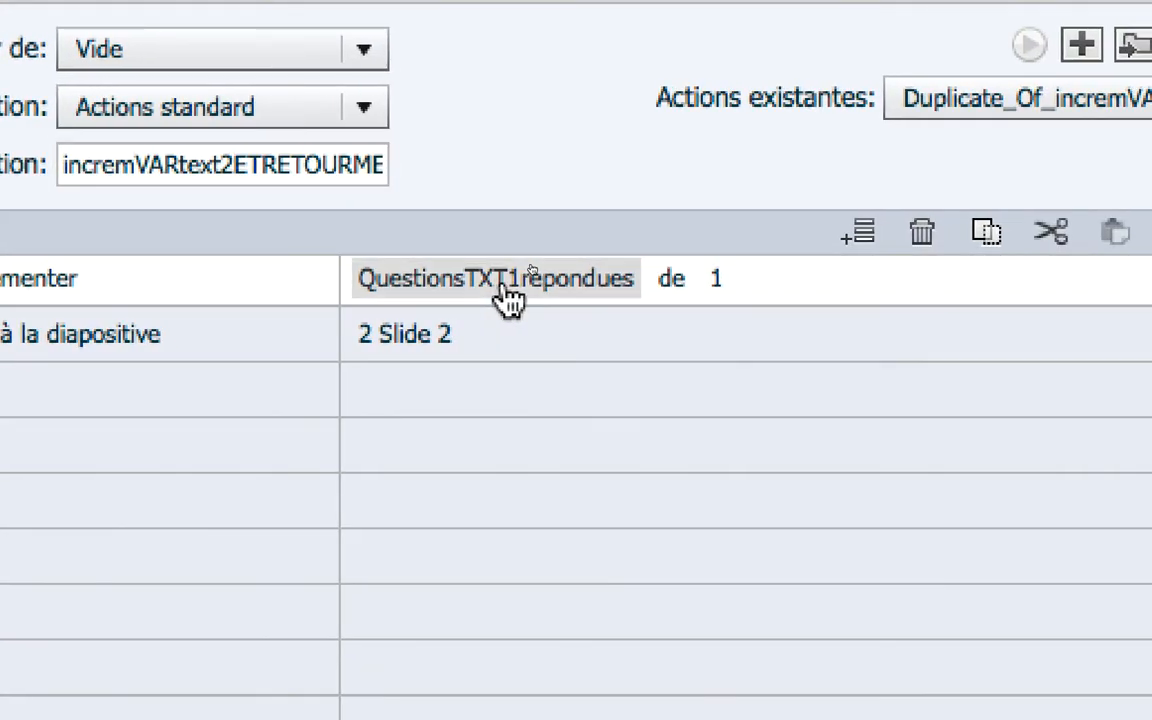
Step: Set the Incrémenter line's variable to QuestionsTXT2repondues, update the action and acknowledge the message
{"action": "left_click", "coordinate": [508, 290]}
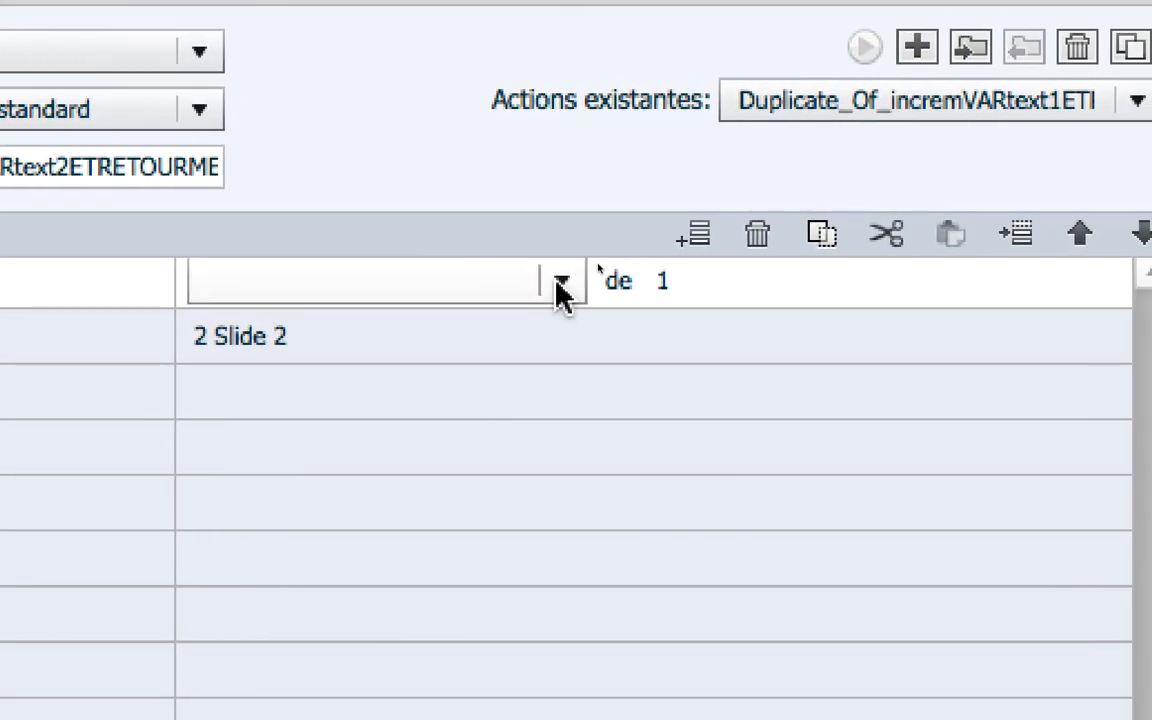
{"action": "left_click", "coordinate": [561, 284]}
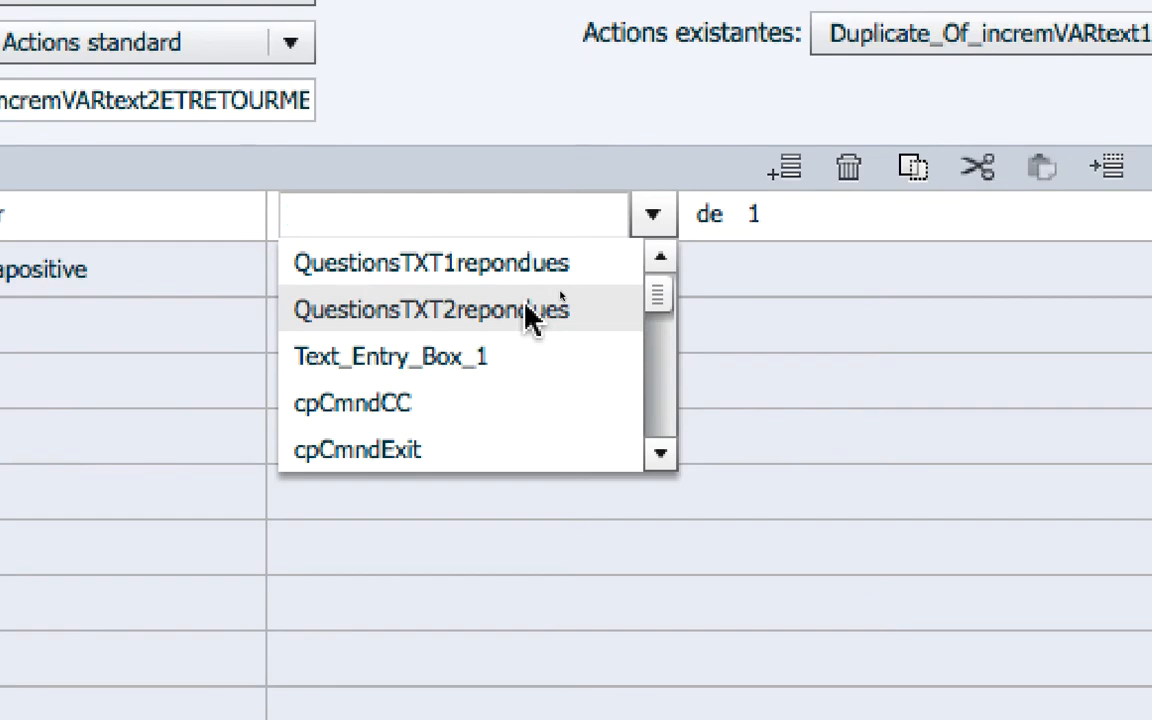
{"action": "left_click", "coordinate": [526, 309]}
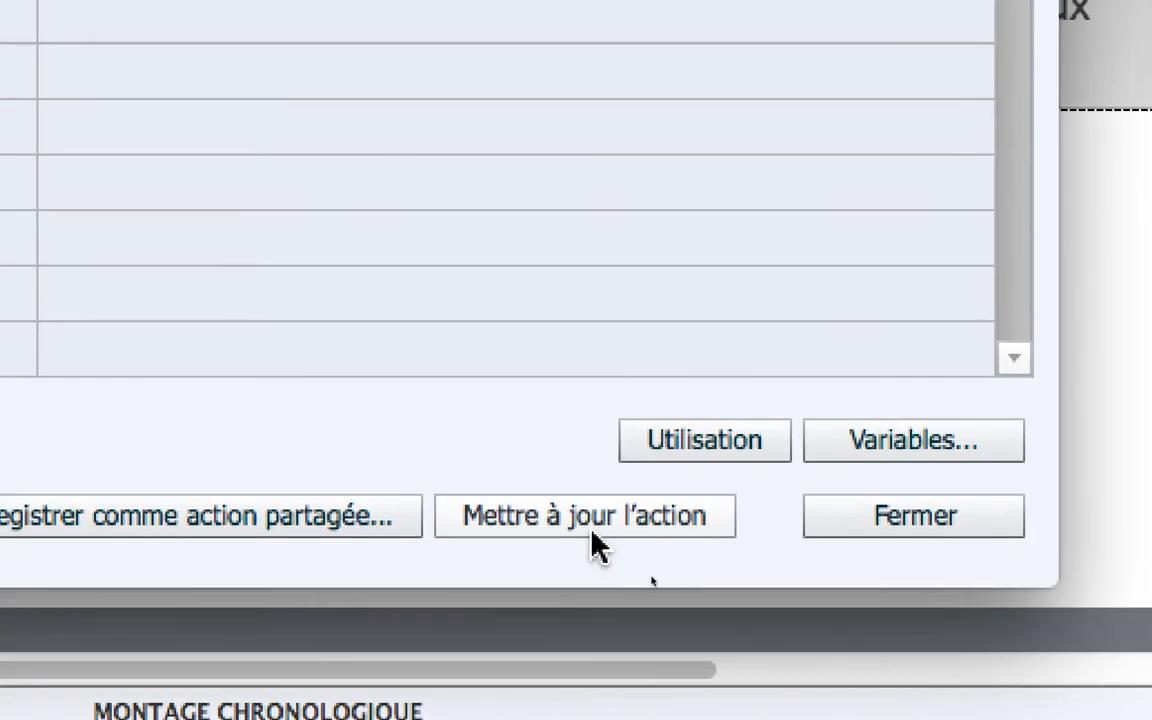
{"action": "left_click", "coordinate": [592, 539]}
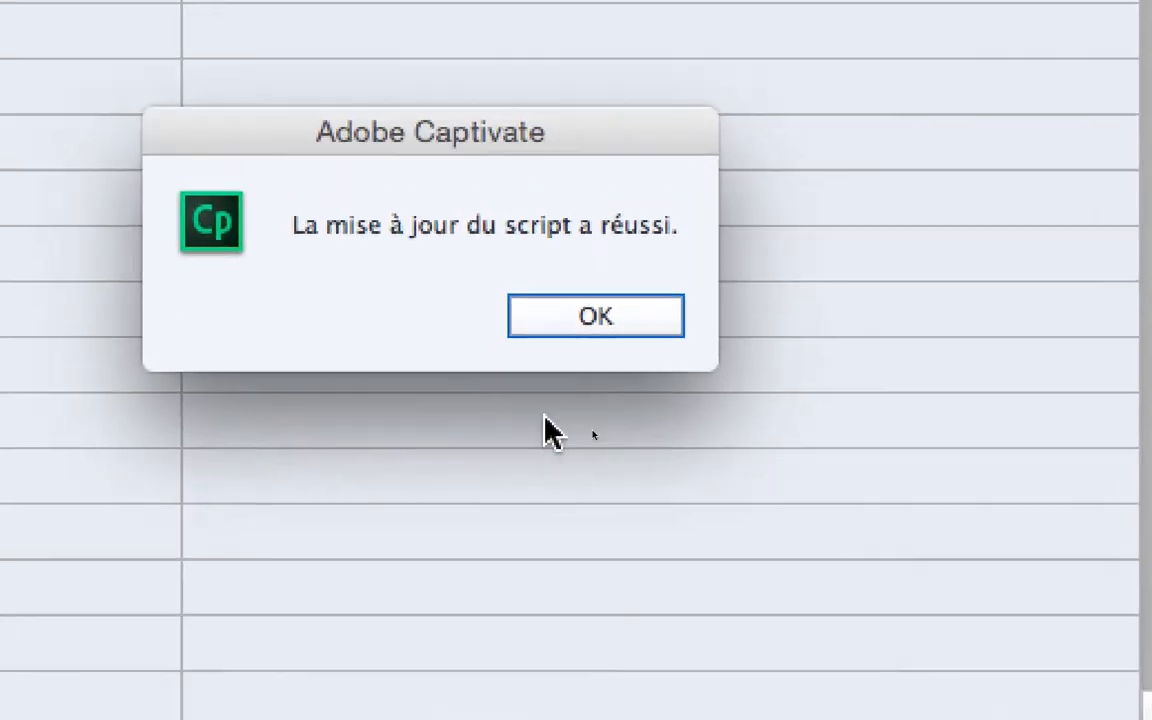
{"action": "left_click", "coordinate": [553, 406]}
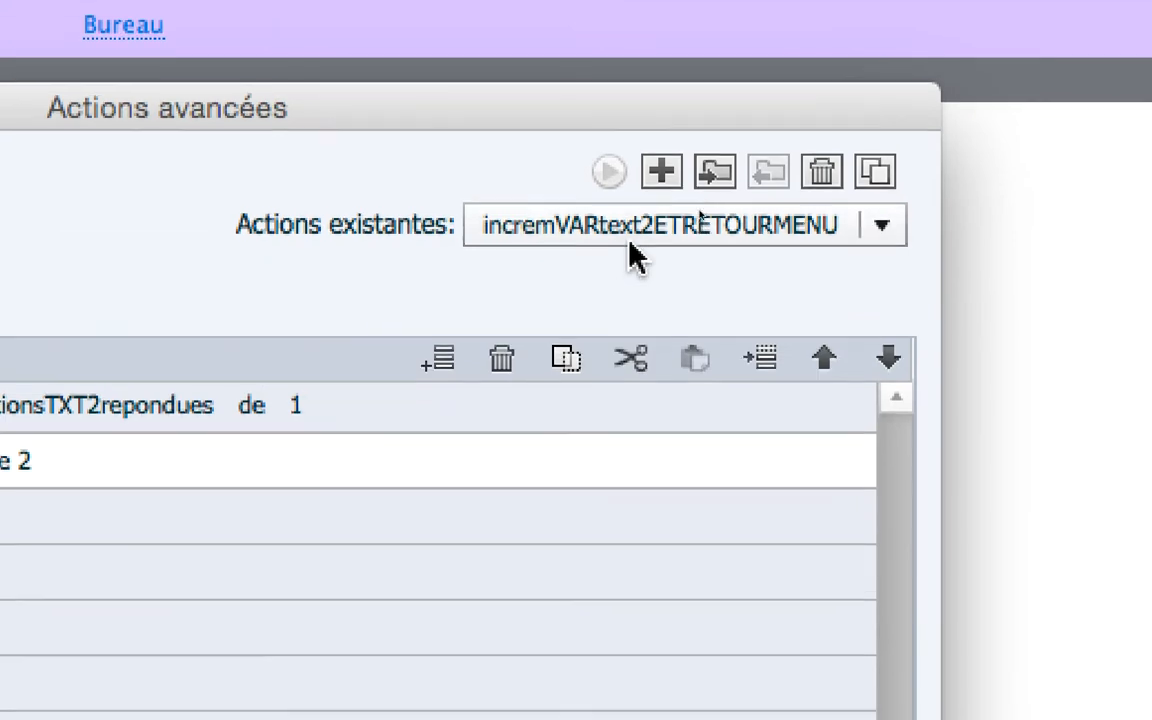
Step: Compare the lines of incremVARtext1ETRETOURMENU and incremVARtext2ETRETOURMENU among the existing actions, and close the advanced actions dialog
{"action": "left_click", "coordinate": [632, 224]}
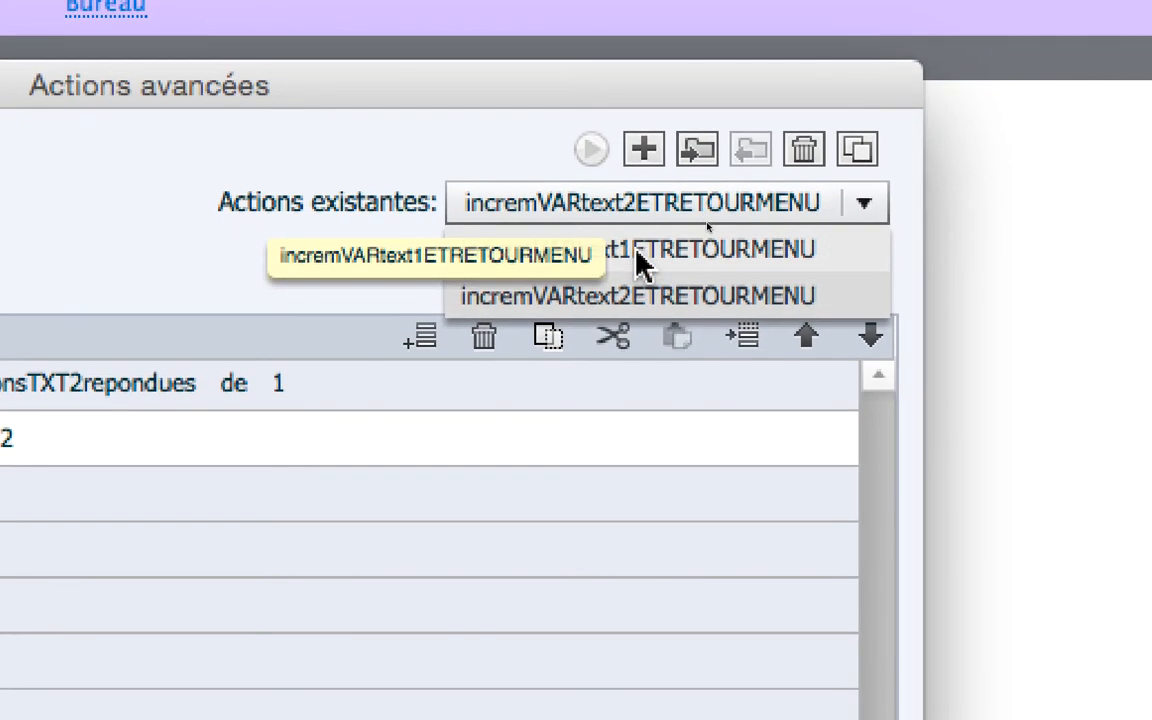
{"action": "left_click", "coordinate": [638, 262]}
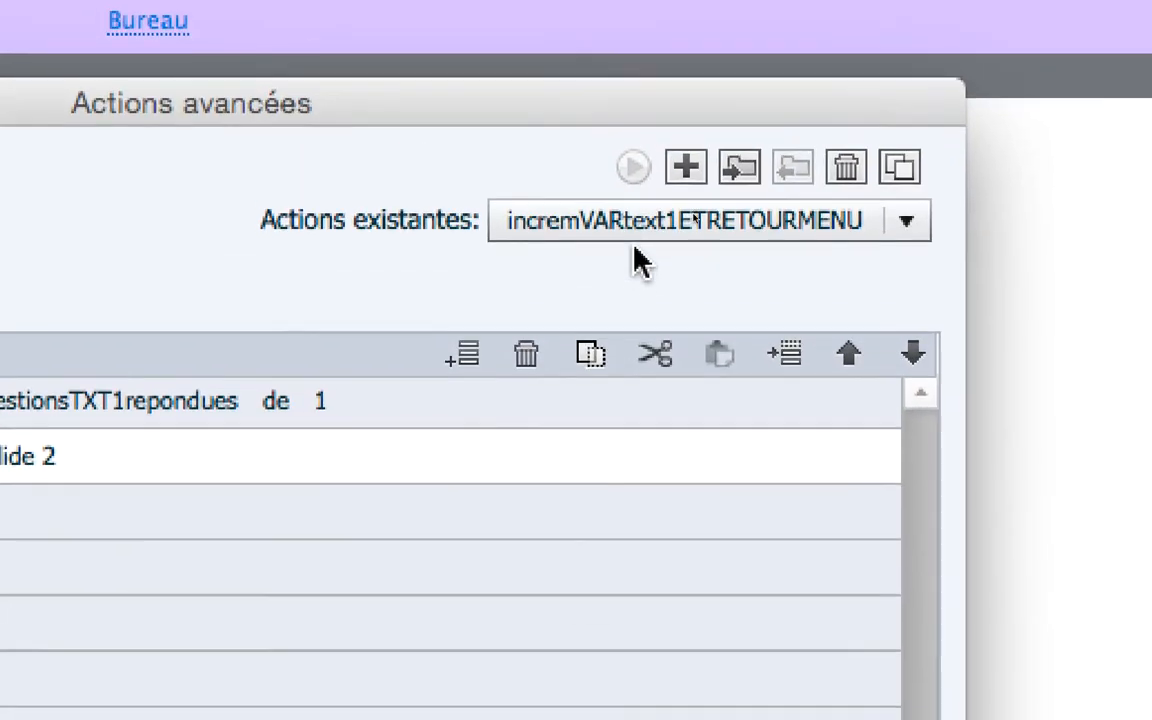
{"action": "left_click", "coordinate": [634, 245]}
{"action": "left_click", "coordinate": [638, 314]}
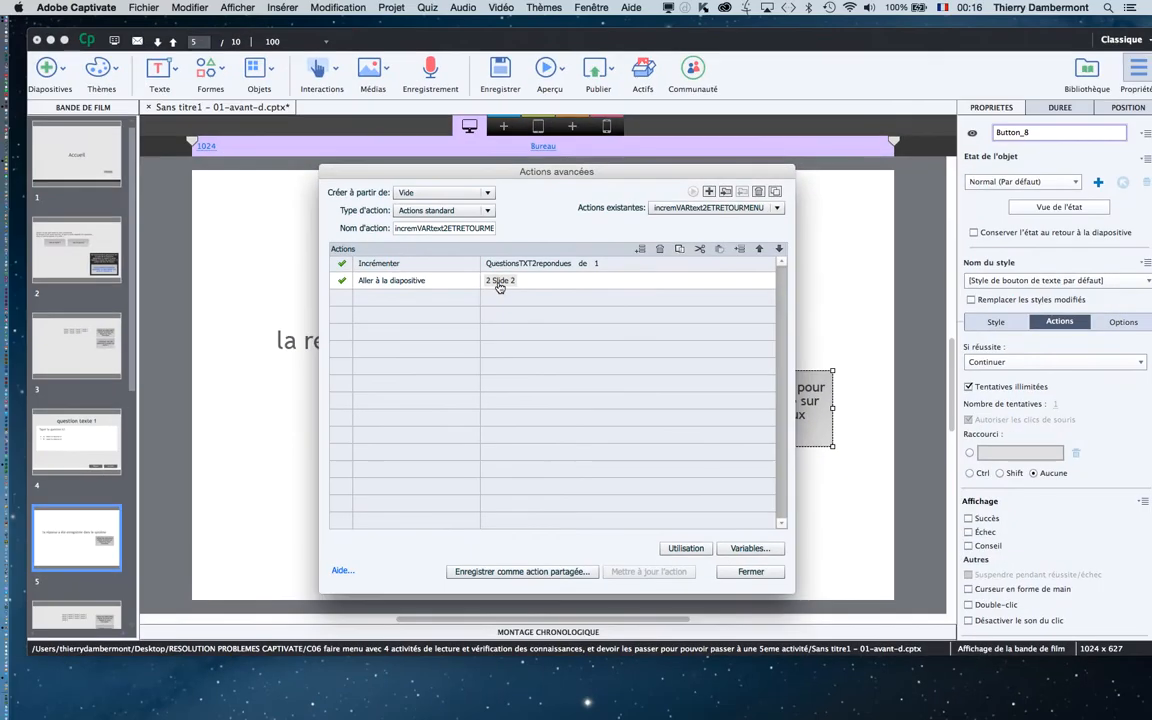
{"action": "left_click", "coordinate": [748, 571]}
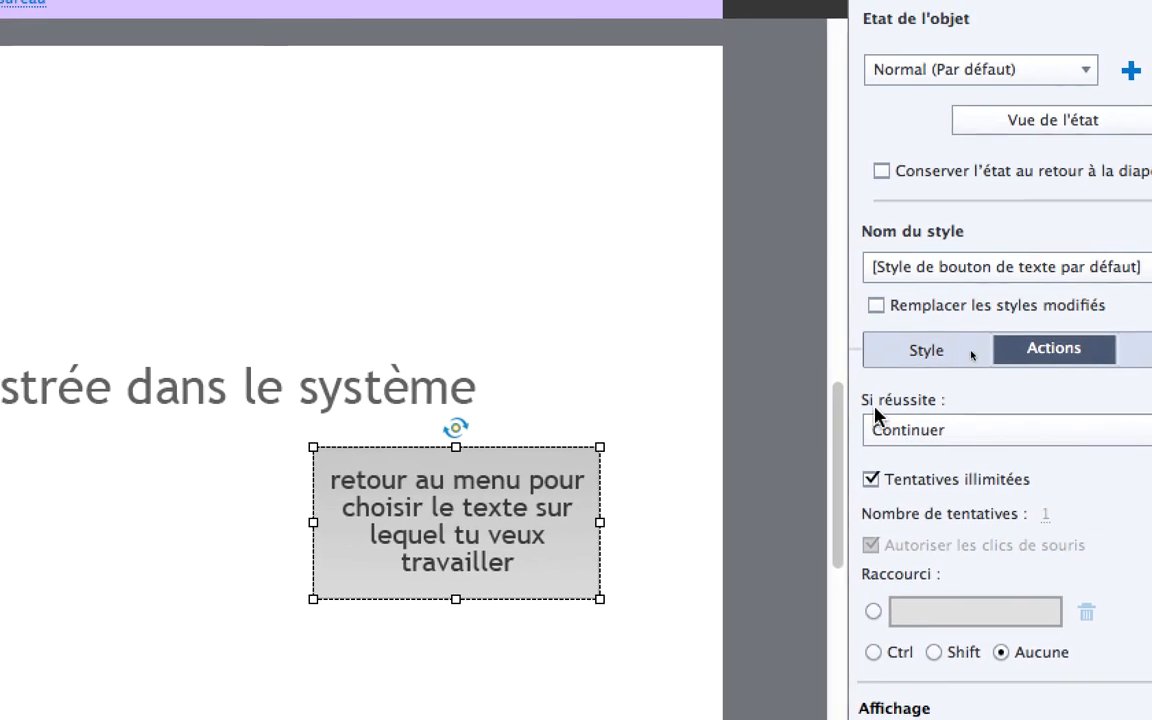
Step: Set the slide 5 return-to-menu button's success action to Exécuter des actions avancées with the script incremVARtext1ETRETOURMENU
{"action": "left_click", "coordinate": [928, 420]}
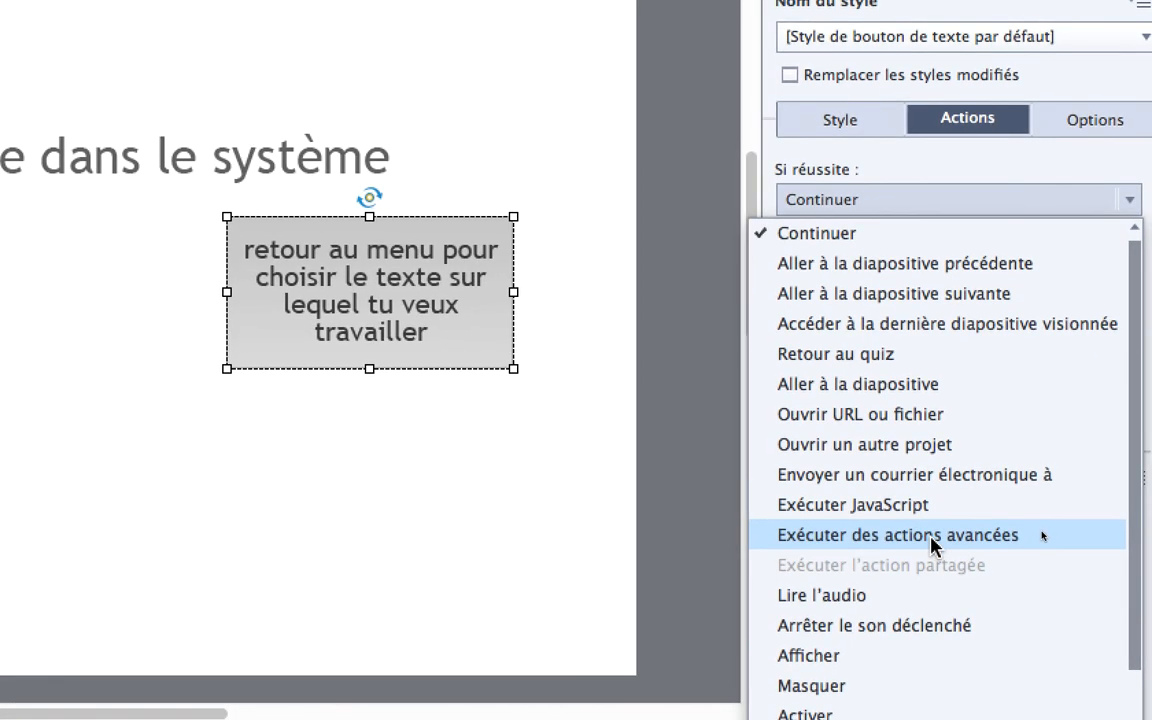
{"action": "left_click", "coordinate": [935, 560]}
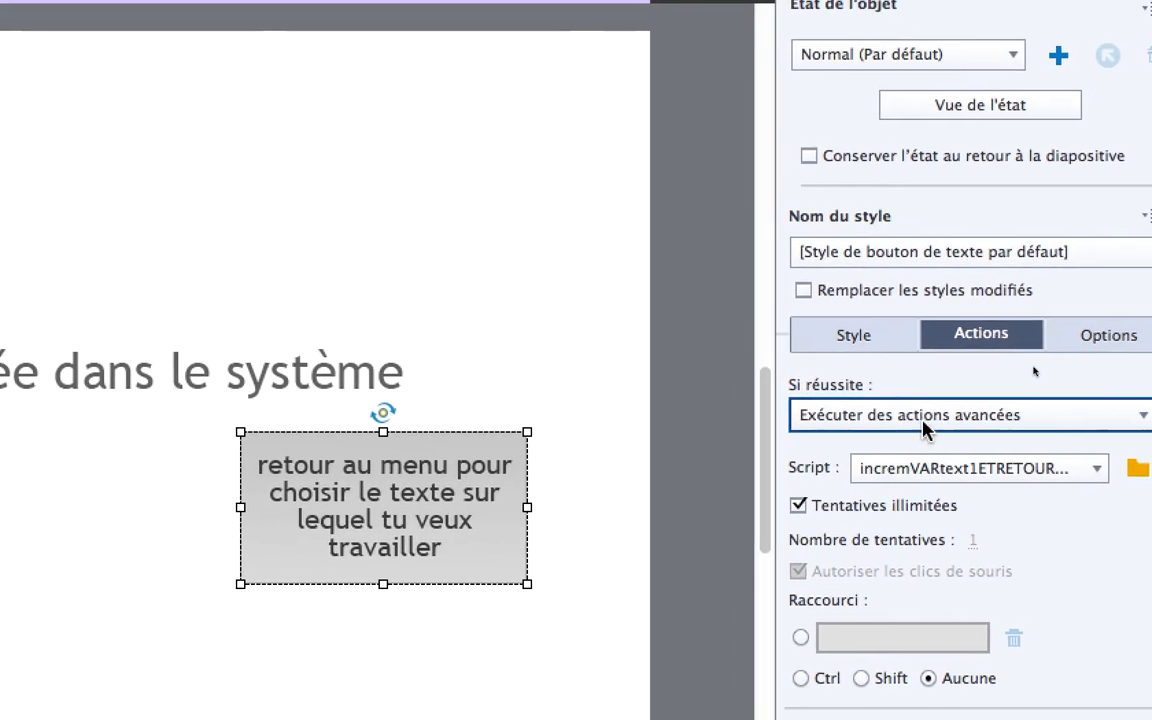
{"action": "left_click", "coordinate": [940, 441]}
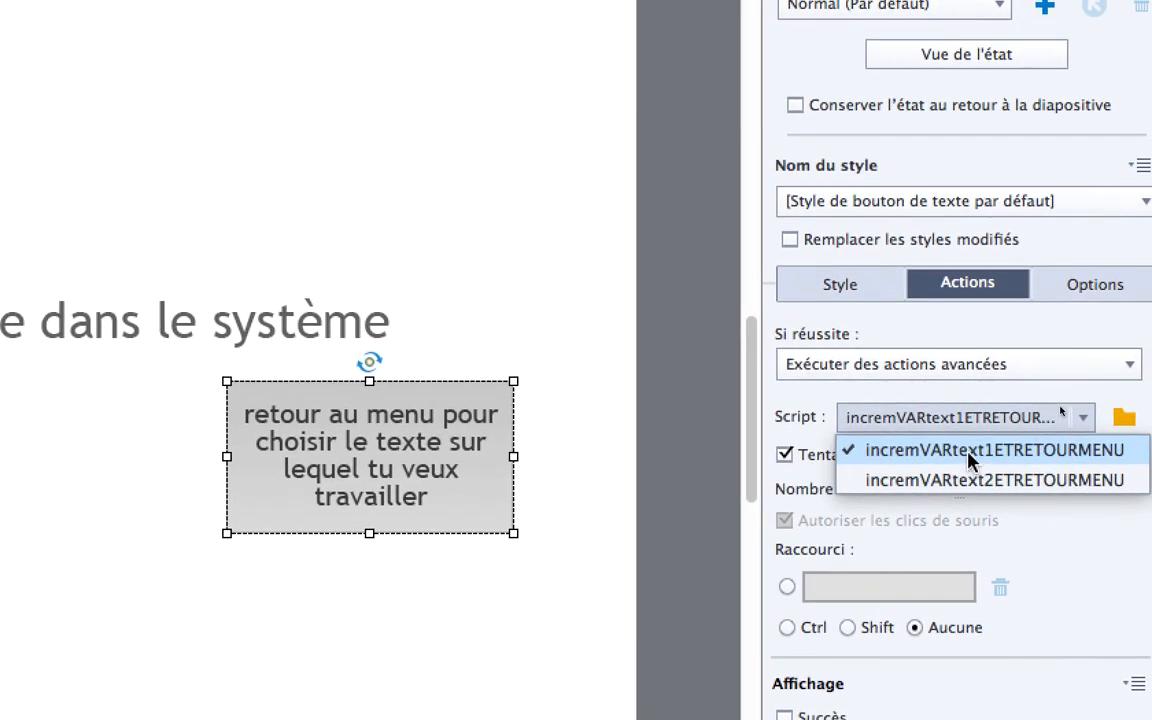
{"action": "left_click", "coordinate": [999, 448]}
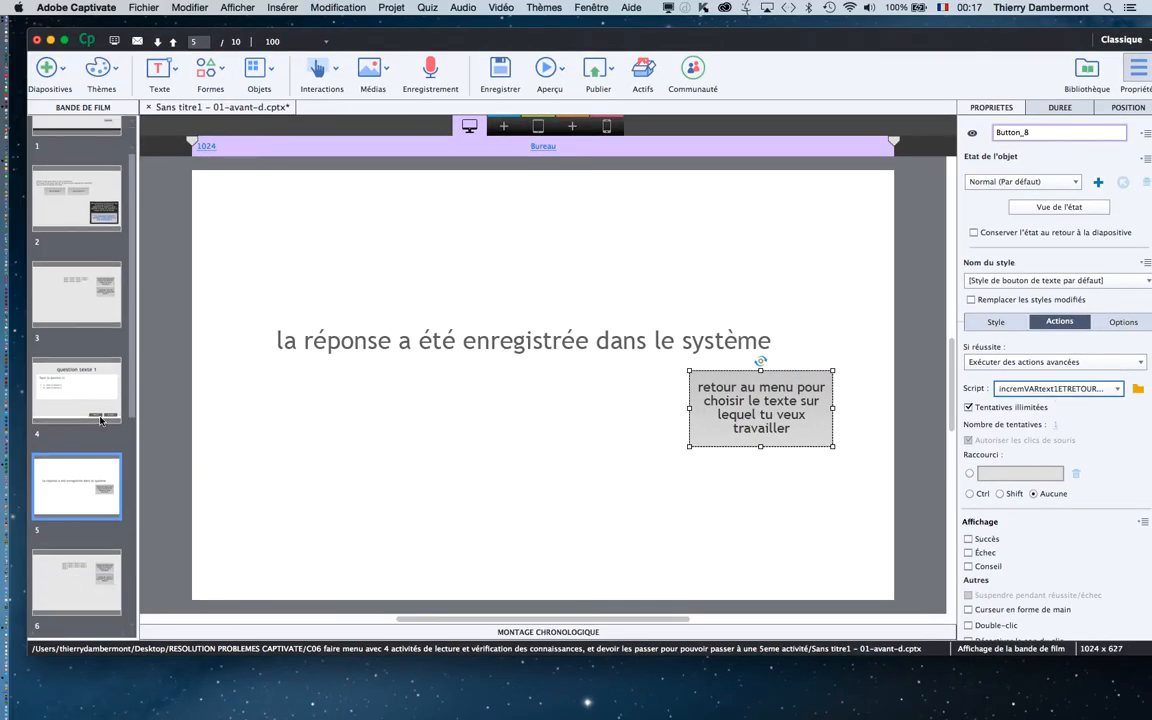
Step: Set the return-to-menu button on slide 8 to Exécuter des actions avancées on success, with the script incremVARtext2ETRETOURMENU
{"action": "scroll", "coordinate": [100, 420], "scroll_direction": "down", "scroll_amount": 5}
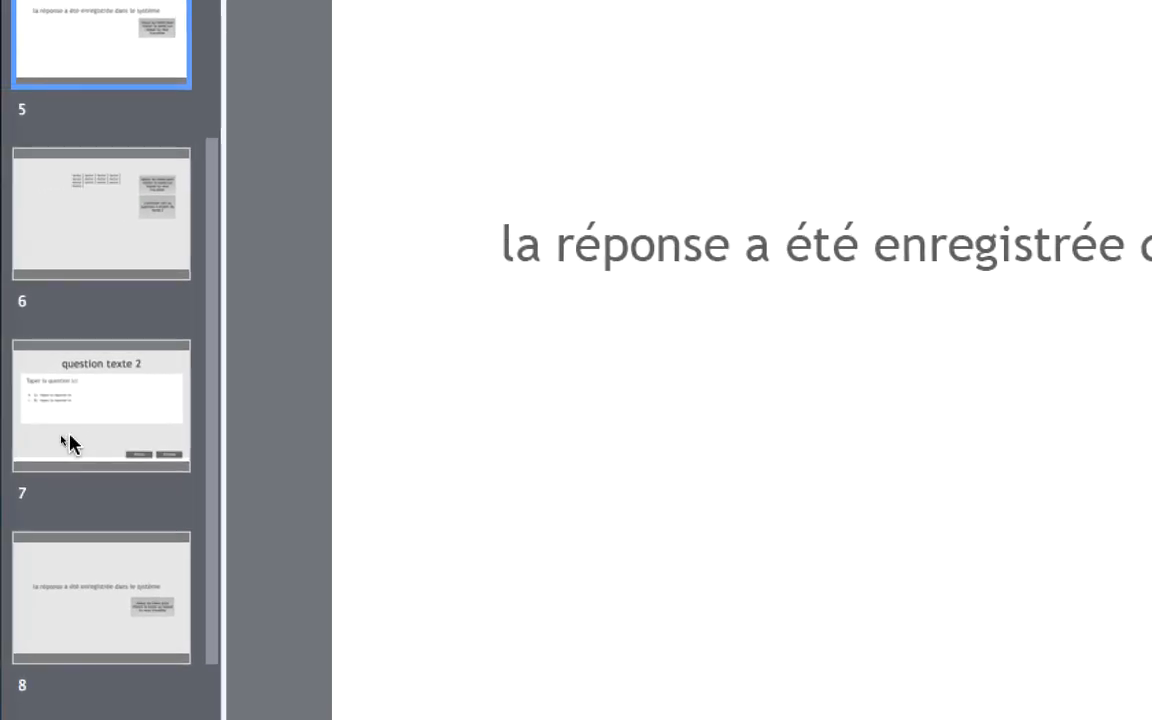
{"action": "left_click", "coordinate": [70, 585]}
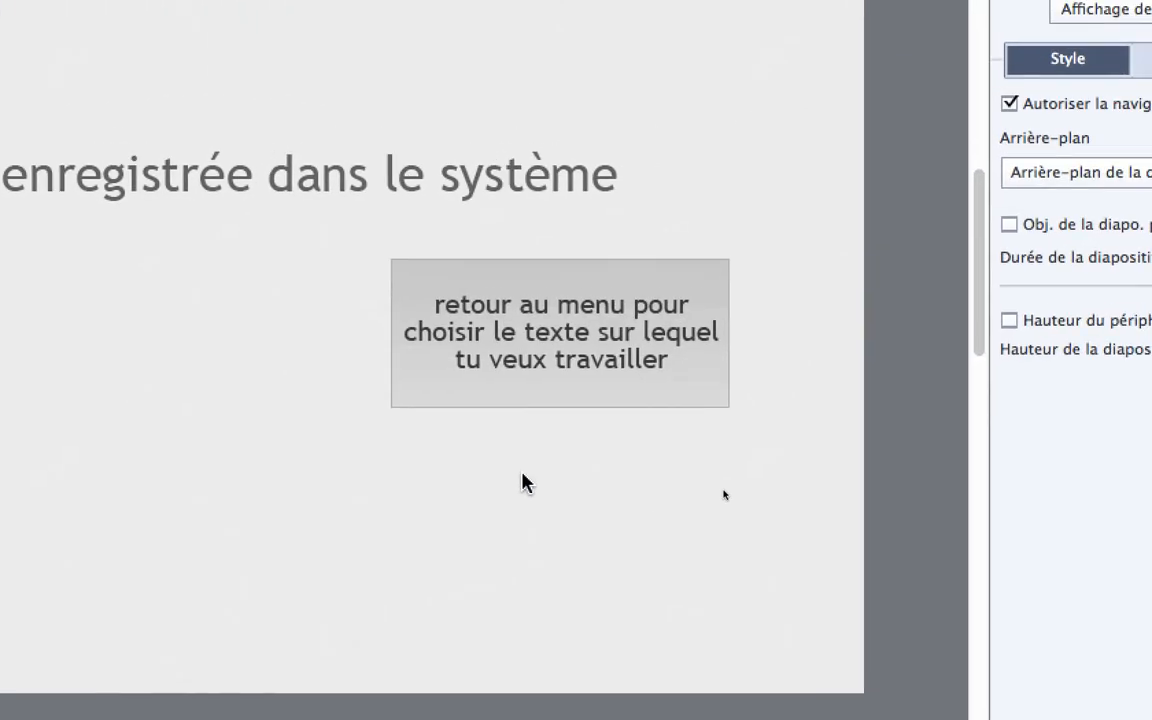
{"action": "left_click", "coordinate": [606, 348]}
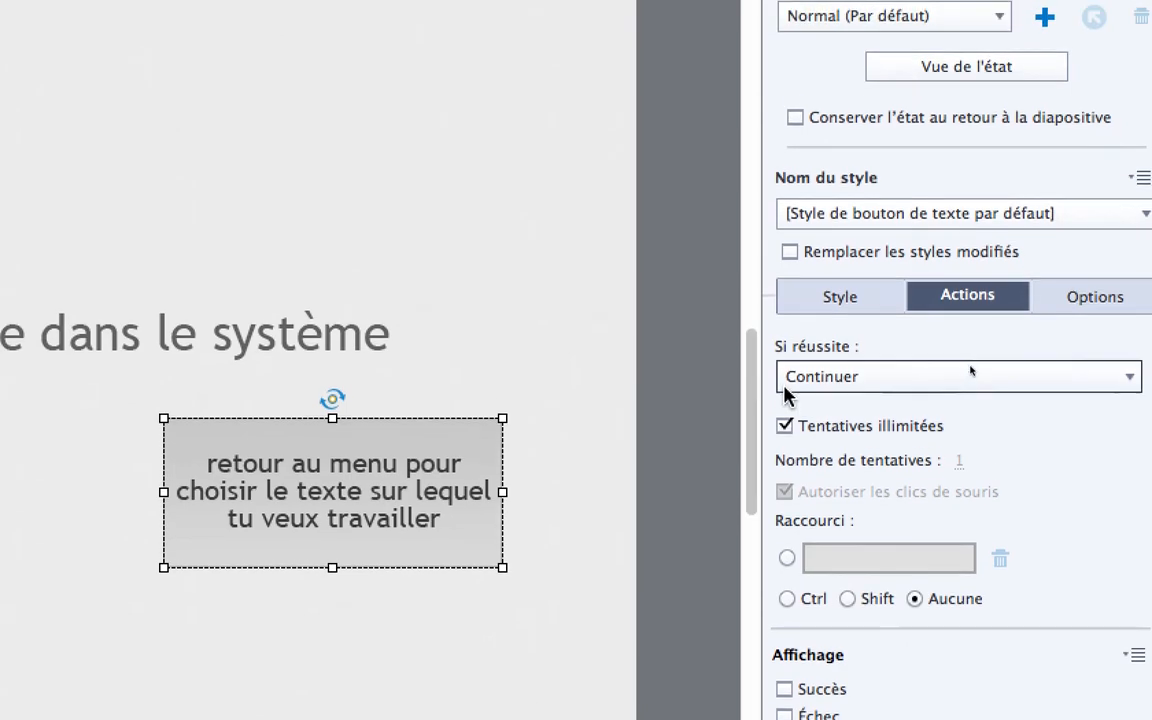
{"action": "left_click", "coordinate": [984, 304]}
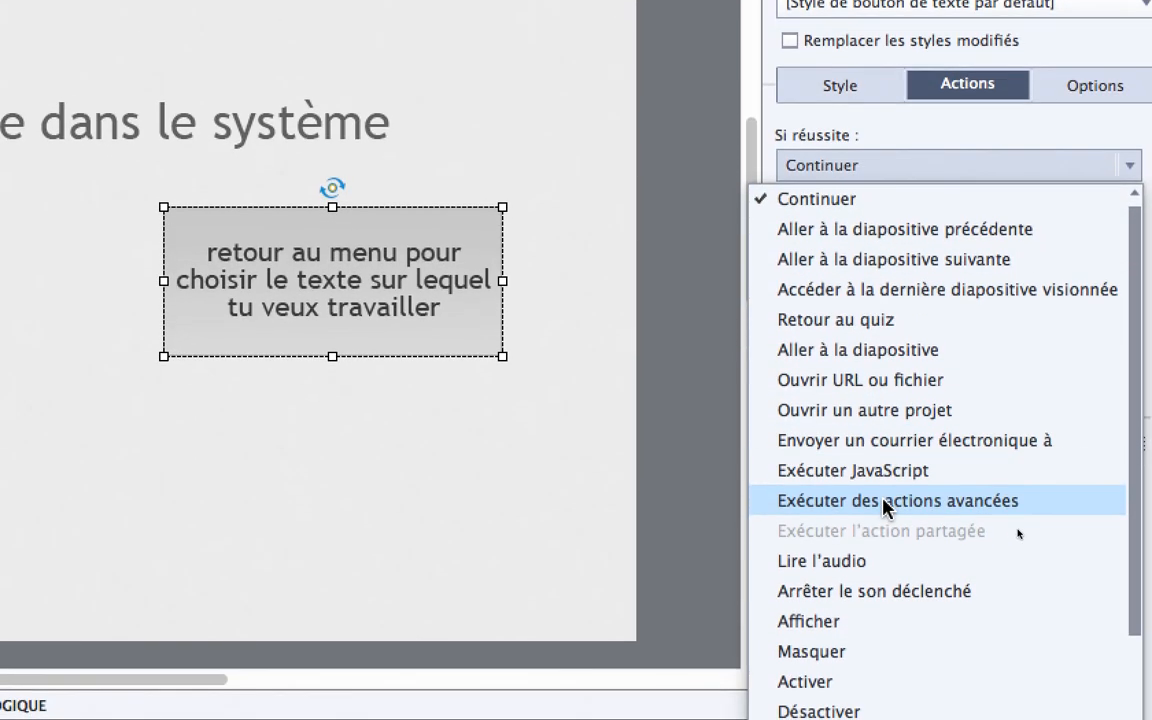
{"action": "left_click", "coordinate": [885, 507]}
{"action": "left_click", "coordinate": [943, 224]}
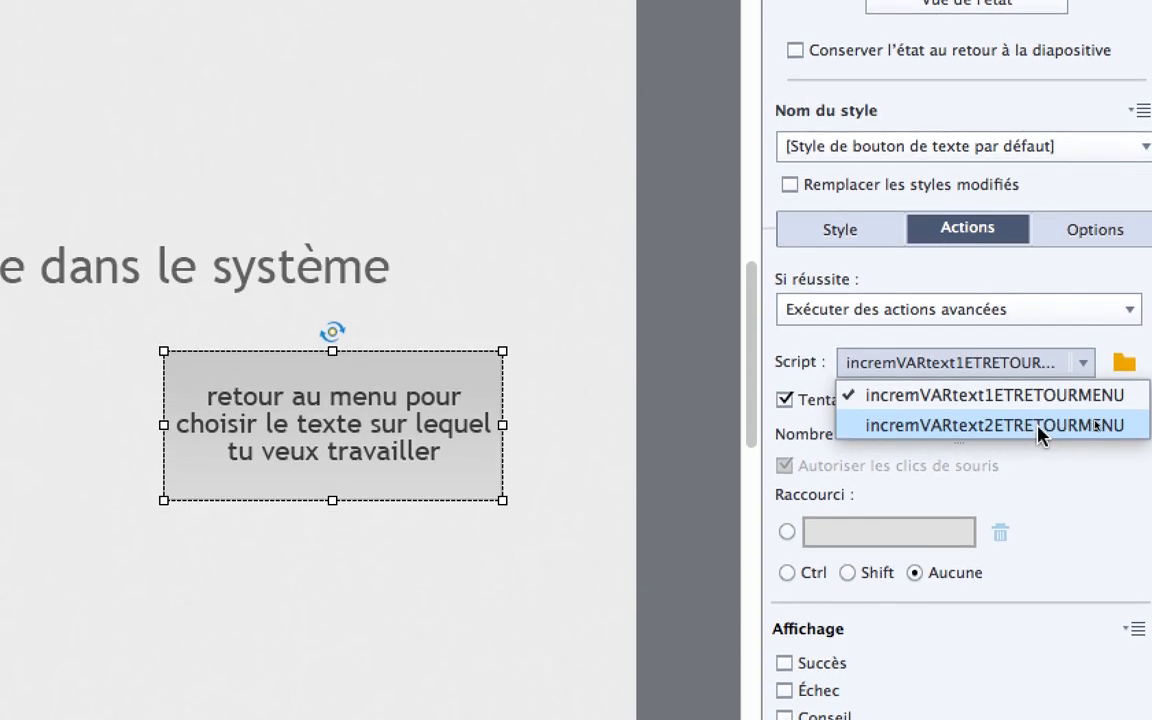
{"action": "left_click", "coordinate": [1043, 430]}
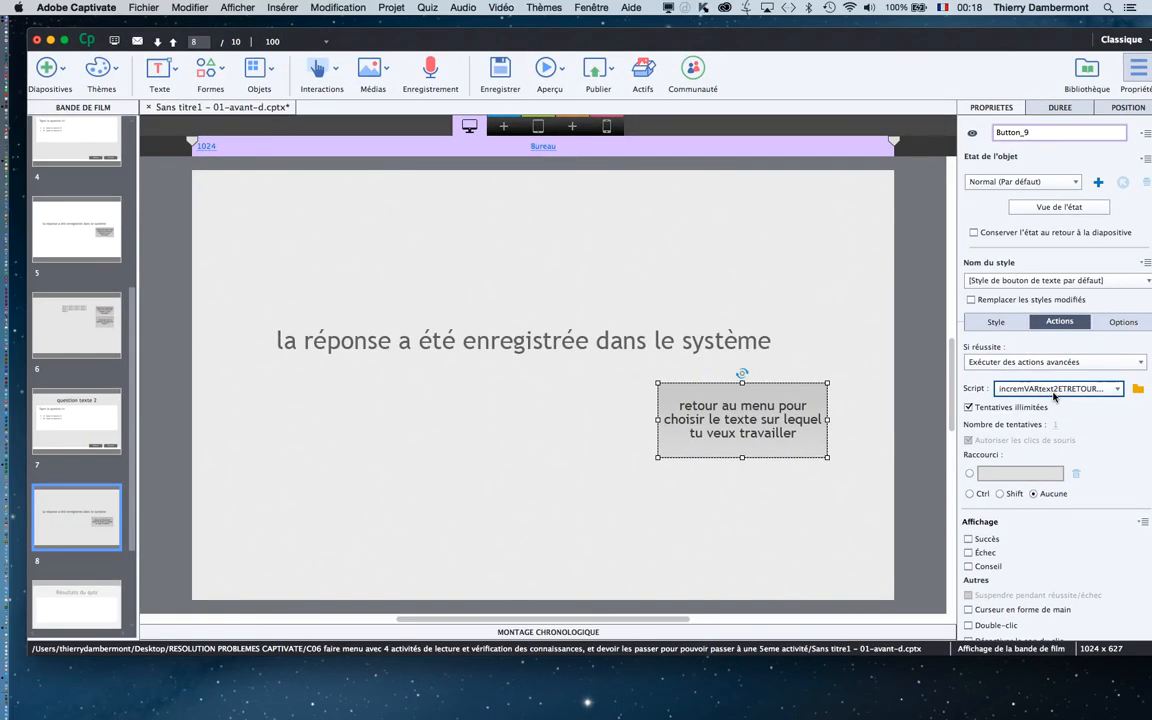
{"action": "left_click", "coordinate": [917, 387]}
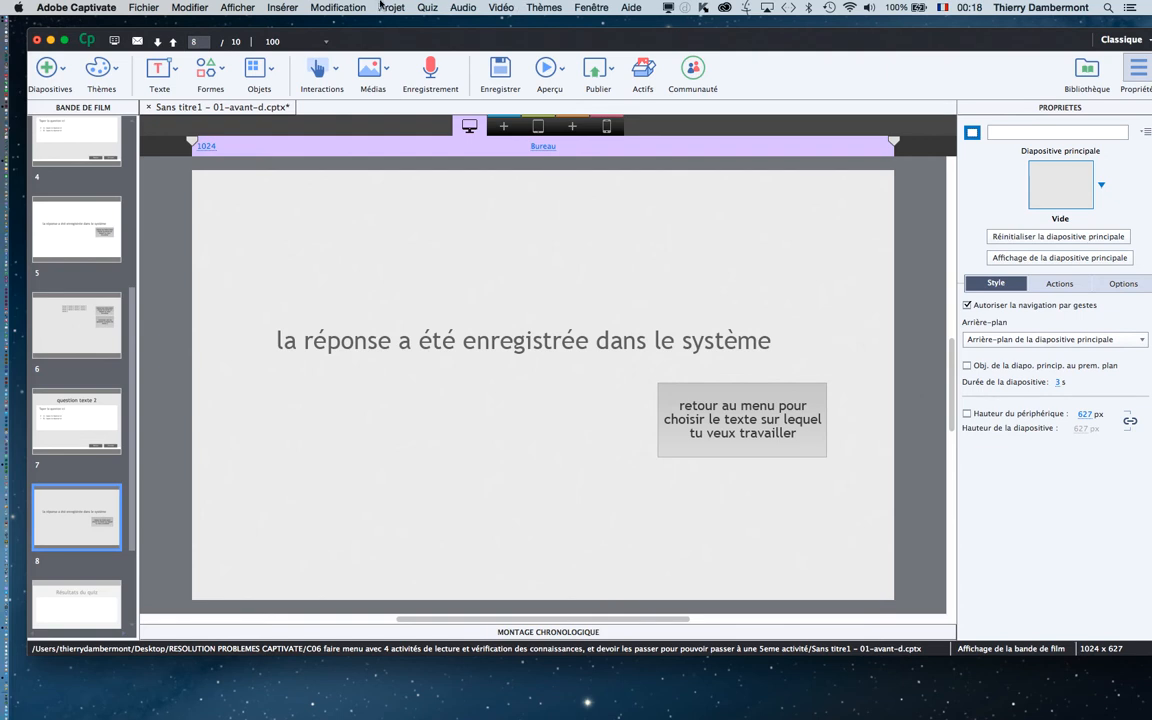
Step: From menu slide 2, start a new advanced action with the type Actions de condition
{"action": "scroll", "coordinate": [86, 229], "scroll_direction": "up", "scroll_amount": 4}
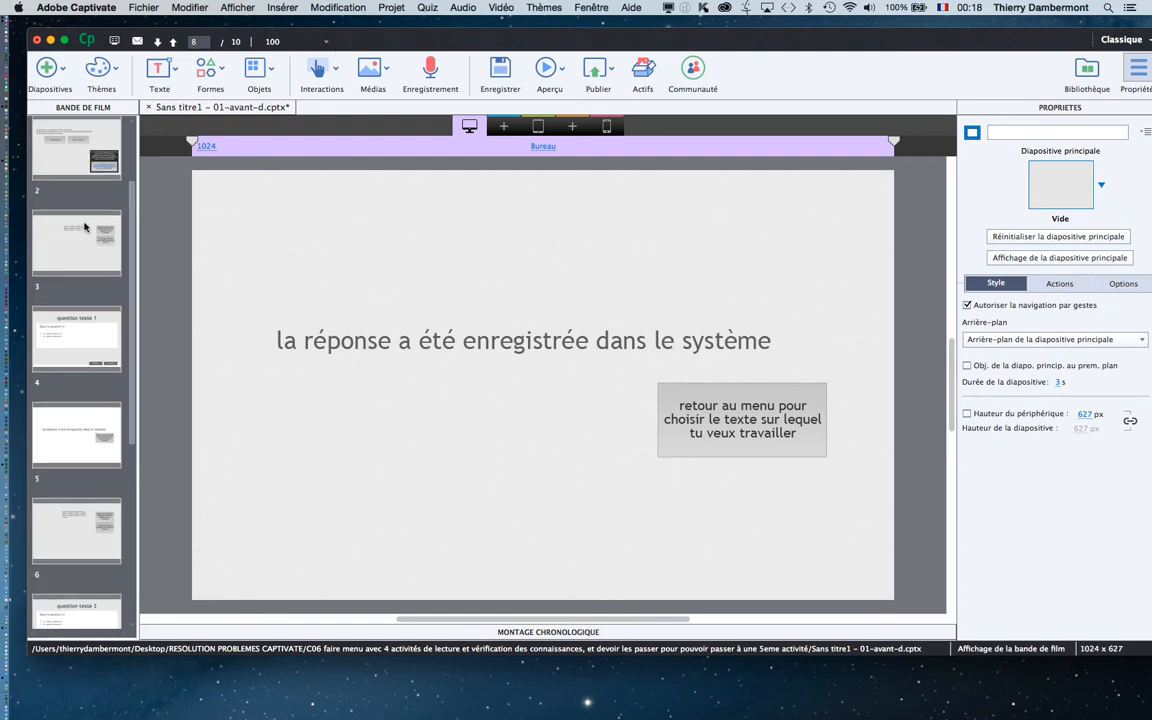
{"action": "left_click", "coordinate": [60, 168]}
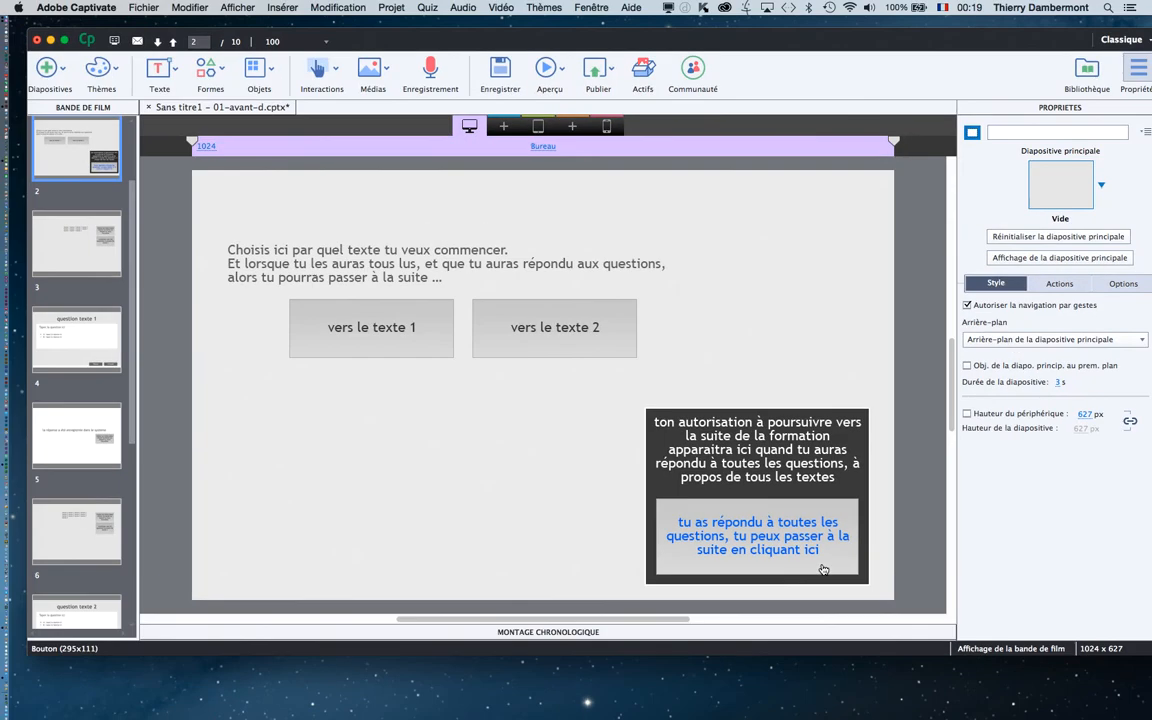
{"action": "left_click", "coordinate": [390, 8]}
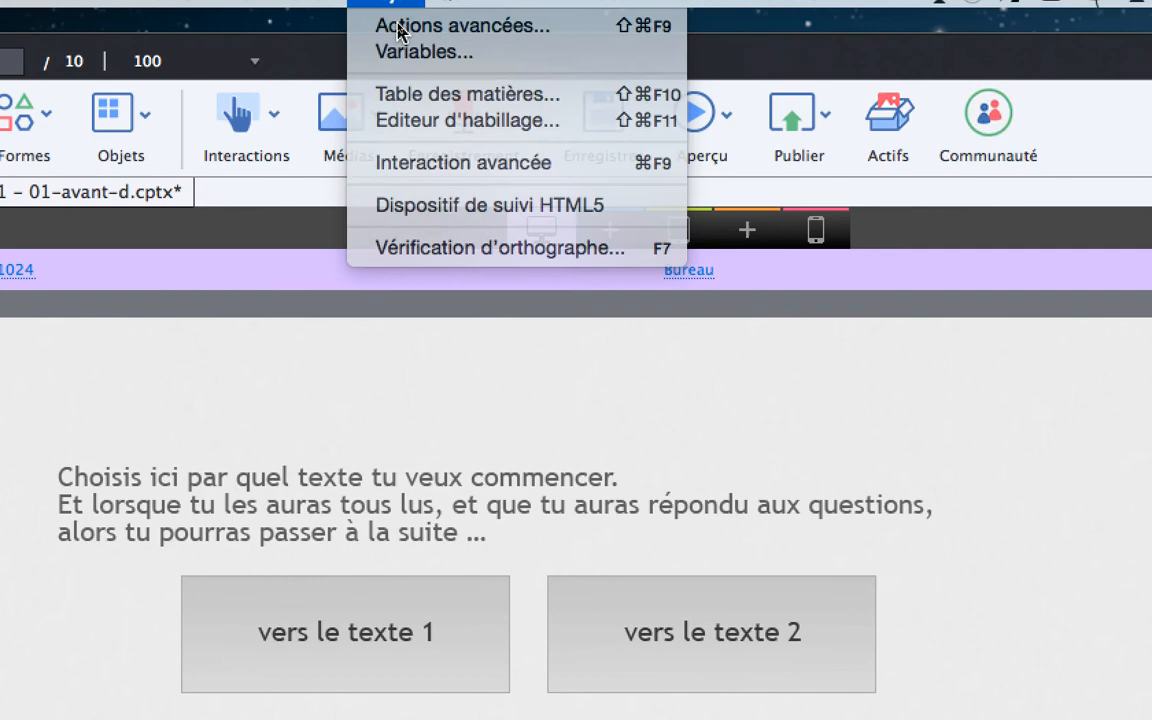
{"action": "left_click", "coordinate": [398, 28]}
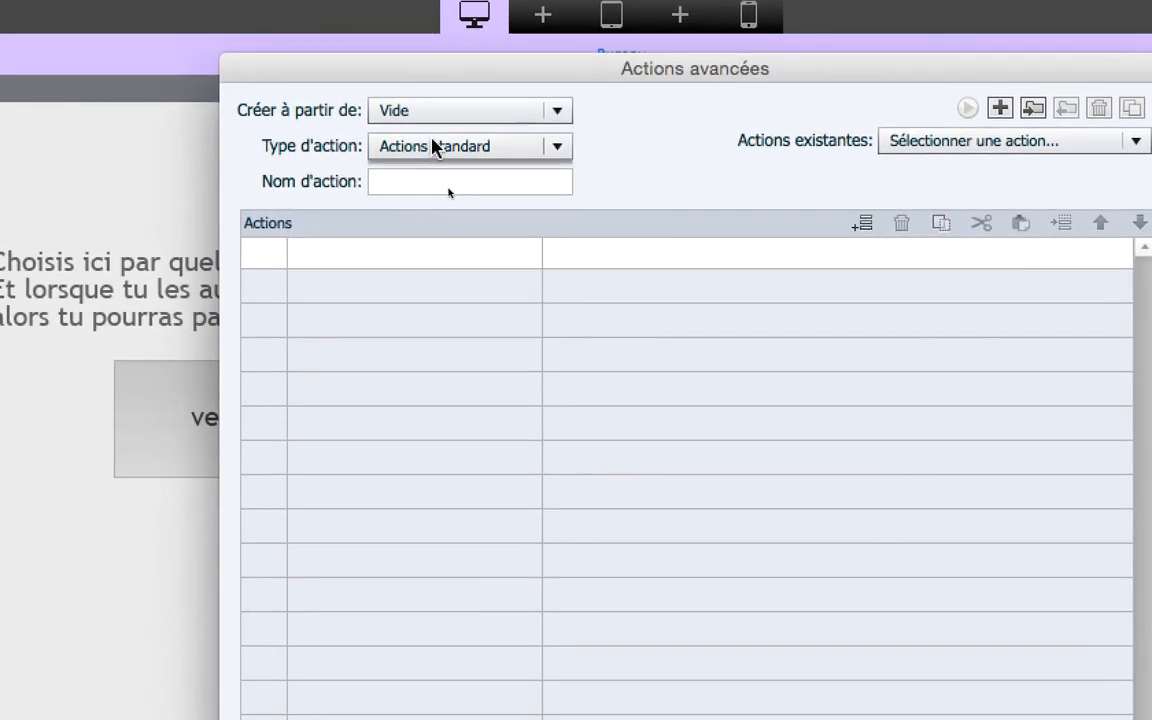
{"action": "left_click", "coordinate": [433, 147]}
{"action": "left_click", "coordinate": [460, 202]}
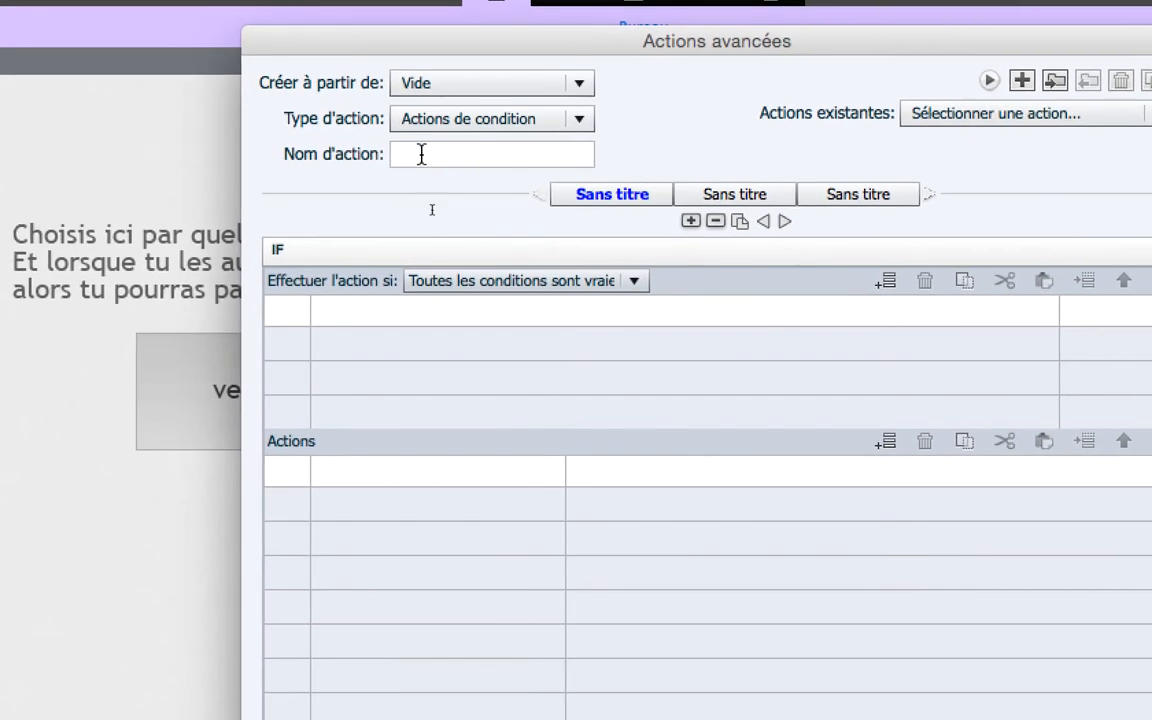
Step: Name the conditional action verifSIVARSONTA1
{"action": "left_click", "coordinate": [367, 147]}
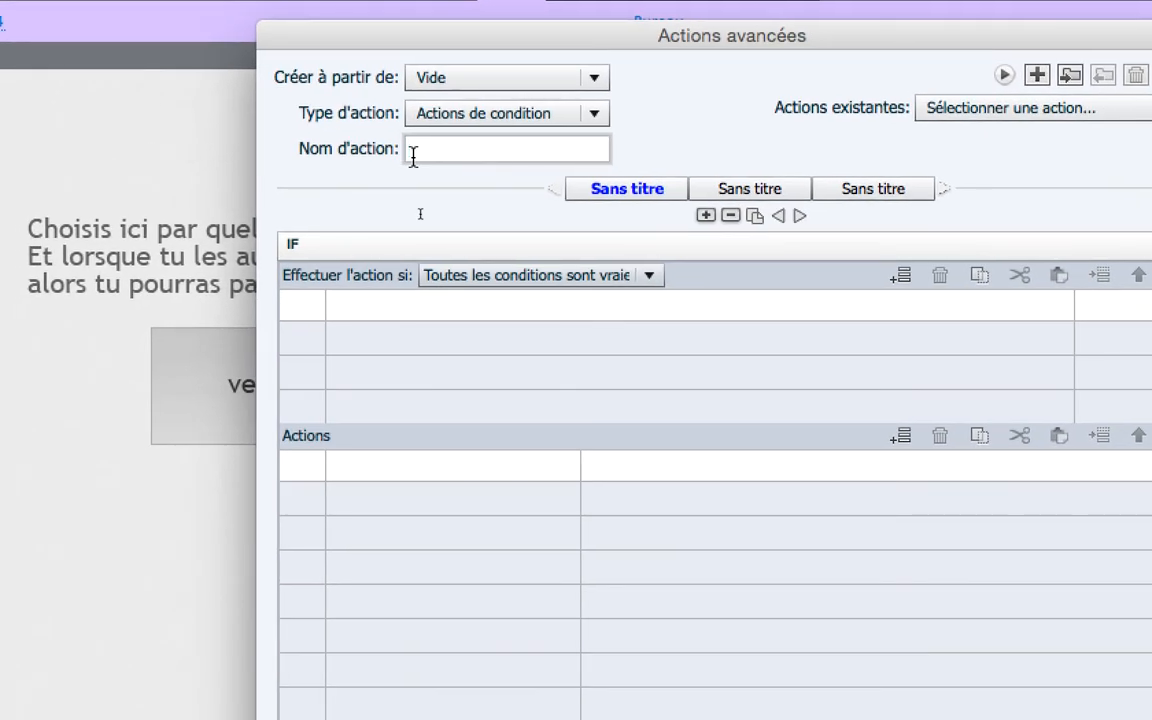
{"action": "type", "text": "verif"}
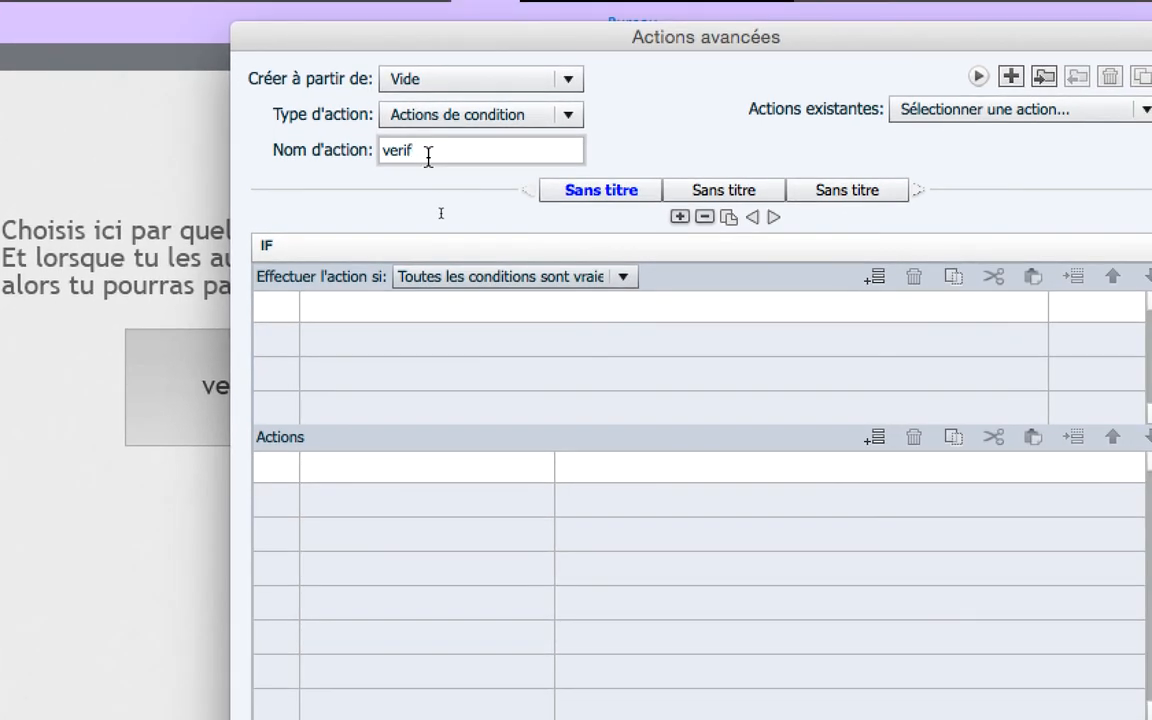
{"action": "type", "text": "SIVARSONT"}
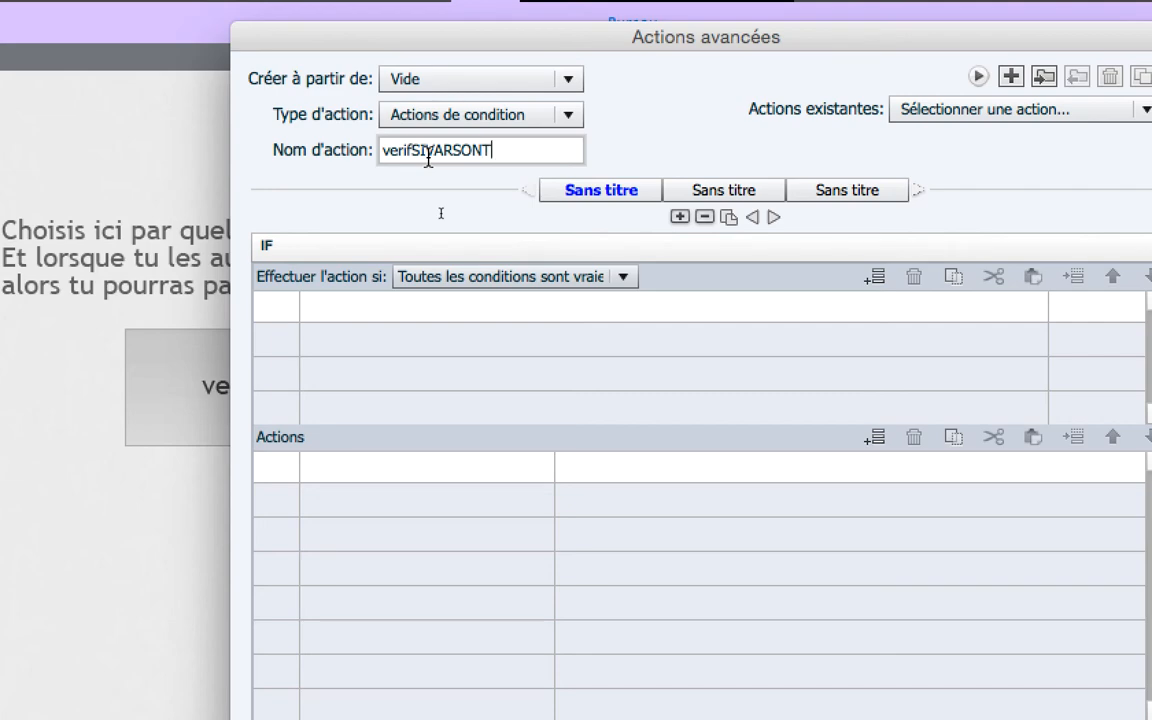
{"action": "type", "text": "A1"}
{"action": "left_click_drag", "start_coordinate": [517, 149], "coordinate": [362, 159]}
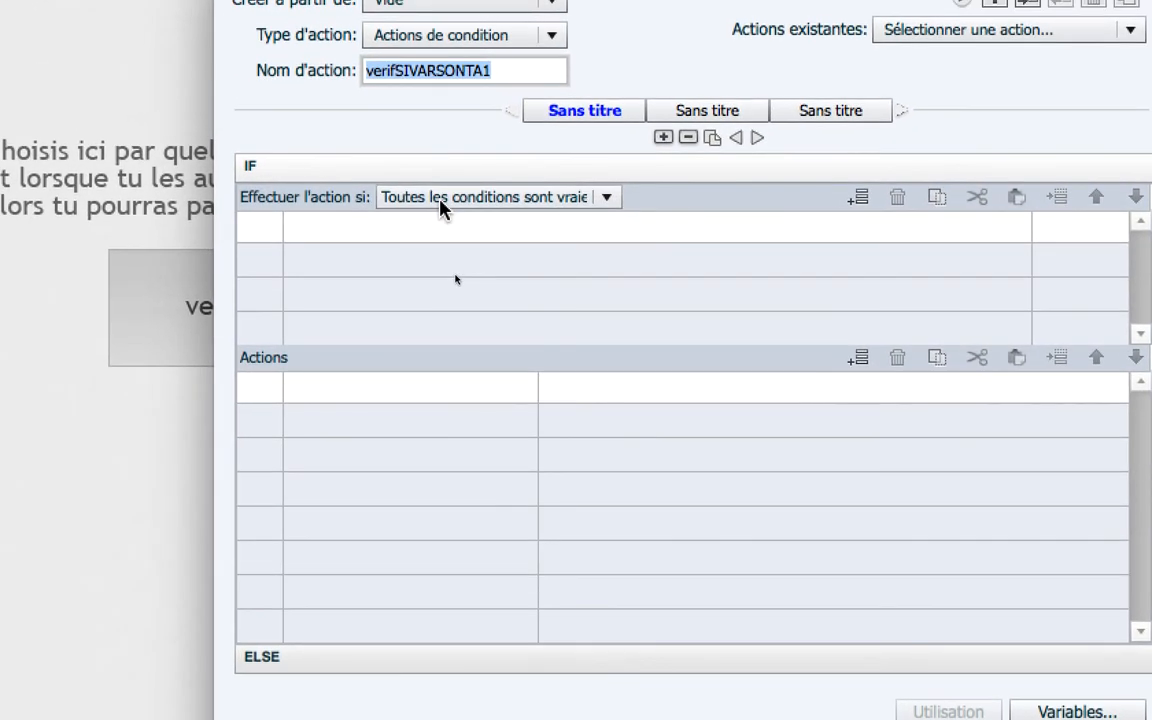
{"action": "left_click", "coordinate": [363, 205]}
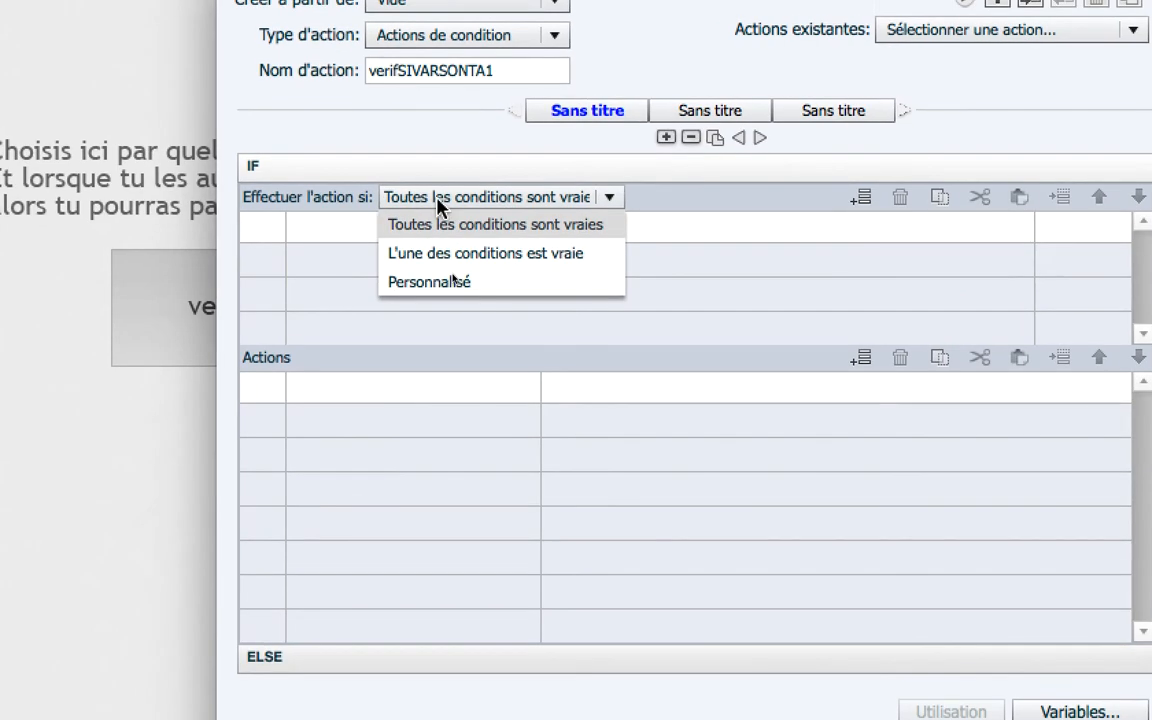
{"action": "left_click", "coordinate": [437, 199]}
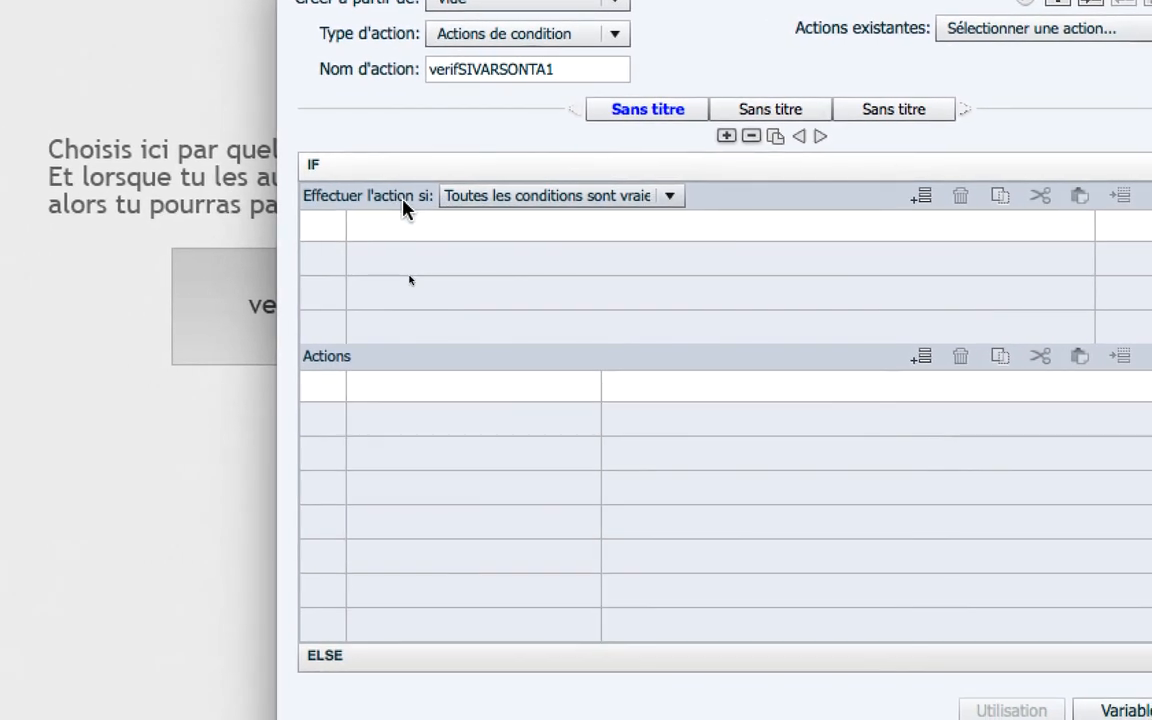
{"action": "left_click", "coordinate": [432, 205]}
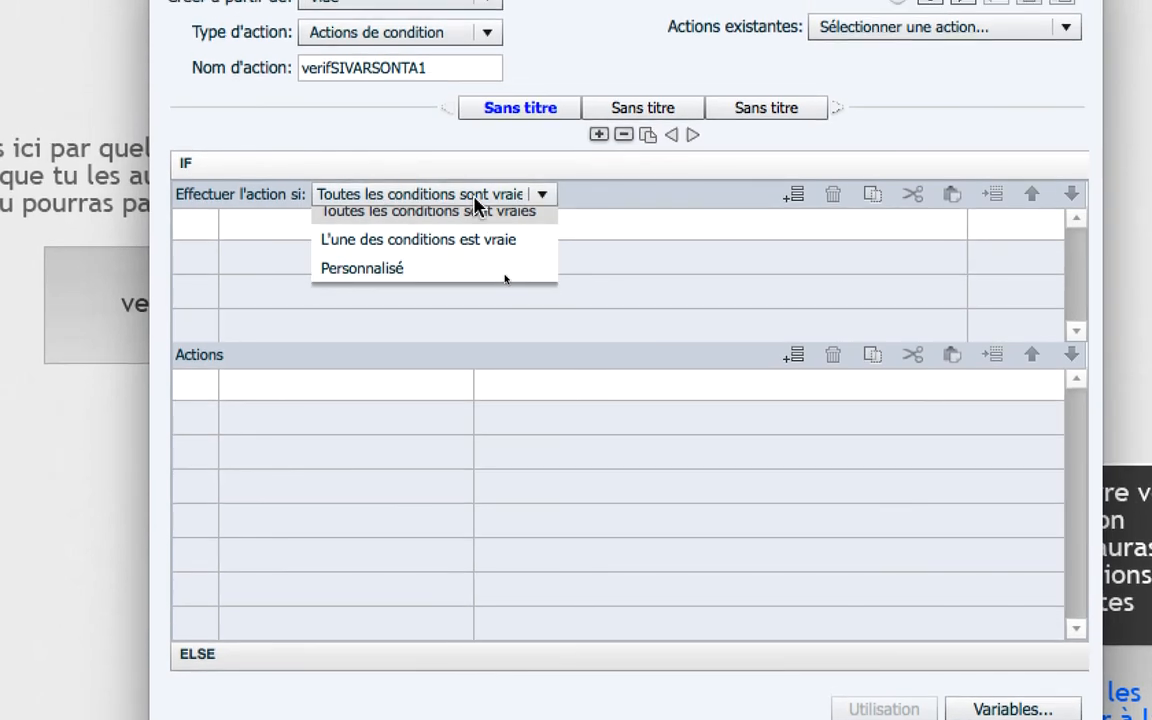
{"action": "left_click", "coordinate": [478, 205]}
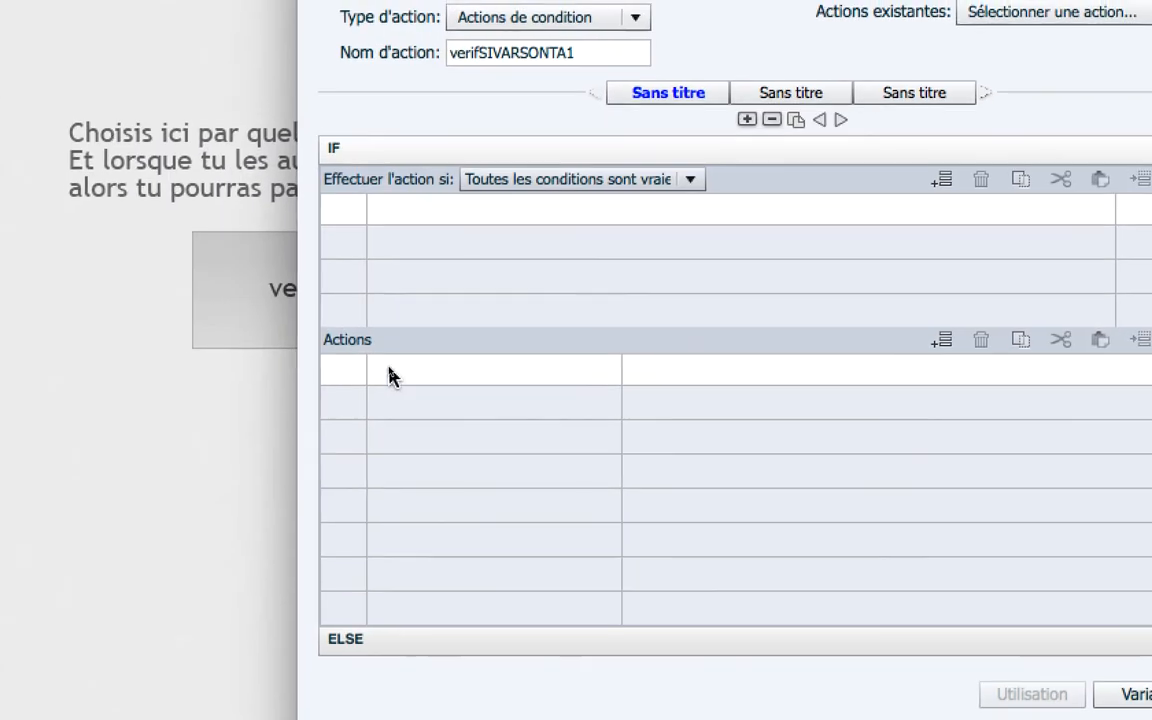
Step: Add an Afficher action for bouton_masque_01 to the actions of the IF block
{"action": "left_click", "coordinate": [398, 377]}
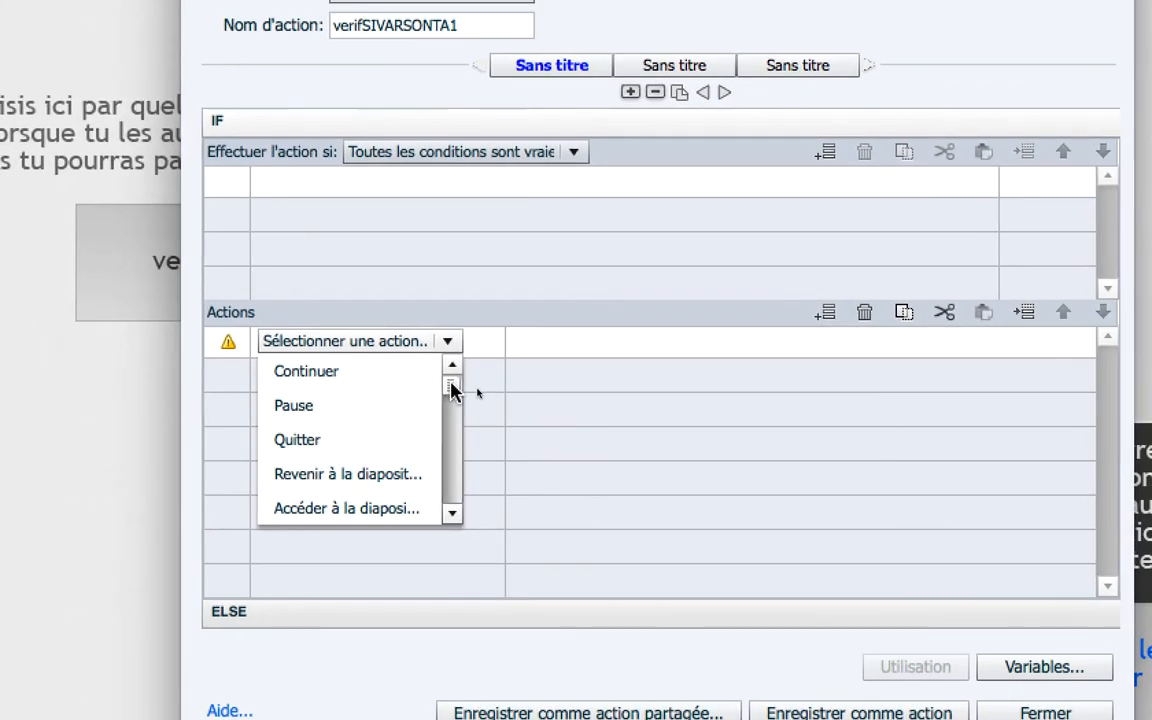
{"action": "scroll", "coordinate": [459, 374], "scroll_direction": "down", "scroll_amount": 1}
{"action": "scroll", "coordinate": [458, 373], "scroll_direction": "down", "scroll_amount": 1}
{"action": "scroll", "coordinate": [451, 395], "scroll_direction": "down", "scroll_amount": 5}
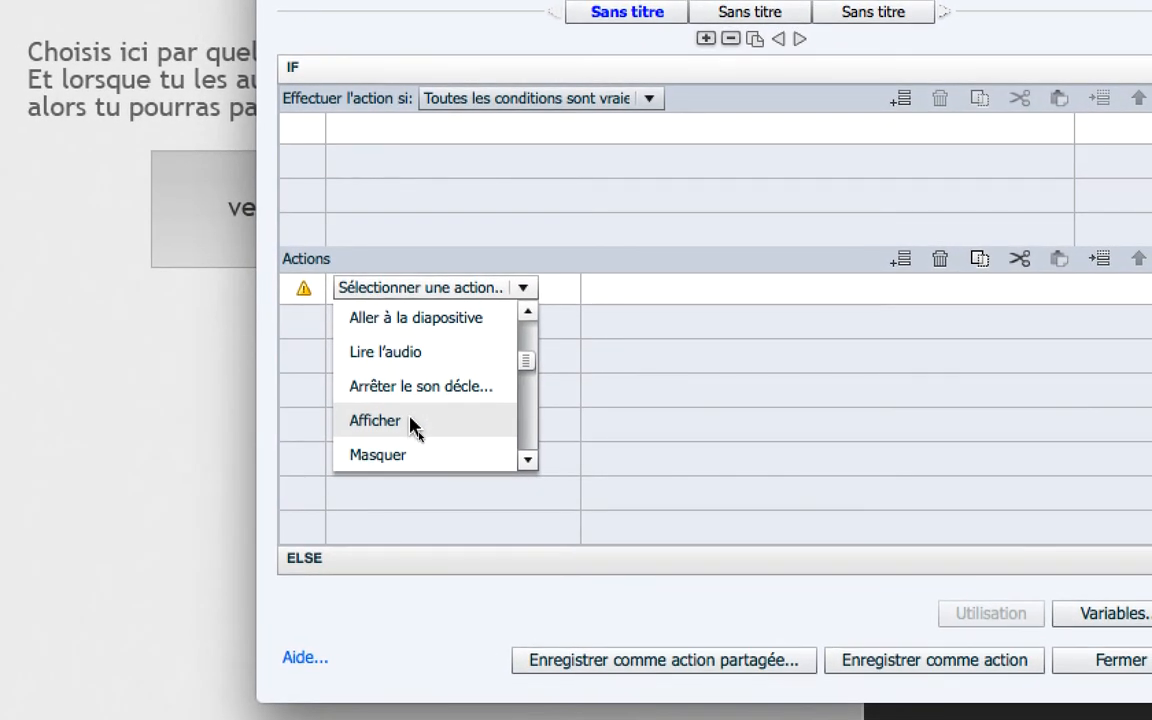
{"action": "left_click", "coordinate": [410, 420]}
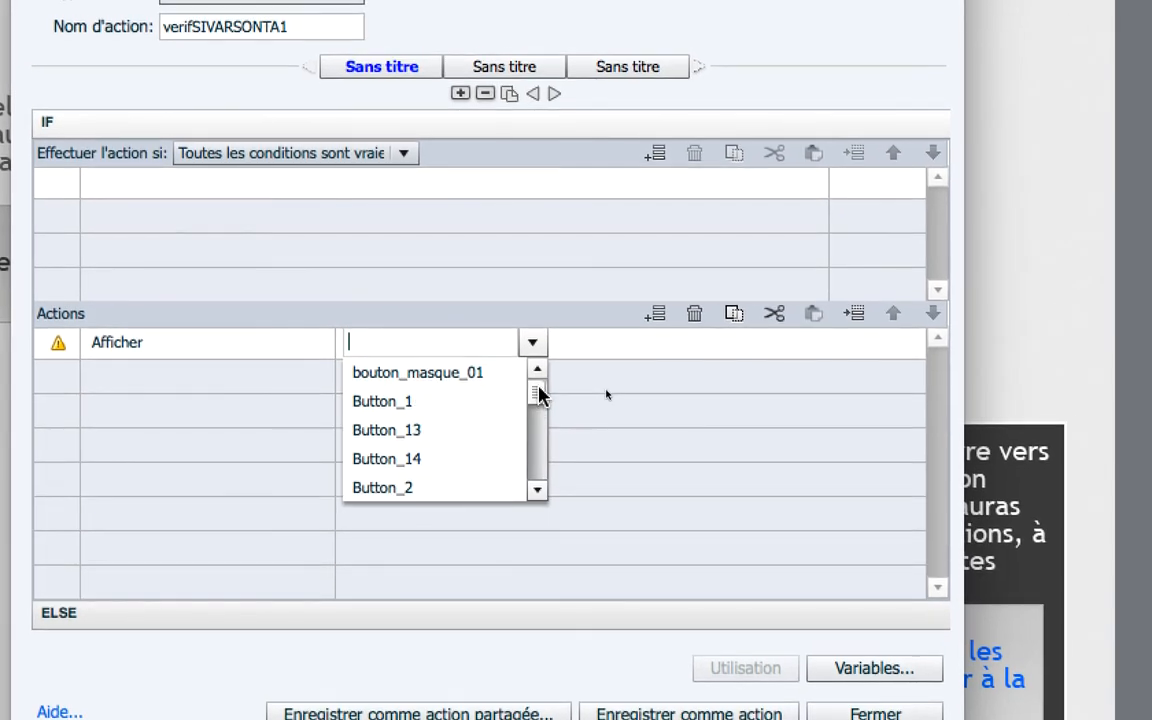
{"action": "left_click_drag", "start_coordinate": [570, 398], "coordinate": [533, 466]}
{"action": "left_click_drag", "start_coordinate": [537, 418], "coordinate": [536, 325]}
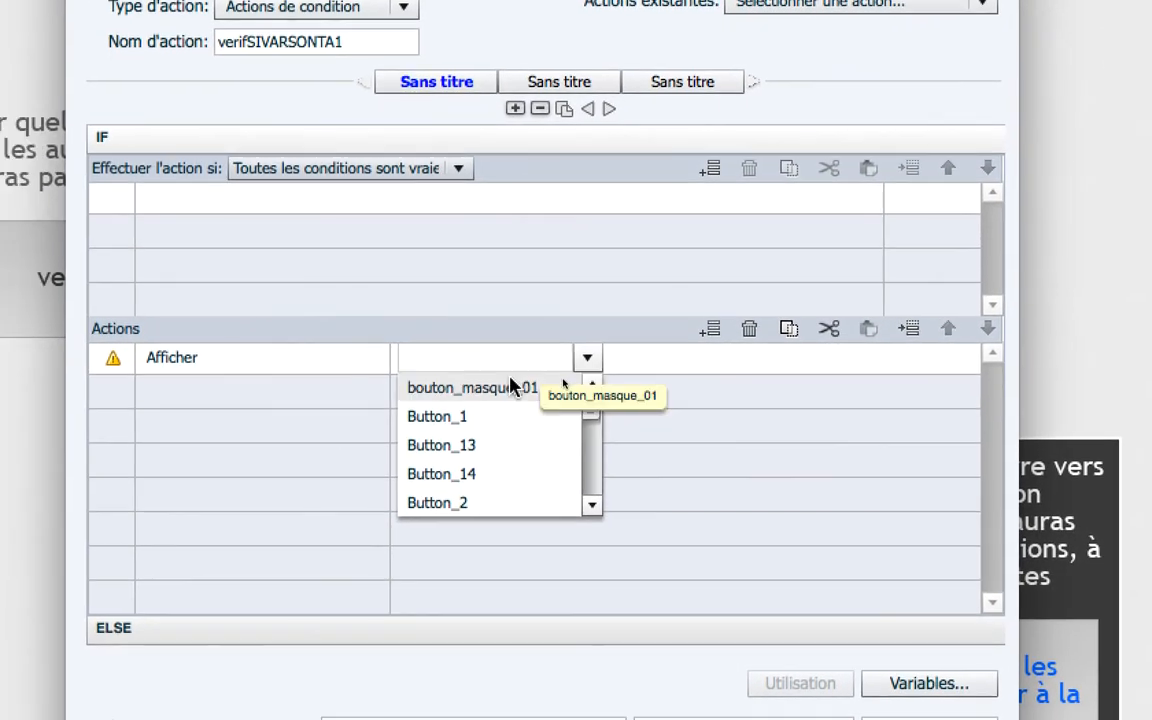
{"action": "left_click", "coordinate": [450, 335]}
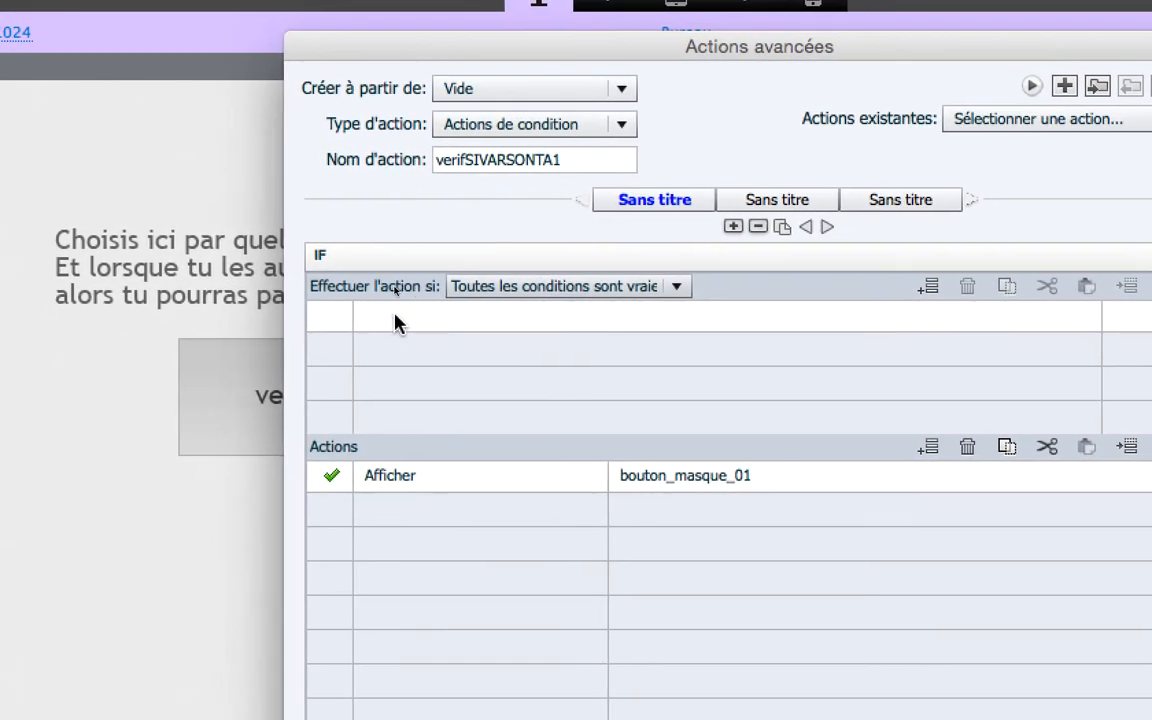
{"action": "left_click", "coordinate": [402, 320]}
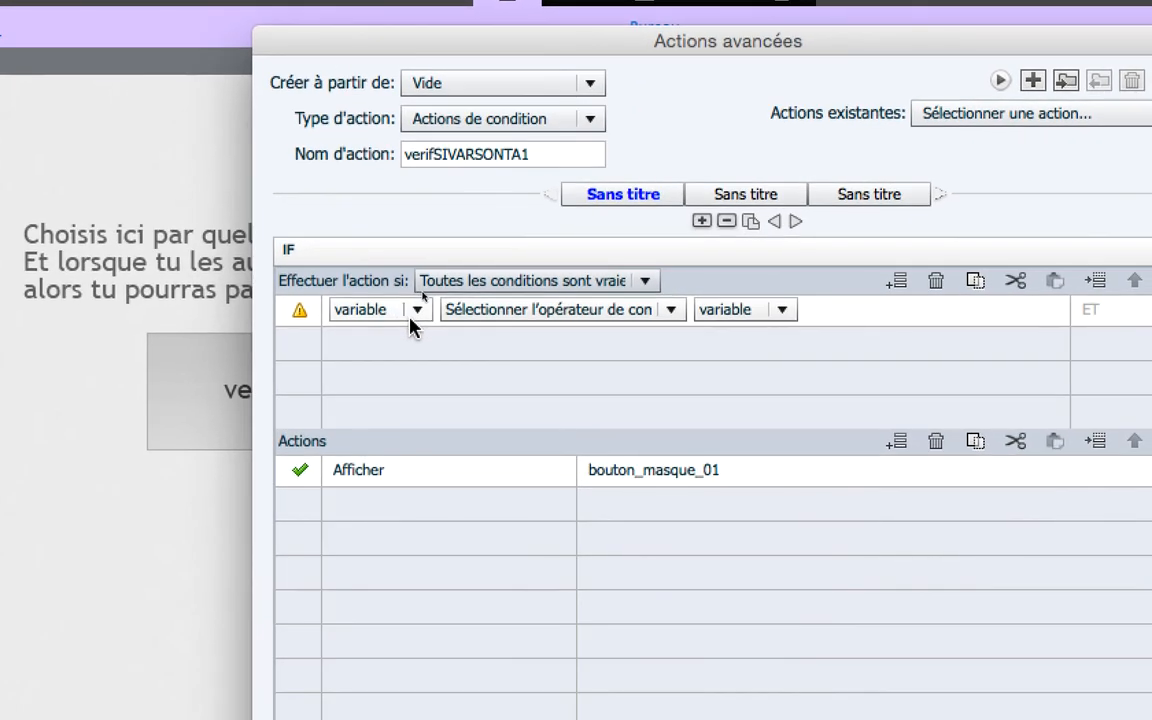
{"action": "left_click", "coordinate": [410, 314]}
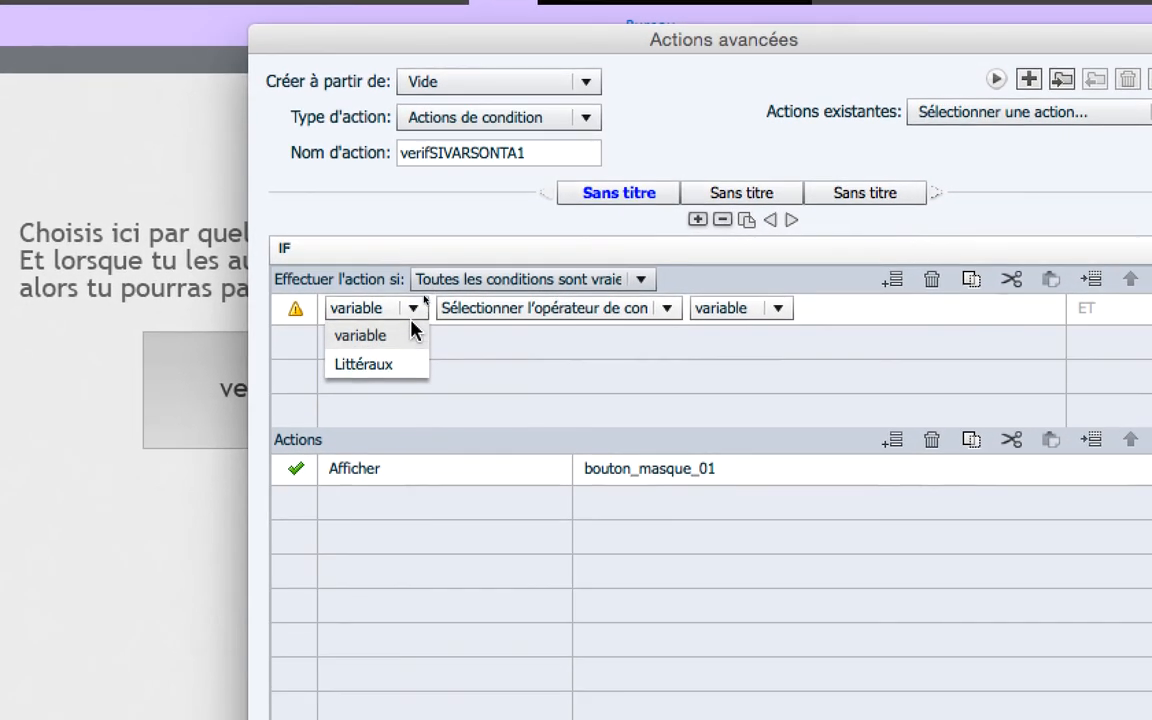
{"action": "left_click", "coordinate": [405, 337]}
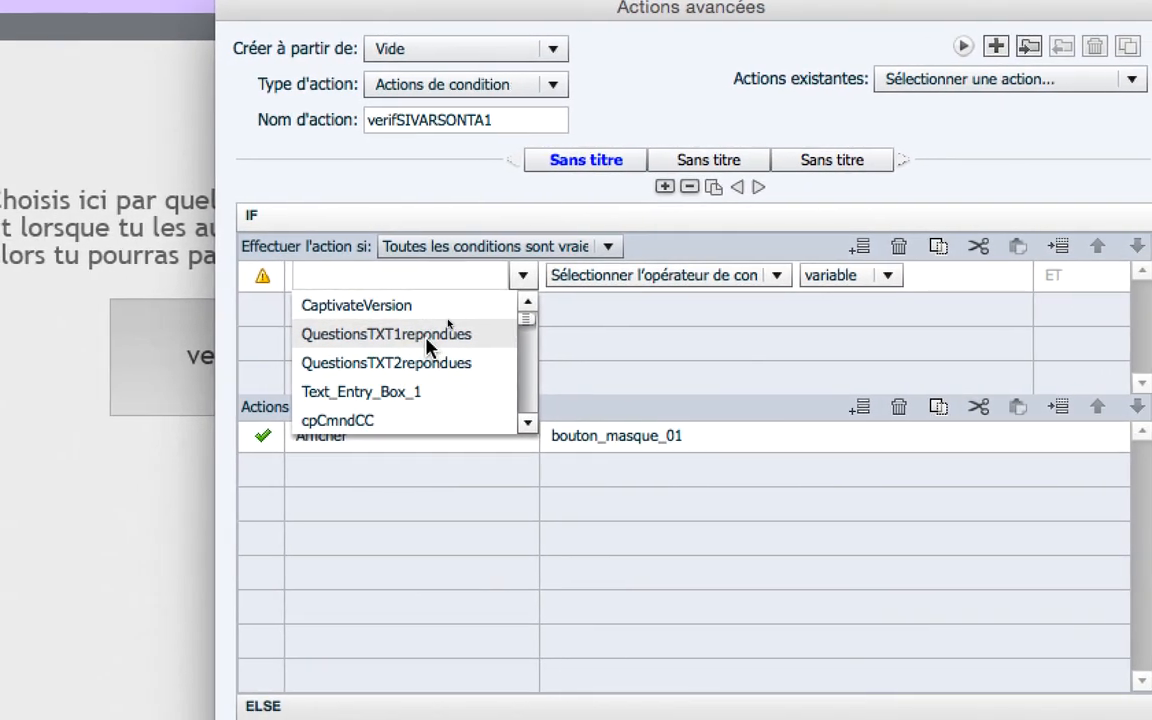
{"action": "left_click", "coordinate": [428, 340]}
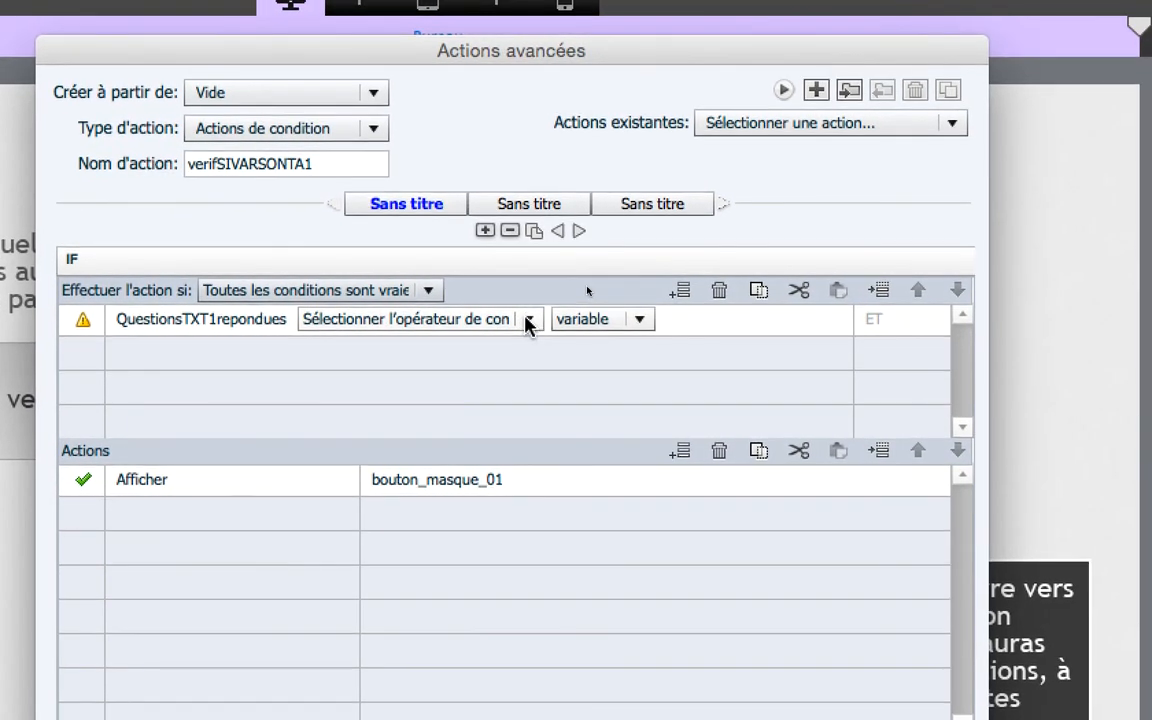
{"action": "left_click", "coordinate": [606, 318]}
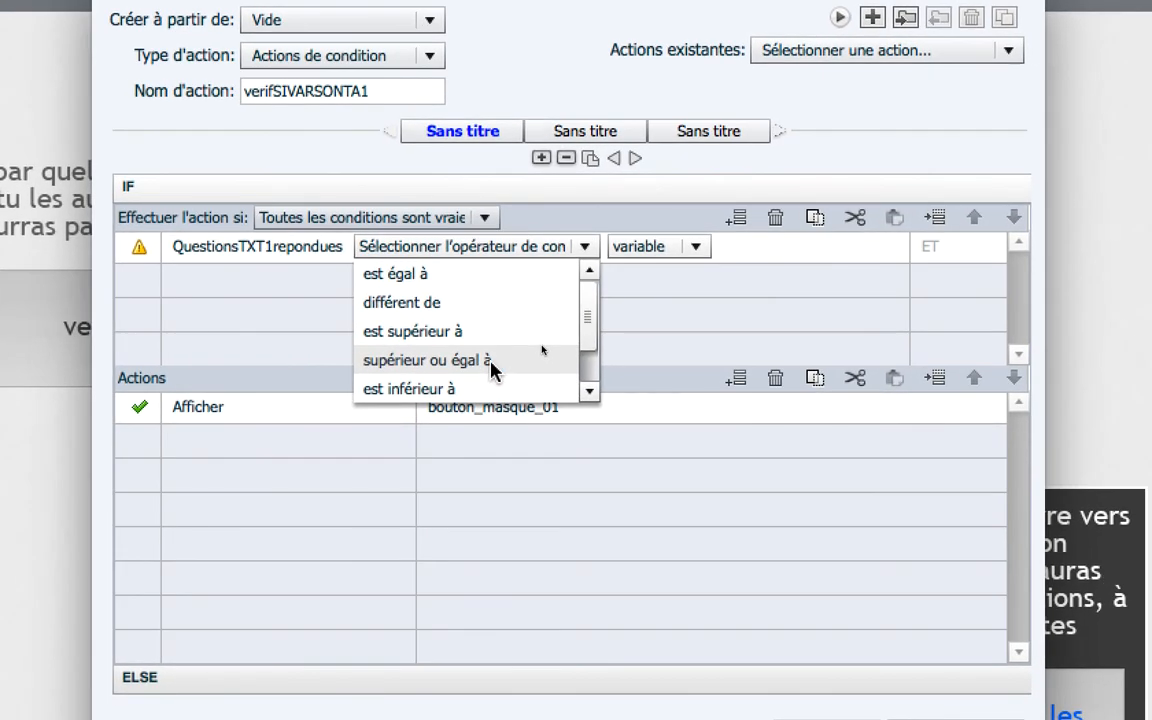
{"action": "left_click", "coordinate": [484, 360]}
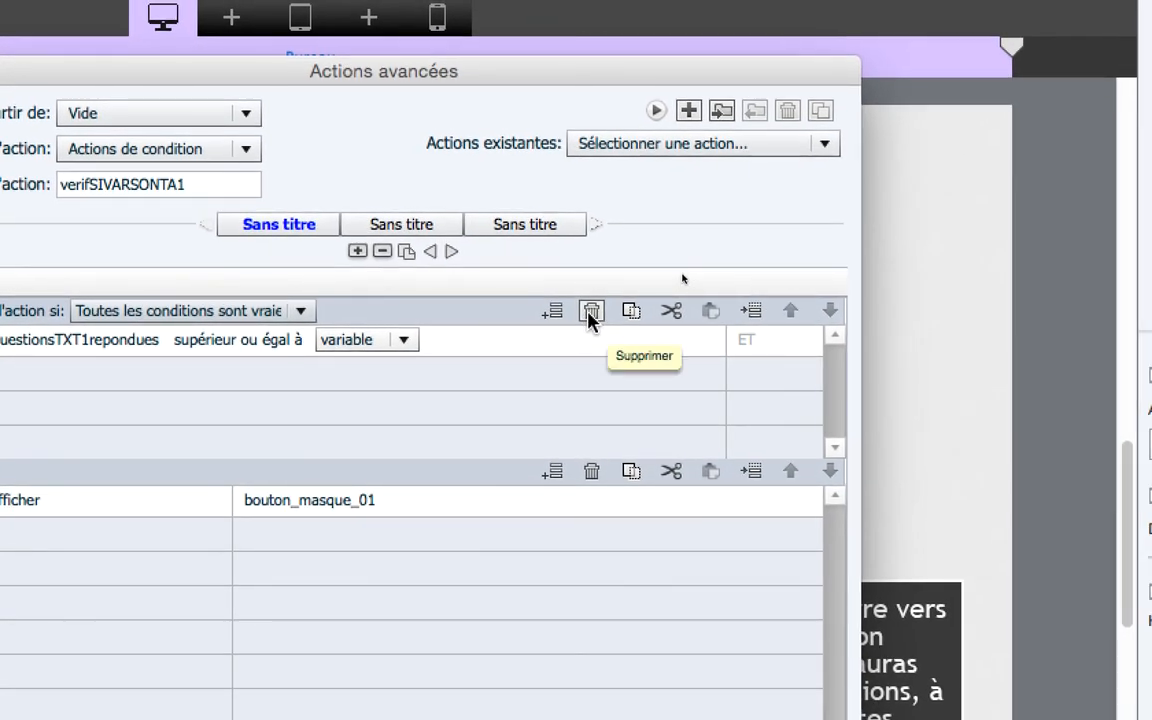
{"action": "left_click", "coordinate": [590, 312]}
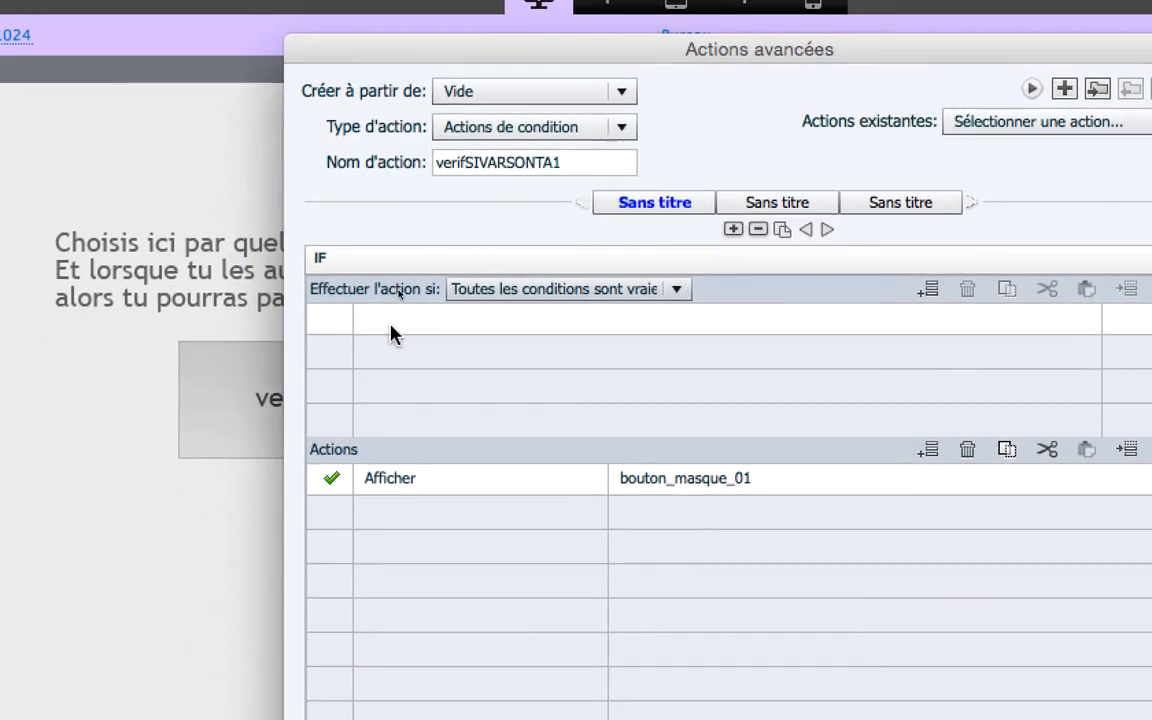
Step: Add an IF condition requiring the variable QuestionsTXT1repondues to be supérieur ou égal à the literal 1
{"action": "left_click", "coordinate": [399, 330]}
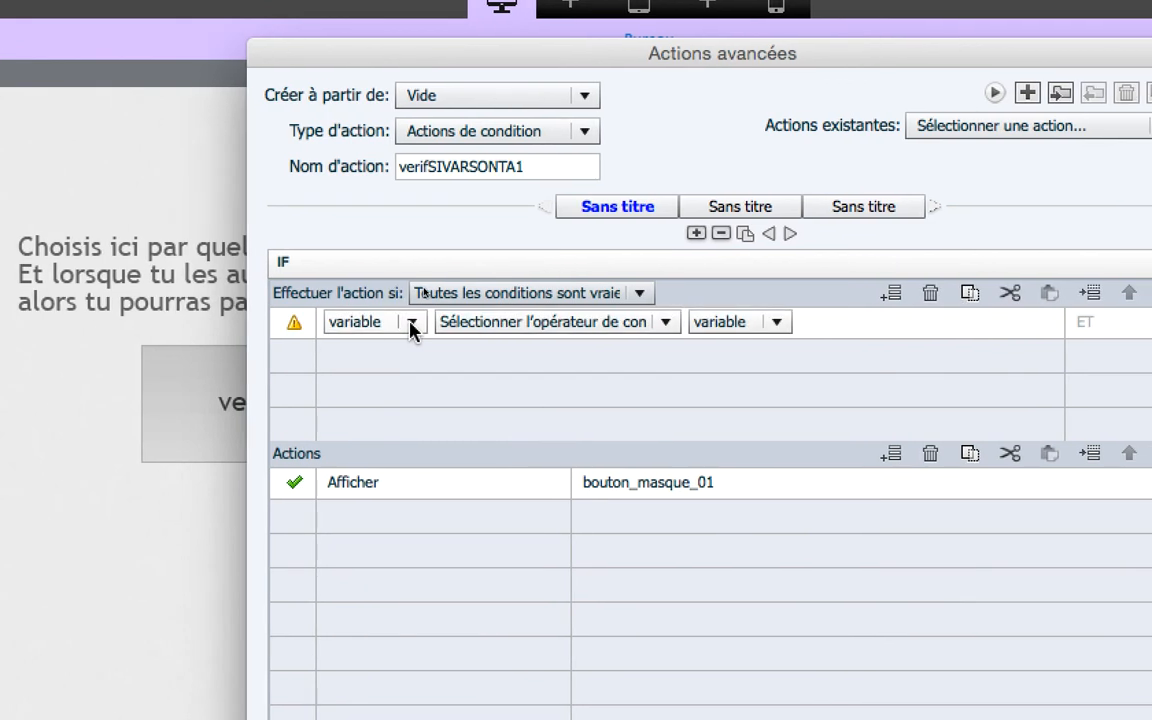
{"action": "left_click", "coordinate": [412, 322]}
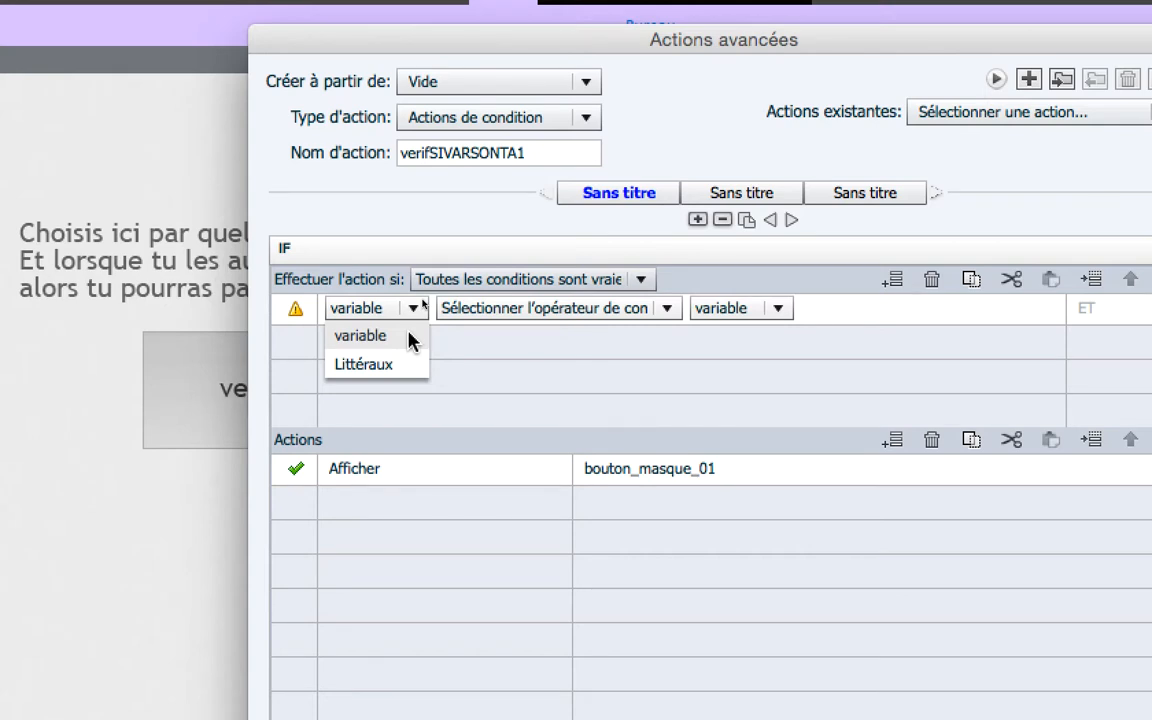
{"action": "left_click", "coordinate": [408, 338]}
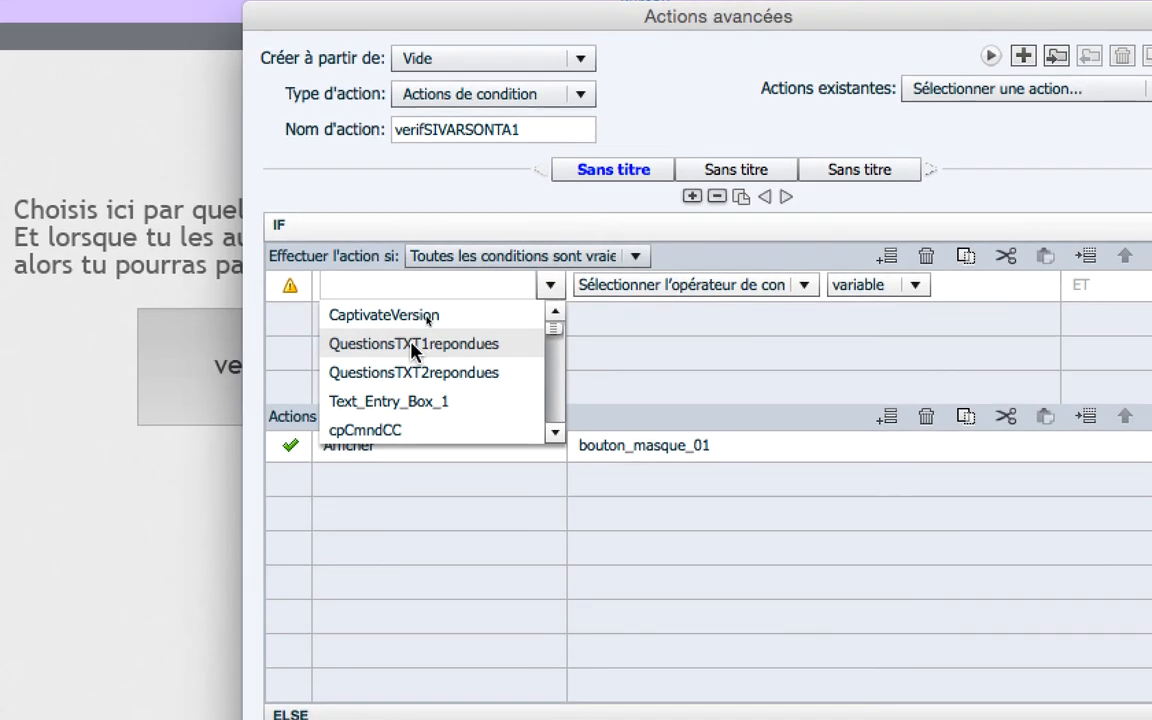
{"action": "left_click", "coordinate": [422, 347]}
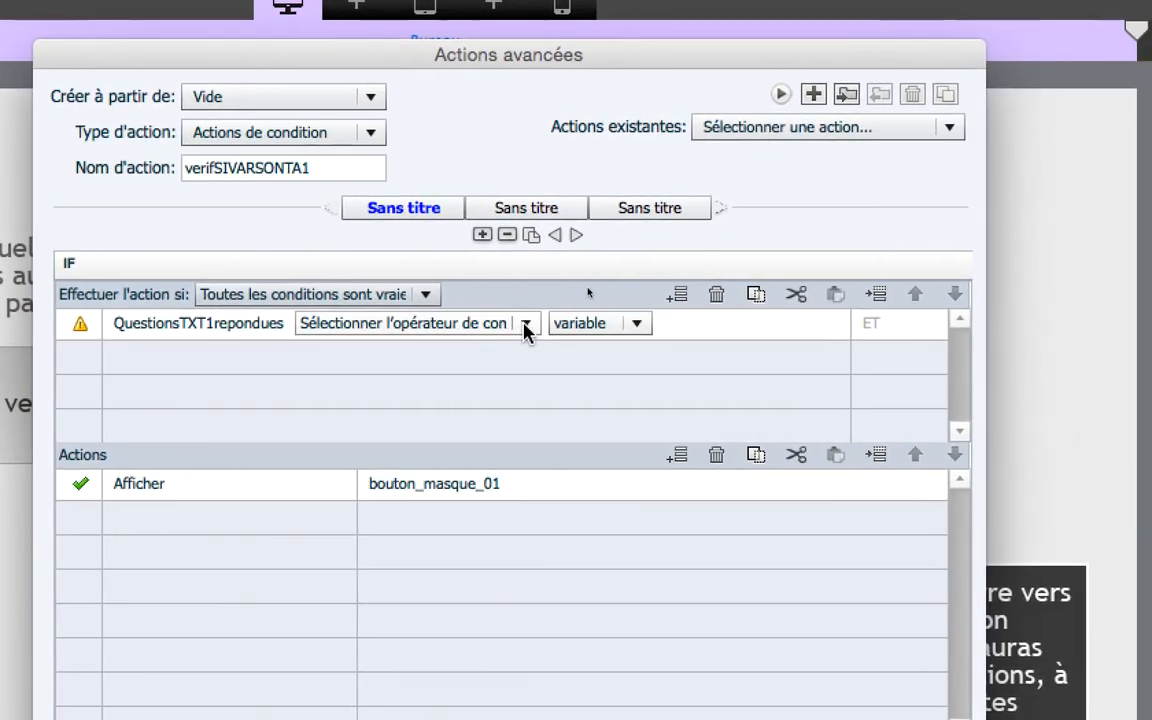
{"action": "left_click", "coordinate": [629, 322]}
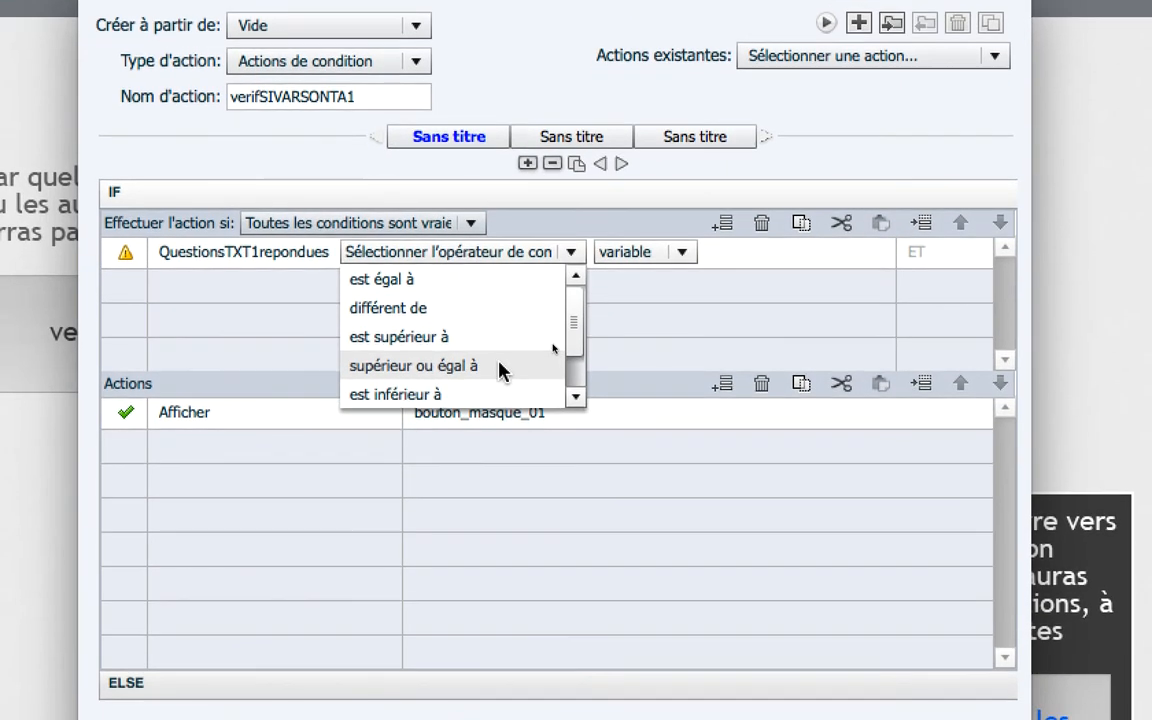
{"action": "left_click", "coordinate": [500, 367]}
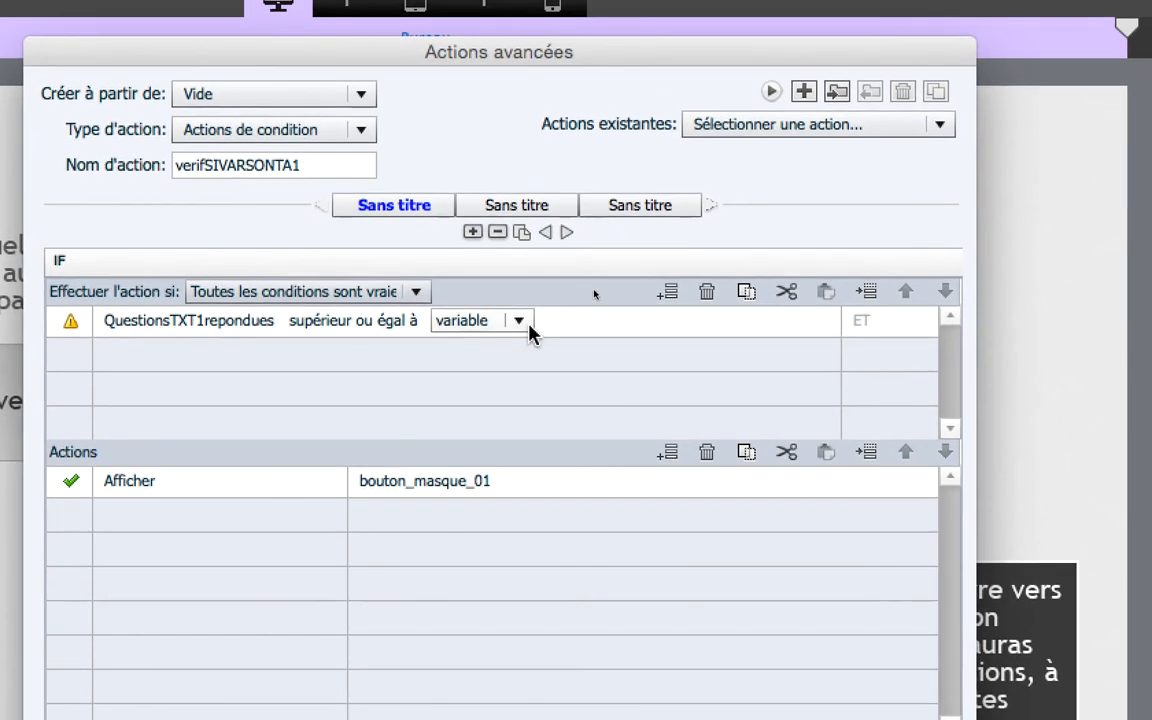
{"action": "left_click", "coordinate": [528, 325]}
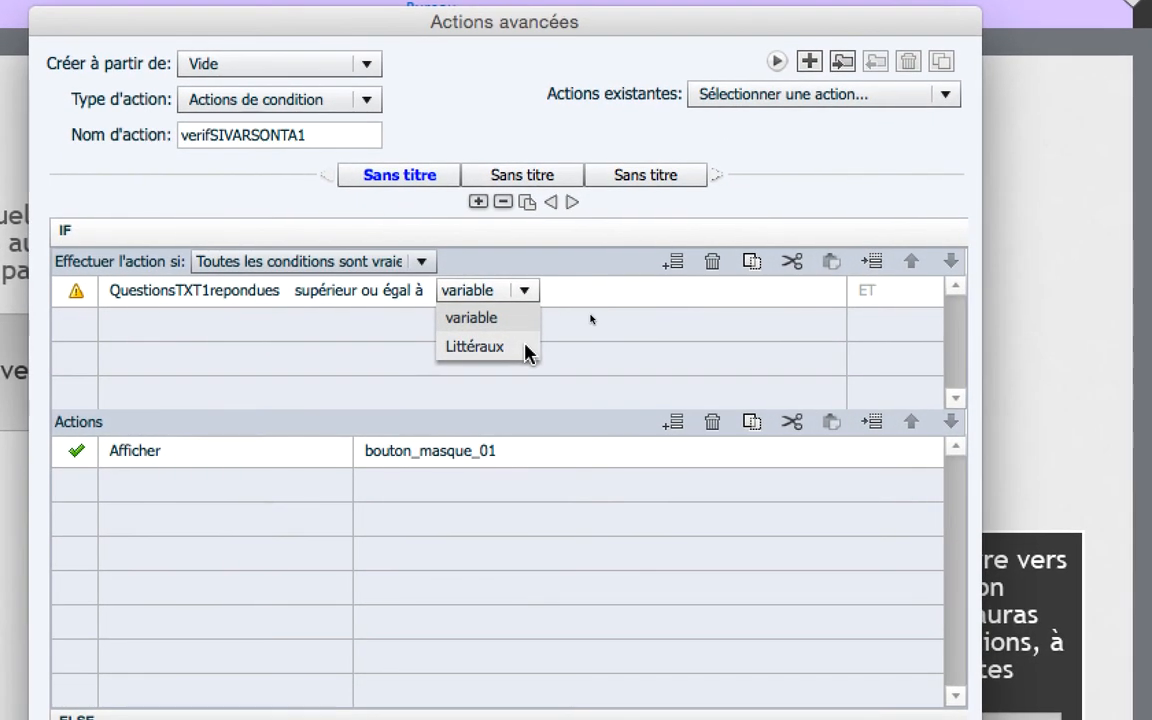
{"action": "left_click", "coordinate": [526, 350]}
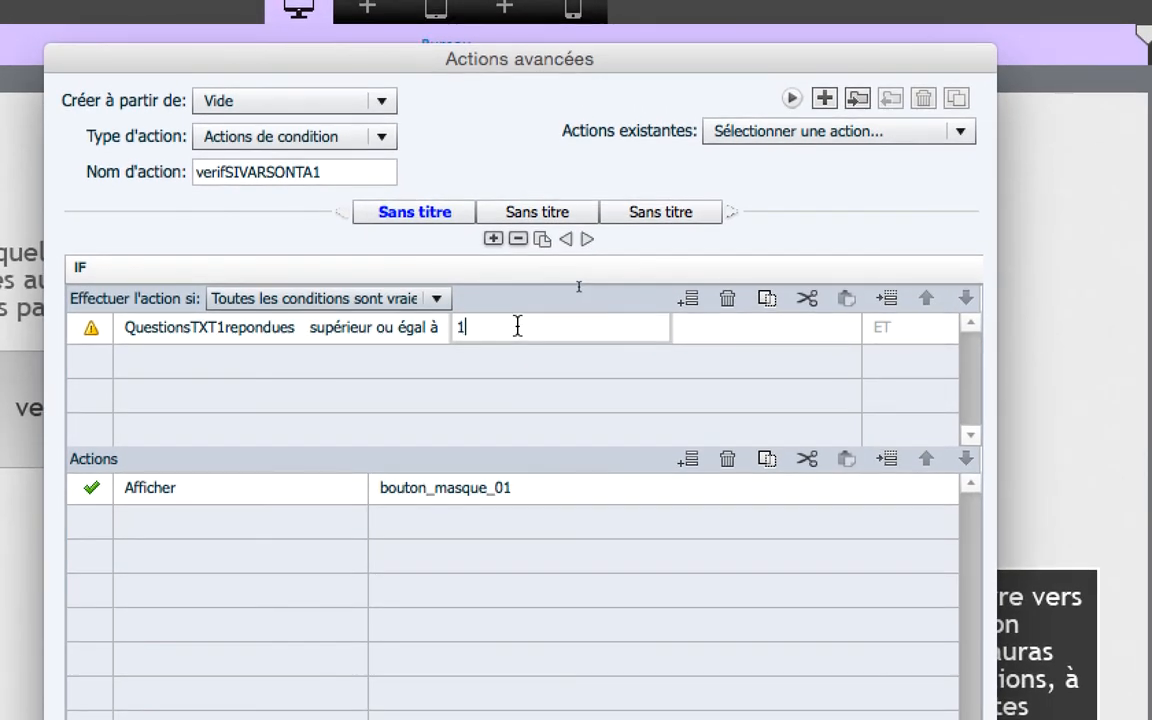
{"action": "type", "text": "1"}
{"action": "left_click", "coordinate": [512, 370]}
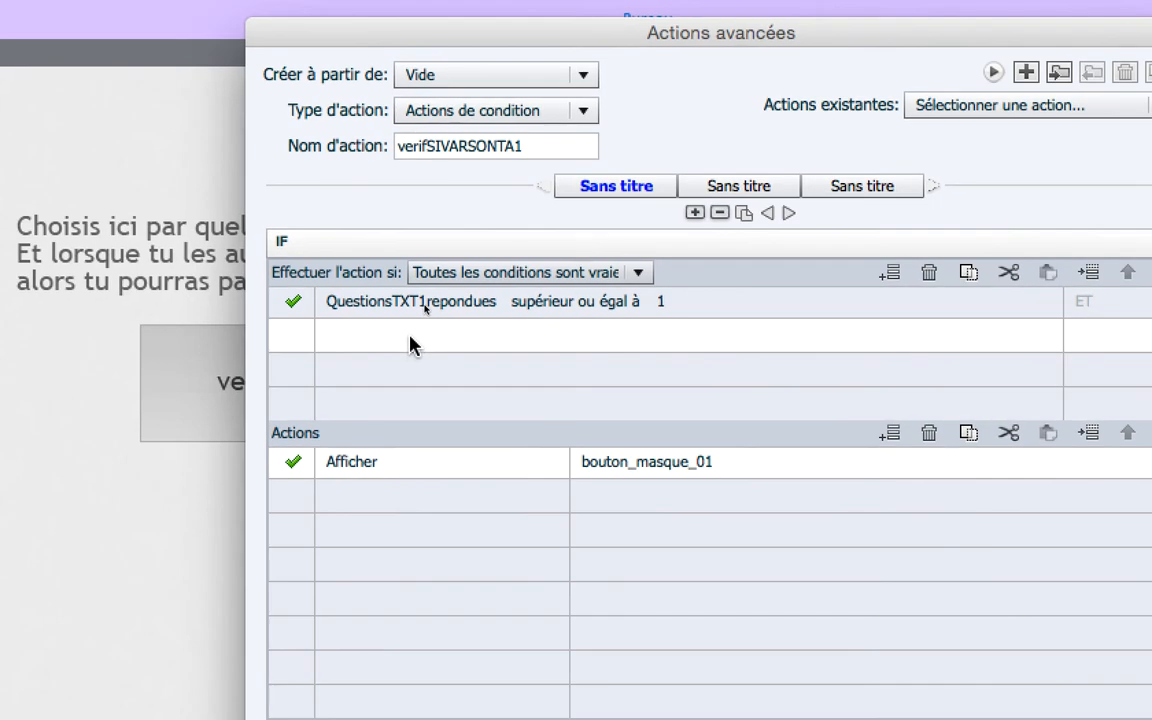
Step: Add a second IF condition requiring the variable QuestionsTXT2repondues to be supérieur ou égal à the literal 1
{"action": "left_click", "coordinate": [410, 344]}
{"action": "left_click", "coordinate": [411, 342]}
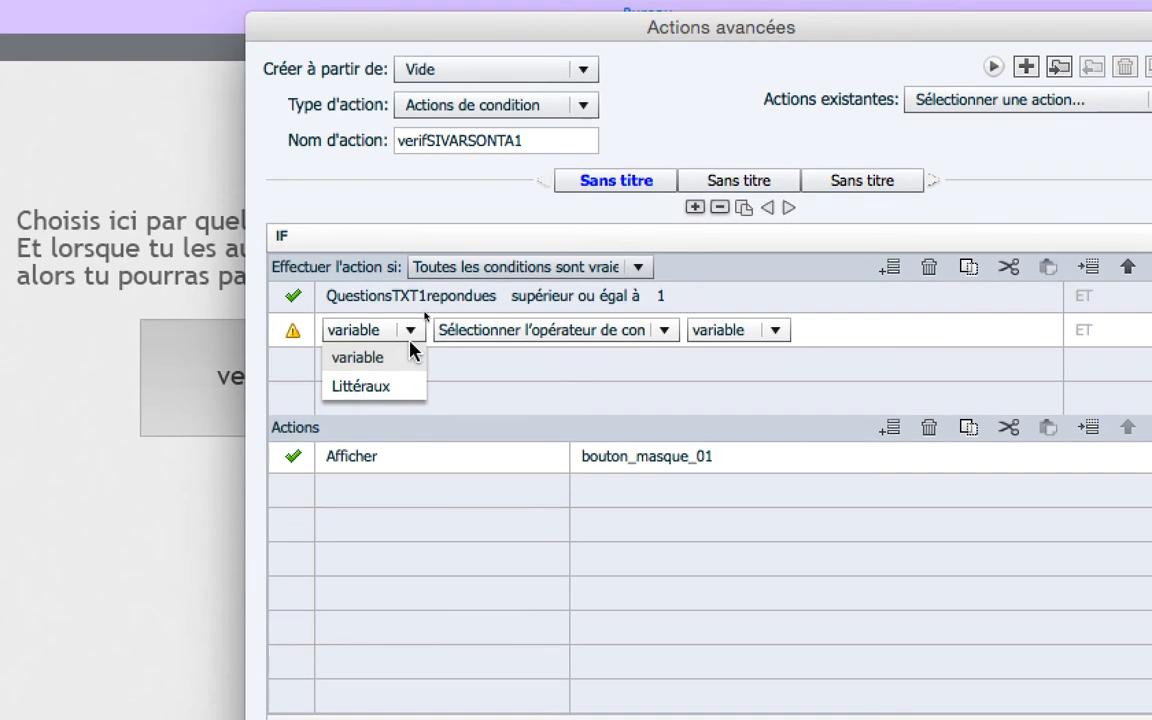
{"action": "left_click", "coordinate": [411, 360]}
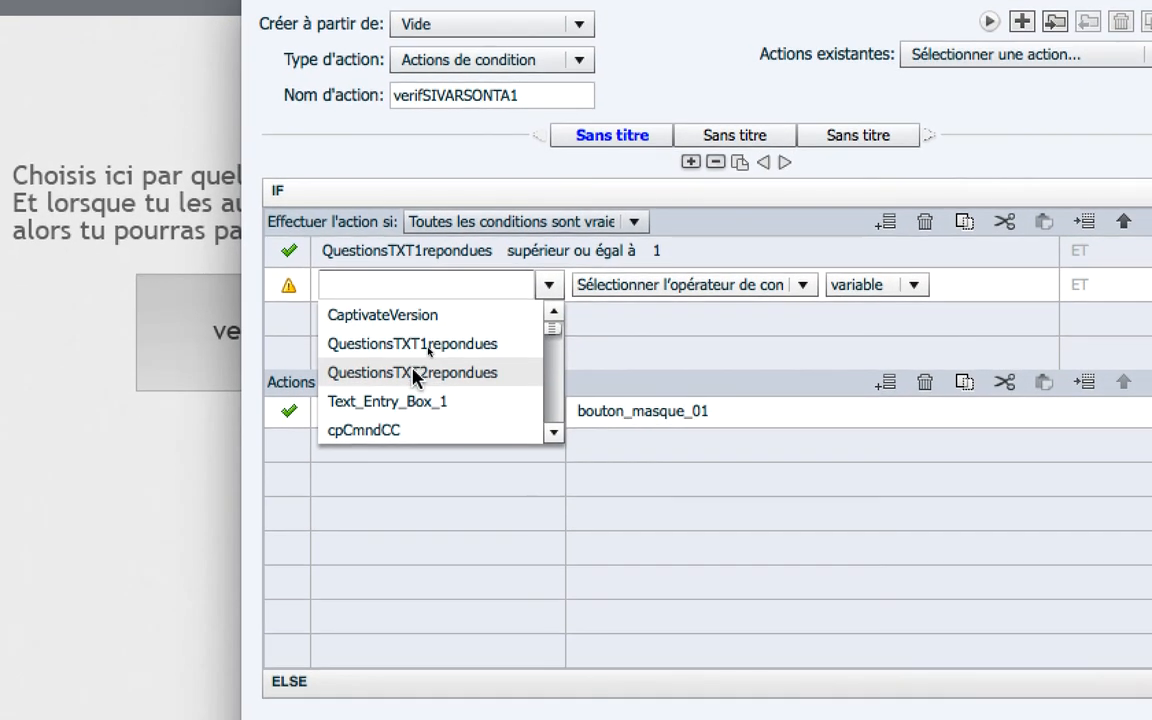
{"action": "left_click", "coordinate": [414, 394]}
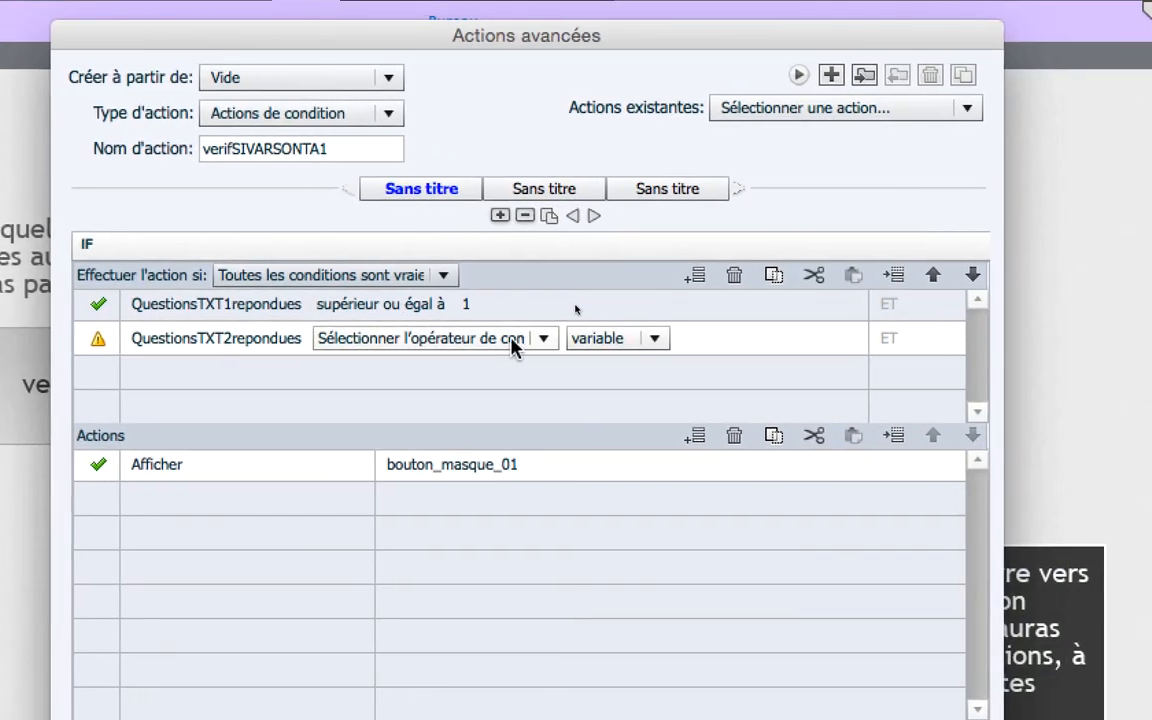
{"action": "left_click", "coordinate": [728, 328]}
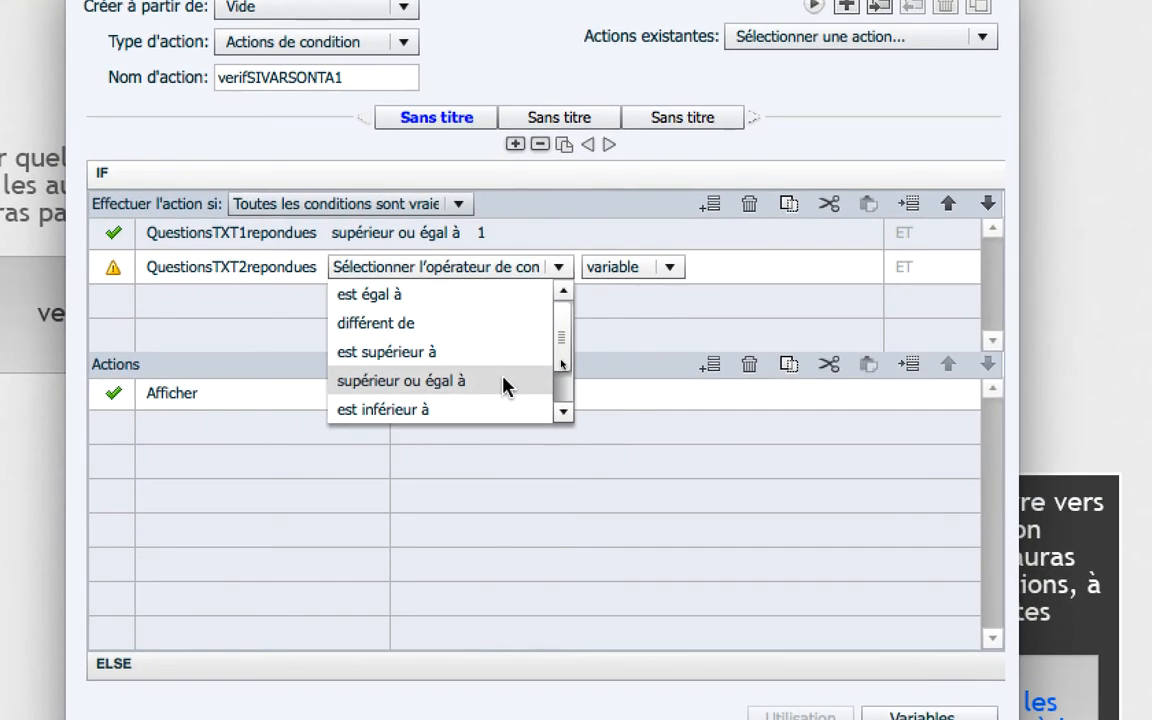
{"action": "left_click", "coordinate": [504, 388]}
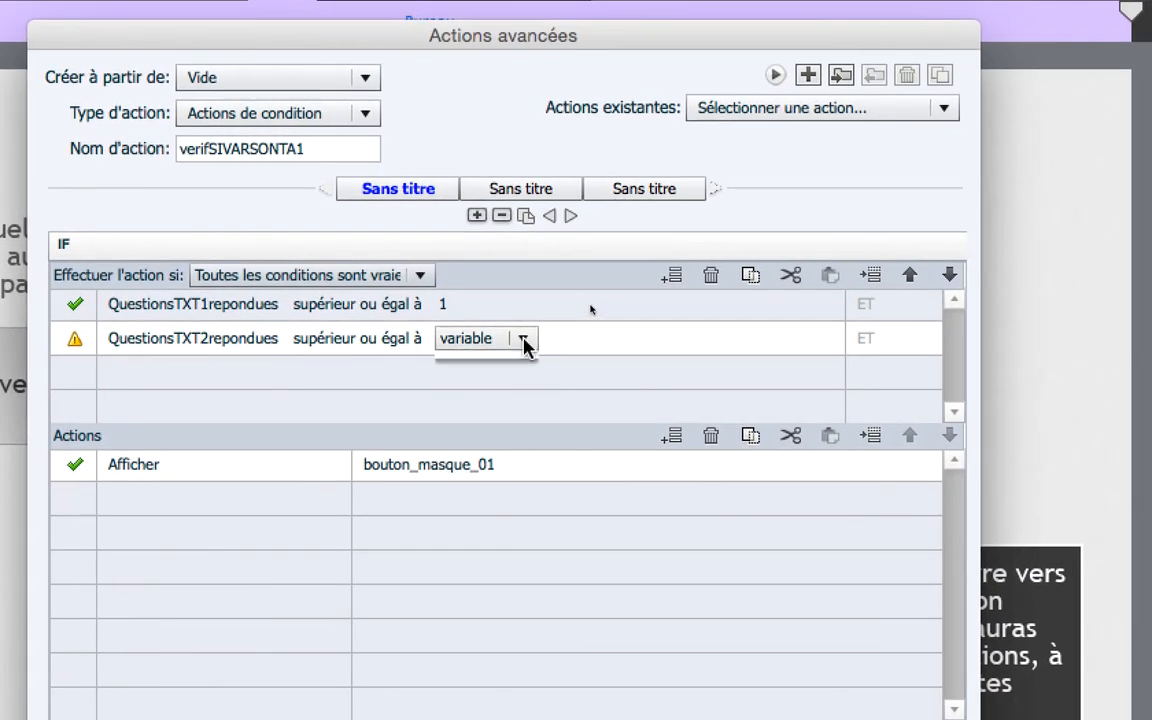
{"action": "left_click", "coordinate": [524, 343]}
{"action": "left_click", "coordinate": [523, 398]}
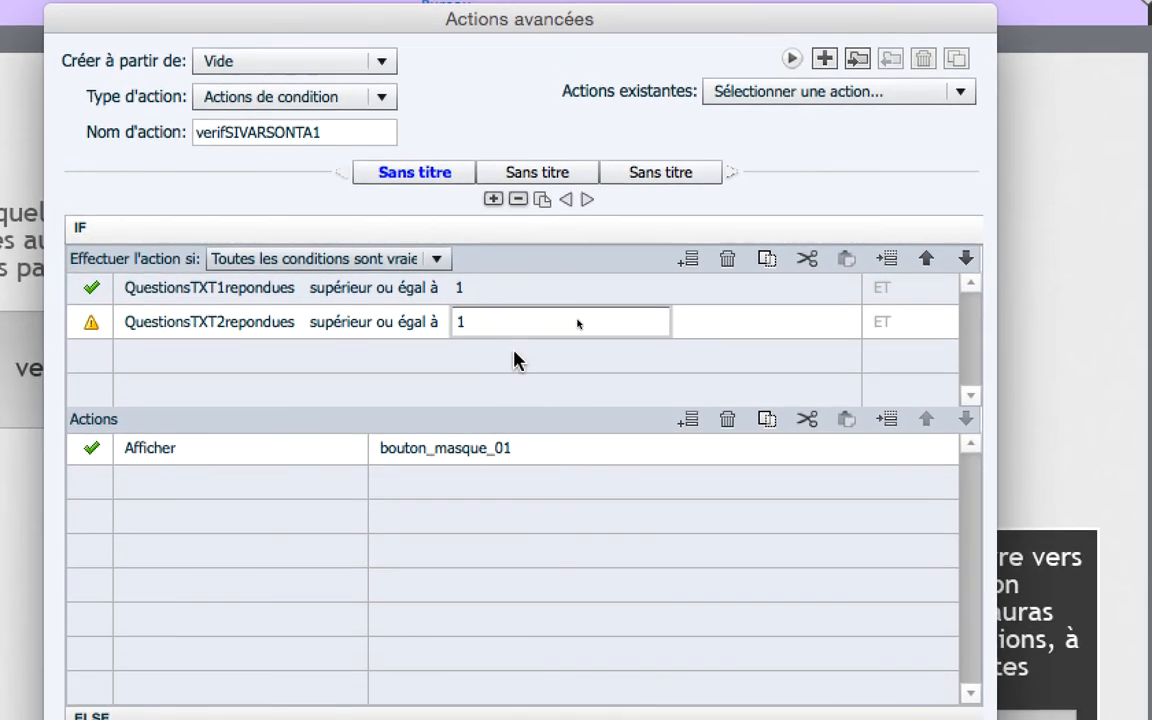
{"action": "key", "text": "Return"}
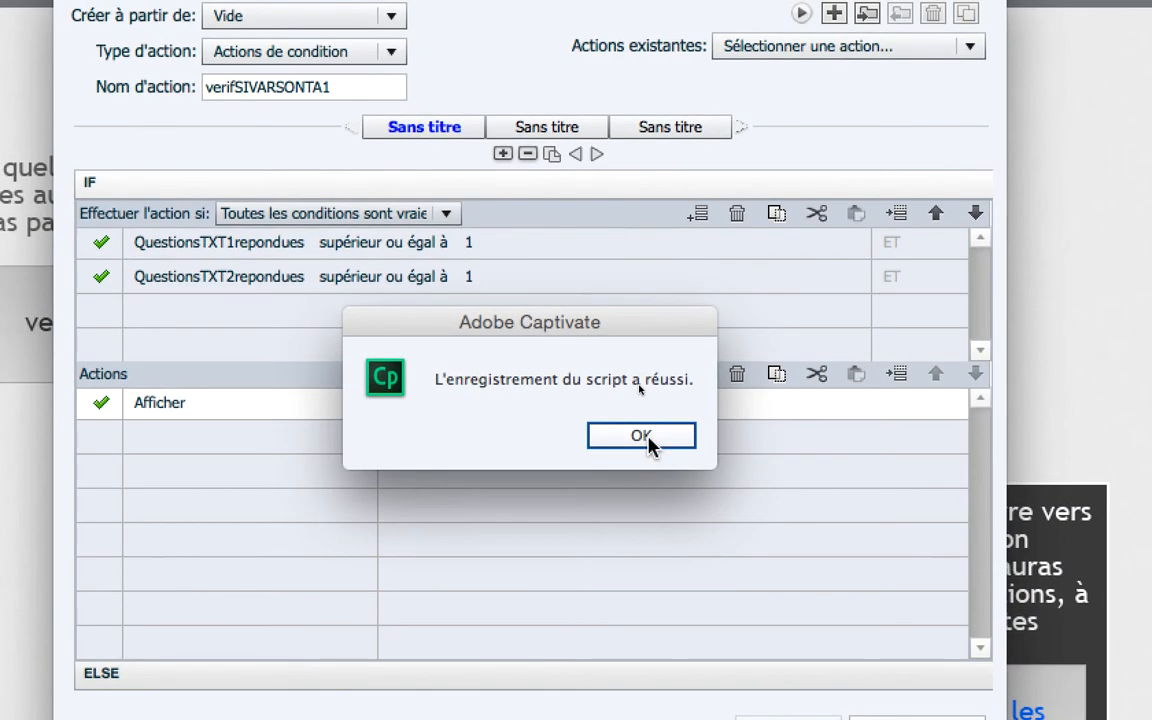
Step: Save the verifSIVARSONTA1 action, check it among the existing actions, and close the advanced actions dialog
{"action": "left_click", "coordinate": [648, 438]}
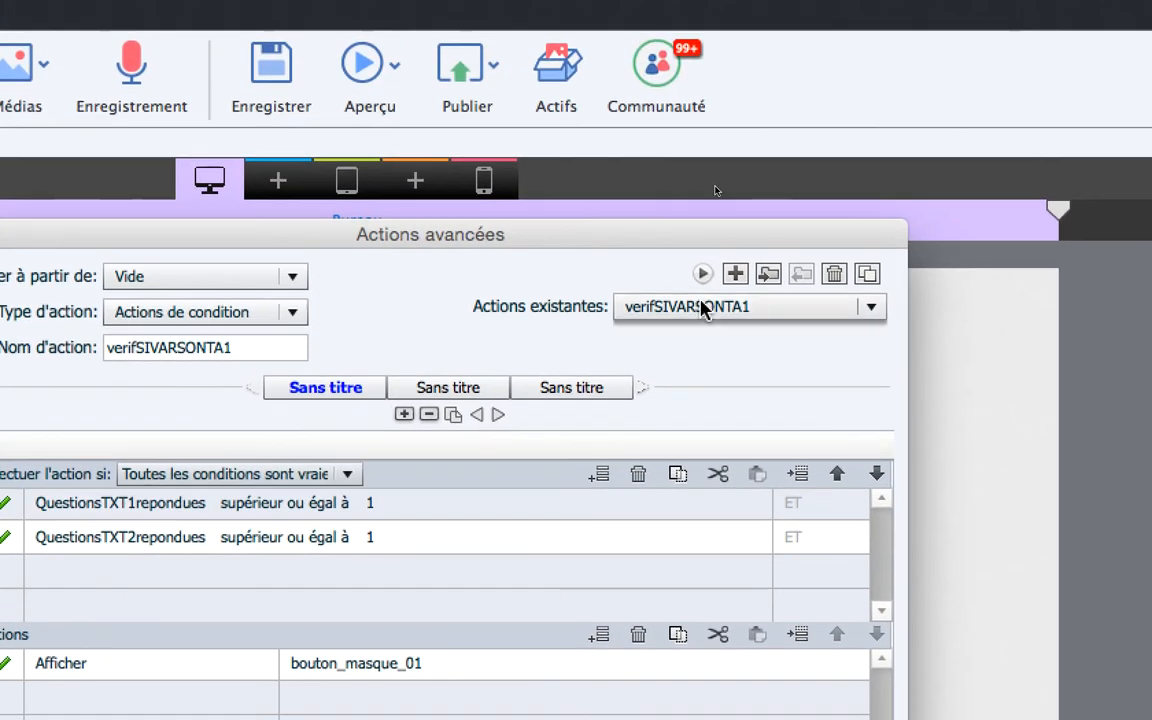
{"action": "left_click", "coordinate": [703, 309]}
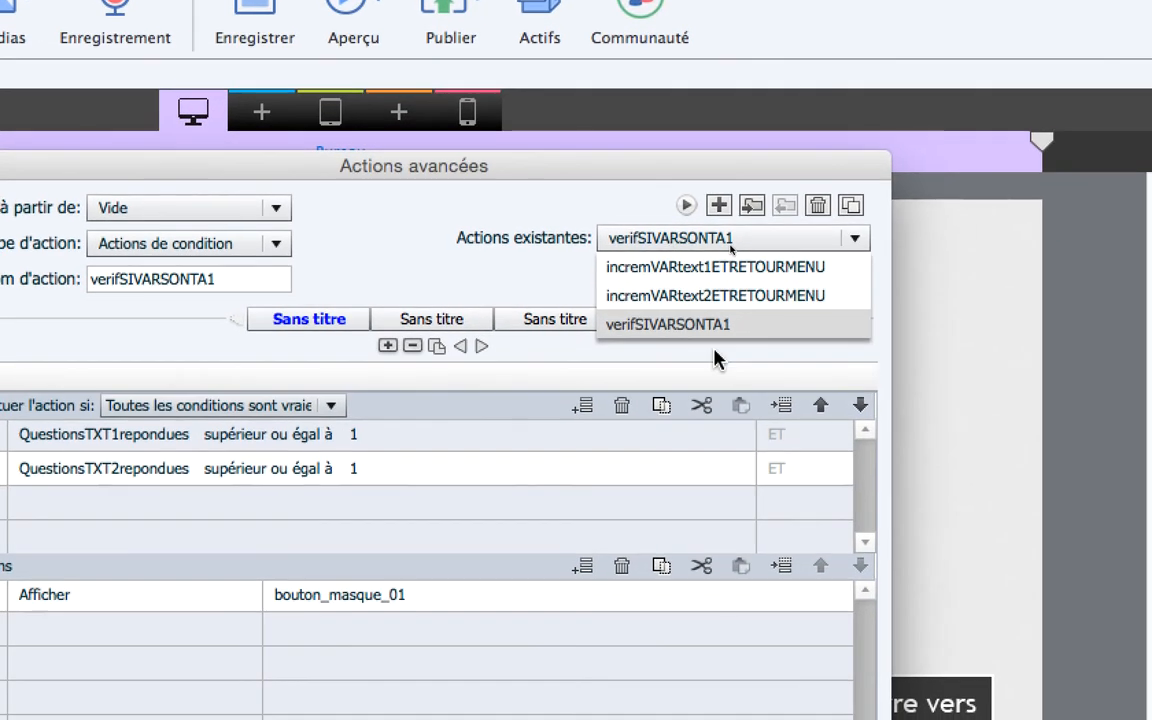
{"action": "left_click", "coordinate": [719, 359]}
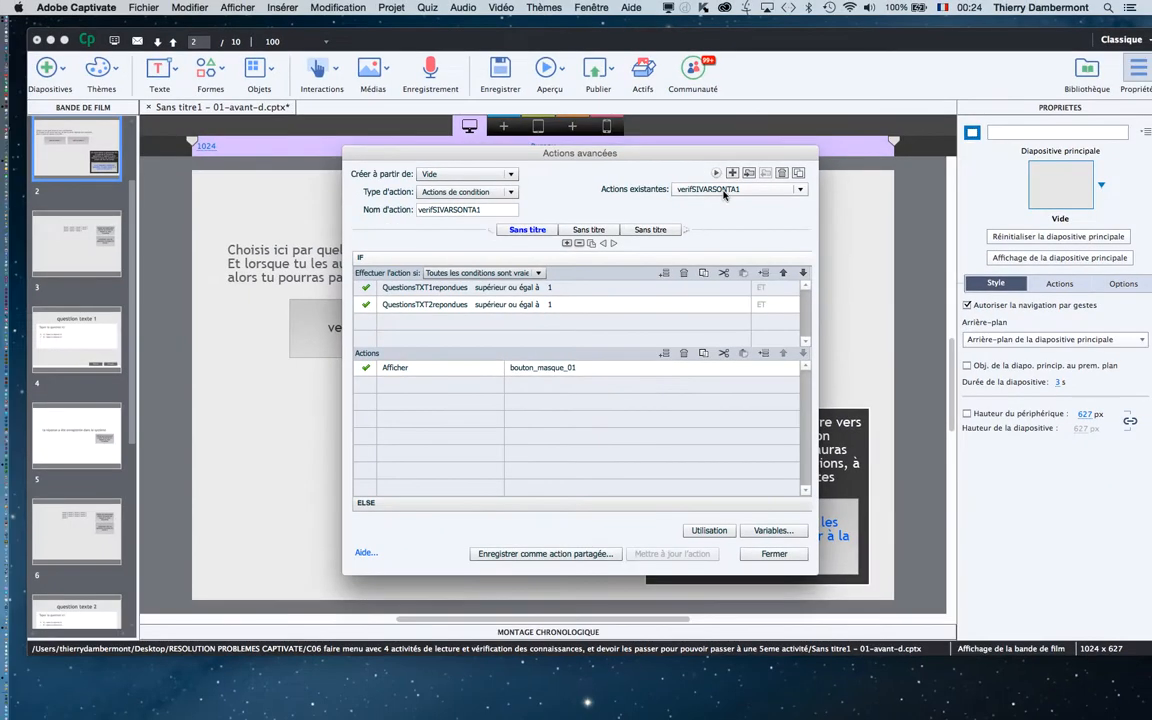
{"action": "left_click", "coordinate": [773, 555]}
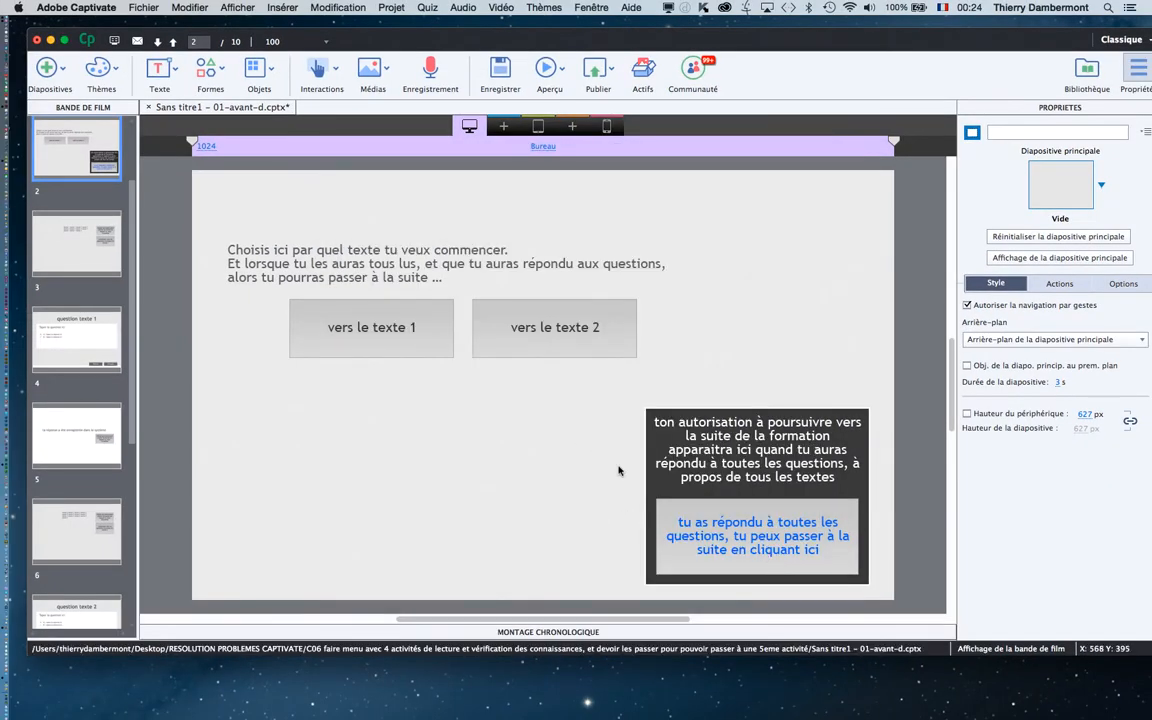
Step: Examine the object name and caption of the hidden continue button bouton_masque_01 on the menu slide
{"action": "left_click", "coordinate": [727, 527]}
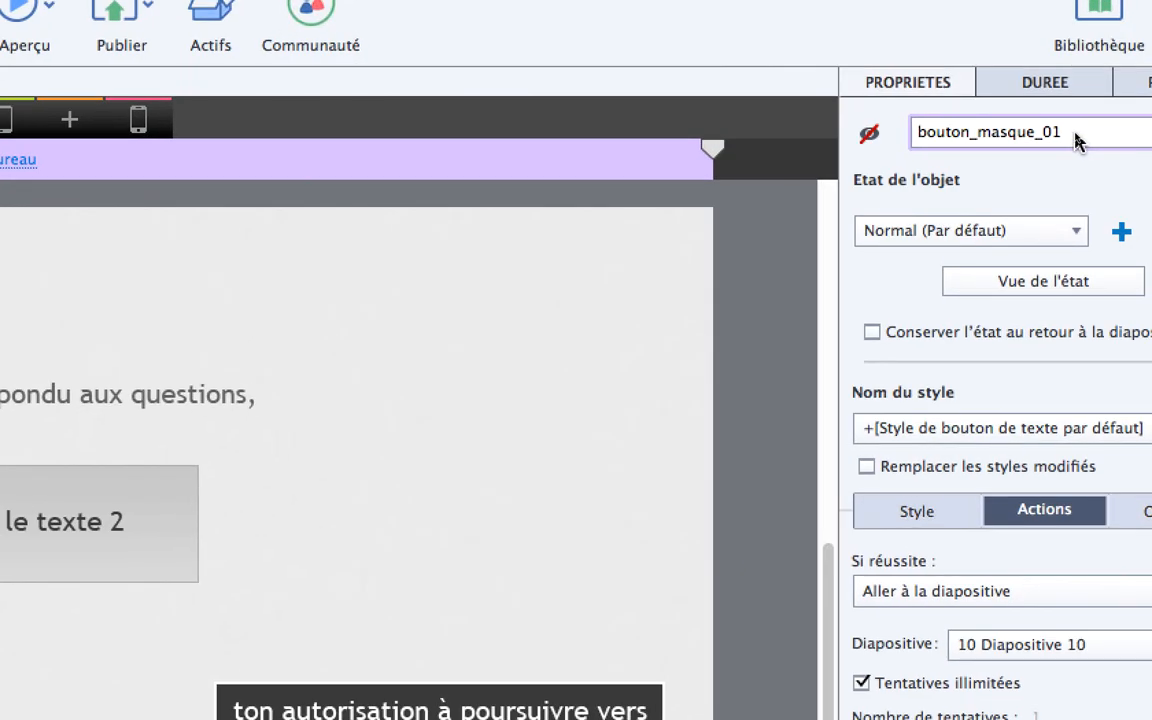
{"action": "left_click_drag", "start_coordinate": [1075, 133], "coordinate": [1035, 130]}
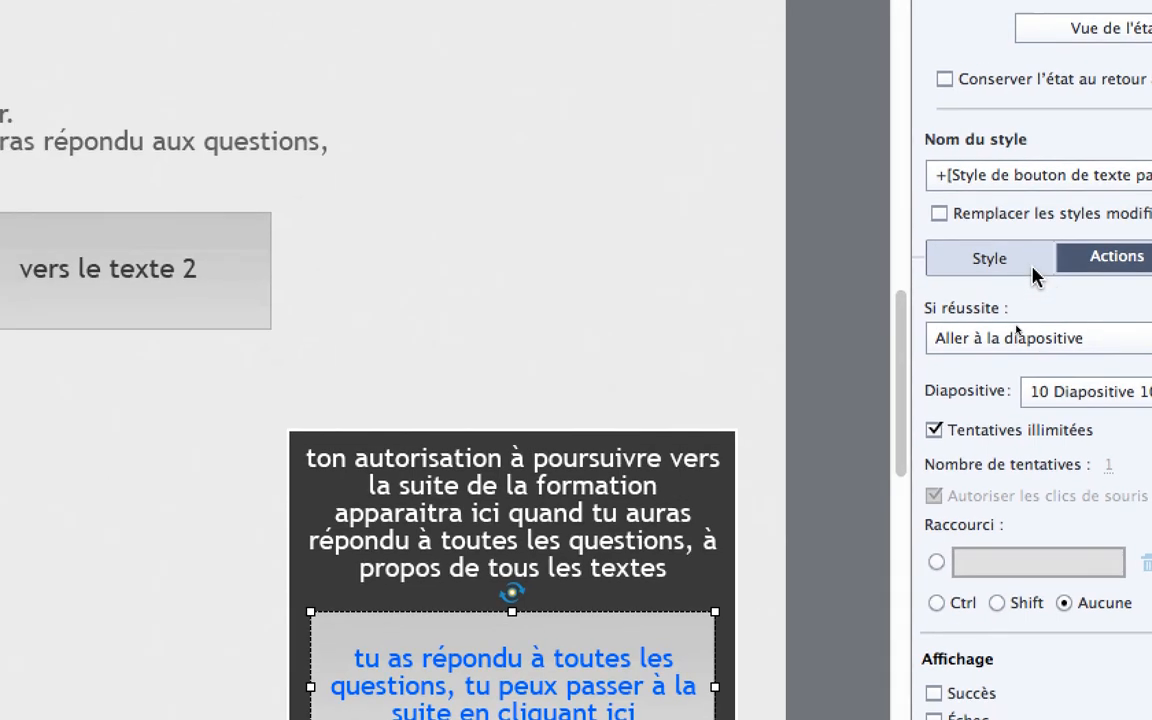
{"action": "left_click", "coordinate": [908, 224]}
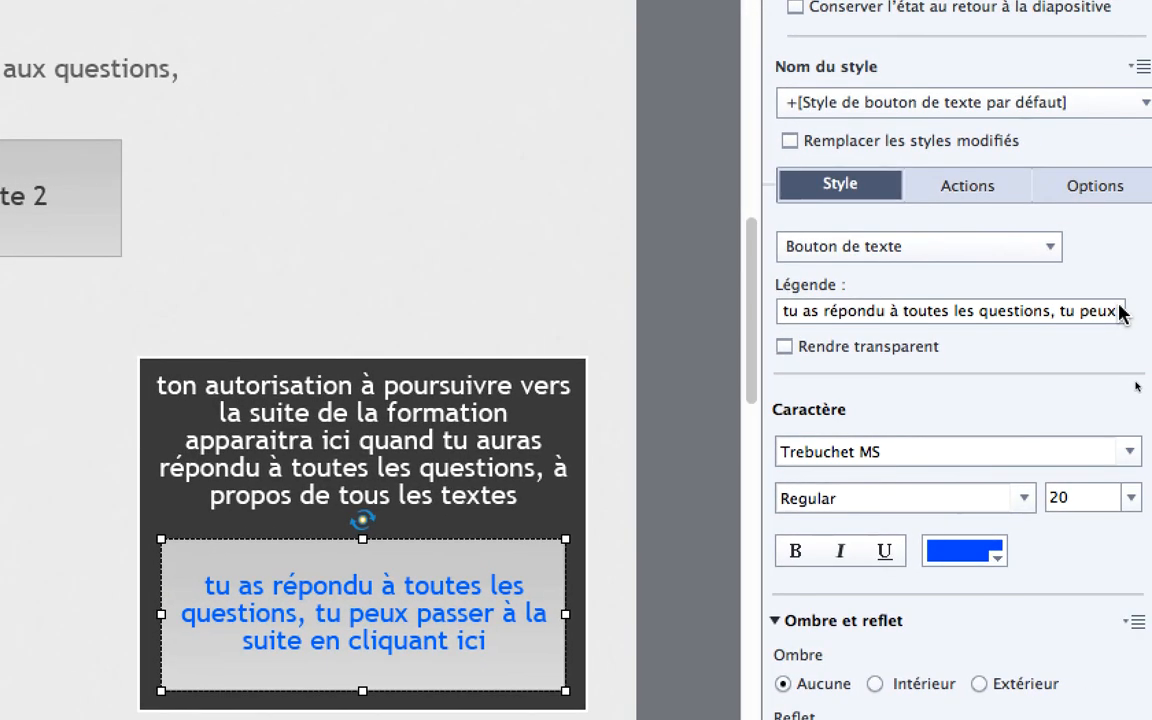
{"action": "left_click_drag", "start_coordinate": [1151, 386], "coordinate": [1099, 388]}
{"action": "left_click_drag", "start_coordinate": [1063, 316], "coordinate": [890, 306]}
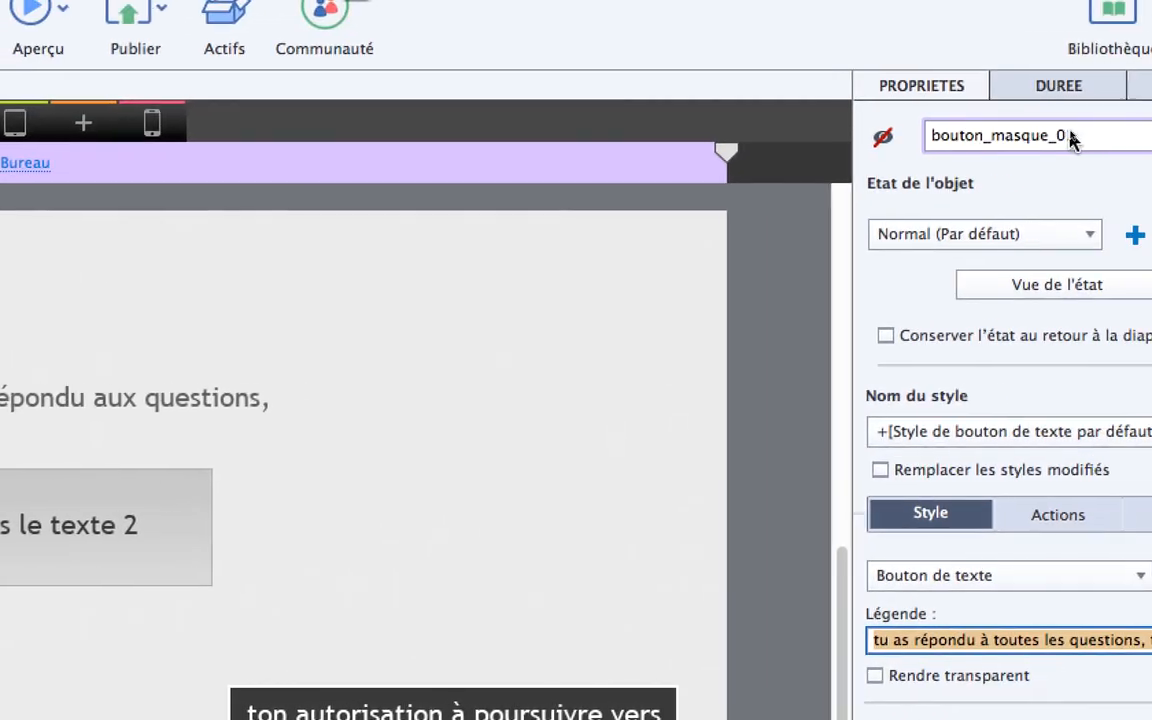
{"action": "left_click_drag", "start_coordinate": [1072, 140], "coordinate": [929, 138]}
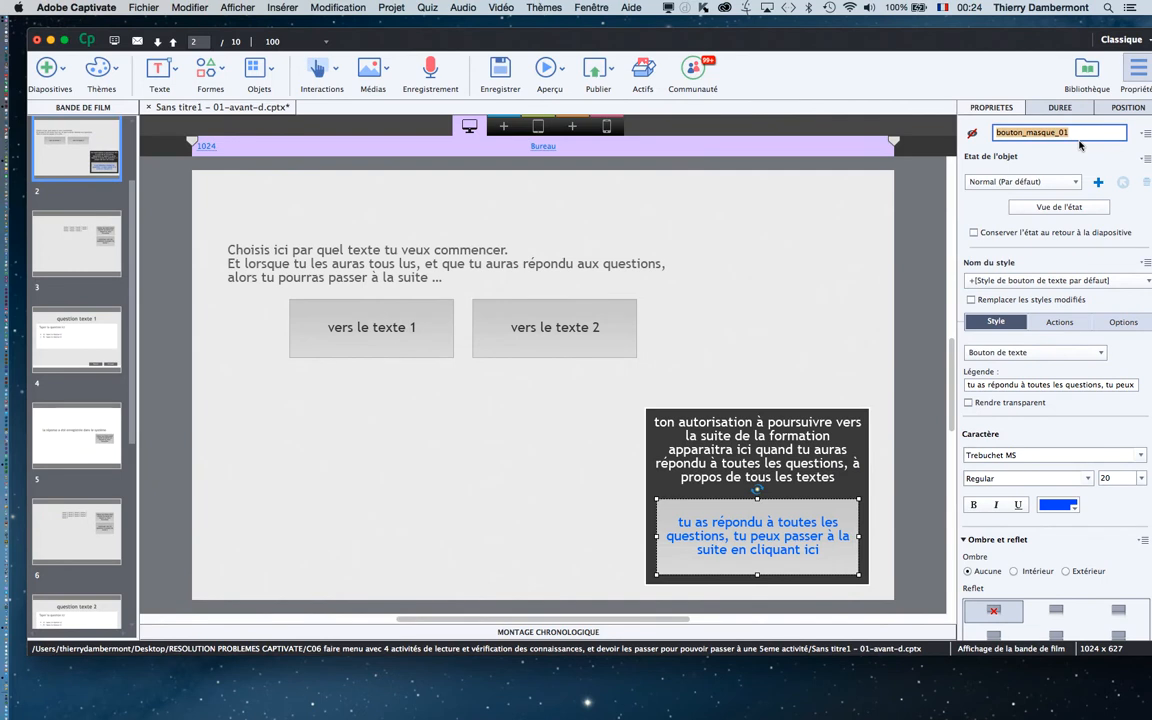
{"action": "left_click", "coordinate": [819, 235]}
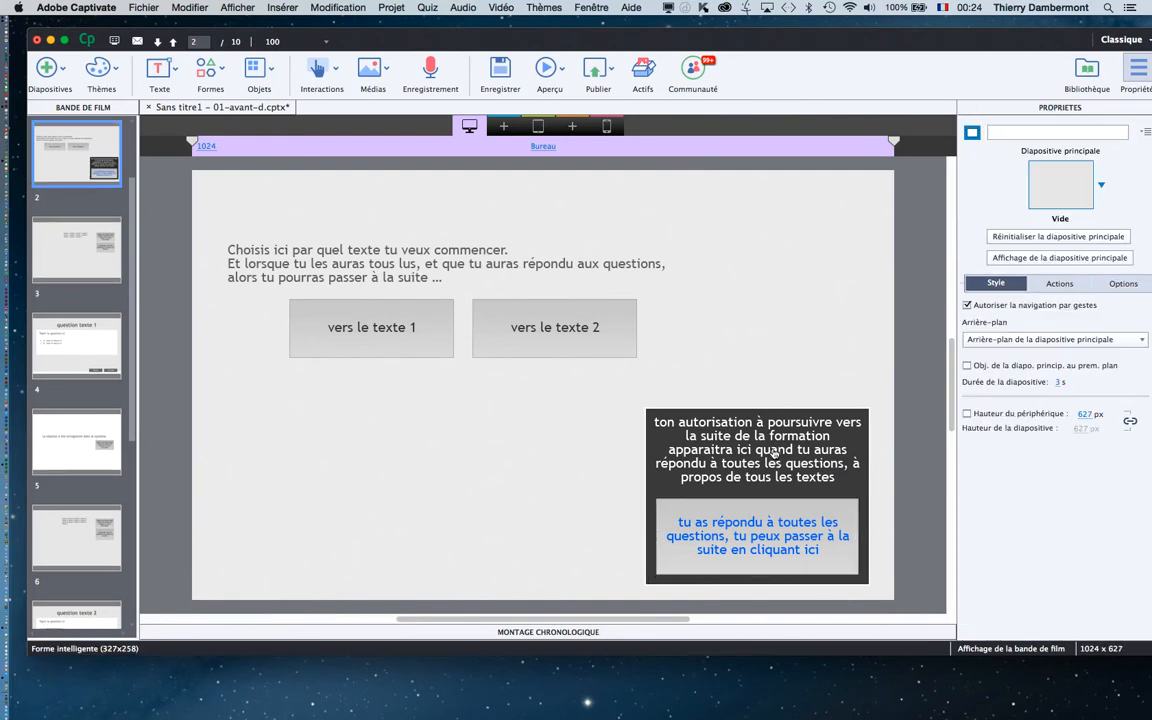
{"action": "left_click", "coordinate": [757, 548]}
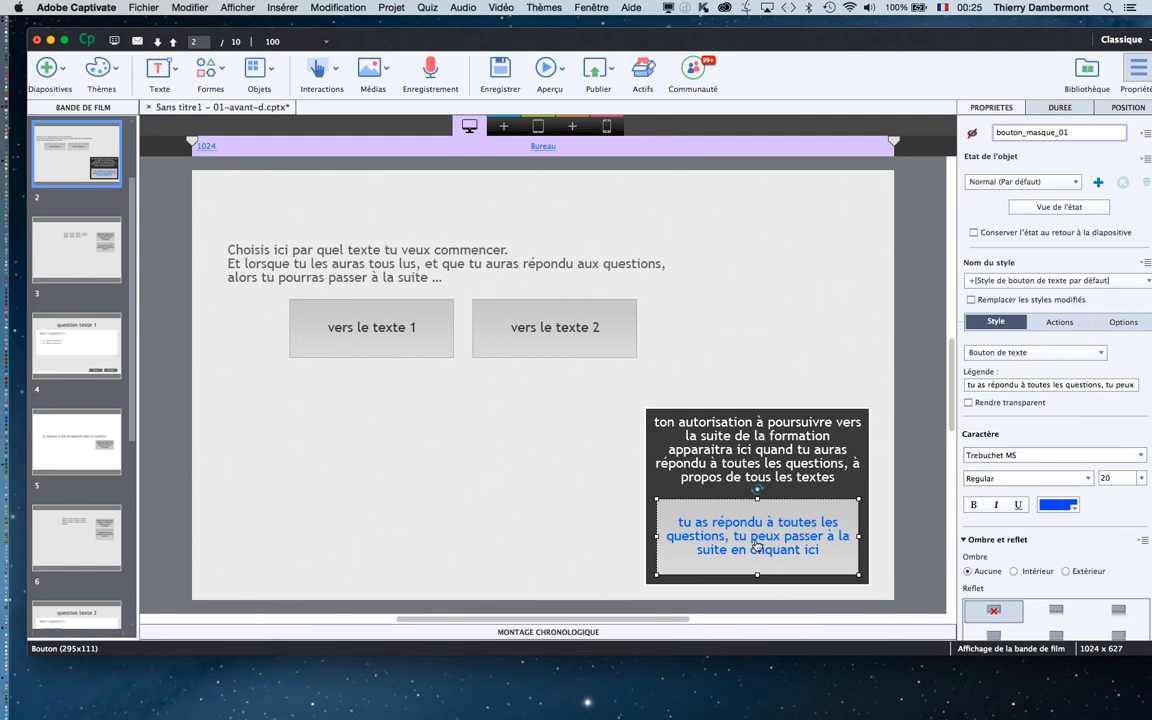
Step: Set the menu slide's opening action to Exécuter des actions avancées with the script verifSIVARSONTA1
{"action": "left_click", "coordinate": [835, 361]}
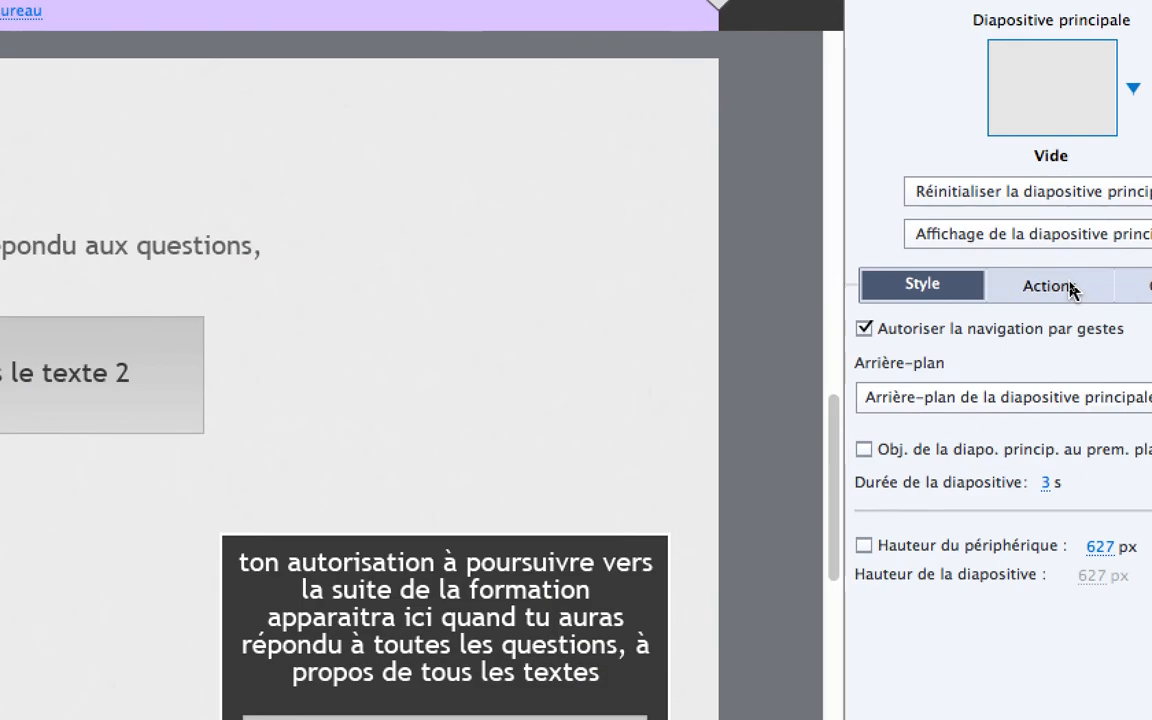
{"action": "left_click", "coordinate": [1068, 285]}
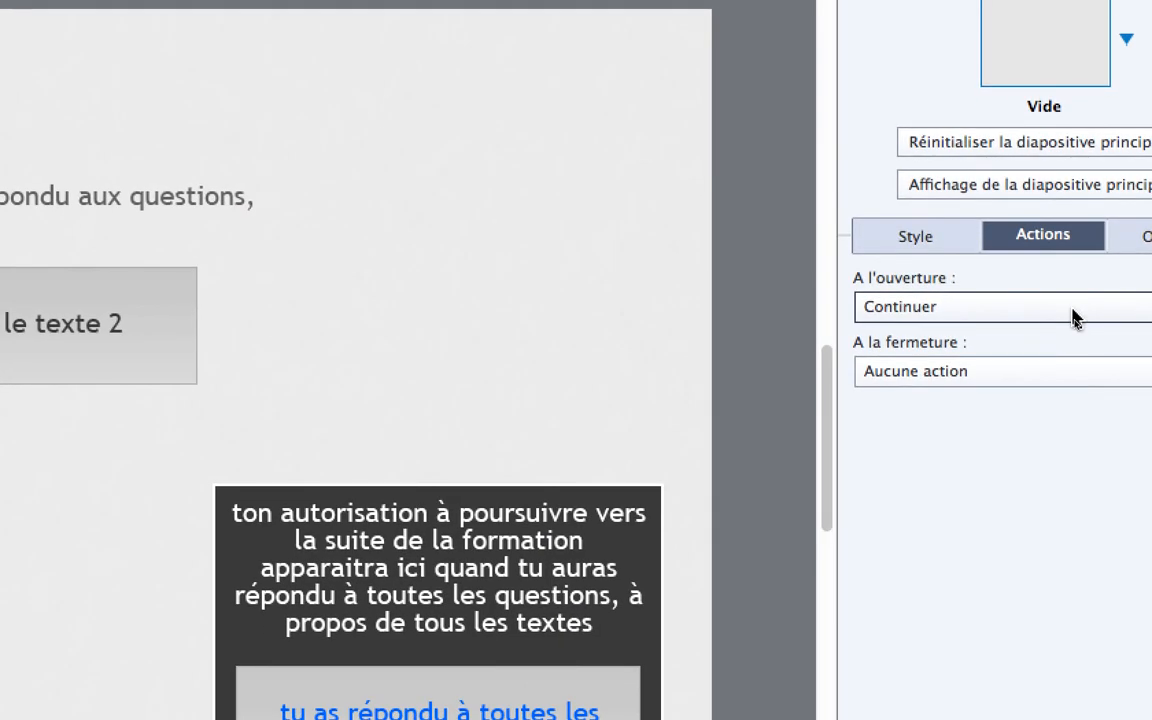
{"action": "left_click", "coordinate": [1061, 310]}
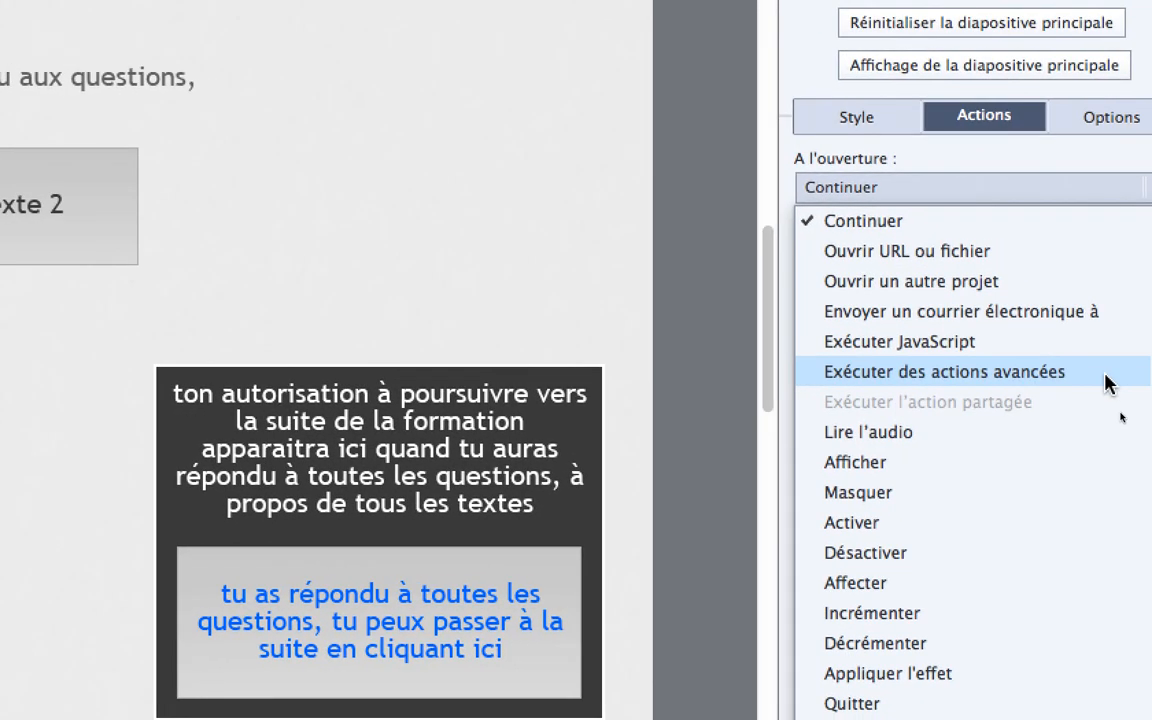
{"action": "left_click", "coordinate": [1106, 372]}
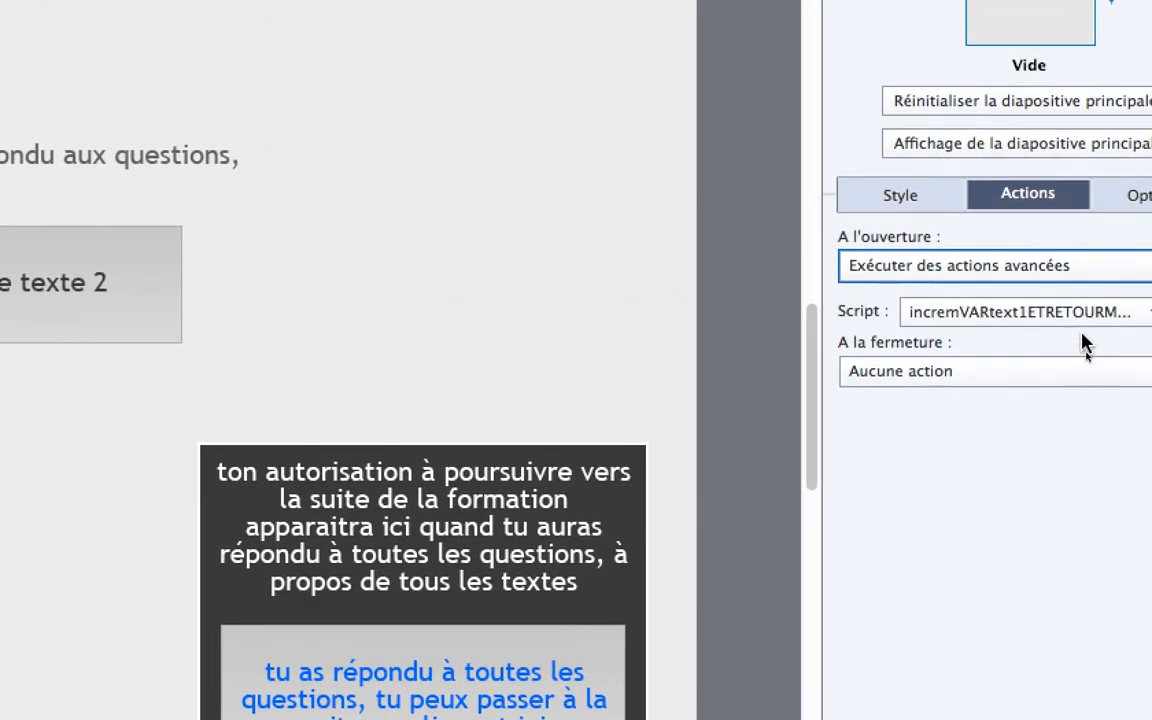
{"action": "left_click", "coordinate": [1037, 245]}
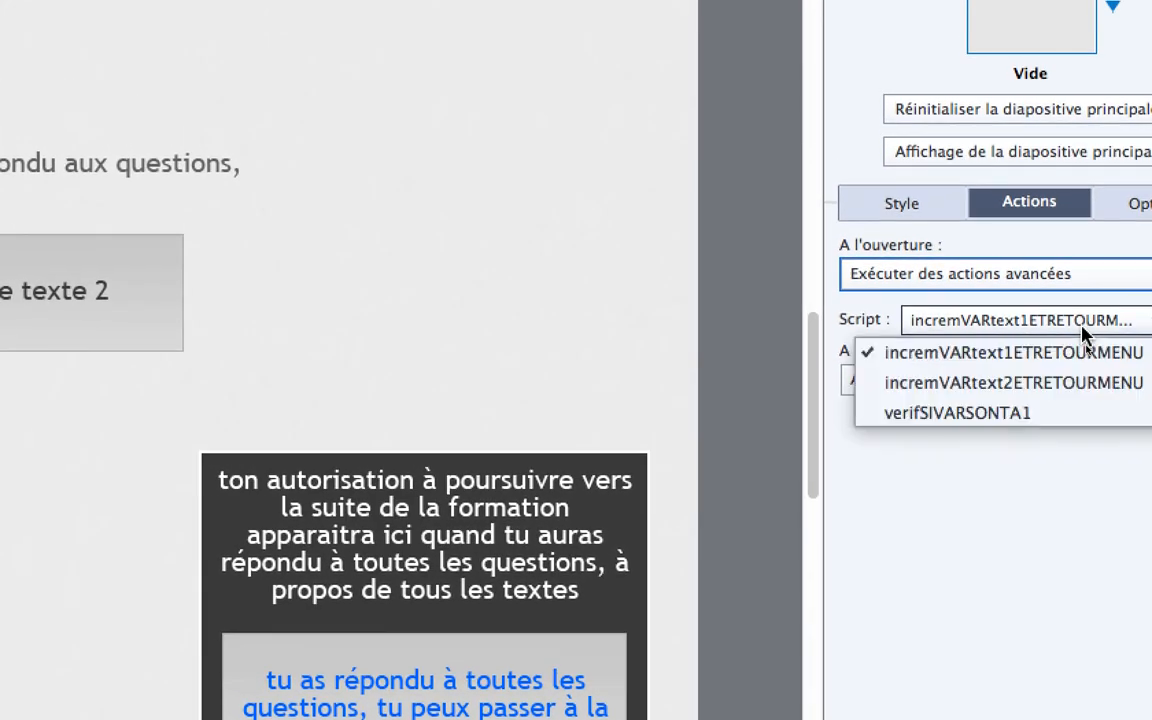
{"action": "left_click", "coordinate": [1081, 418]}
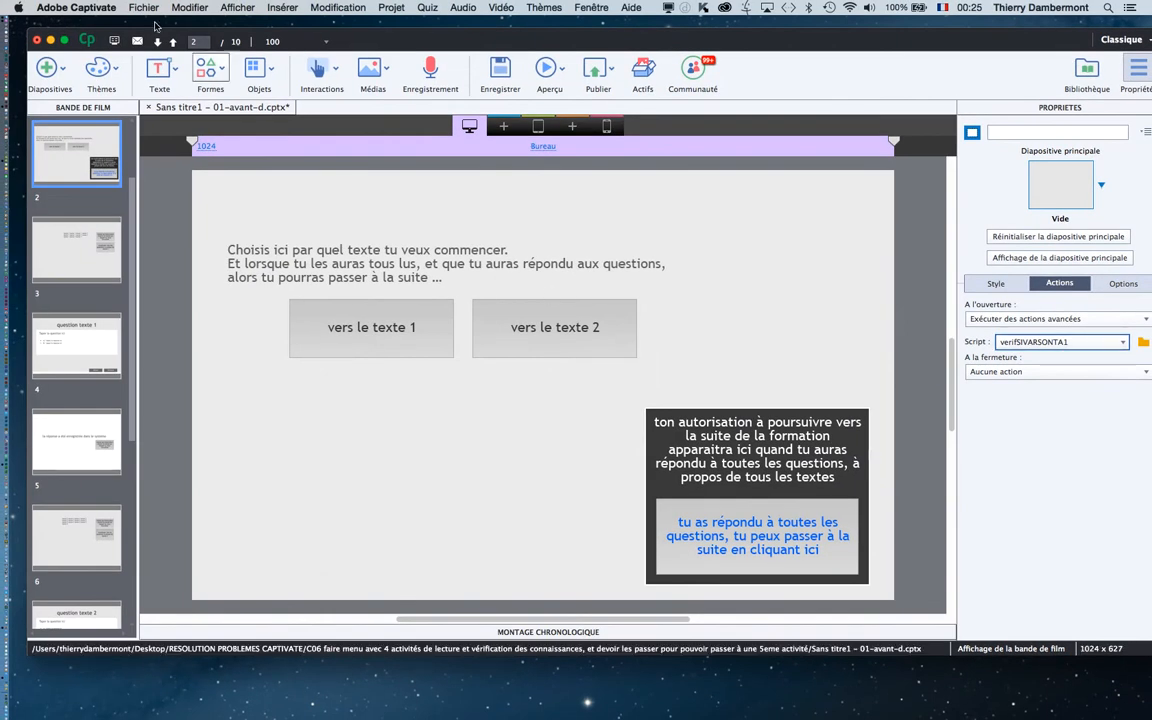
Step: Save the project and preview it as HTML5 in the Firefox browser
{"action": "left_click", "coordinate": [143, 7]}
{"action": "left_click", "coordinate": [165, 123]}
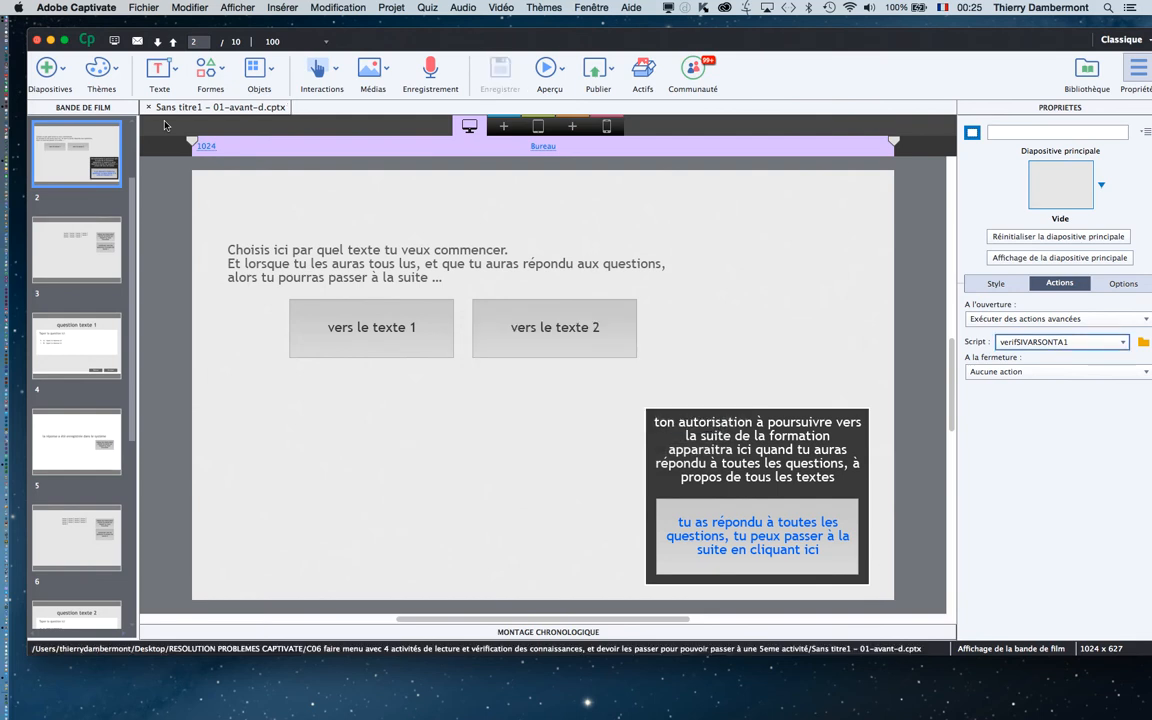
{"action": "left_click", "coordinate": [548, 70]}
{"action": "left_click", "coordinate": [587, 193]}
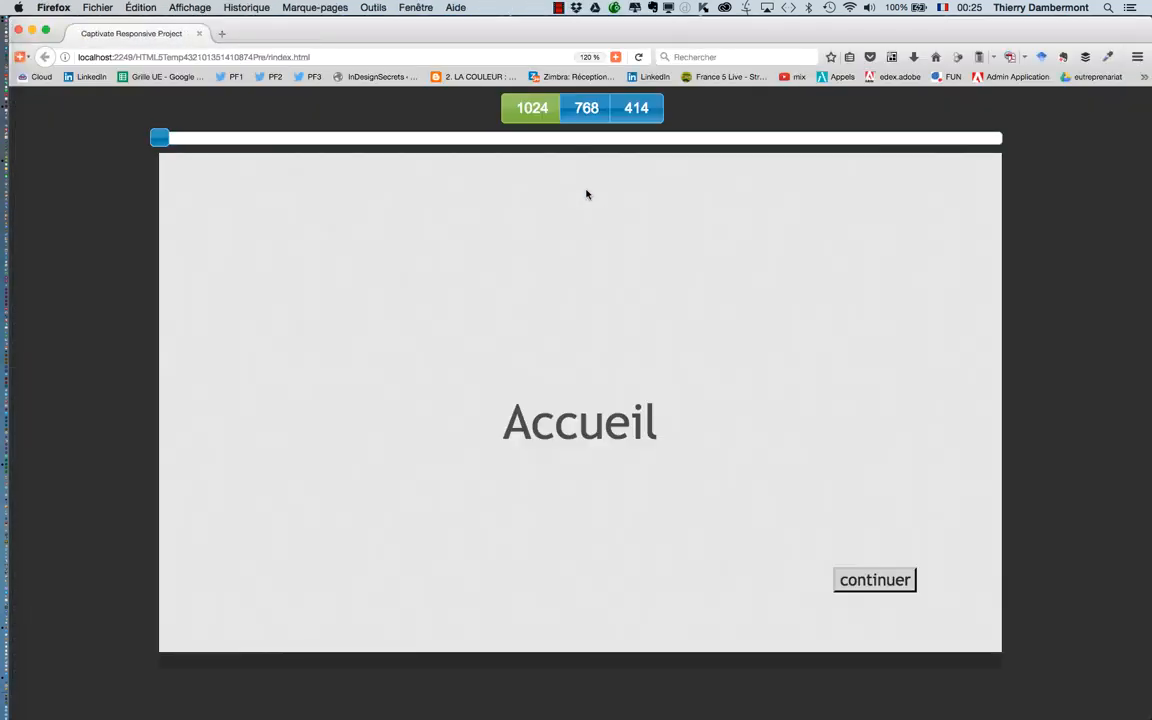
Step: In the preview, continue from the home slide to the menu and visit texts 1 and 2, returning to the menu without opening their questions
{"action": "left_click", "coordinate": [880, 585]}
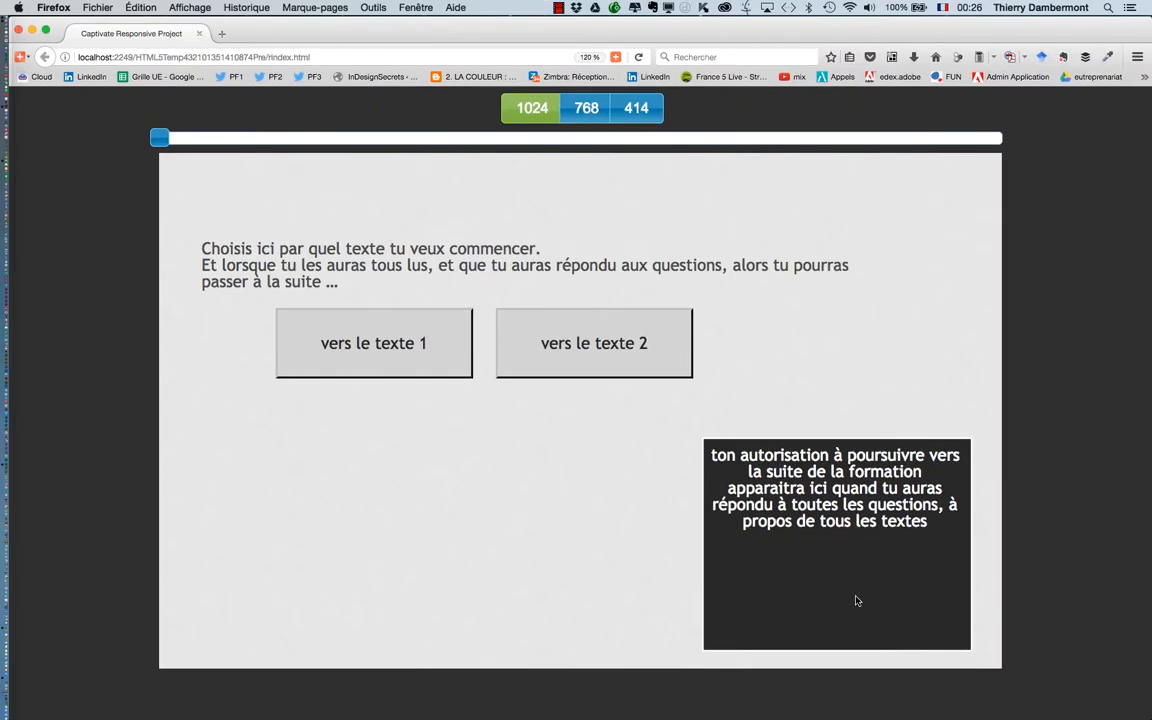
{"action": "left_click", "coordinate": [390, 360]}
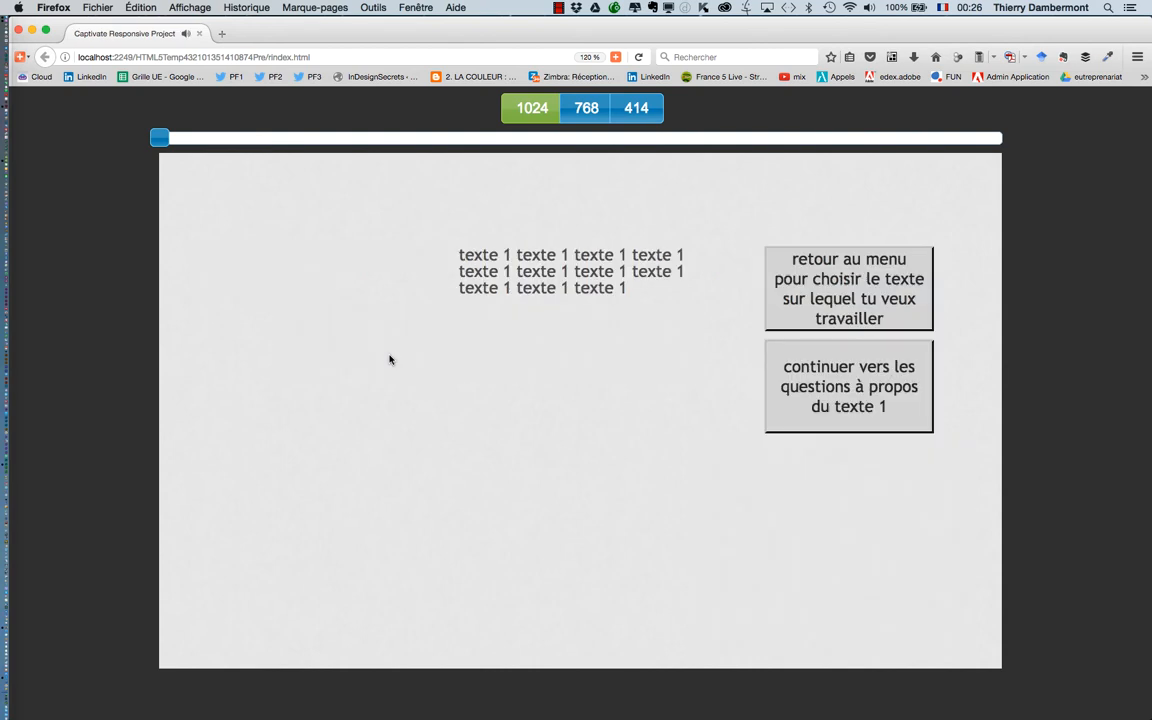
{"action": "left_click", "coordinate": [845, 295]}
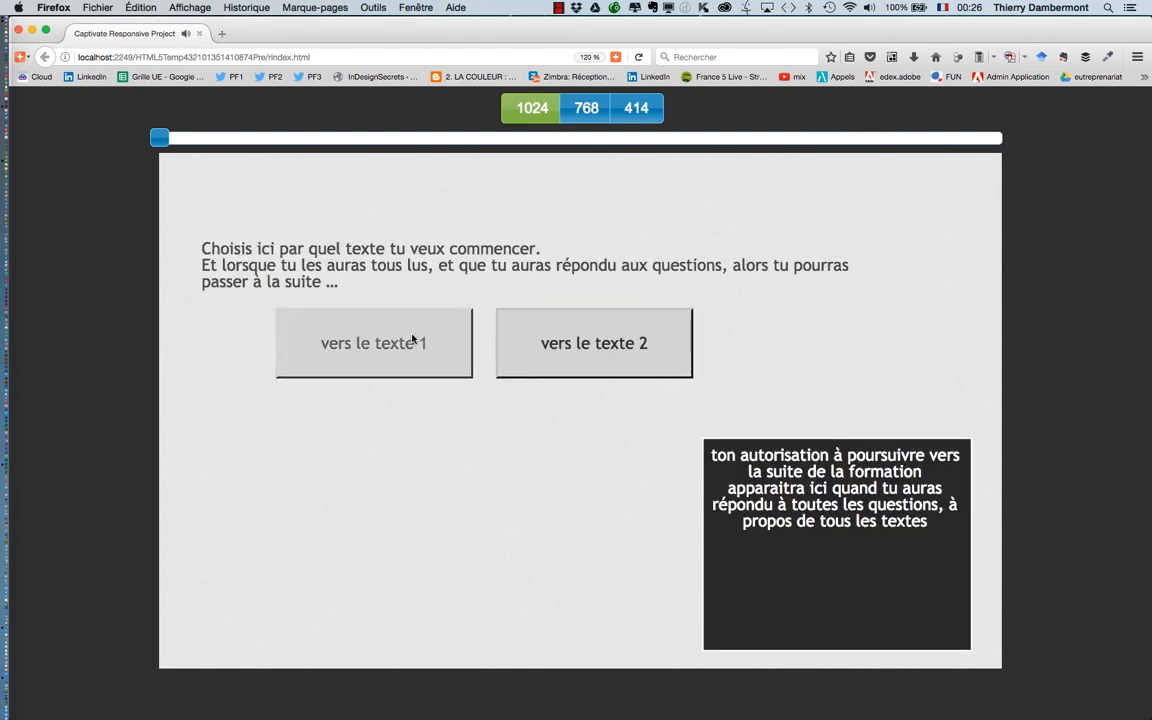
{"action": "left_click", "coordinate": [591, 354]}
{"action": "left_click", "coordinate": [799, 283]}
{"action": "left_click", "coordinate": [430, 330]}
{"action": "left_click", "coordinate": [867, 283]}
{"action": "left_click", "coordinate": [537, 330]}
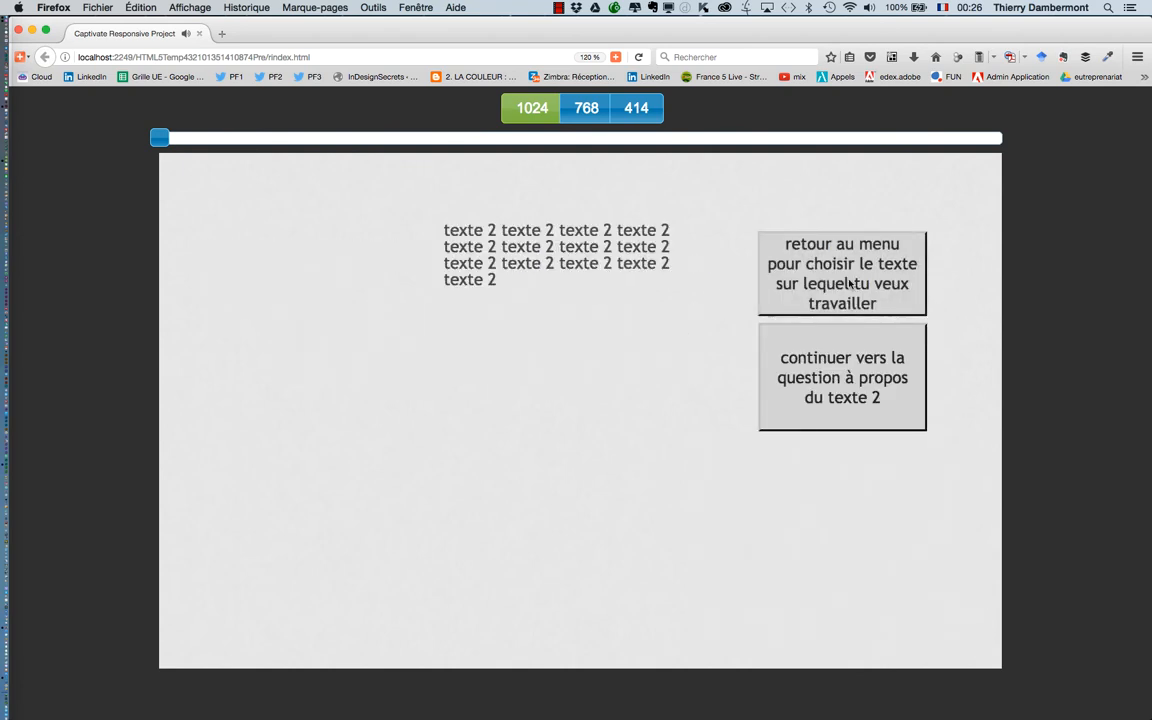
{"action": "left_click", "coordinate": [850, 285]}
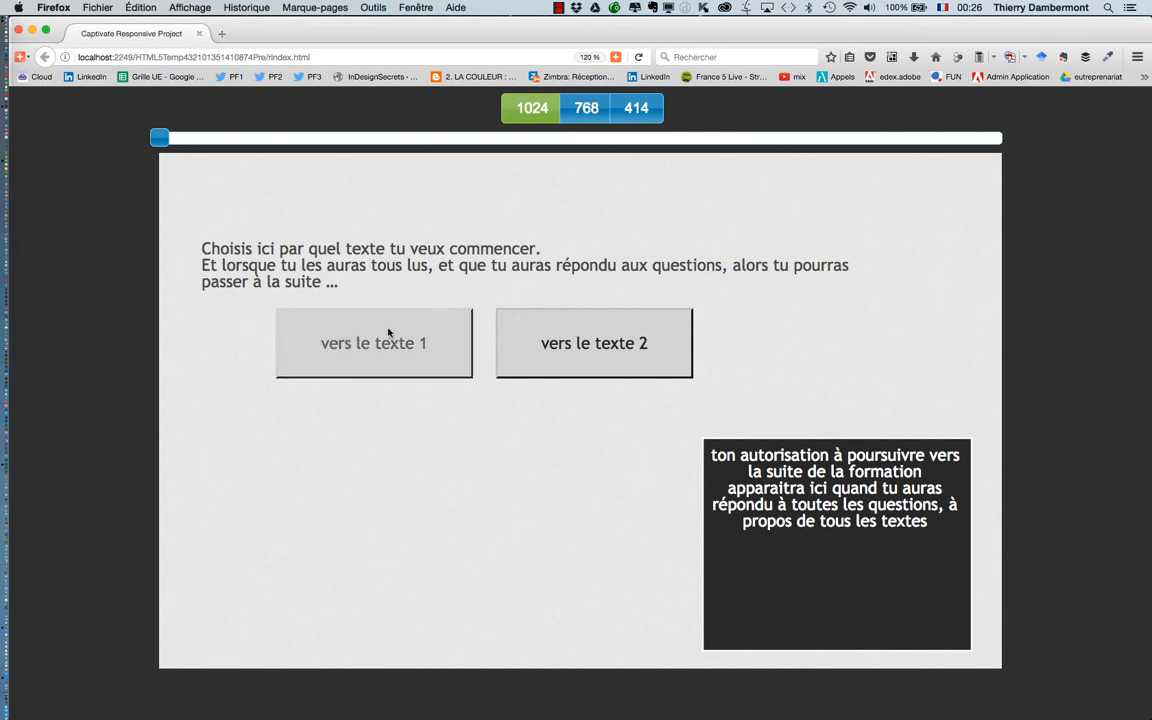
{"action": "left_click", "coordinate": [445, 336]}
{"action": "left_click", "coordinate": [869, 281]}
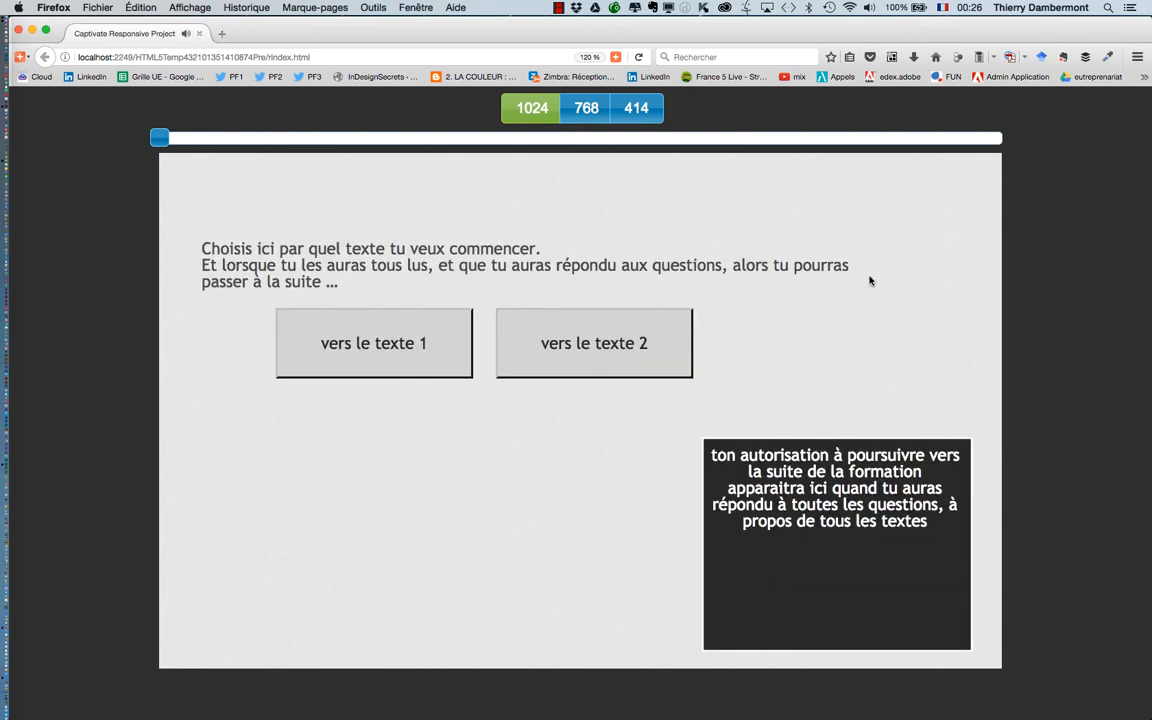
Step: Go through text 1 to its question, leave it unanswered, and return to the menu to check the hidden button
{"action": "left_click", "coordinate": [380, 338]}
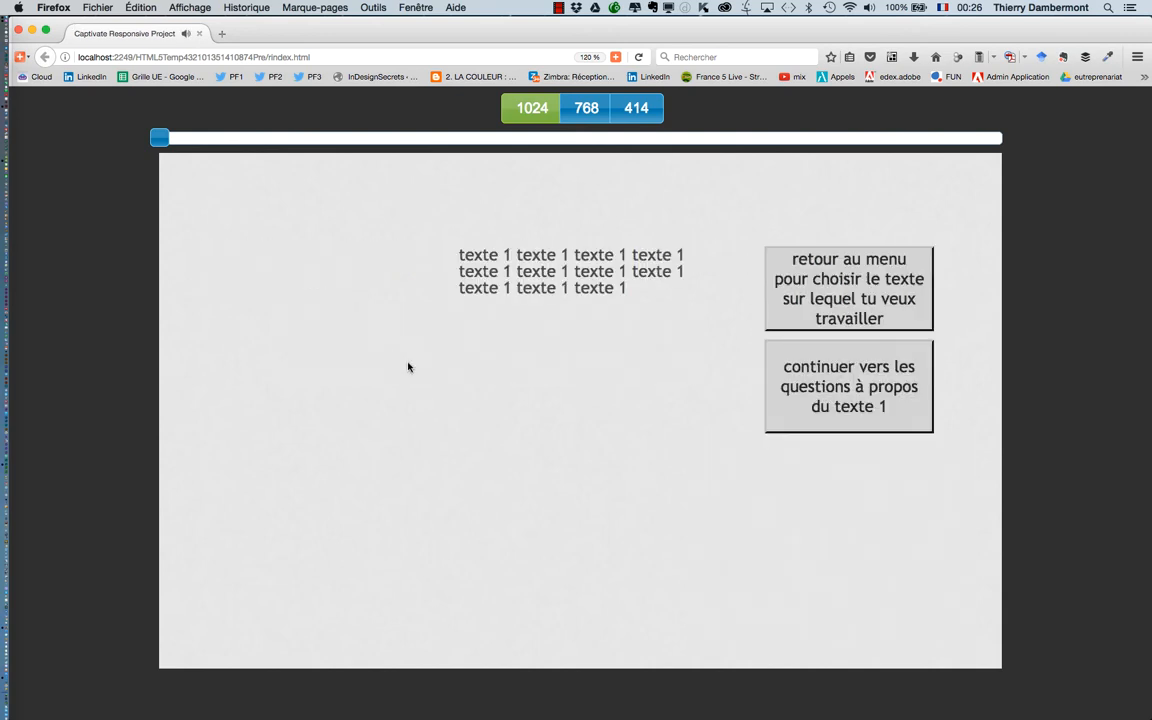
{"action": "left_click", "coordinate": [851, 404]}
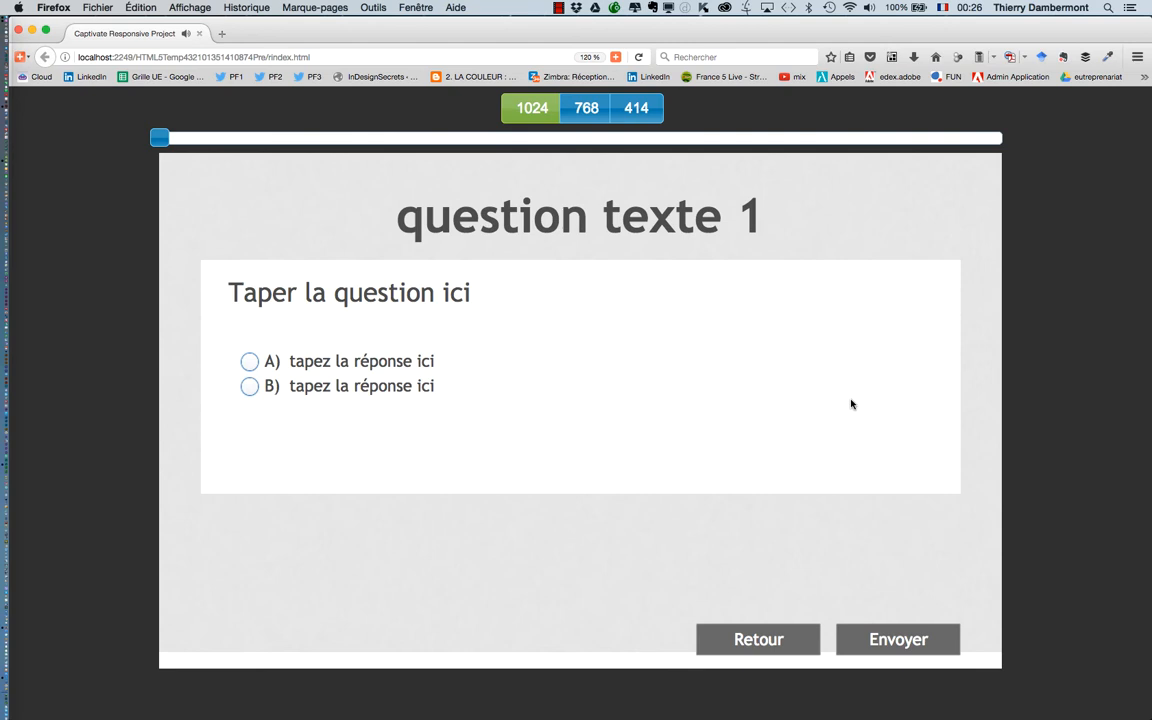
{"action": "left_click", "coordinate": [760, 641]}
{"action": "left_click", "coordinate": [815, 267]}
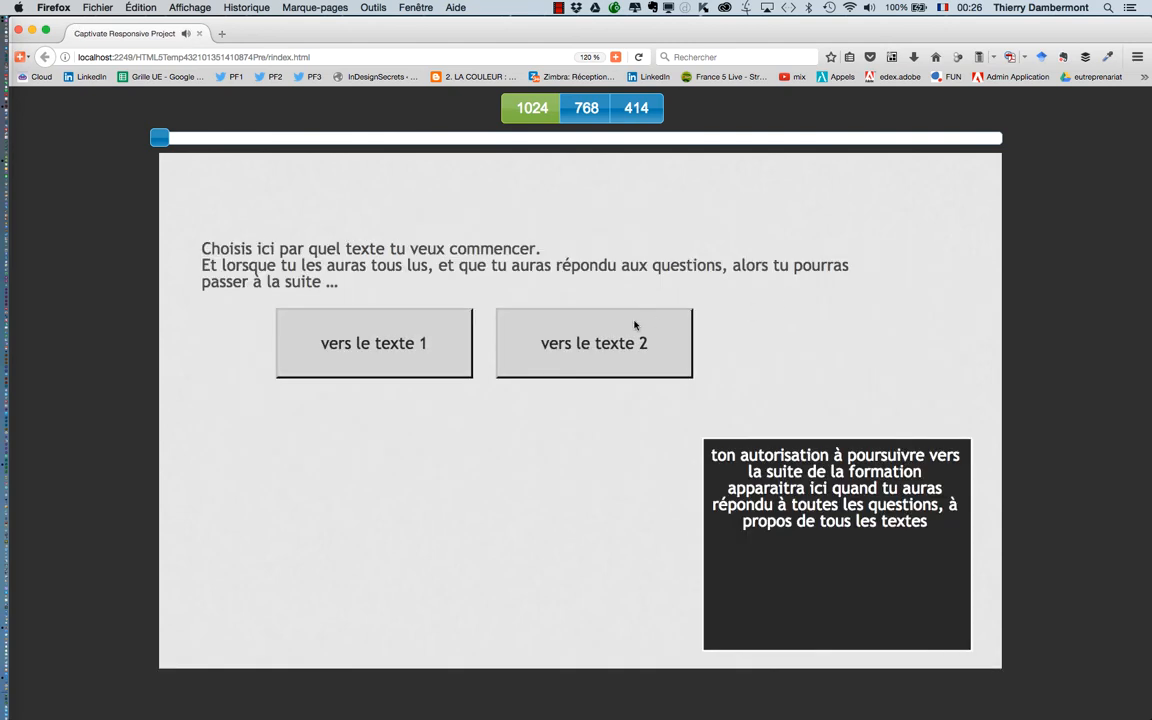
Step: Go through text 2 to its question, leave it unanswered, and return to the menu to check the hidden button
{"action": "left_click", "coordinate": [634, 340]}
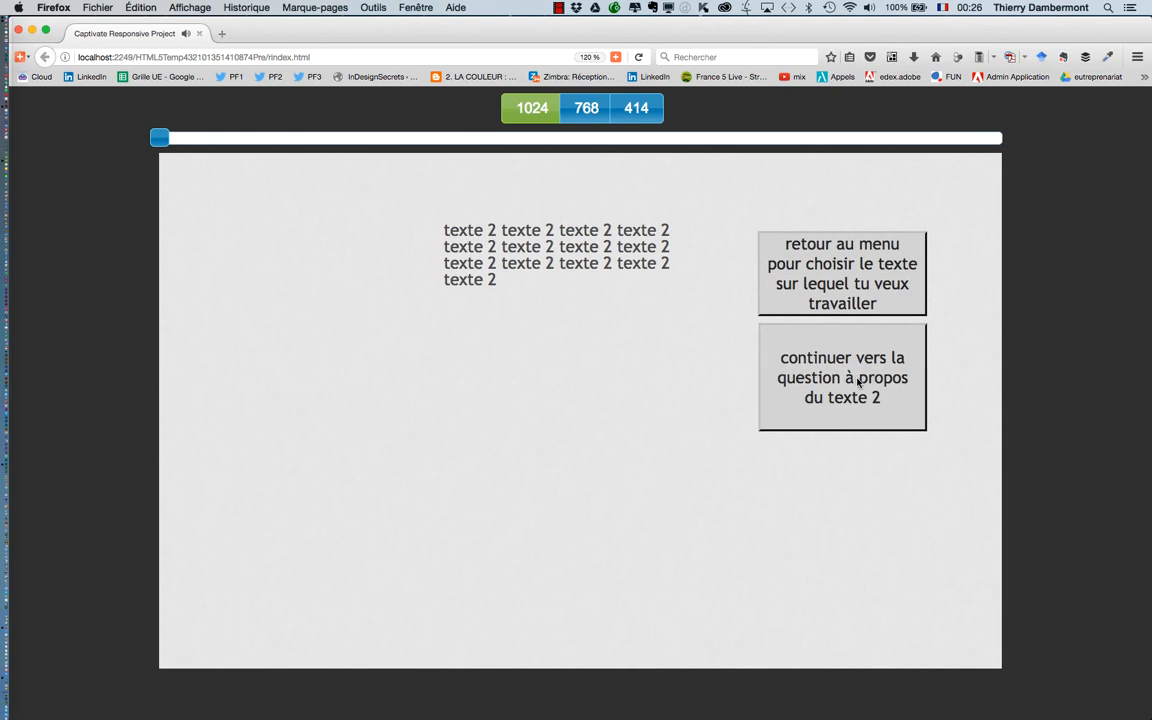
{"action": "left_click", "coordinate": [857, 382]}
{"action": "left_click", "coordinate": [770, 640]}
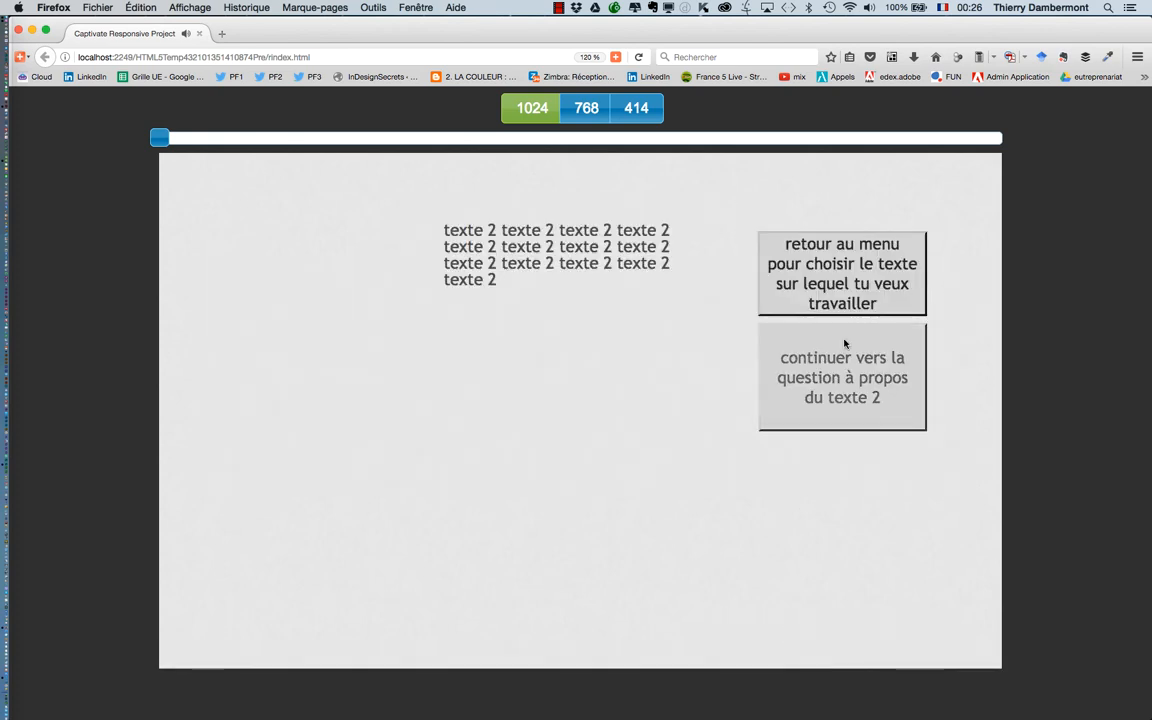
{"action": "left_click", "coordinate": [820, 283]}
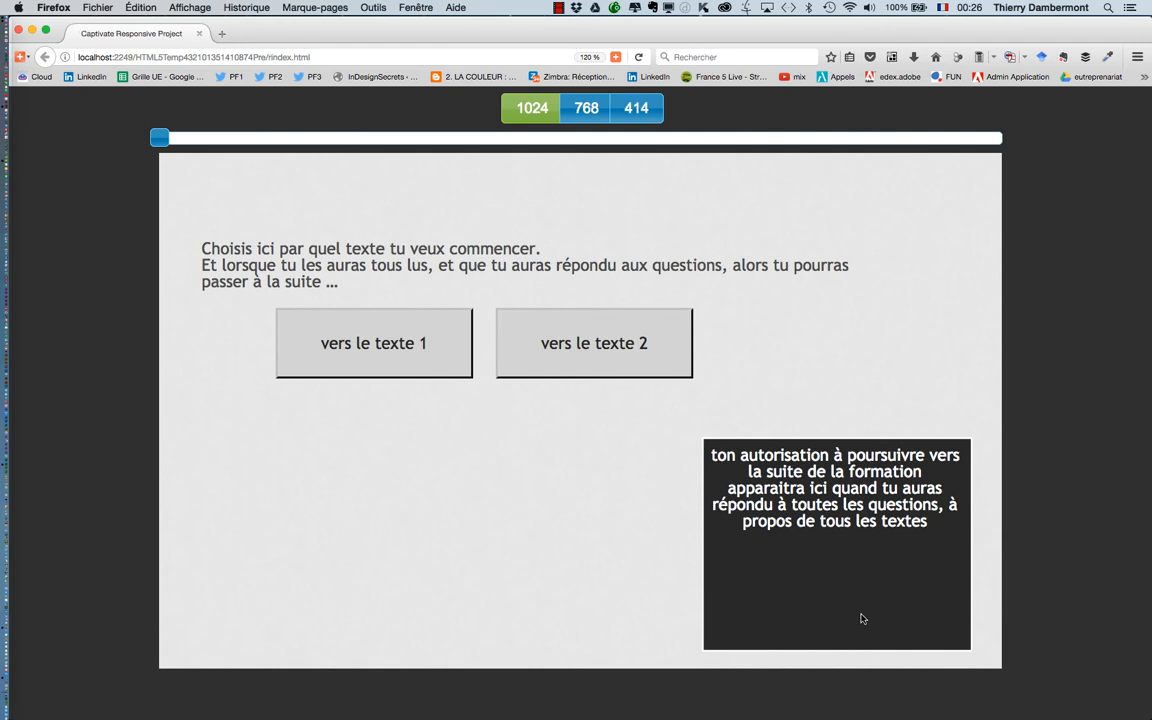
Step: Answer text 1's question with option A, submit and record the answer, and return to the menu
{"action": "left_click", "coordinate": [405, 358]}
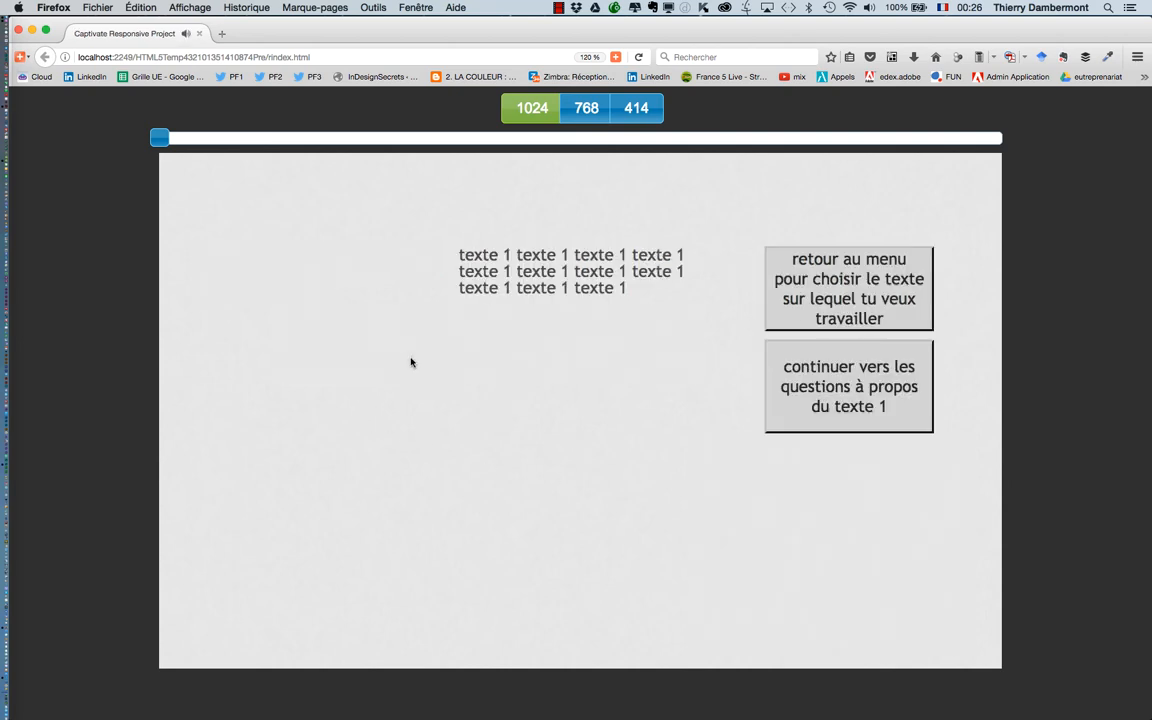
{"action": "left_click", "coordinate": [825, 387]}
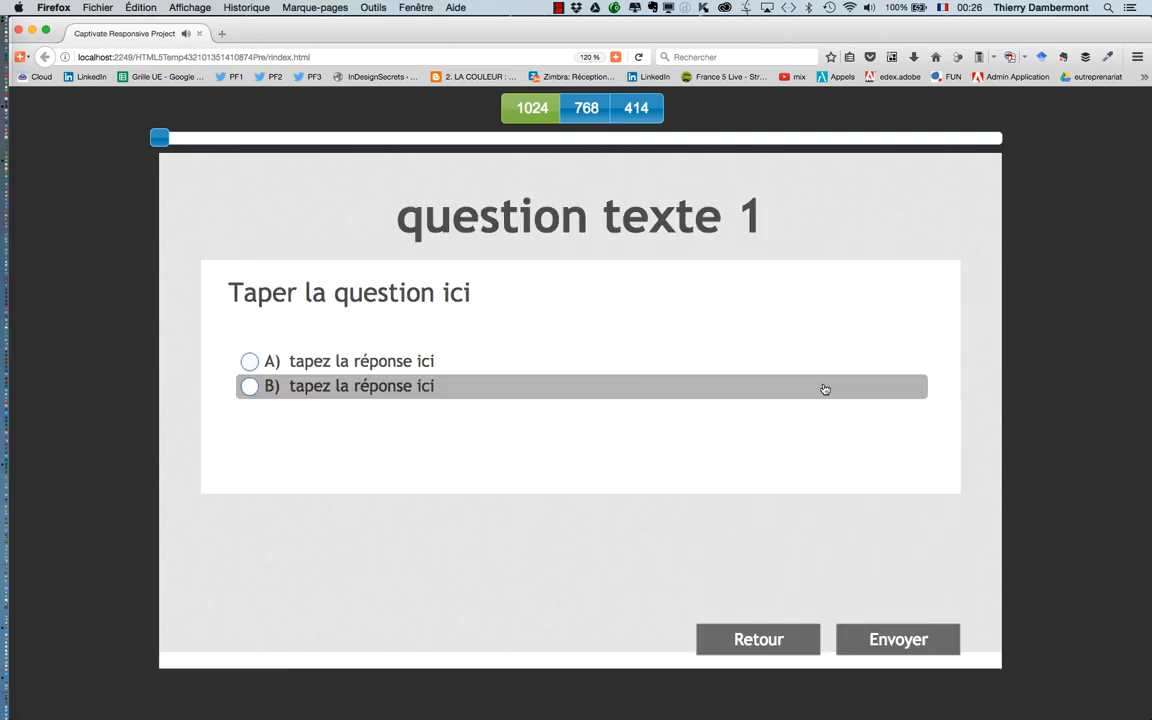
{"action": "left_click", "coordinate": [250, 361]}
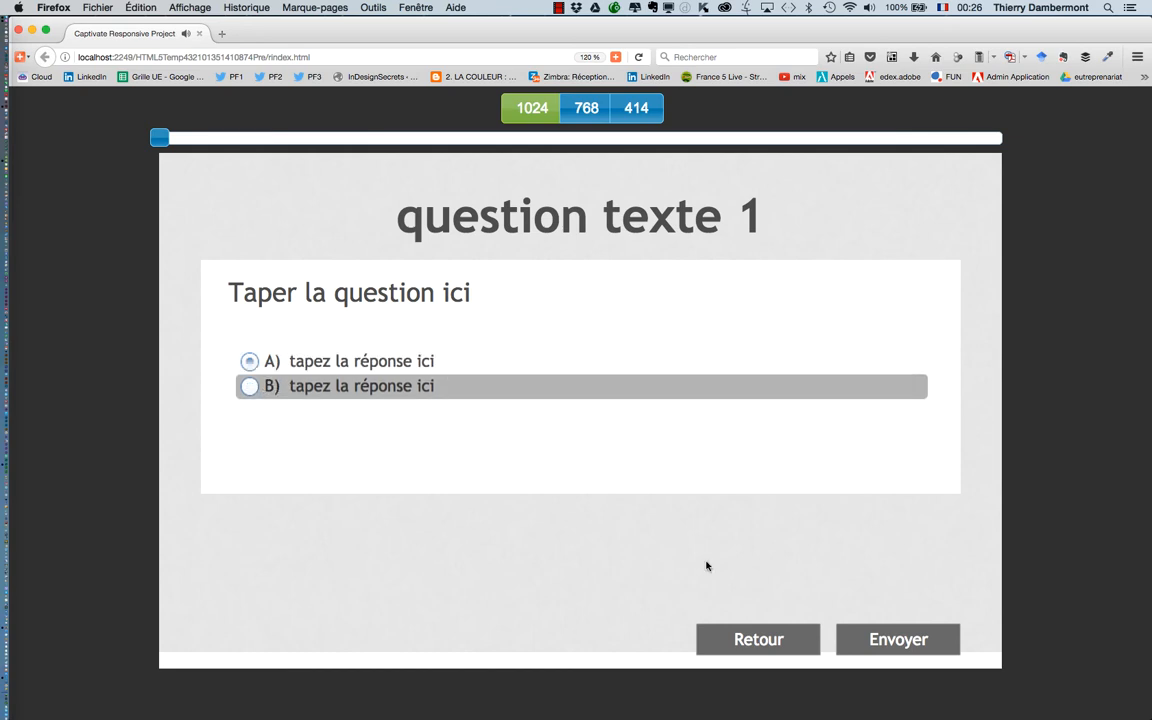
{"action": "left_click", "coordinate": [880, 639]}
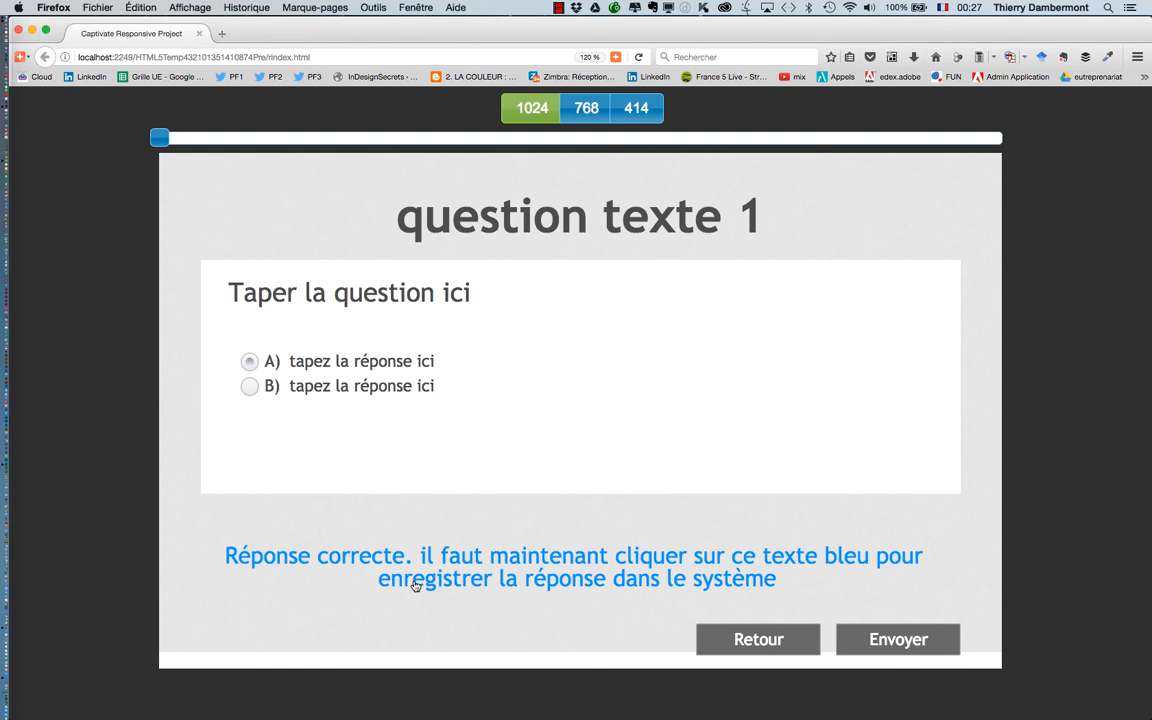
{"action": "left_click", "coordinate": [661, 566]}
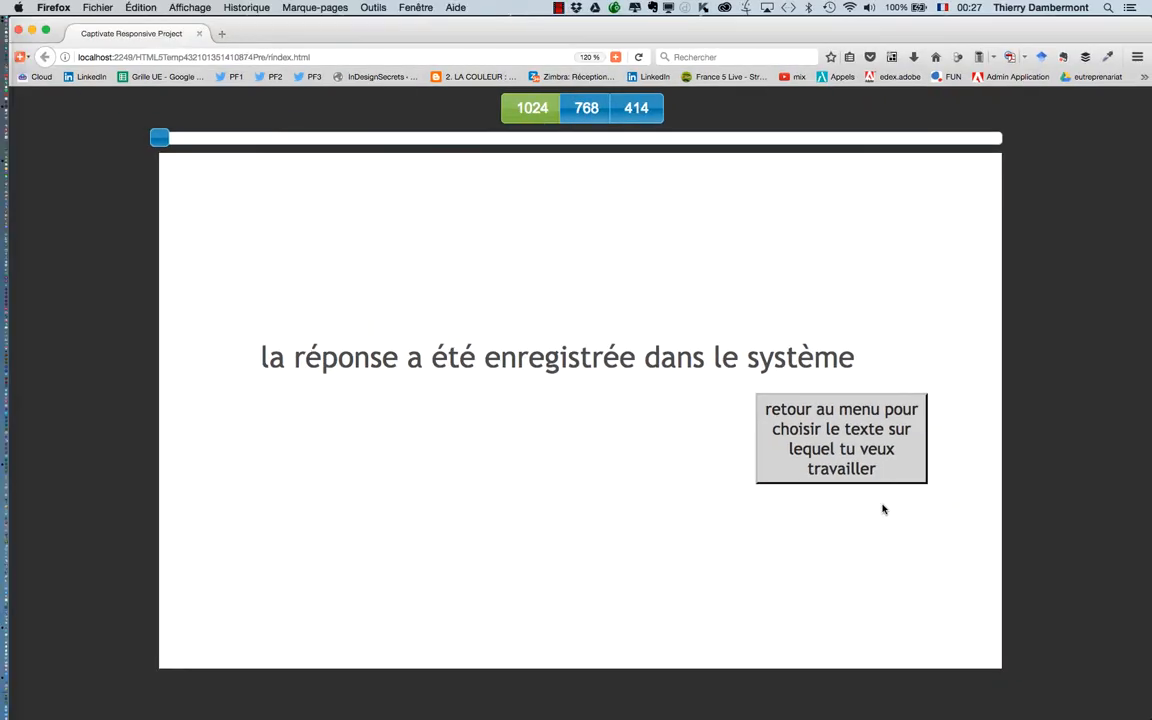
{"action": "left_click", "coordinate": [838, 458]}
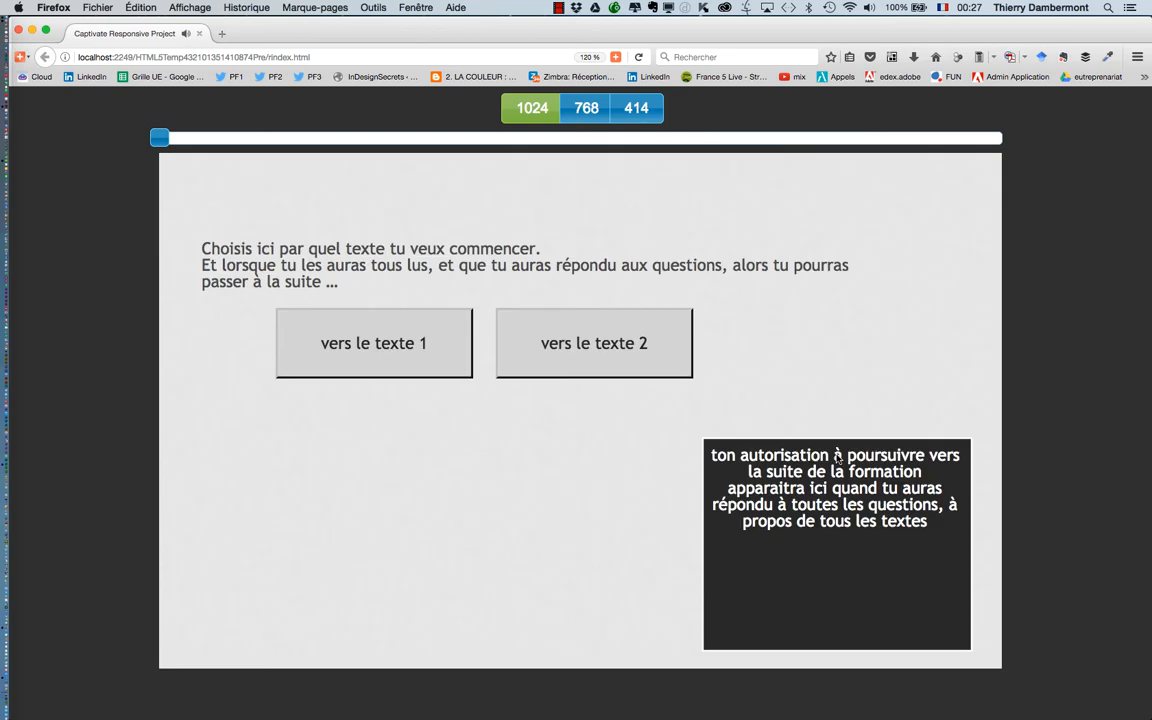
Step: Open text 2's question and test submitting answer B repeatedly
{"action": "left_click", "coordinate": [624, 338]}
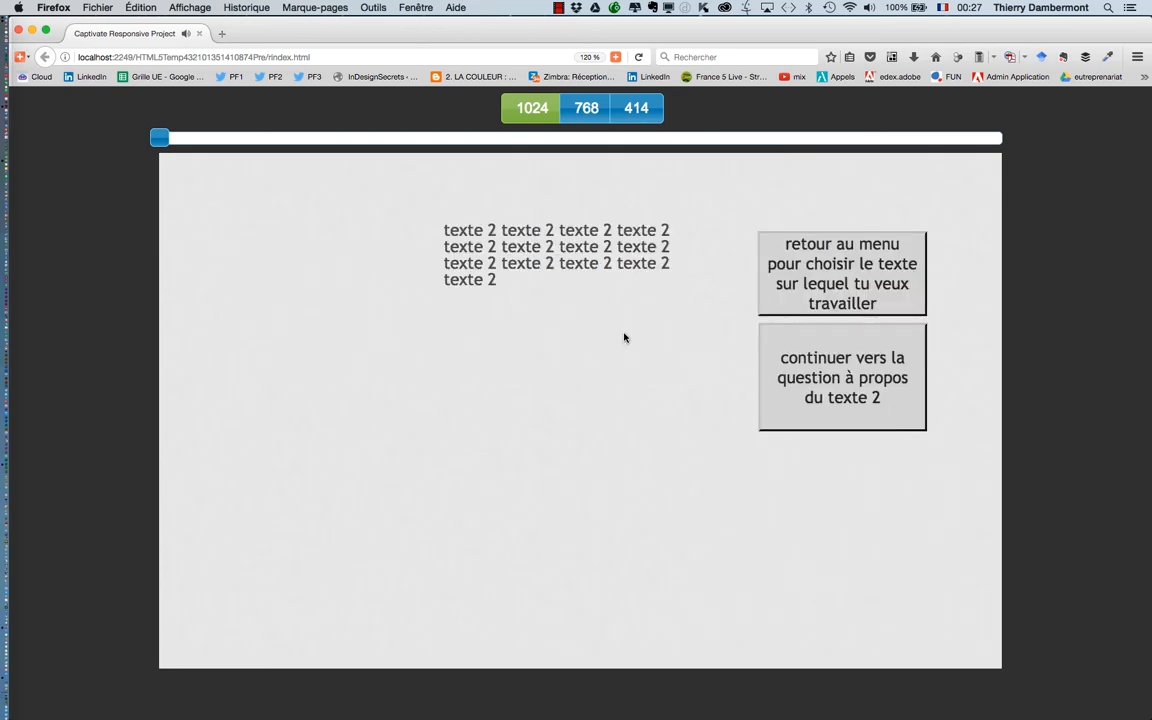
{"action": "left_click", "coordinate": [850, 376]}
{"action": "left_click", "coordinate": [279, 365]}
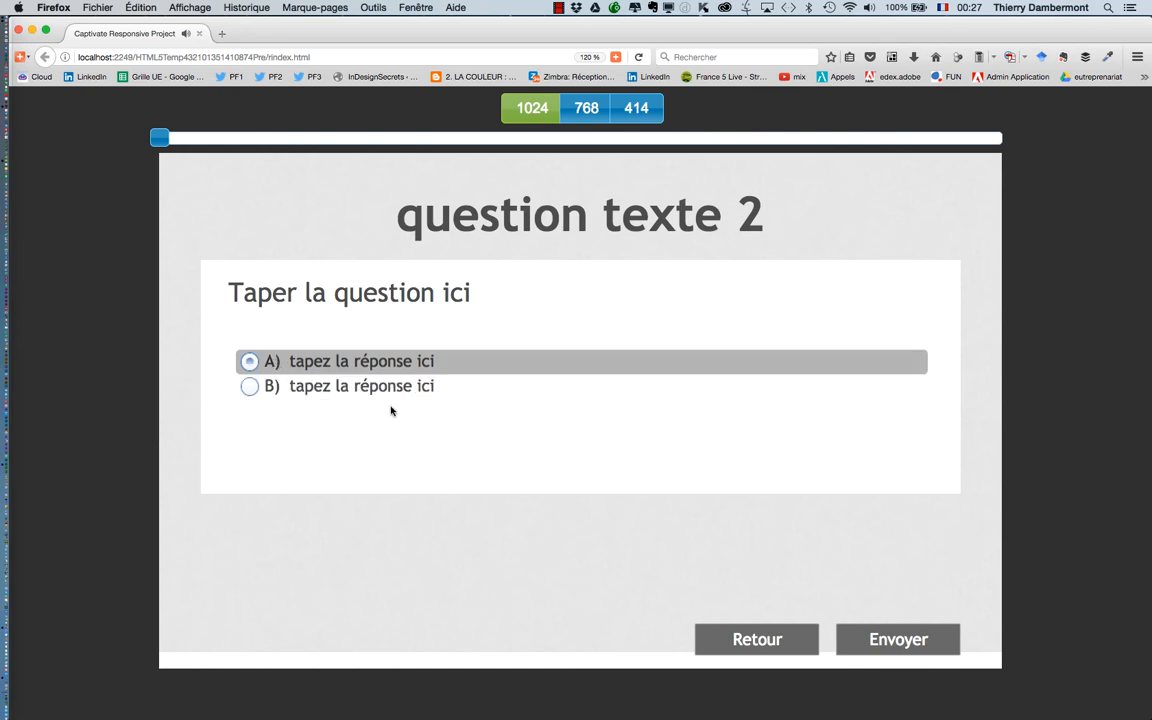
{"action": "left_click", "coordinate": [369, 395]}
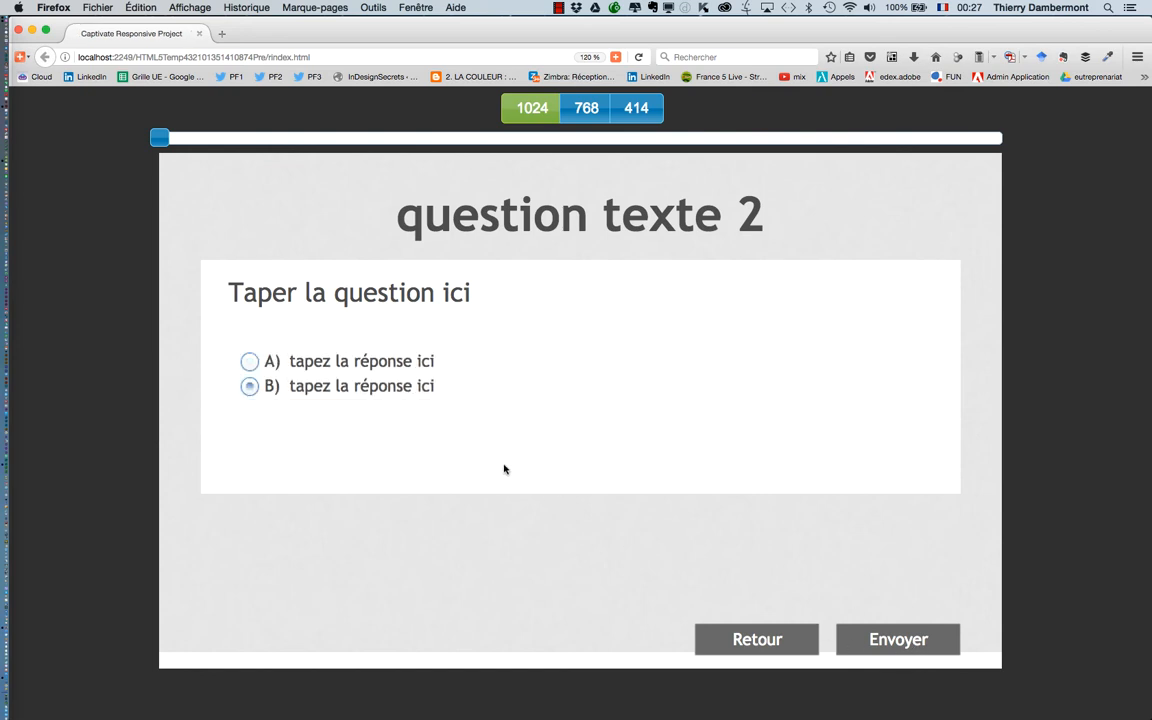
{"action": "left_click", "coordinate": [899, 640]}
{"action": "left_click", "coordinate": [668, 556]}
{"action": "left_click", "coordinate": [879, 640]}
{"action": "left_click", "coordinate": [818, 591]}
{"action": "left_click", "coordinate": [879, 638]}
{"action": "left_click", "coordinate": [737, 552]}
{"action": "left_click", "coordinate": [885, 640]}
{"action": "left_click", "coordinate": [720, 553]}
Step: Answer text 2's question with option A, submit and record the answer, and return to the menu
{"action": "left_click", "coordinate": [334, 368]}
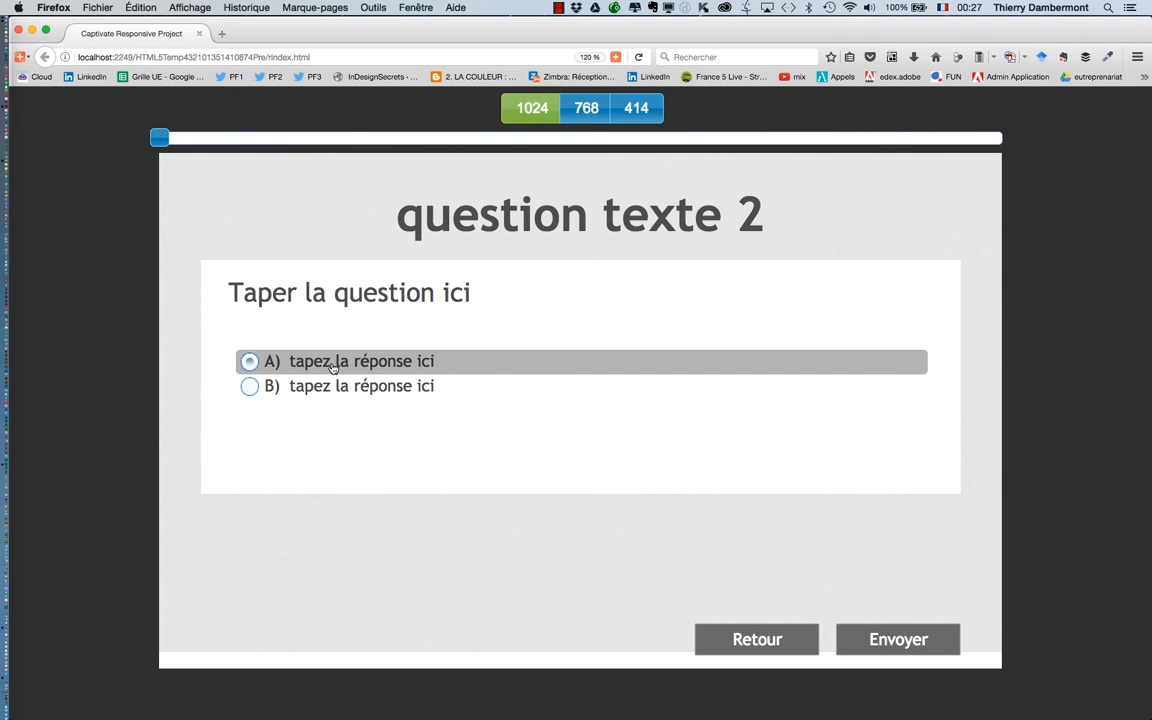
{"action": "left_click", "coordinate": [880, 639]}
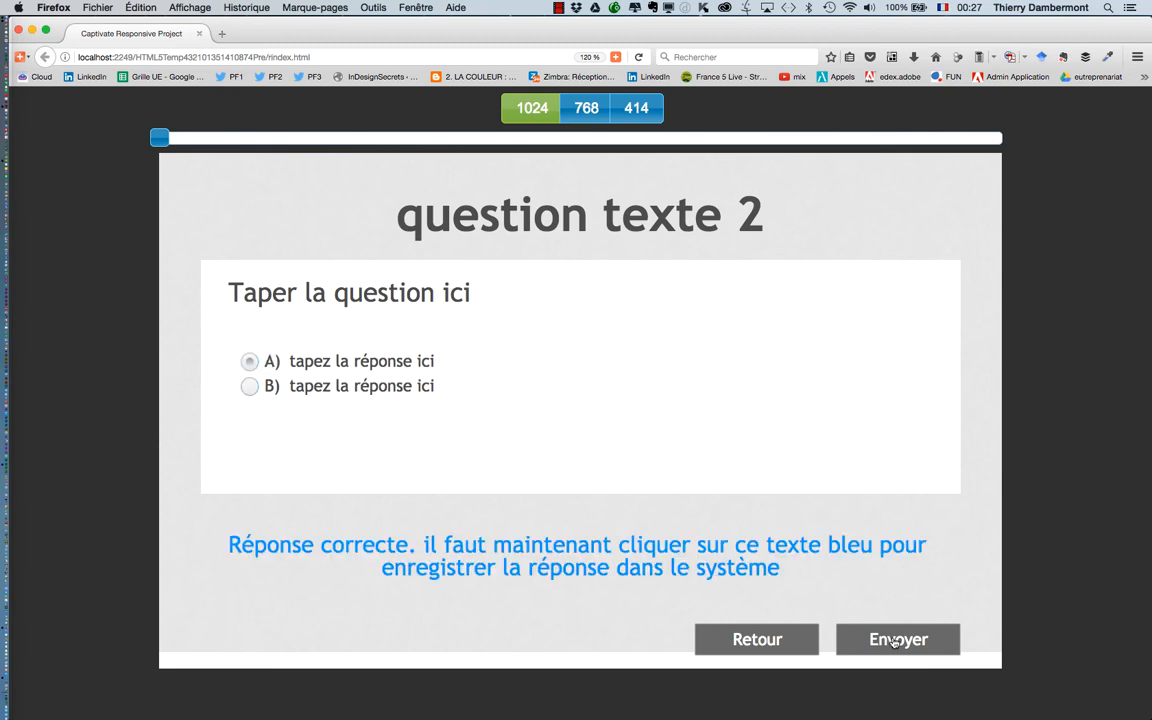
{"action": "left_click", "coordinate": [604, 563]}
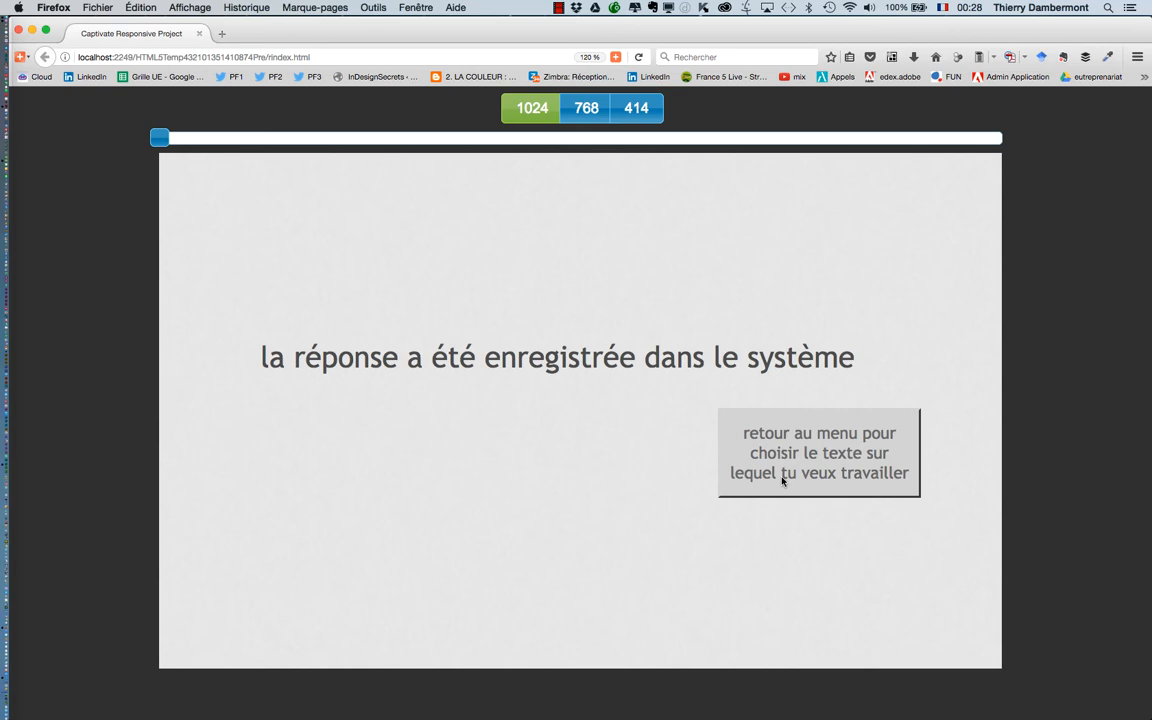
{"action": "left_click", "coordinate": [783, 481]}
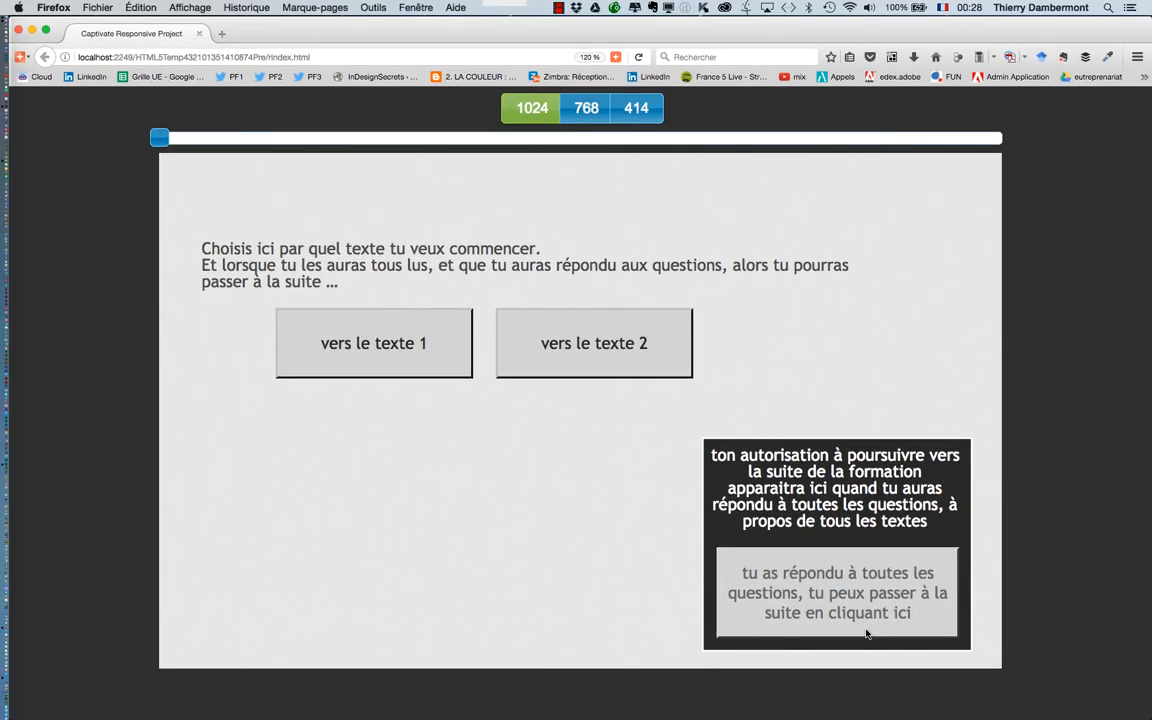
Step: Visit the end slide from the menu, come back, and revisit text 2's answered question before returning to the menu
{"action": "left_click", "coordinate": [851, 610]}
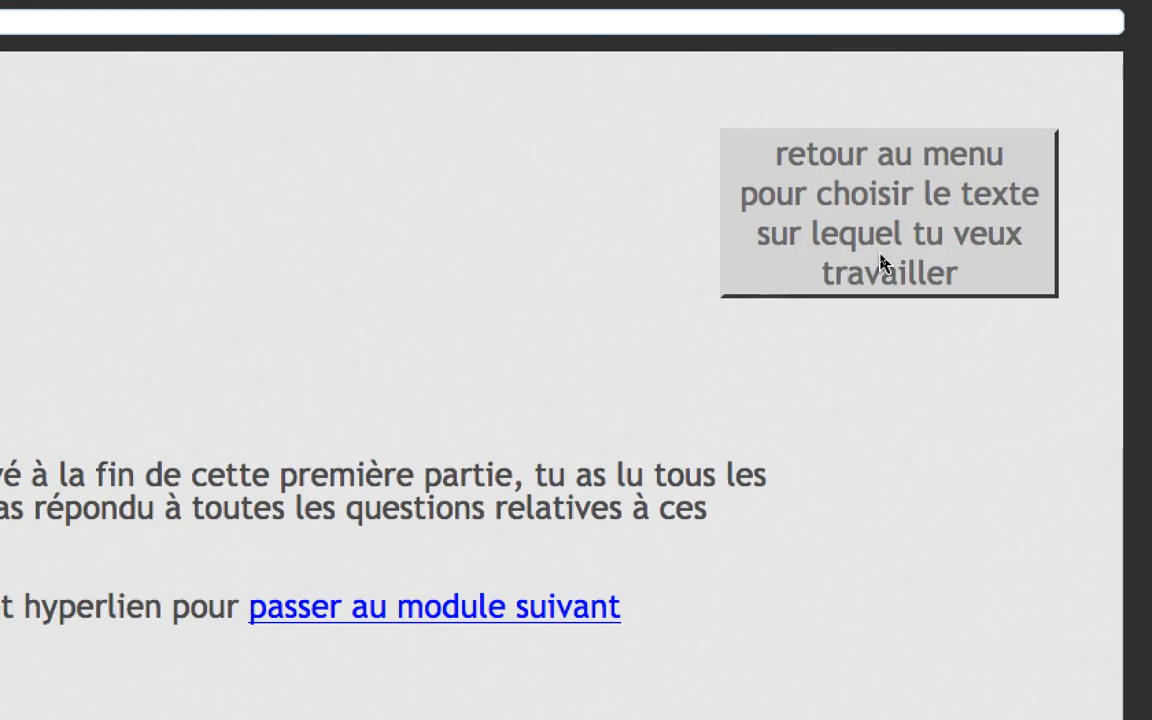
{"action": "left_click", "coordinate": [881, 262]}
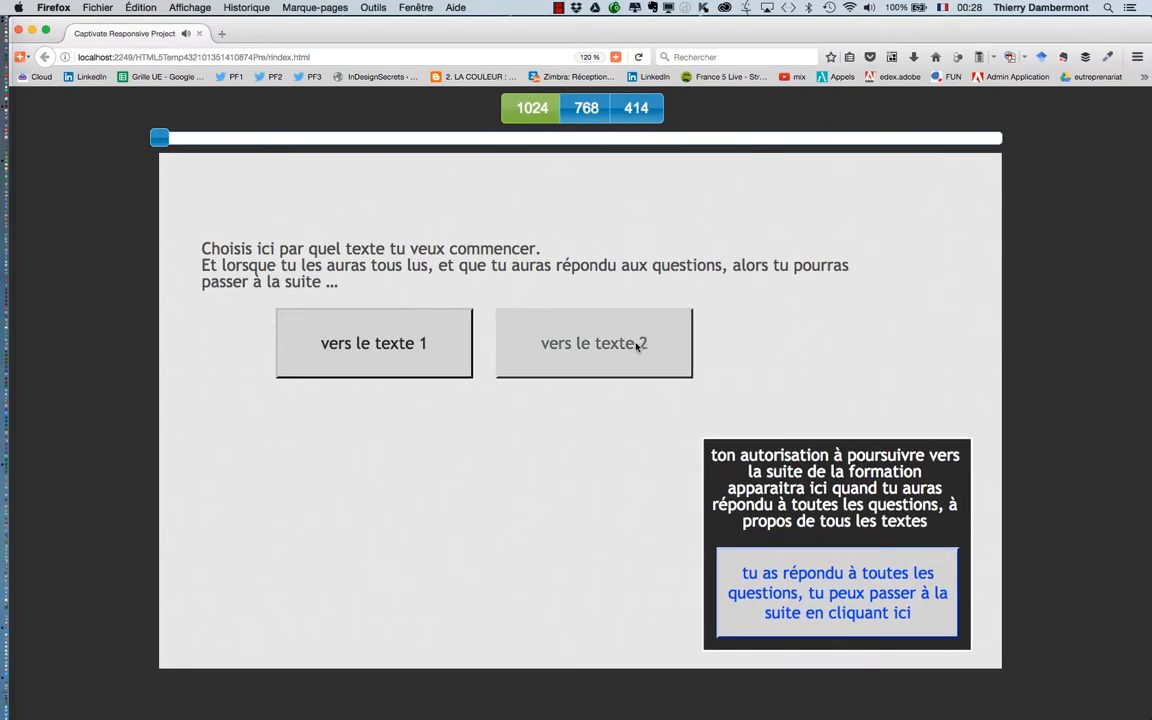
{"action": "left_click", "coordinate": [636, 346]}
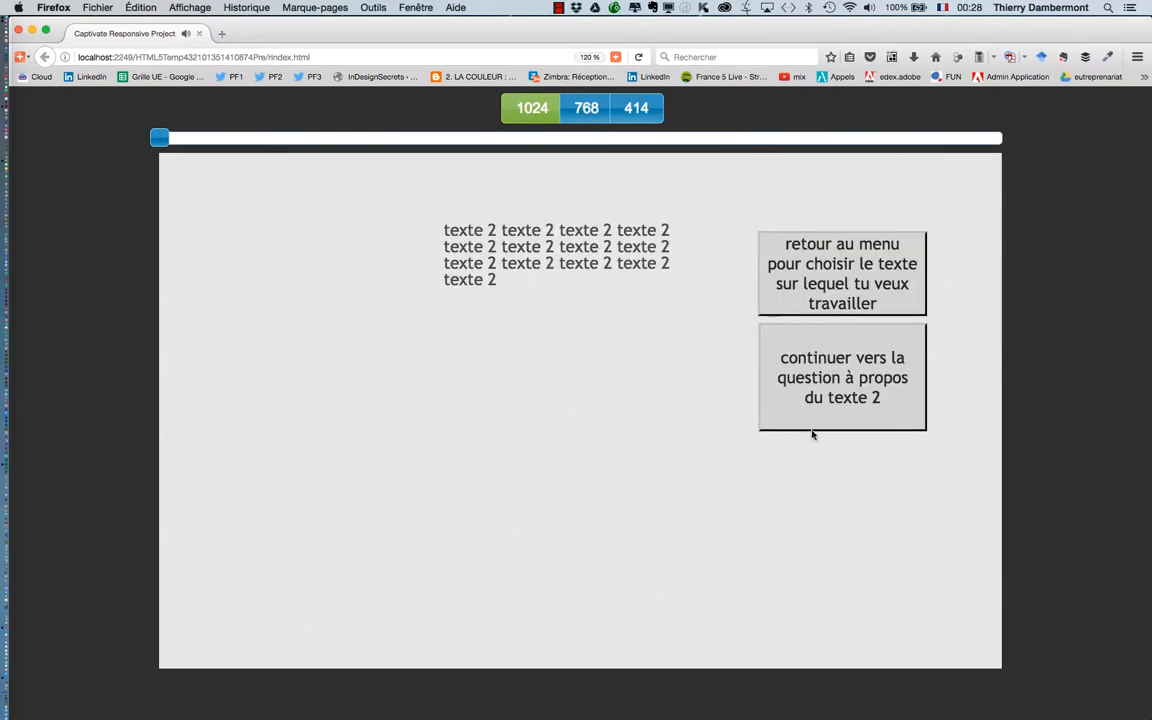
{"action": "left_click", "coordinate": [878, 397]}
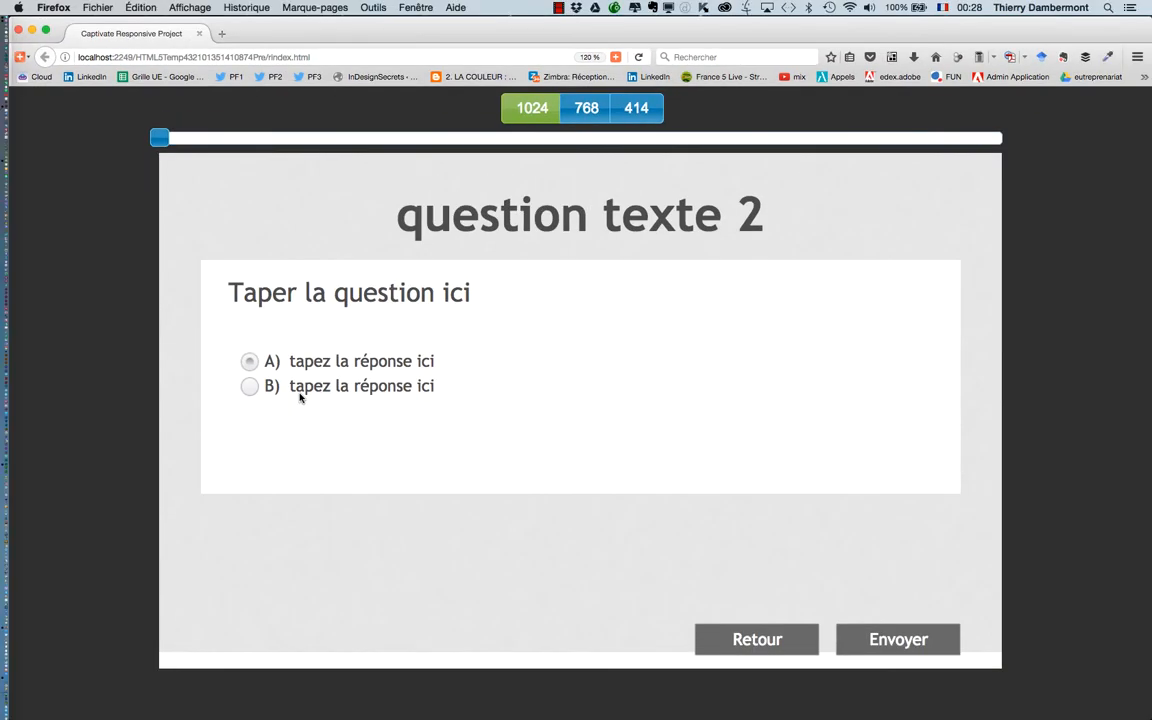
{"action": "left_click", "coordinate": [749, 642]}
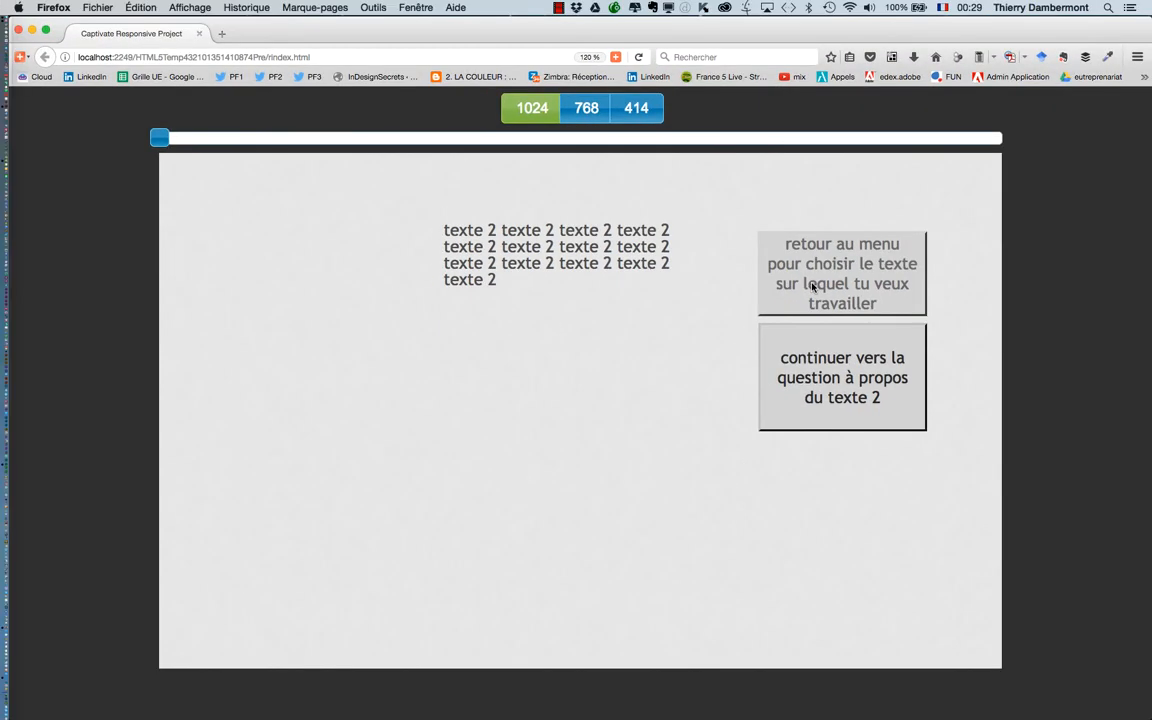
{"action": "left_click", "coordinate": [812, 287]}
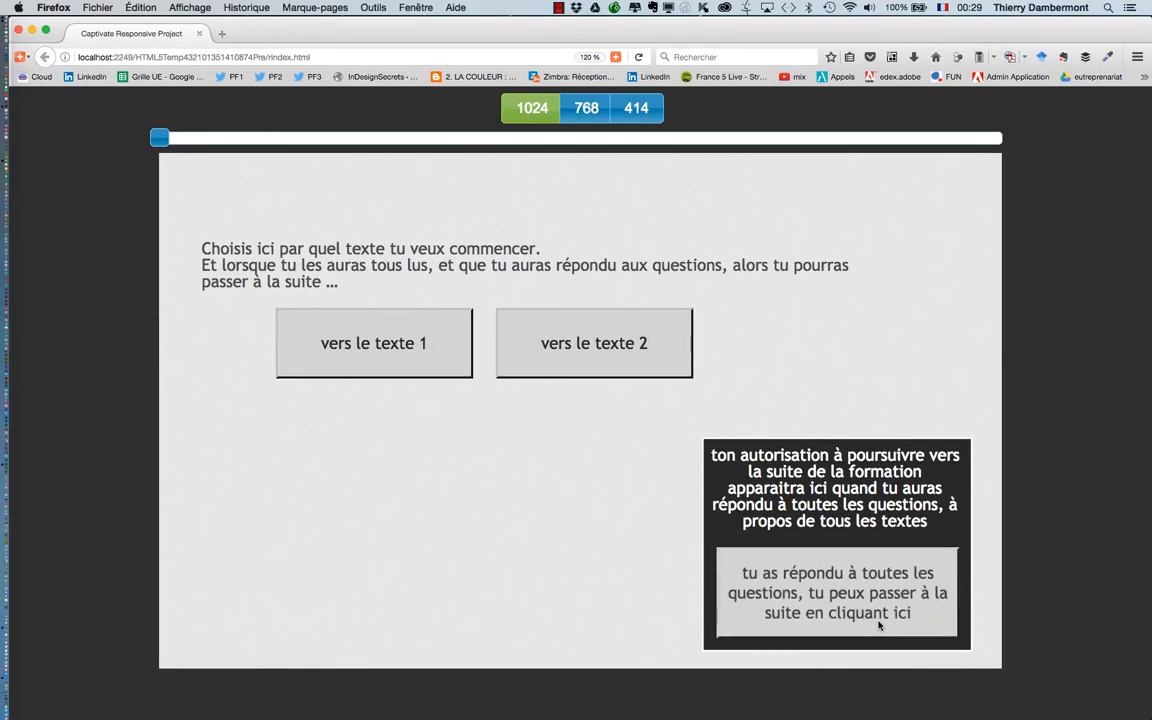
Step: Continue from the menu to the end slide, test the "passer au module suivant" hyperlink, and return to the preview tab
{"action": "left_click", "coordinate": [877, 628]}
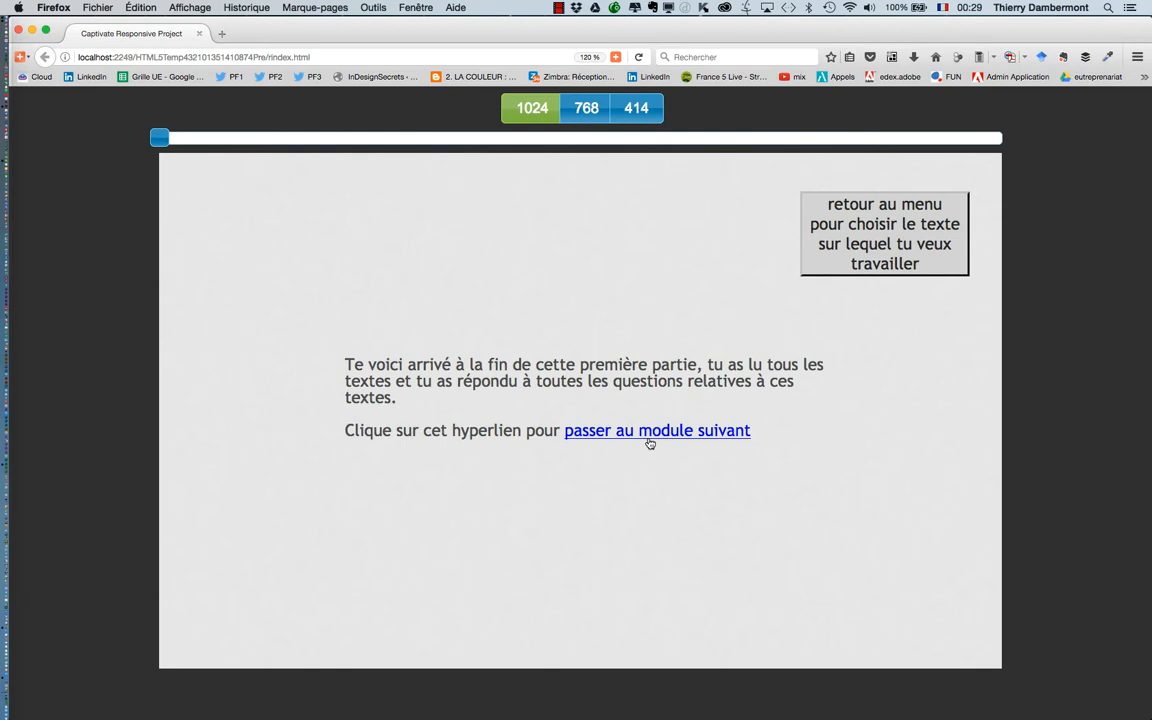
{"action": "left_click", "coordinate": [650, 431]}
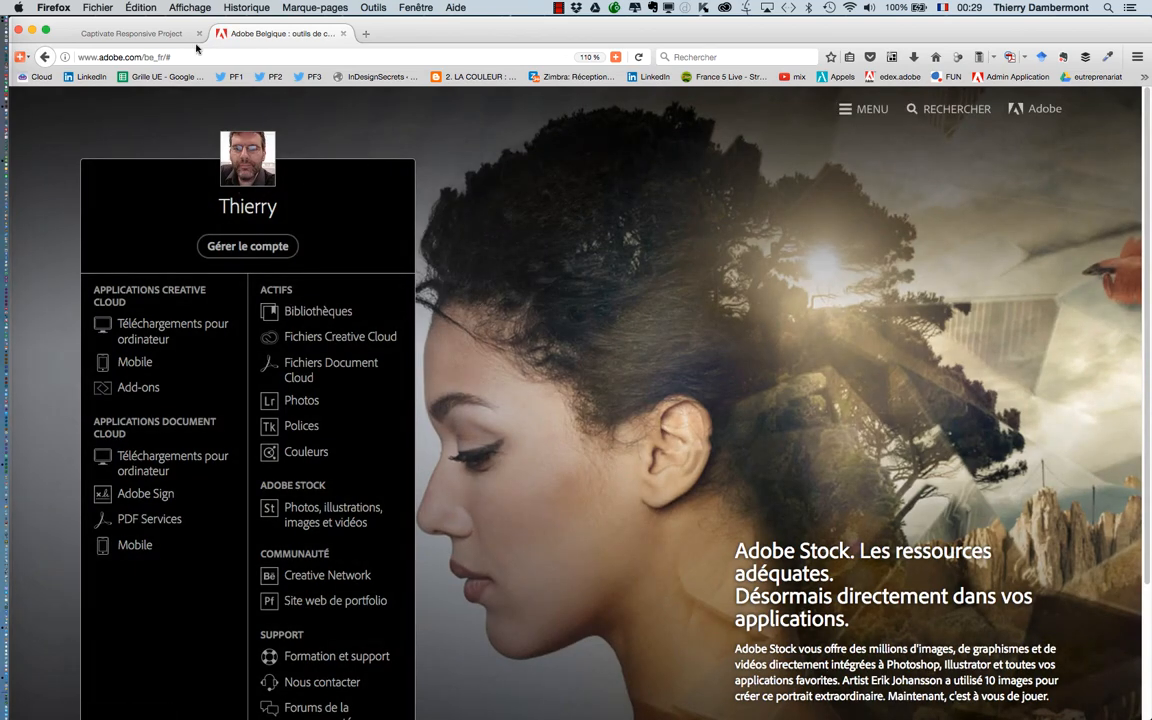
{"action": "left_click", "coordinate": [137, 38]}
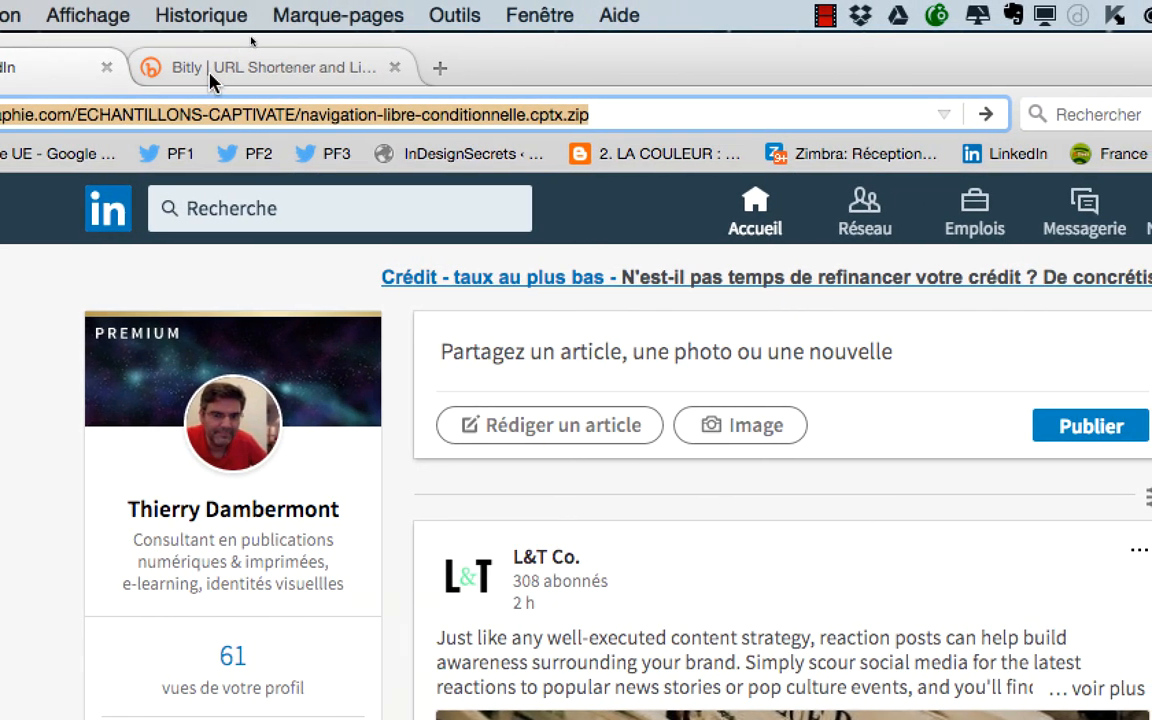
{"action": "left_click", "coordinate": [410, 57]}
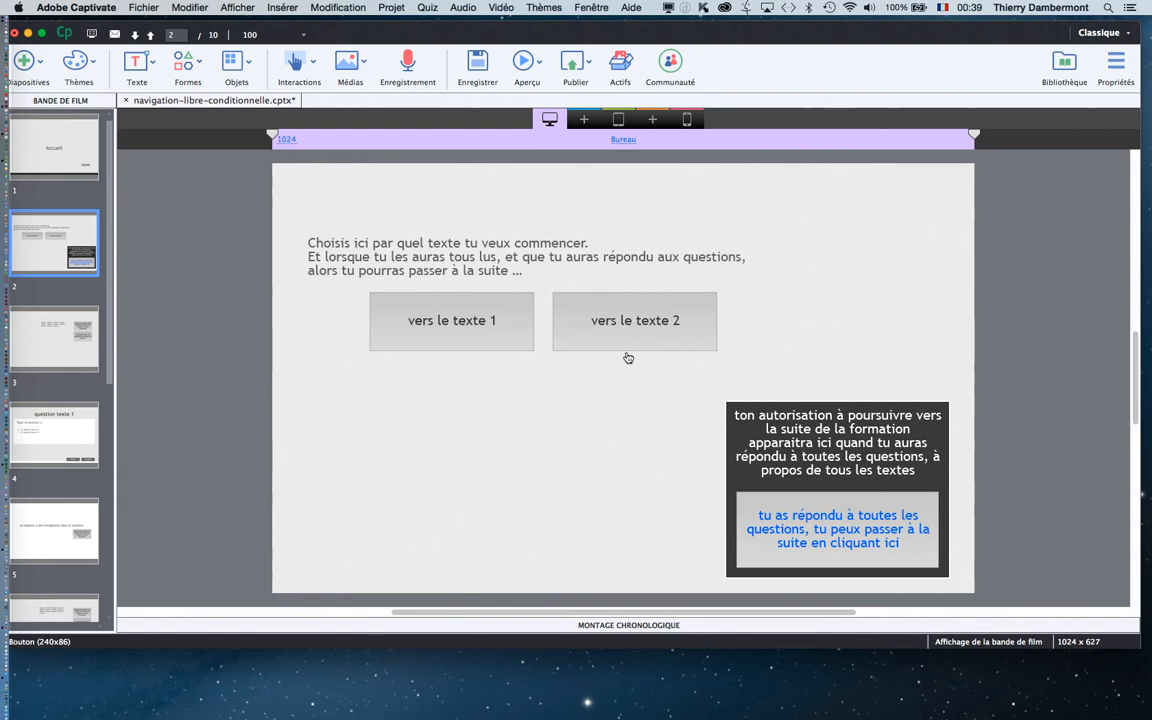
Step: In Captivate, insert the image check4.png from the Desktop on the menu slide
{"action": "left_click", "coordinate": [362, 68]}
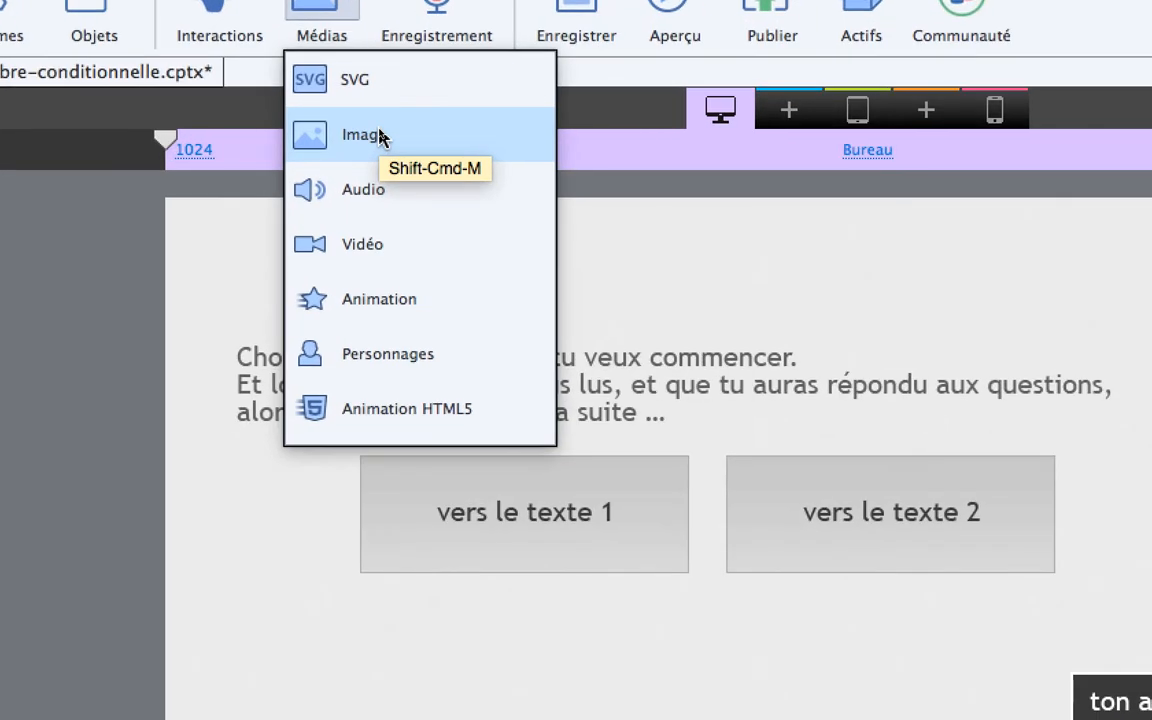
{"action": "left_click", "coordinate": [378, 132]}
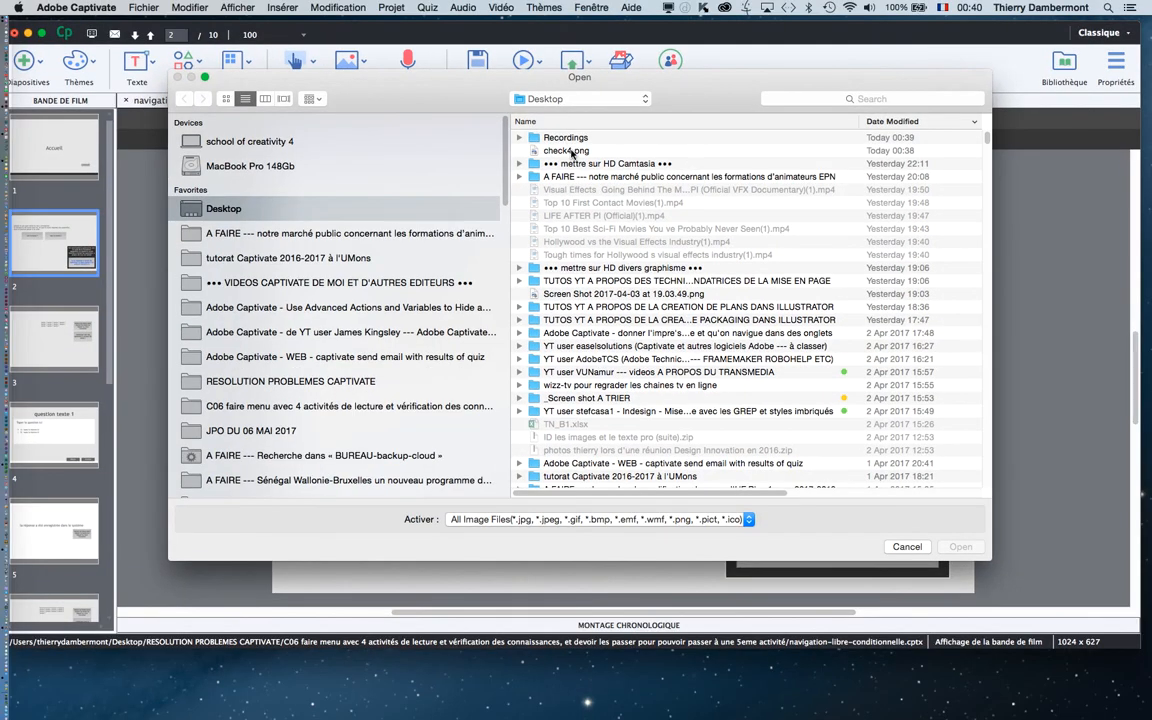
{"action": "left_click", "coordinate": [572, 151]}
{"action": "left_click", "coordinate": [960, 547]}
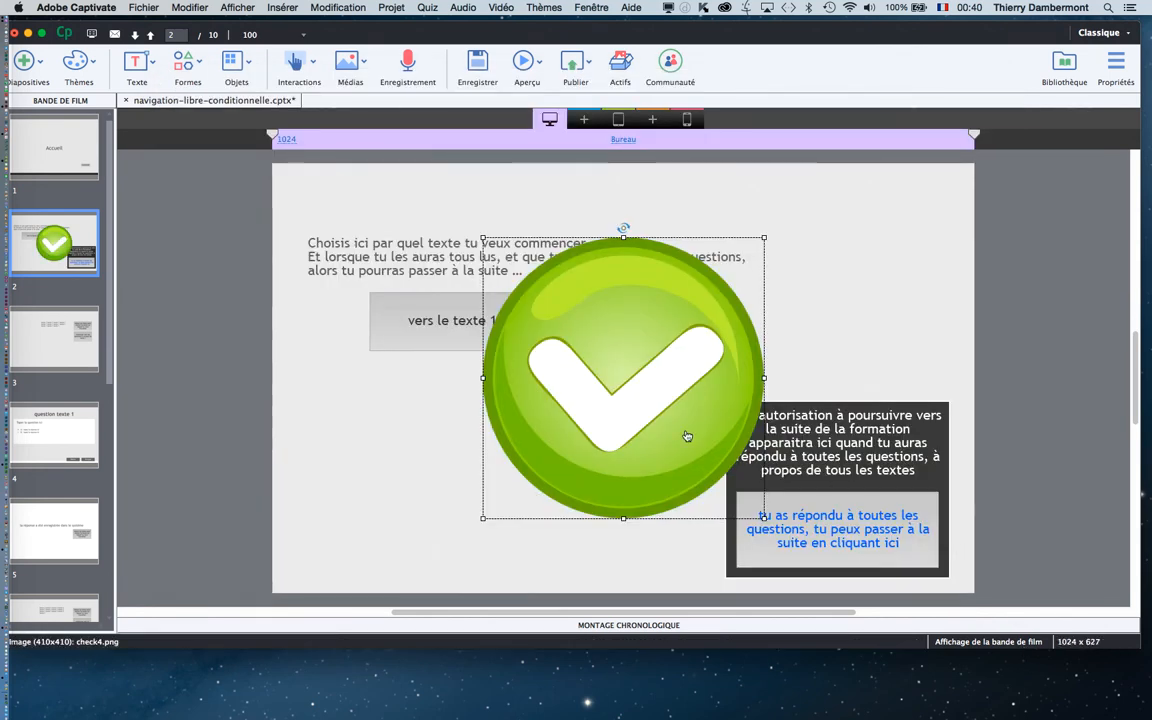
Step: Shrink the check image to about 62 x 62 over the left edge of "vers le texte 1" and move "vers le texte 2" beneath that button
{"action": "left_click_drag", "start_coordinate": [484, 240], "coordinate": [437, 380]}
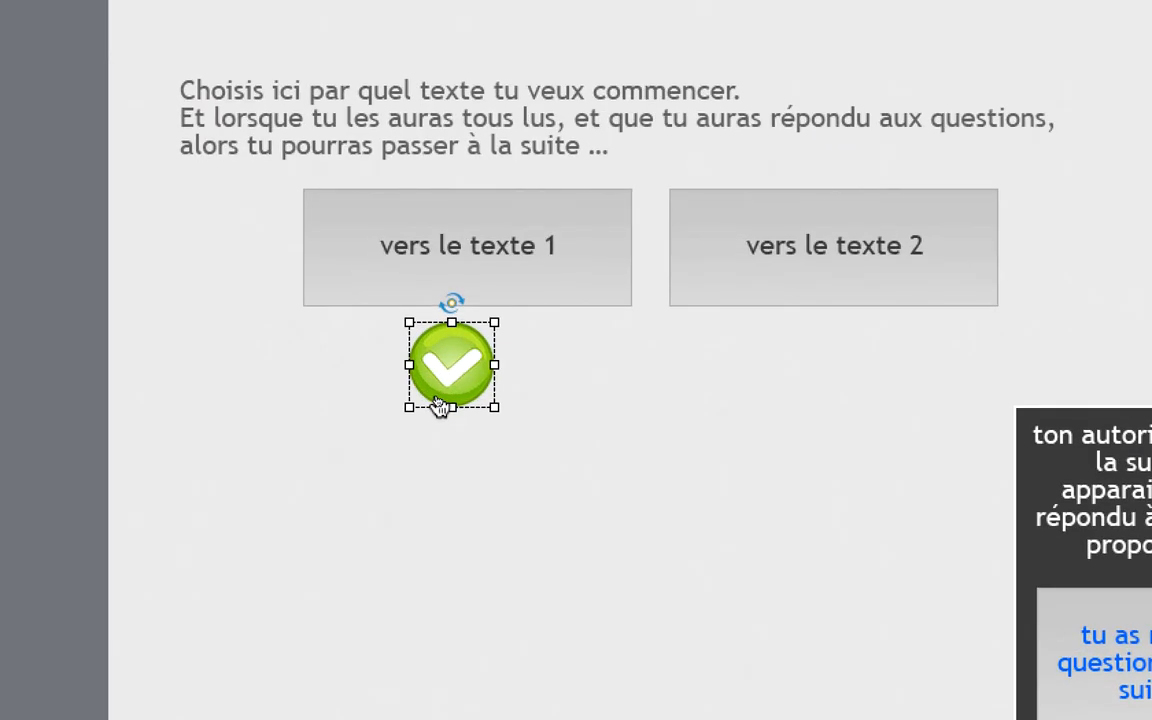
{"action": "left_click_drag", "start_coordinate": [437, 400], "coordinate": [403, 380]}
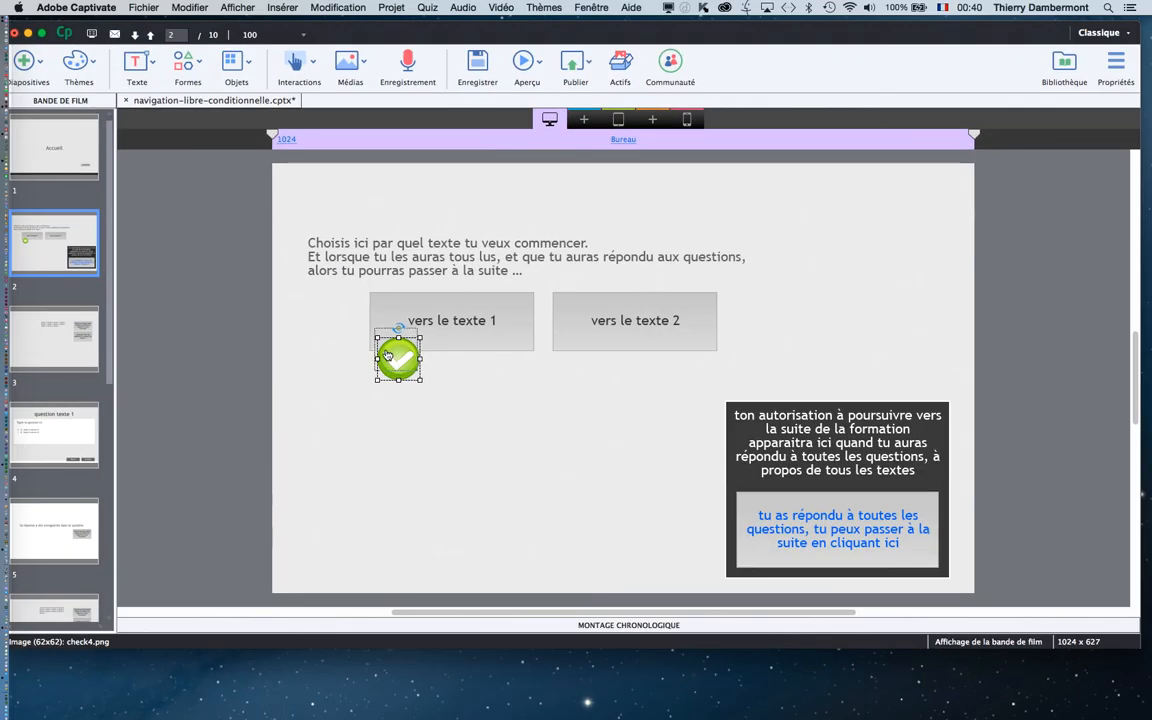
{"action": "left_click_drag", "start_coordinate": [388, 355], "coordinate": [364, 332]}
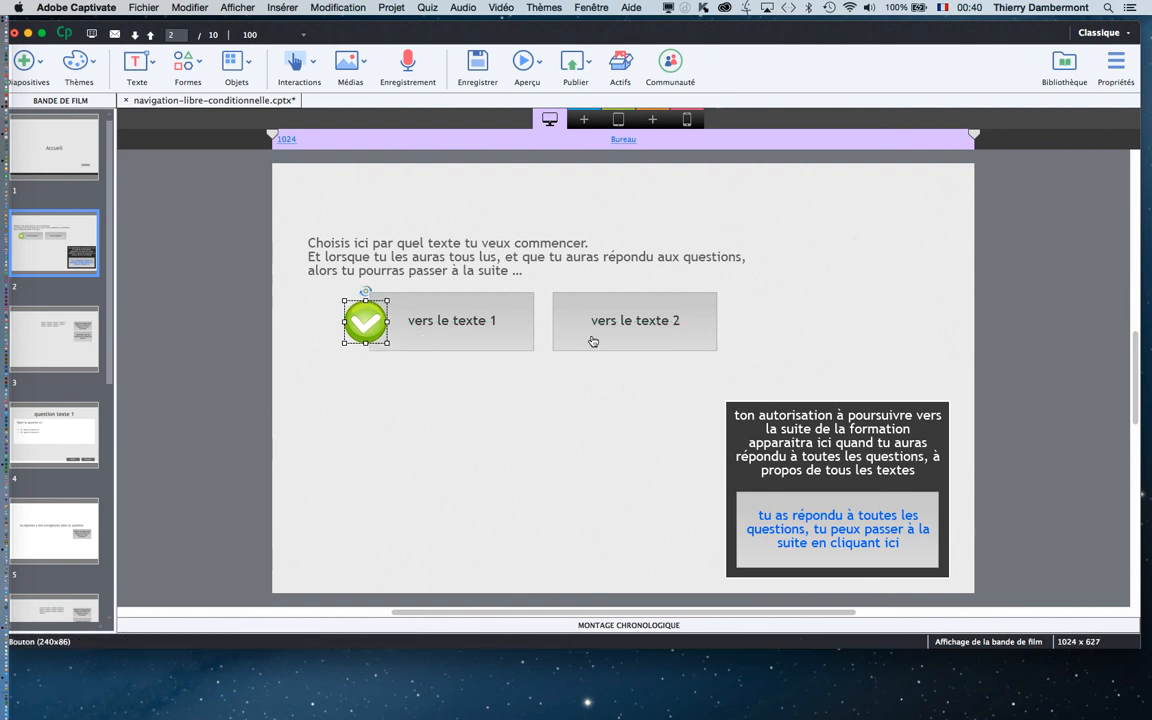
{"action": "left_click_drag", "start_coordinate": [639, 318], "coordinate": [457, 397]}
Step: Rename the check image beside "vers le texte 1" as marque_TXT1
{"action": "left_click", "coordinate": [369, 330]}
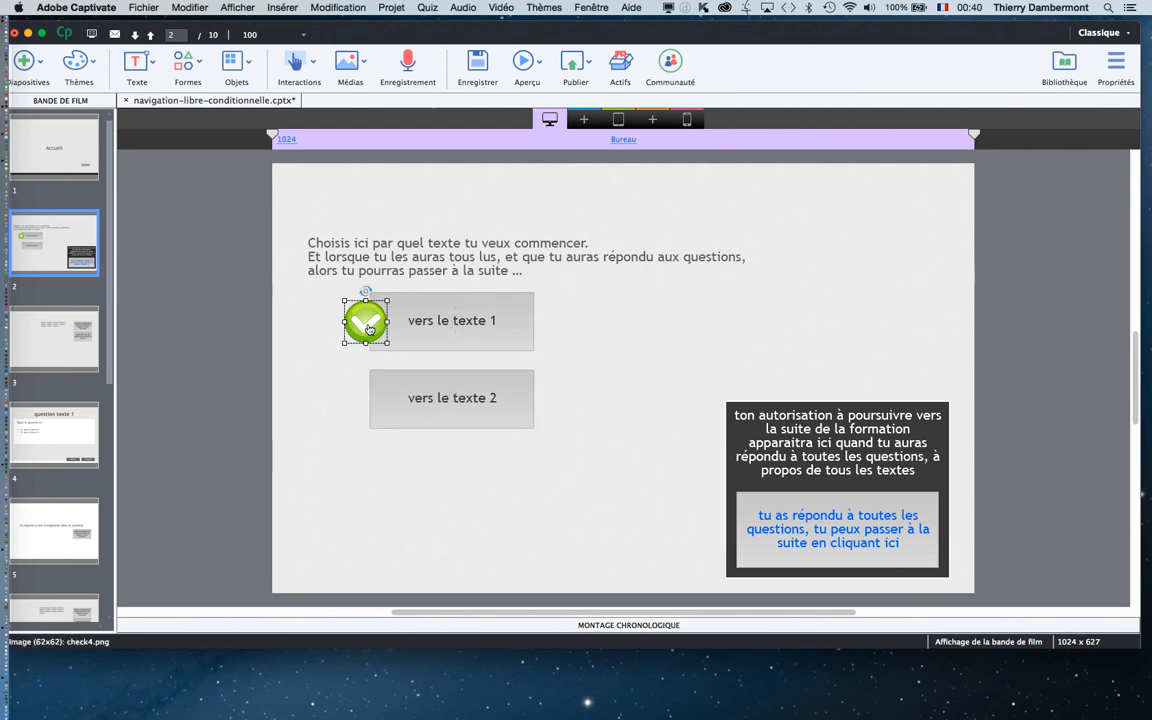
{"action": "left_click", "coordinate": [1117, 66]}
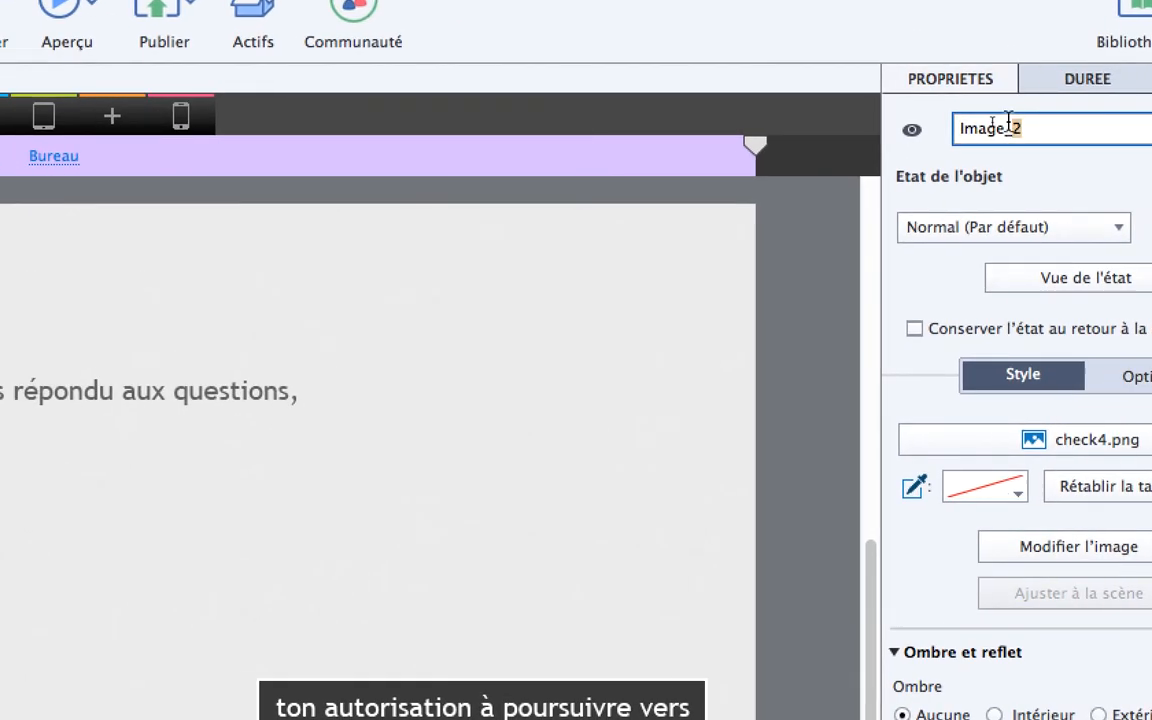
{"action": "left_click_drag", "start_coordinate": [1000, 125], "coordinate": [968, 126]}
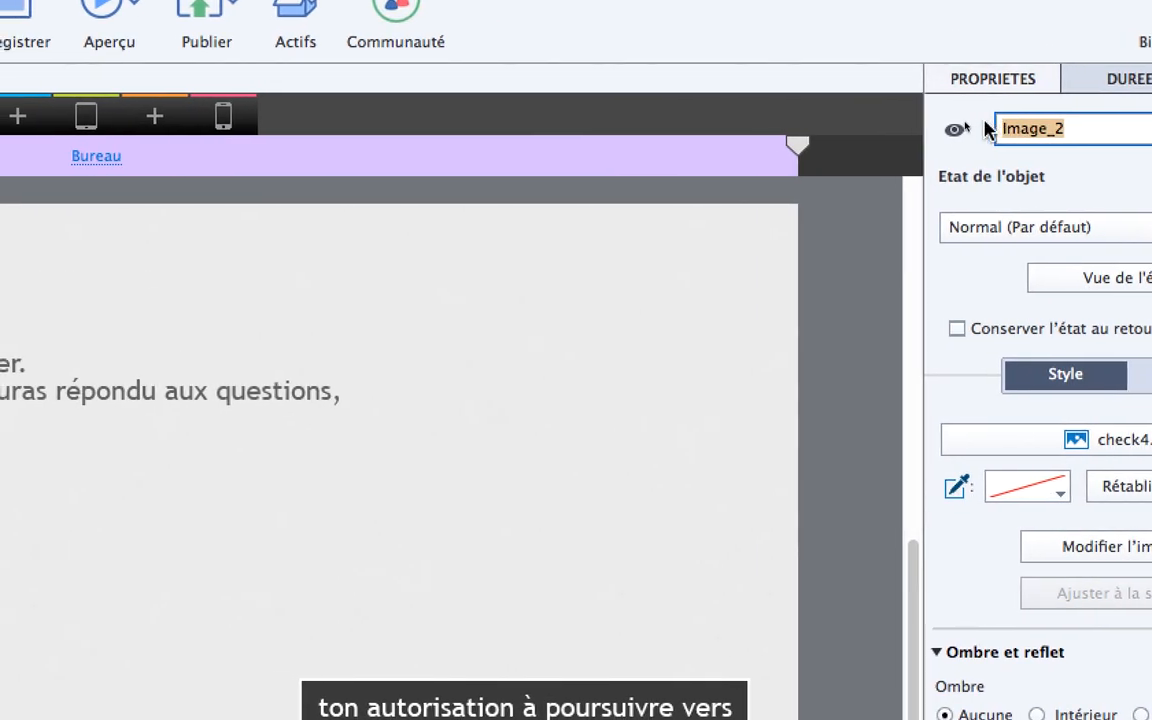
{"action": "type", "text": "te"}
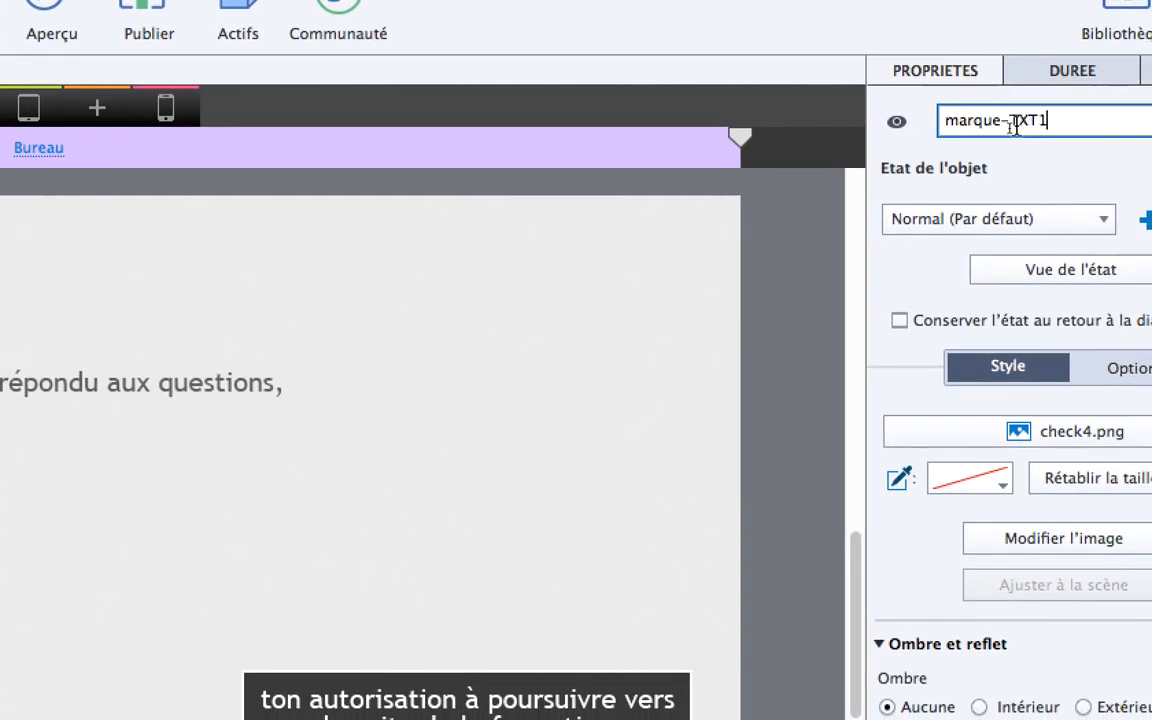
{"action": "left_click_drag", "start_coordinate": [1030, 123], "coordinate": [917, 122]}
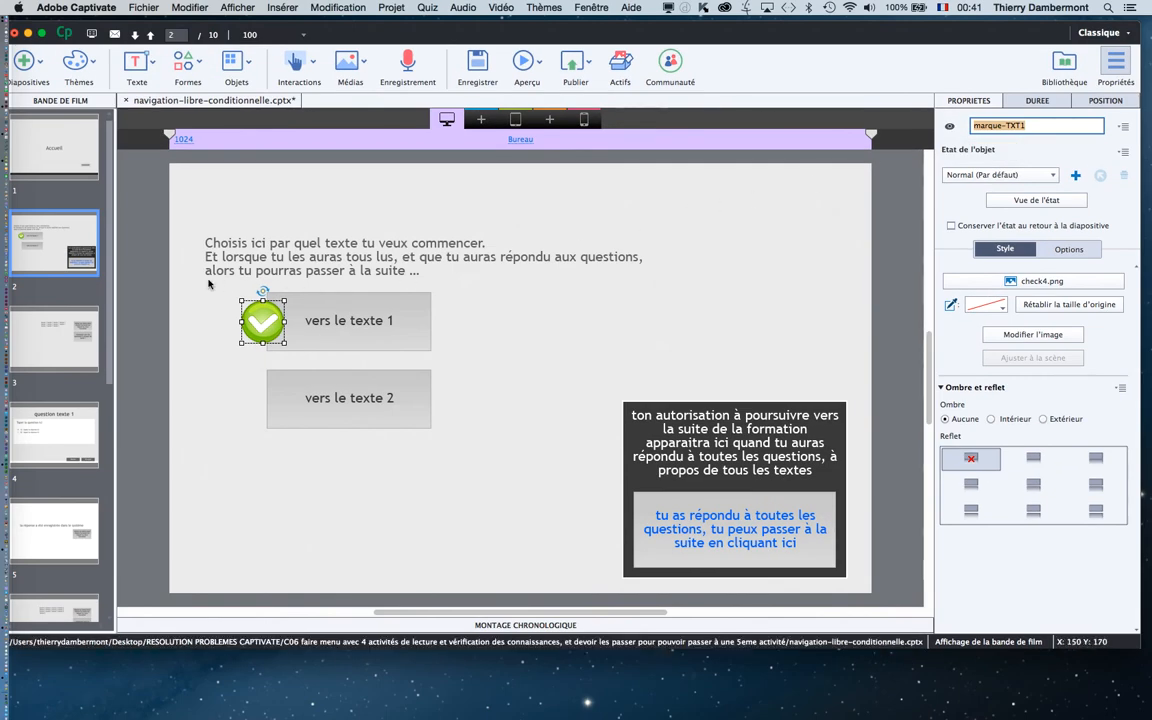
{"action": "left_click", "coordinate": [140, 275]}
Step: Duplicate the marque_TXT1 check image and place the copy over the left edge of "vers le texte 2", aligned beneath the original
{"action": "left_click", "coordinate": [263, 327]}
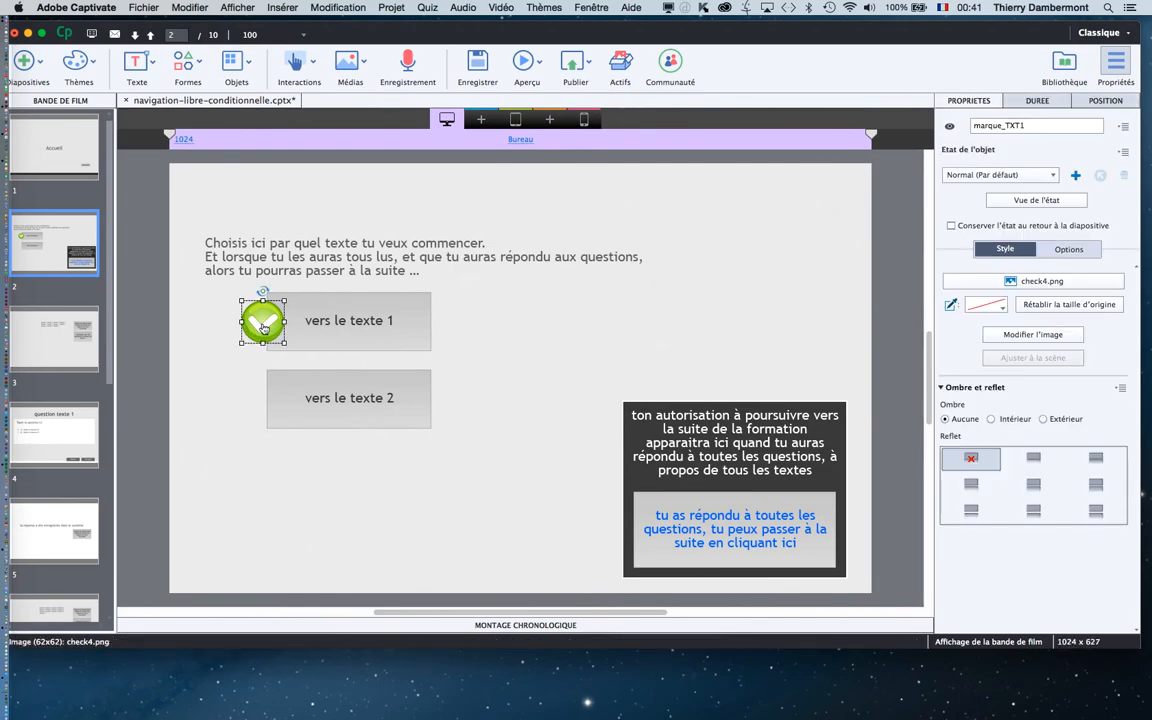
{"action": "key", "text": "super+d"}
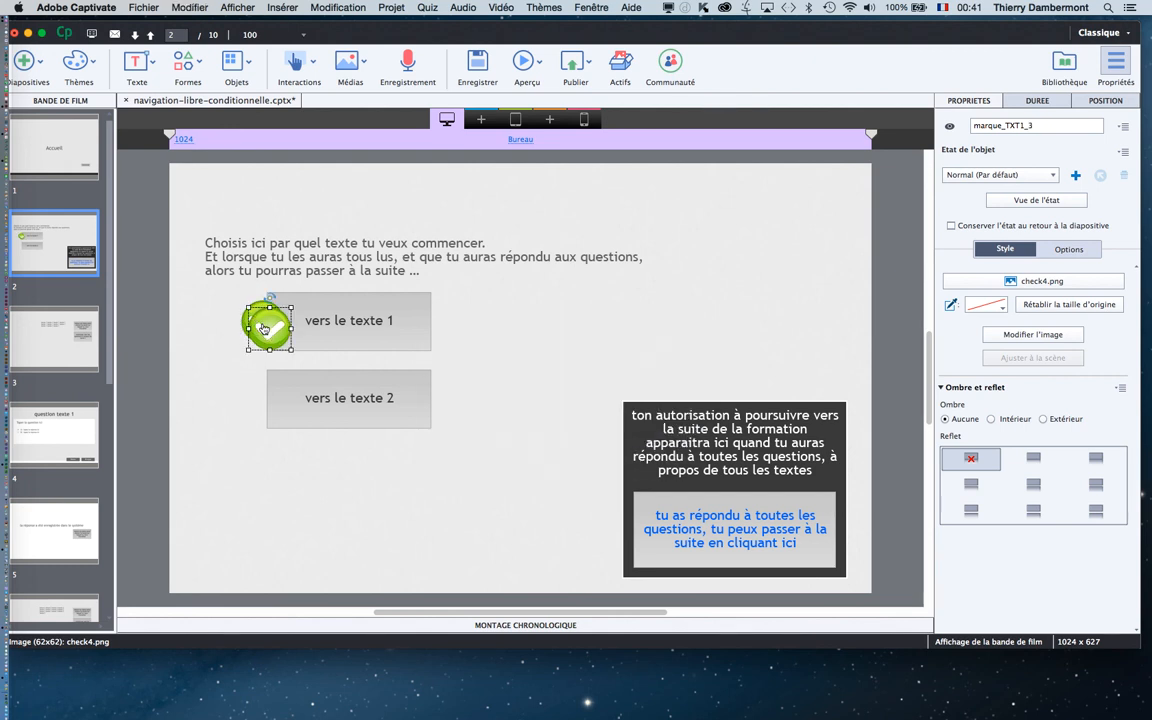
{"action": "left_click_drag", "start_coordinate": [278, 338], "coordinate": [270, 408]}
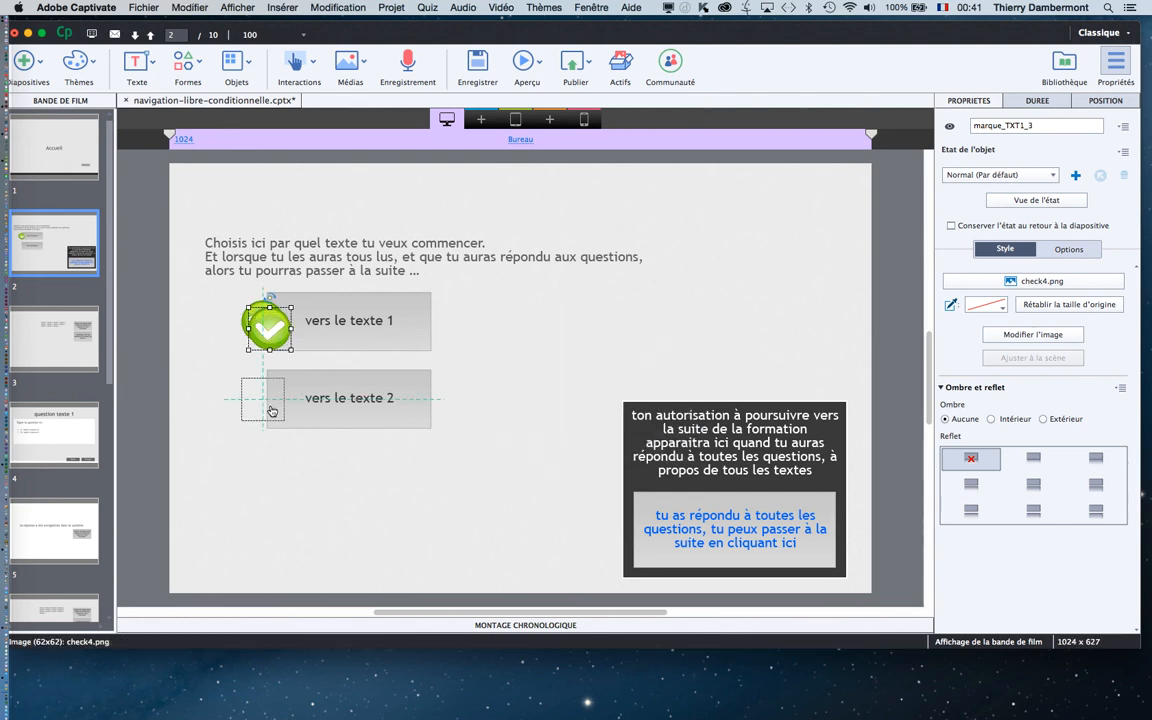
{"action": "left_click_drag", "start_coordinate": [271, 411], "coordinate": [269, 410]}
{"action": "left_click", "coordinate": [280, 455]}
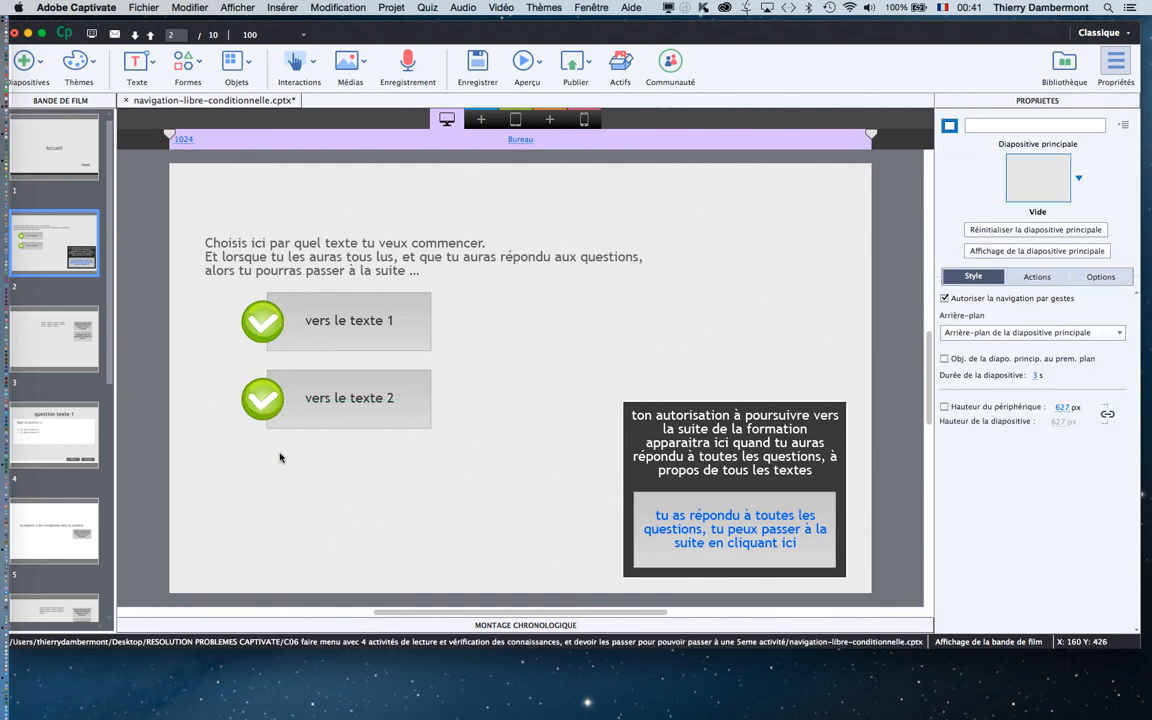
Step: Rename the duplicated check image beside "vers le texte 2" as marque_TXT2
{"action": "left_click", "coordinate": [270, 411]}
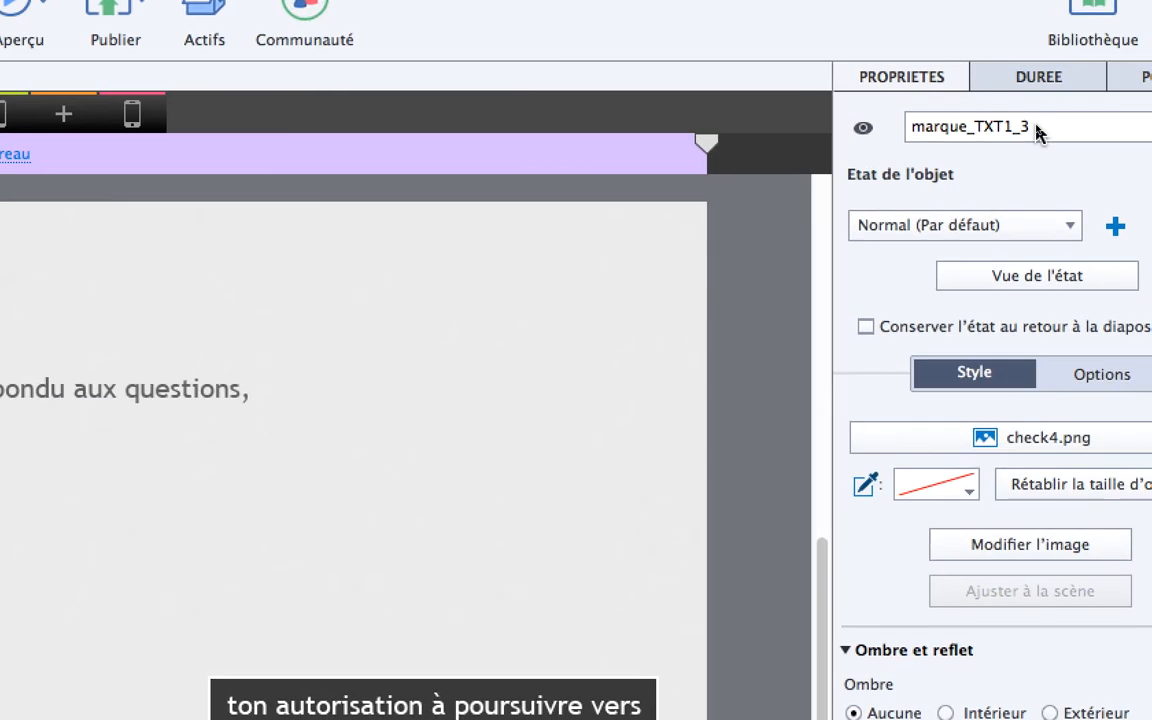
{"action": "left_click", "coordinate": [1036, 127]}
{"action": "left_click_drag", "start_coordinate": [1037, 127], "coordinate": [1020, 127]}
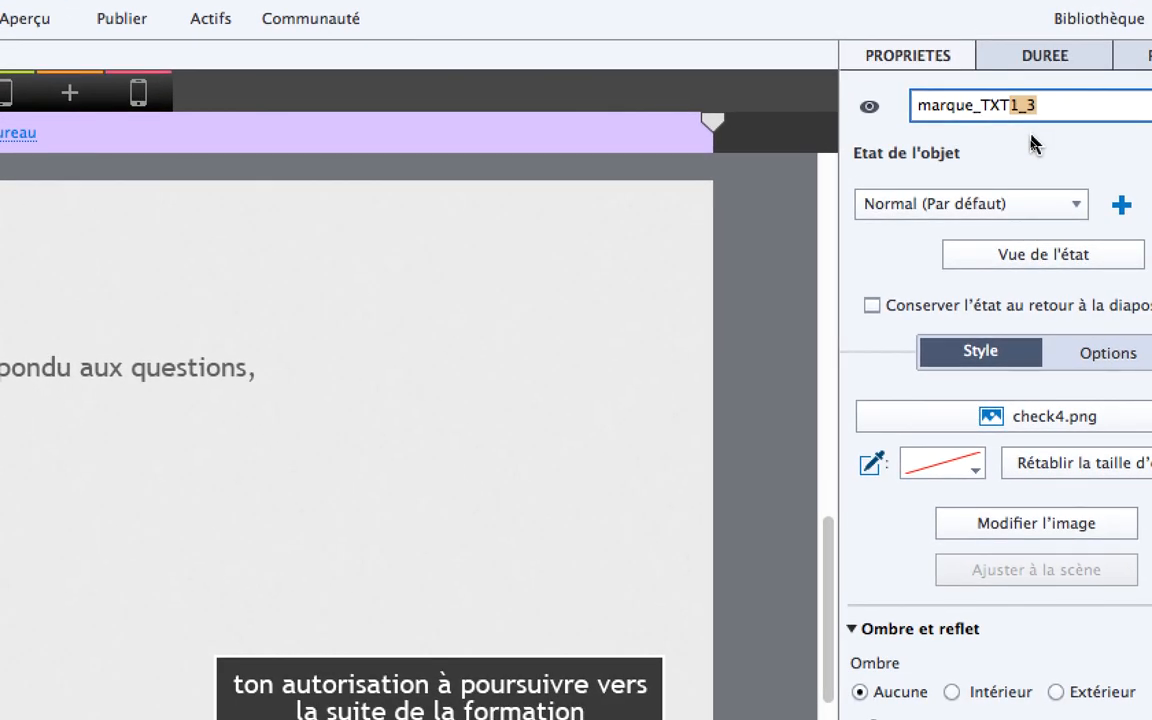
{"action": "type", "text": "2"}
{"action": "key", "text": "Return"}
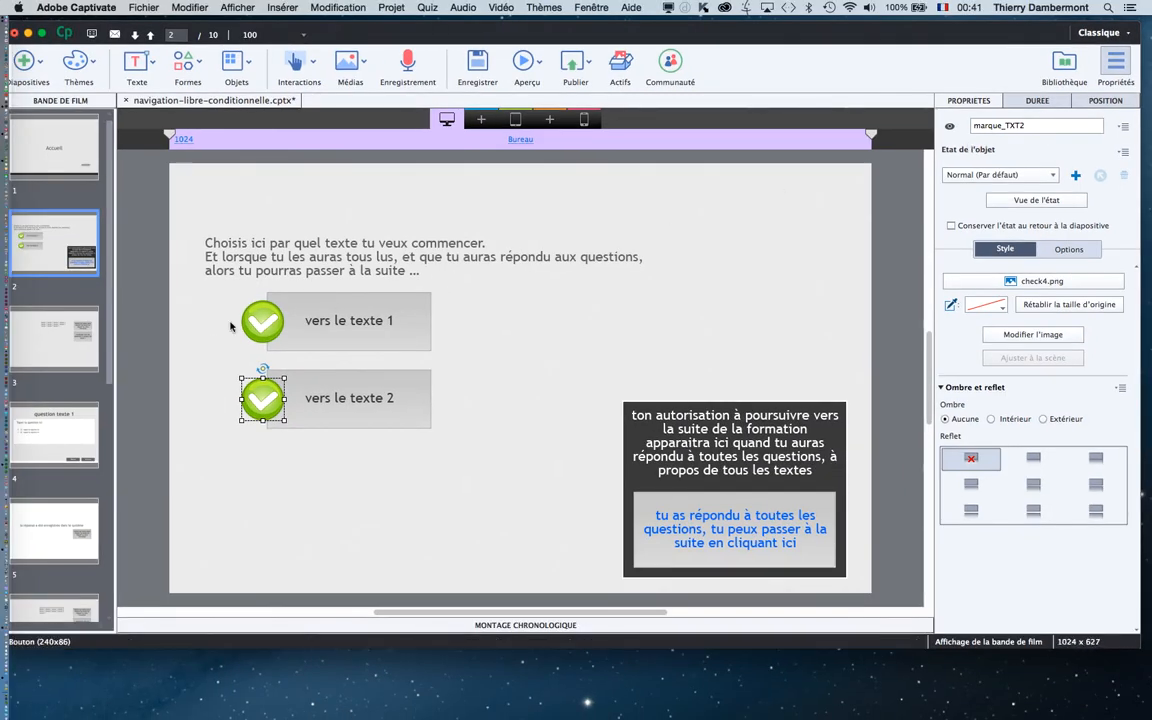
{"action": "left_click", "coordinate": [153, 319]}
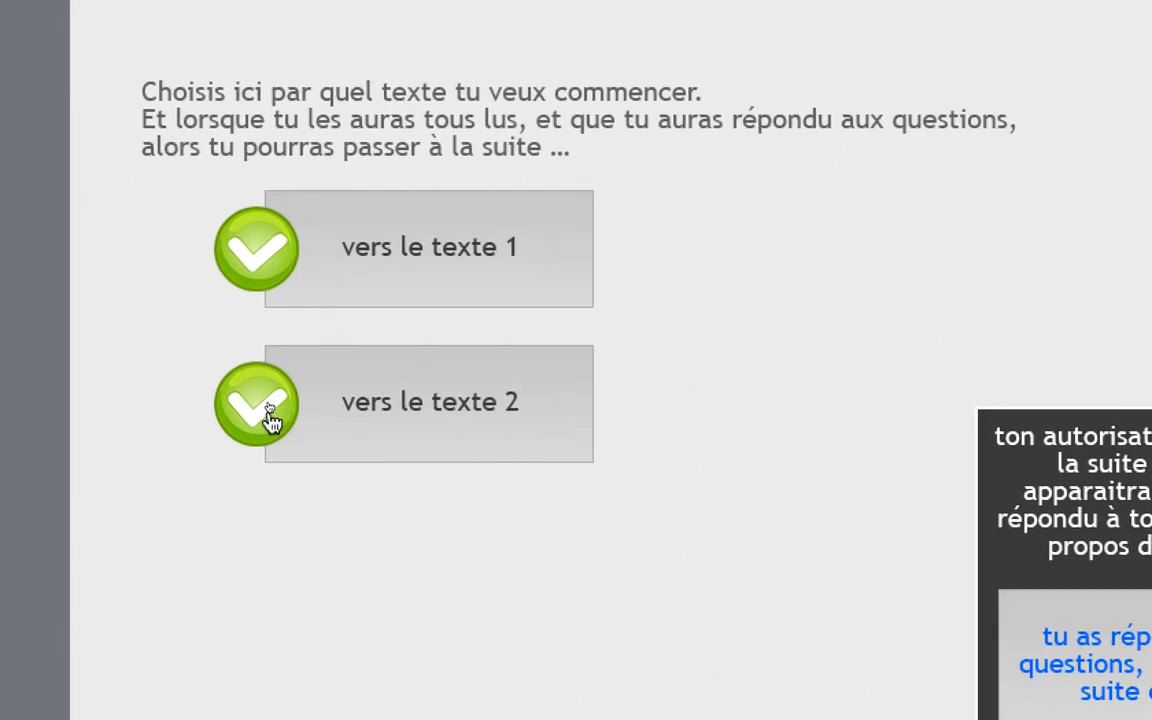
Step: Make both check images initially invisible in the output
{"action": "left_click", "coordinate": [269, 404]}
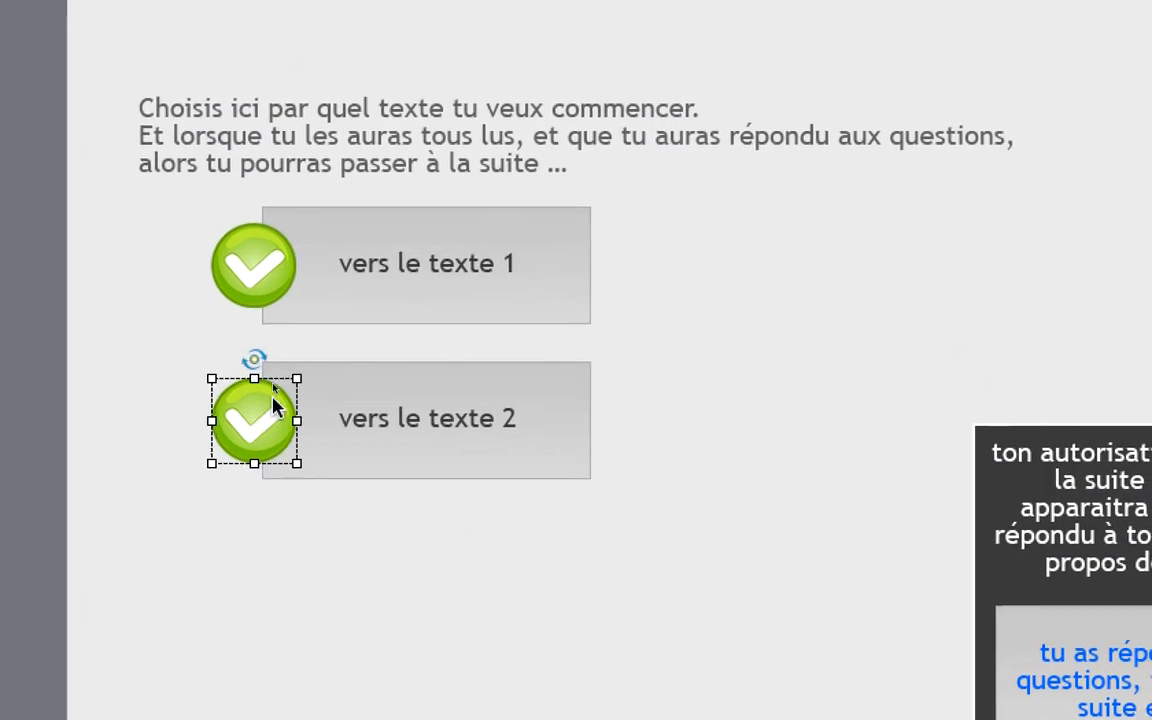
{"action": "left_click", "coordinate": [272, 362], "text": "shift"}
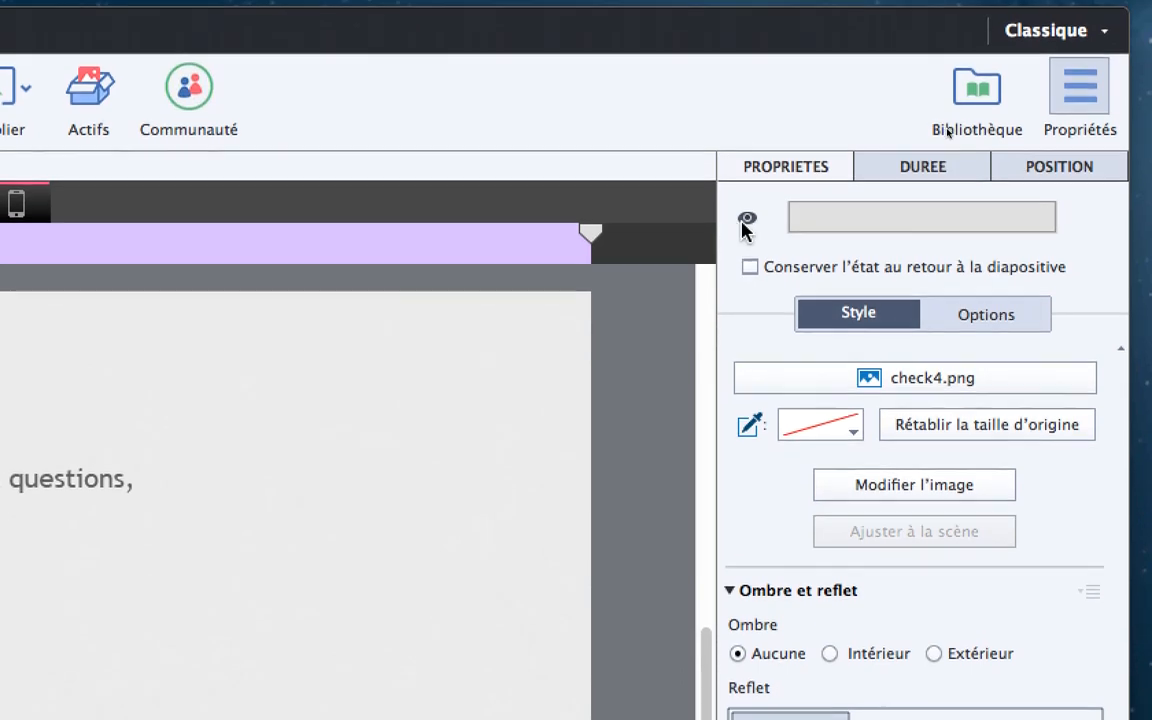
{"action": "left_click", "coordinate": [895, 126]}
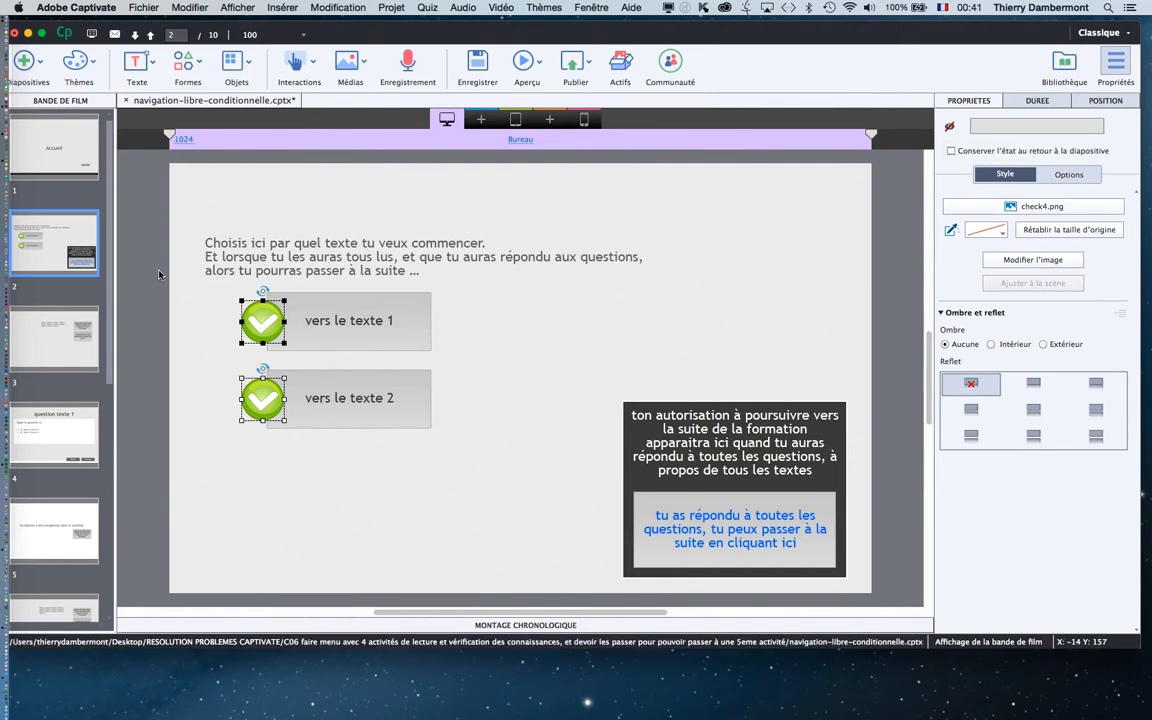
{"action": "left_click", "coordinate": [157, 274]}
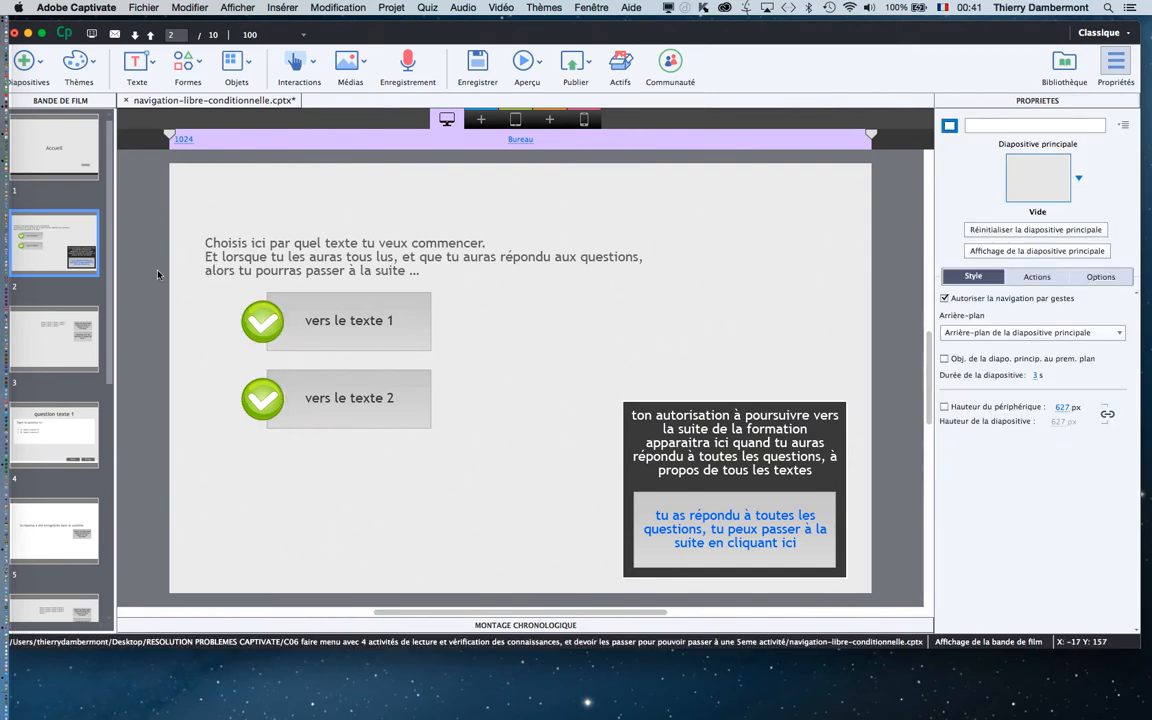
Step: Move both check images together onto the right edges of the "vers le texte 1" and "vers le texte 2" buttons
{"action": "left_click", "coordinate": [263, 325]}
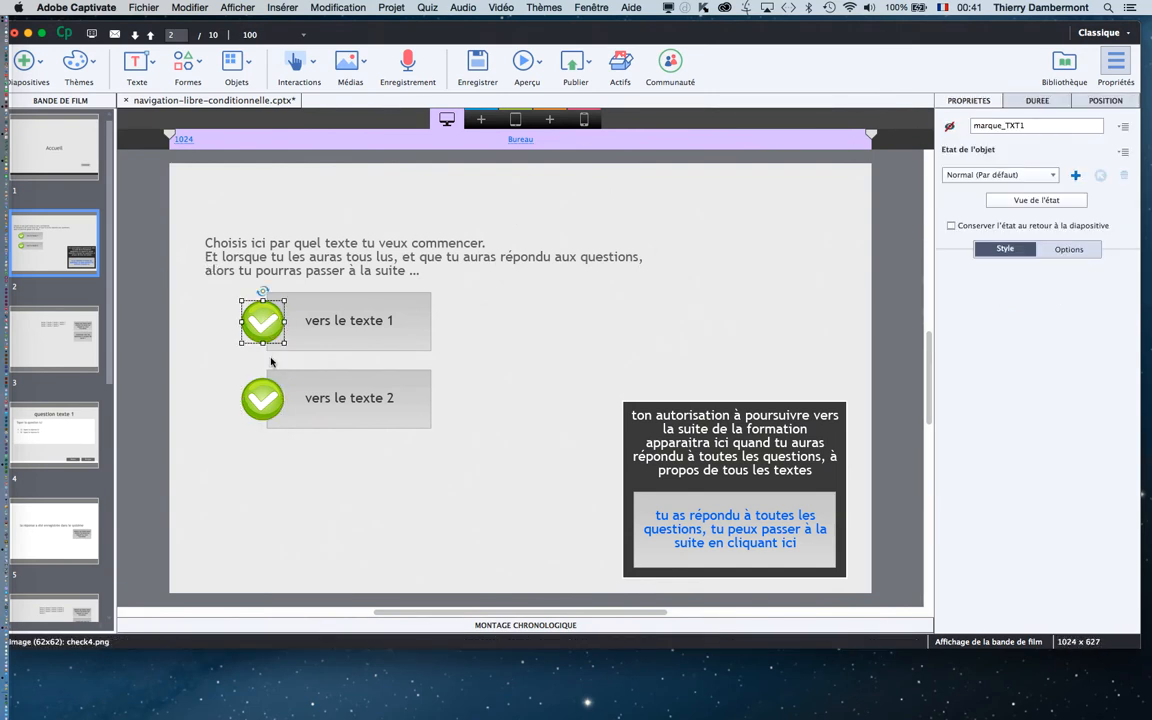
{"action": "left_click", "coordinate": [268, 398], "text": "shift"}
{"action": "left_click_drag", "start_coordinate": [268, 398], "coordinate": [432, 400]}
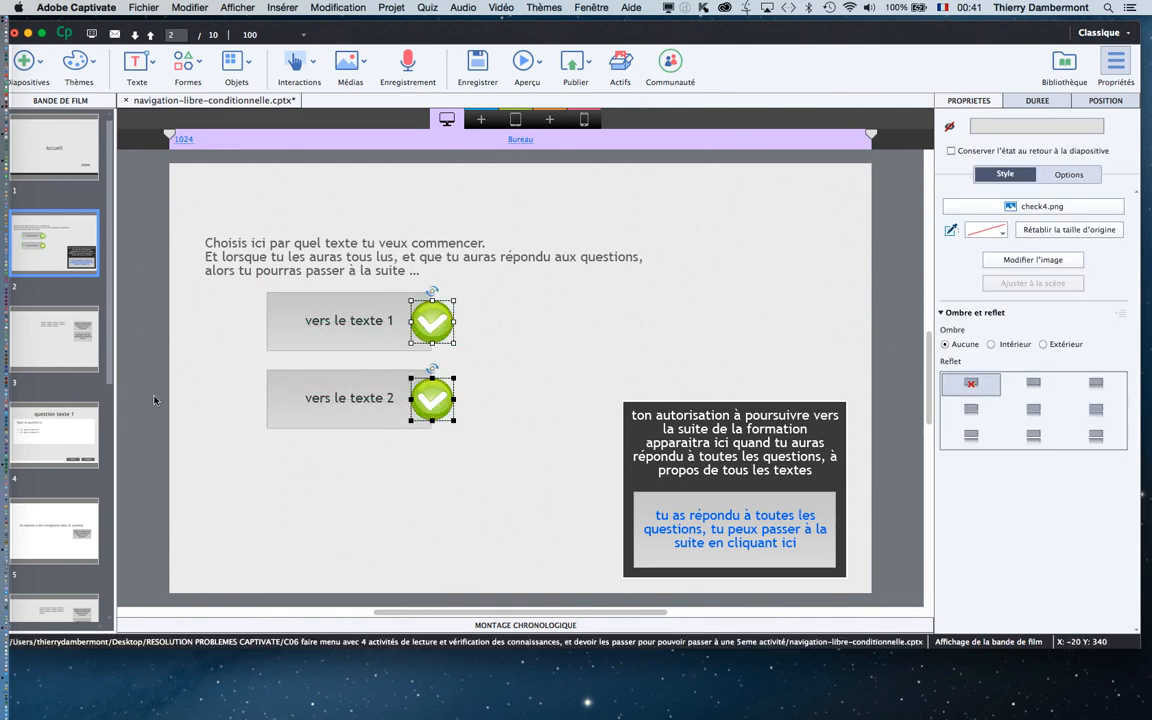
{"action": "left_click_drag", "start_coordinate": [445, 333], "coordinate": [439, 333]}
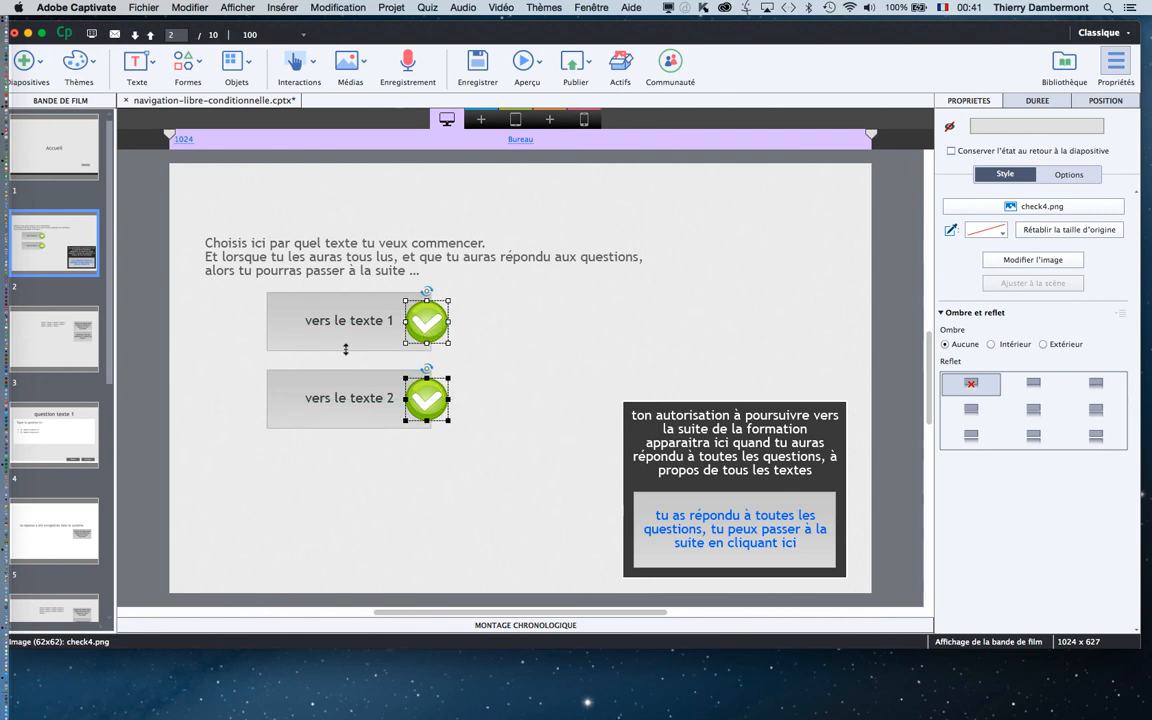
{"action": "left_click", "coordinate": [141, 375]}
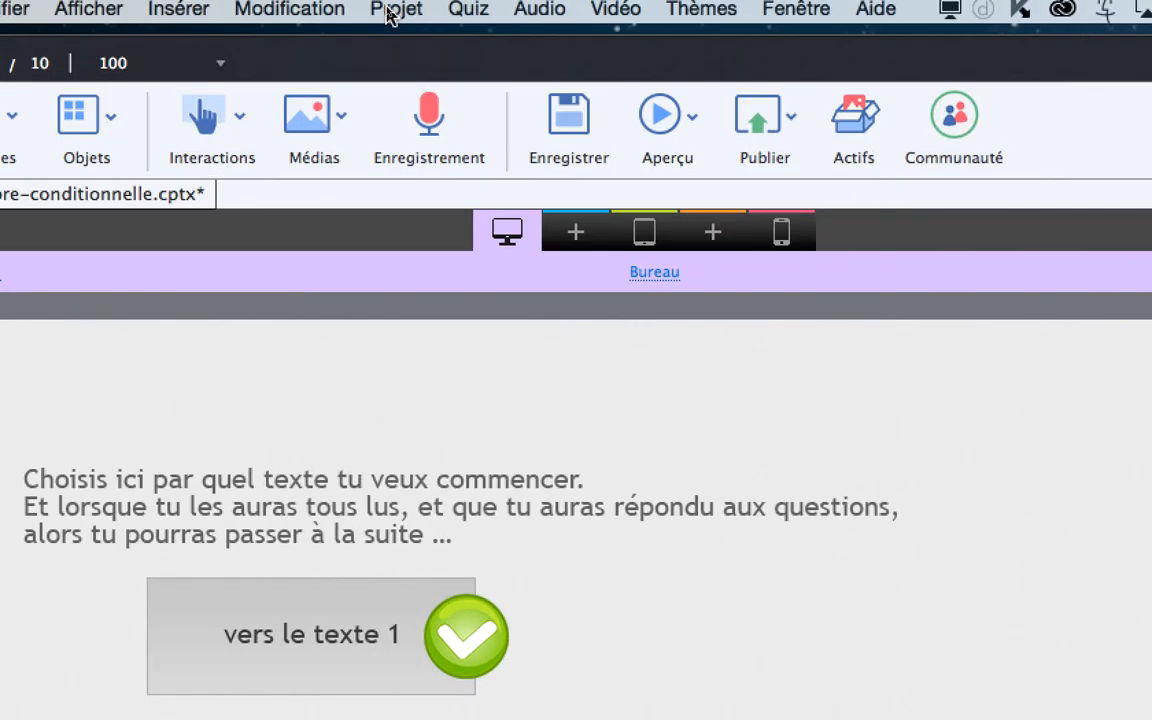
Step: Open the existing advanced action incremVARtext1ETRETOURMENU for editing
{"action": "left_click", "coordinate": [390, 8]}
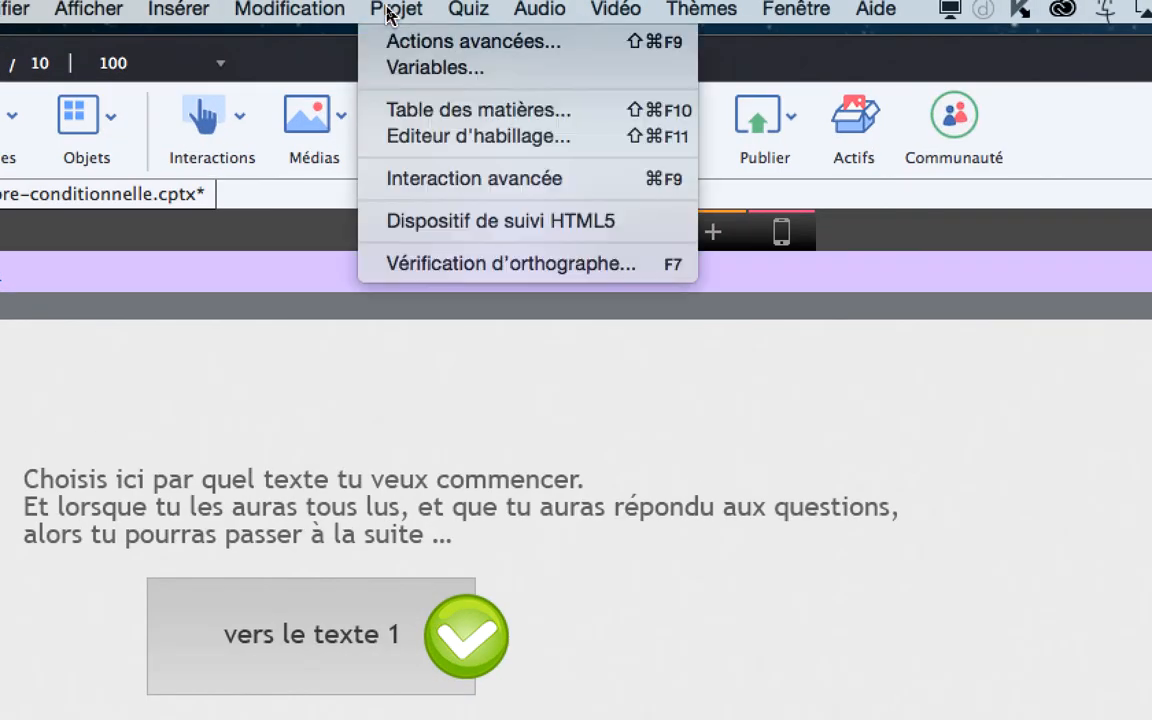
{"action": "left_click", "coordinate": [390, 20]}
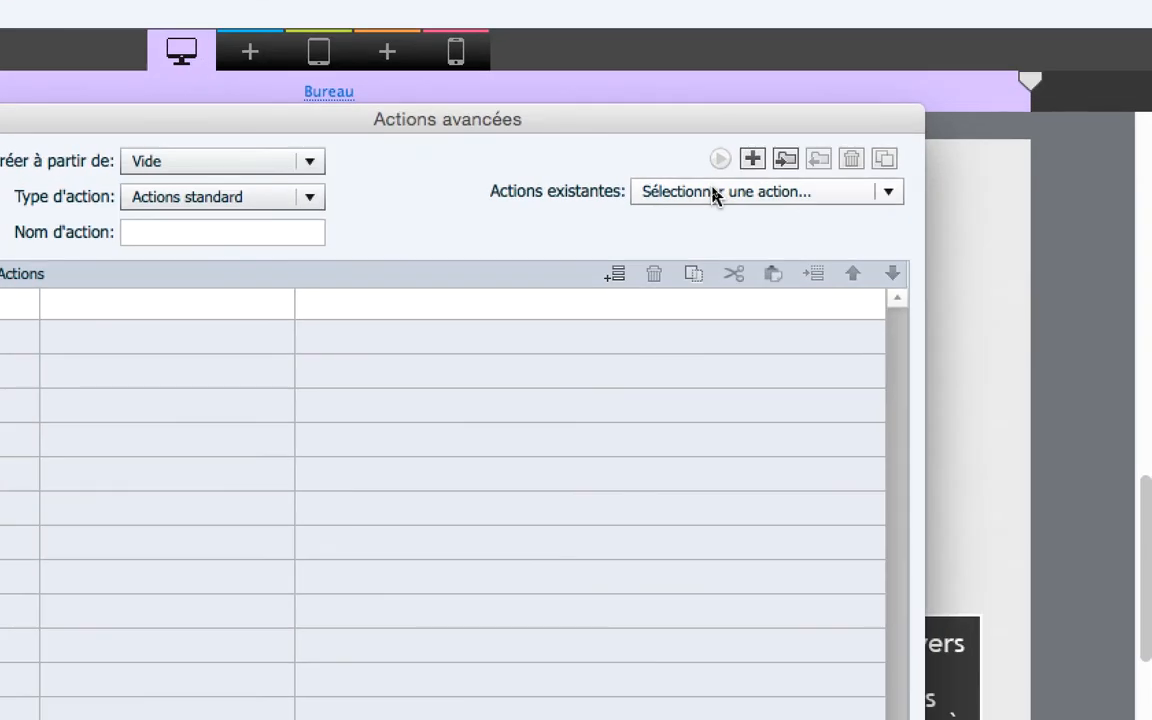
{"action": "left_click", "coordinate": [714, 194]}
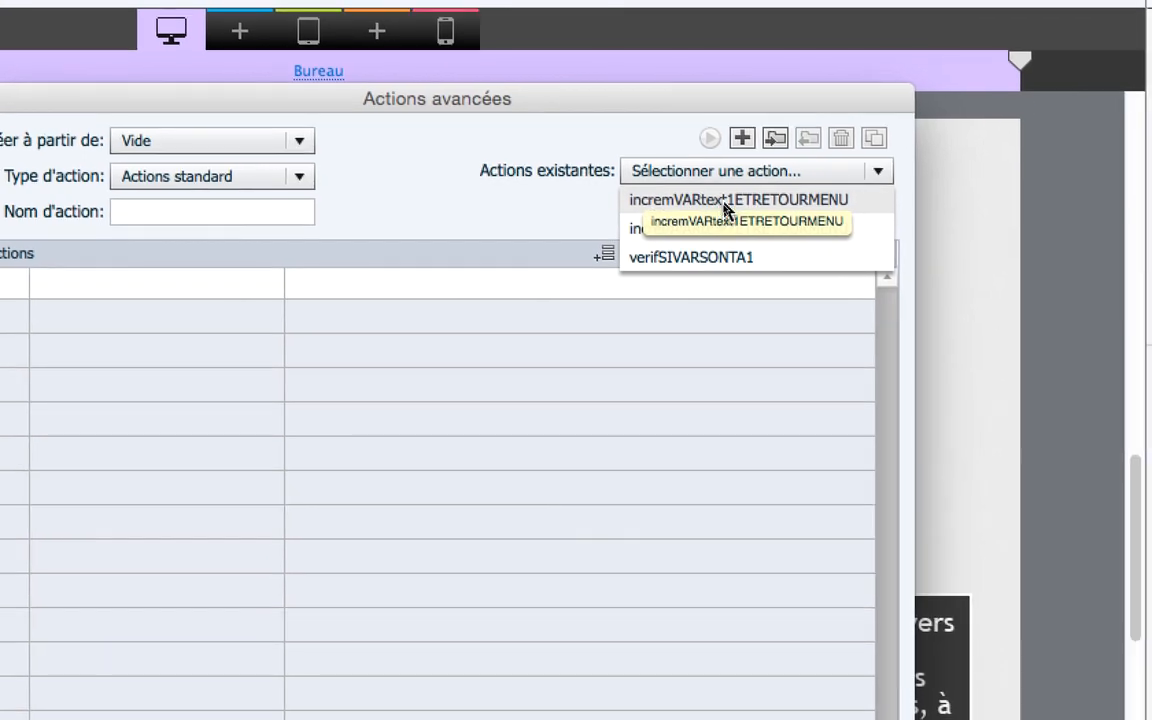
{"action": "left_click", "coordinate": [724, 209]}
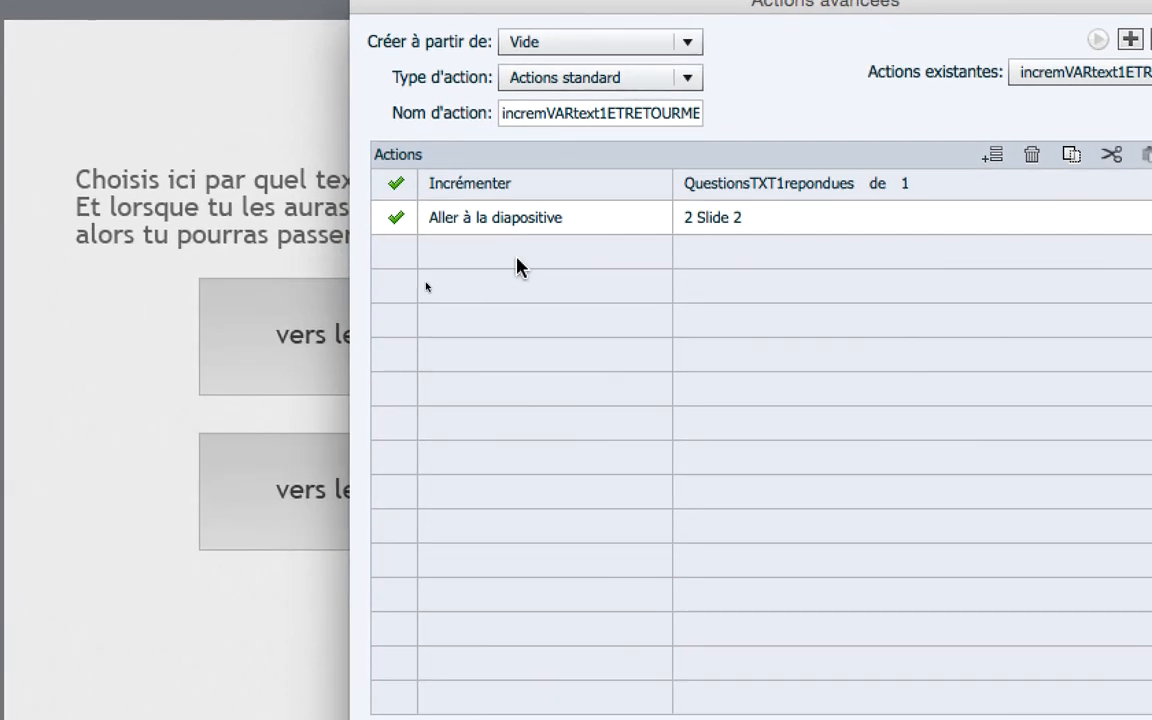
Step: Add a third line to the action that uses Afficher to show marque_TXT1
{"action": "left_click", "coordinate": [519, 266]}
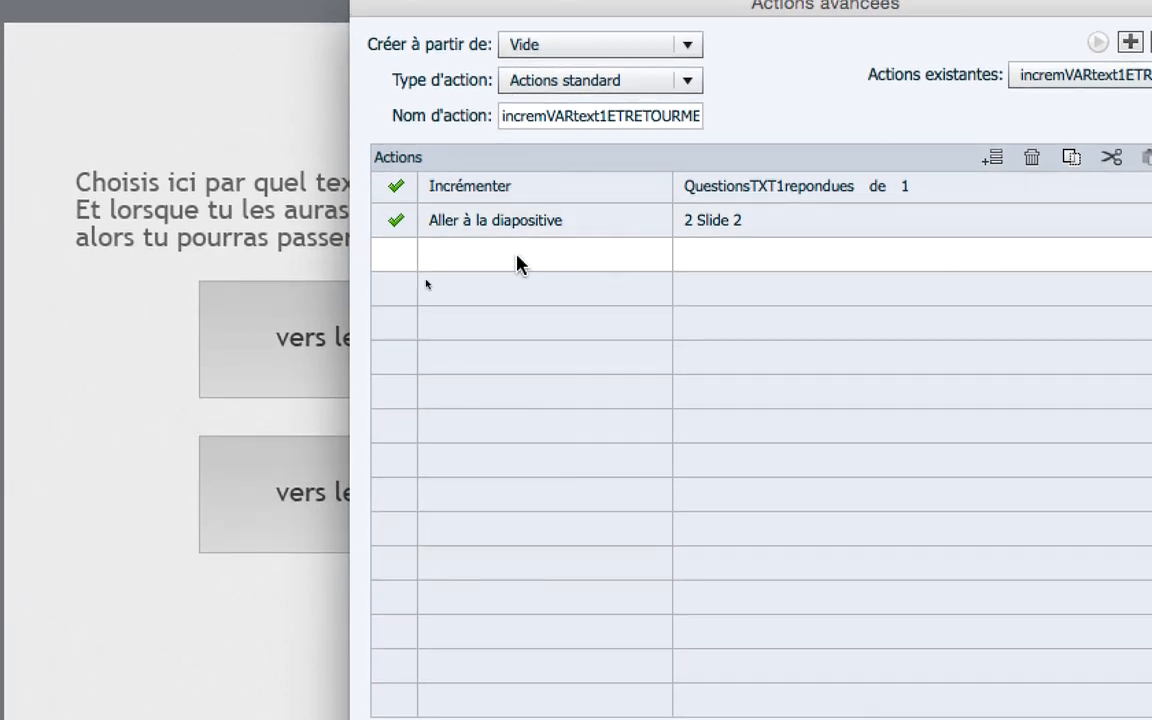
{"action": "left_click", "coordinate": [521, 262]}
{"action": "scroll", "coordinate": [530, 348], "scroll_direction": "down", "scroll_amount": 5}
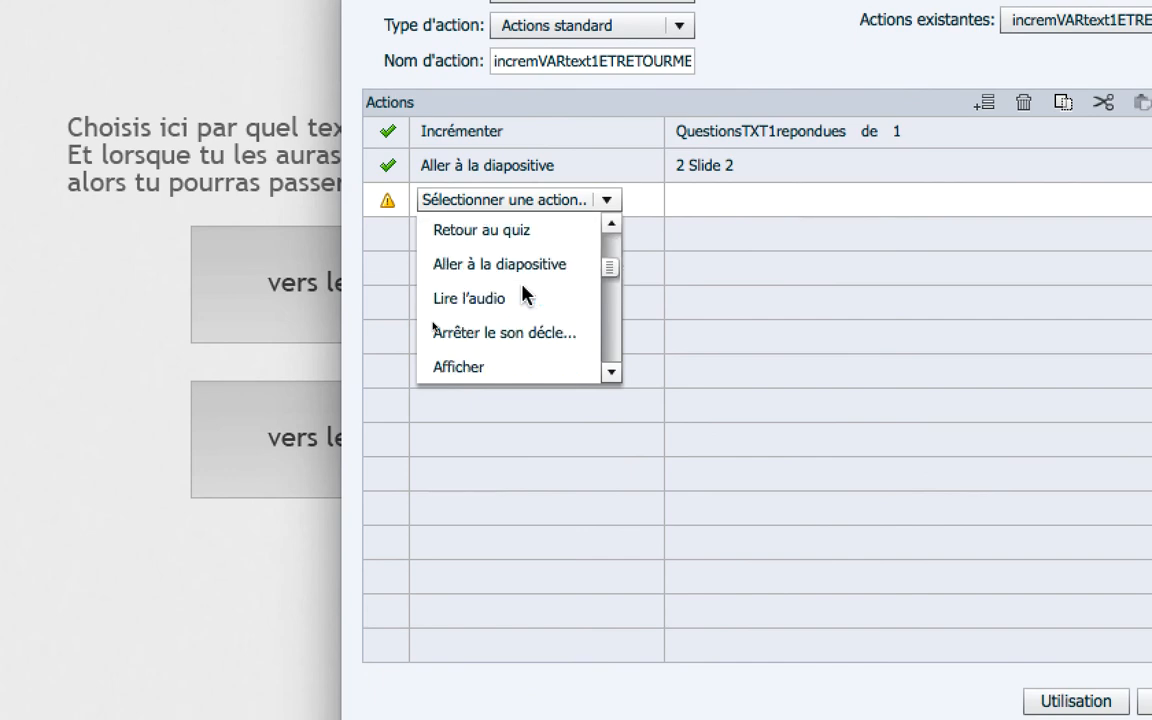
{"action": "scroll", "coordinate": [520, 290], "scroll_direction": "down", "scroll_amount": 1}
{"action": "left_click", "coordinate": [515, 315]}
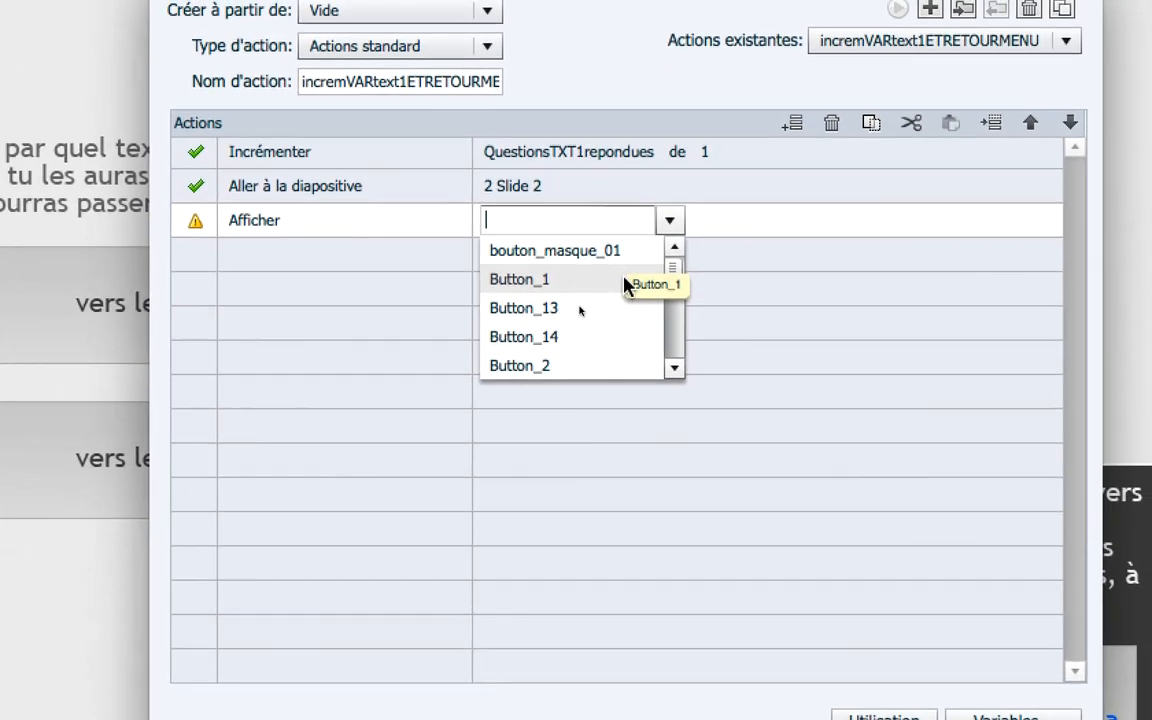
{"action": "scroll", "coordinate": [787, 288], "scroll_direction": "down", "scroll_amount": 4}
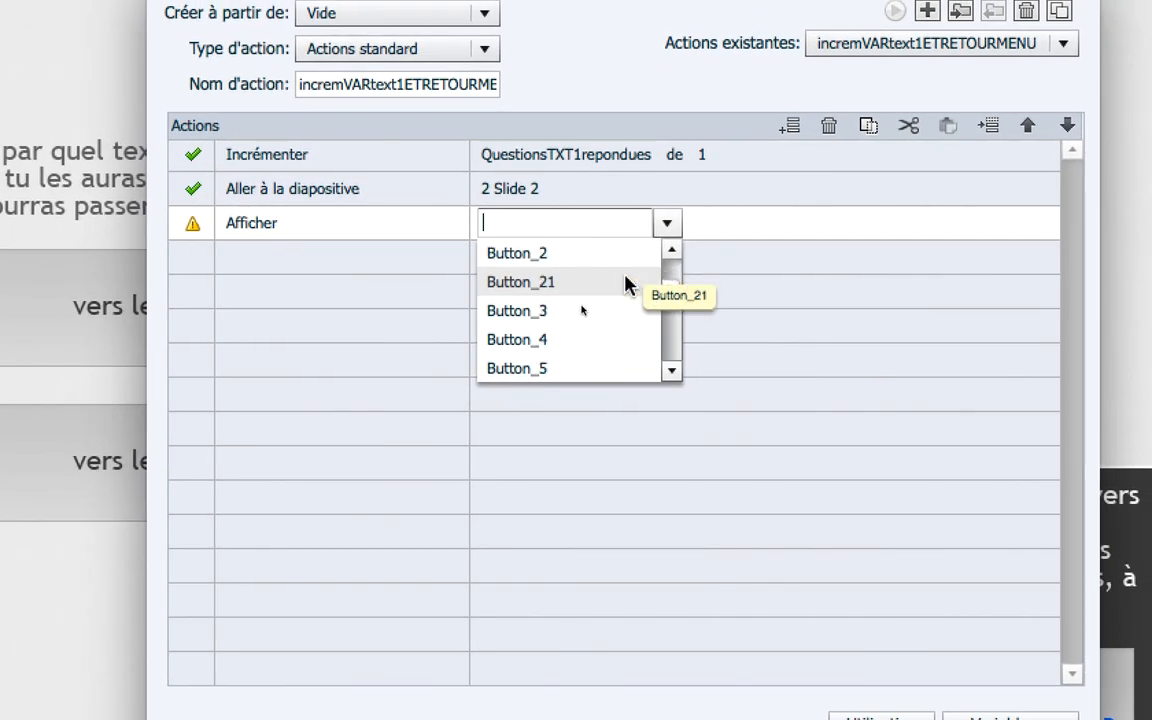
{"action": "scroll", "coordinate": [625, 285], "scroll_direction": "down", "scroll_amount": 5}
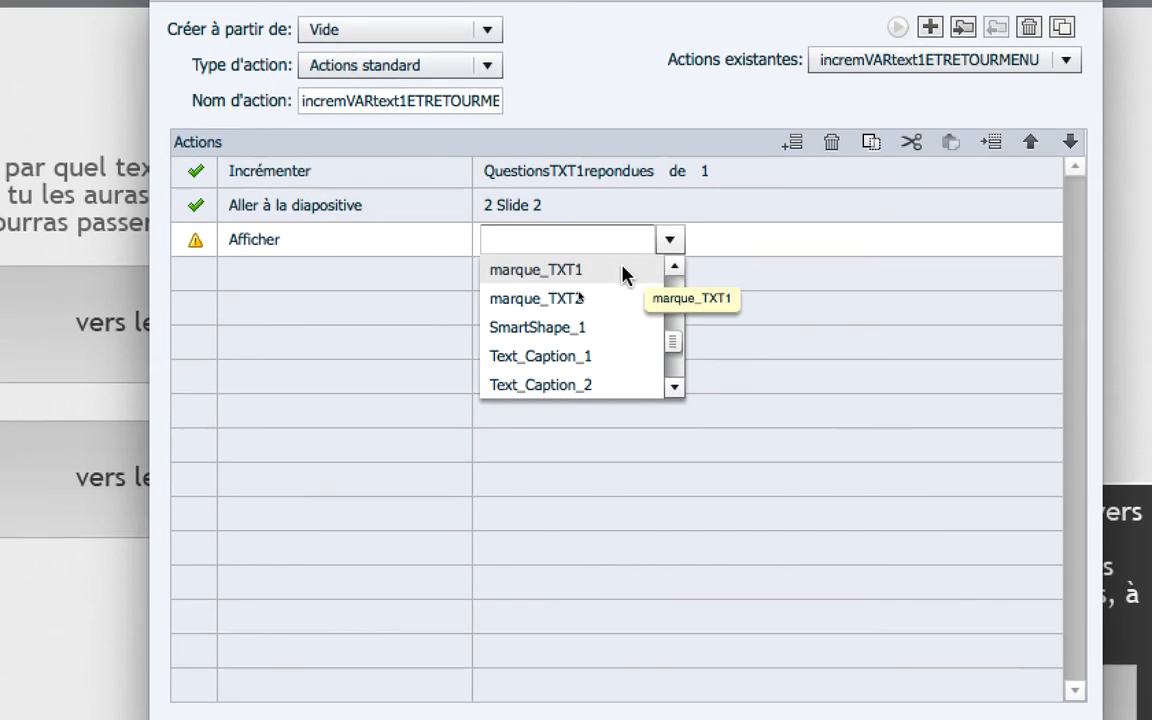
{"action": "left_click", "coordinate": [622, 256]}
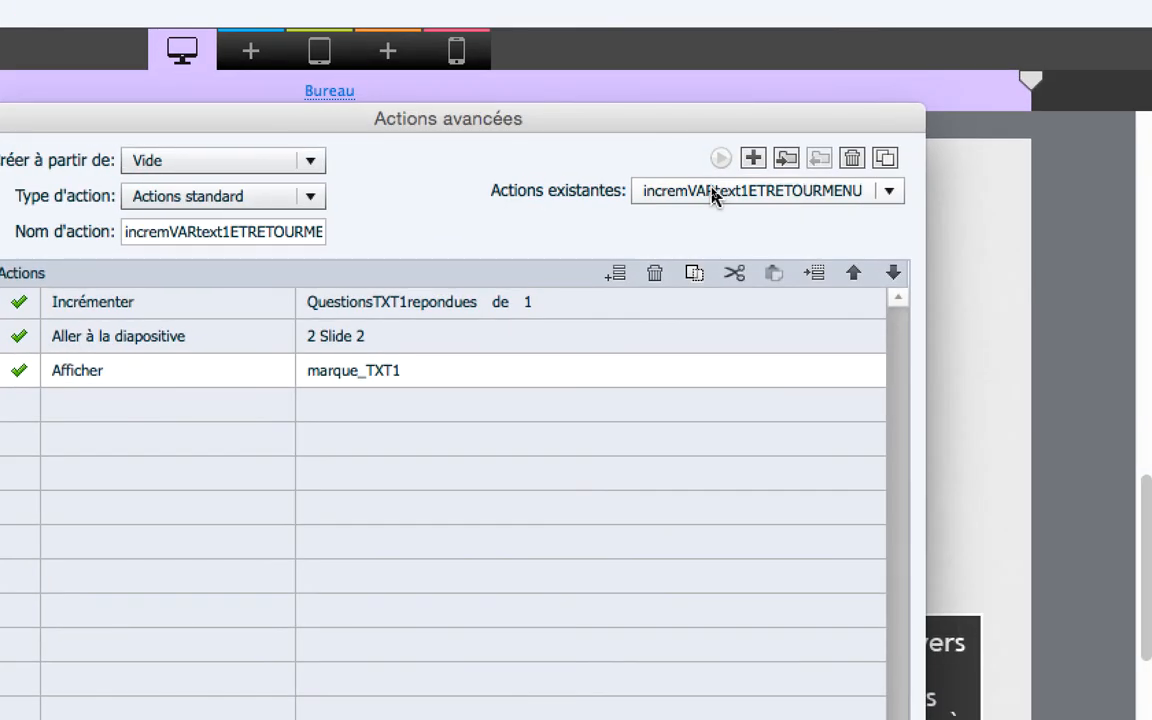
Step: Update the advanced action incremVARtext1ETRETOURMENU to save its changes before switching to another action
{"action": "left_click", "coordinate": [713, 196]}
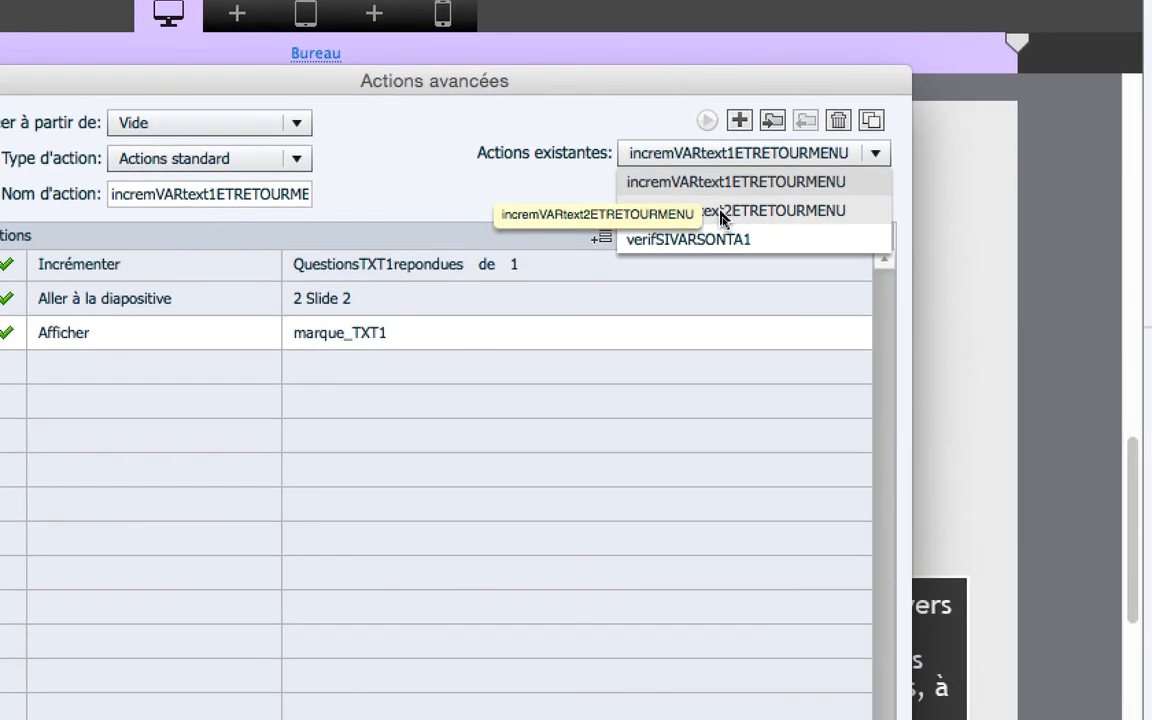
{"action": "left_click", "coordinate": [721, 212]}
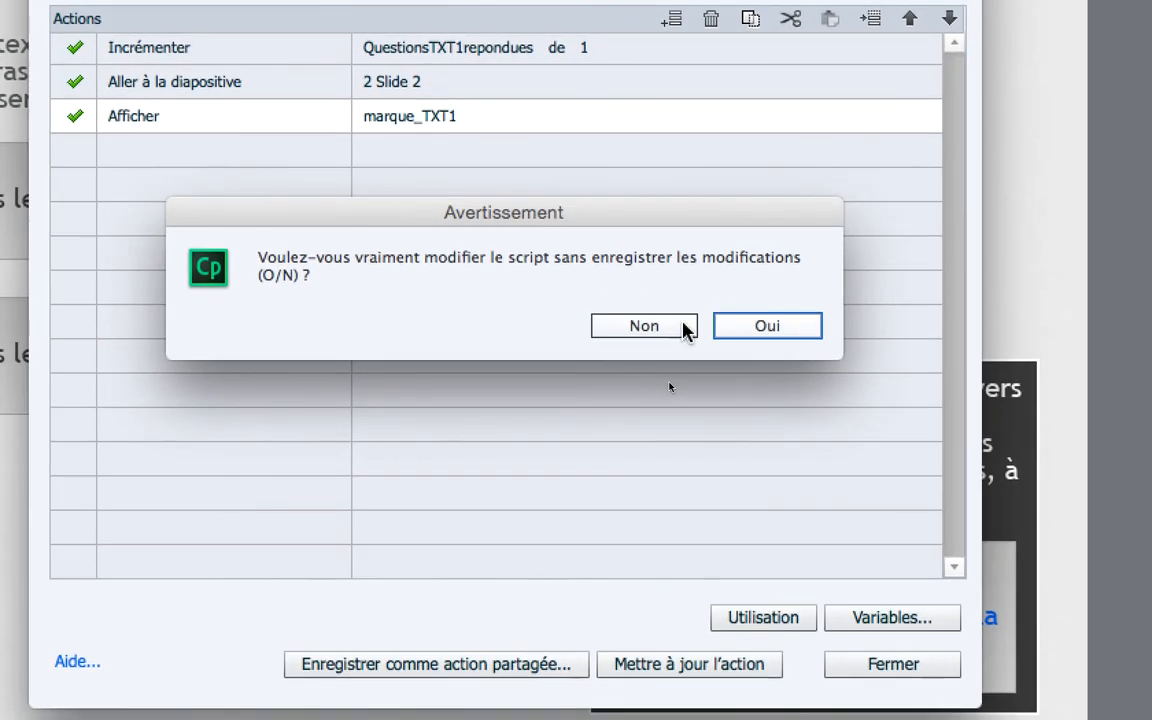
{"action": "left_click", "coordinate": [660, 333]}
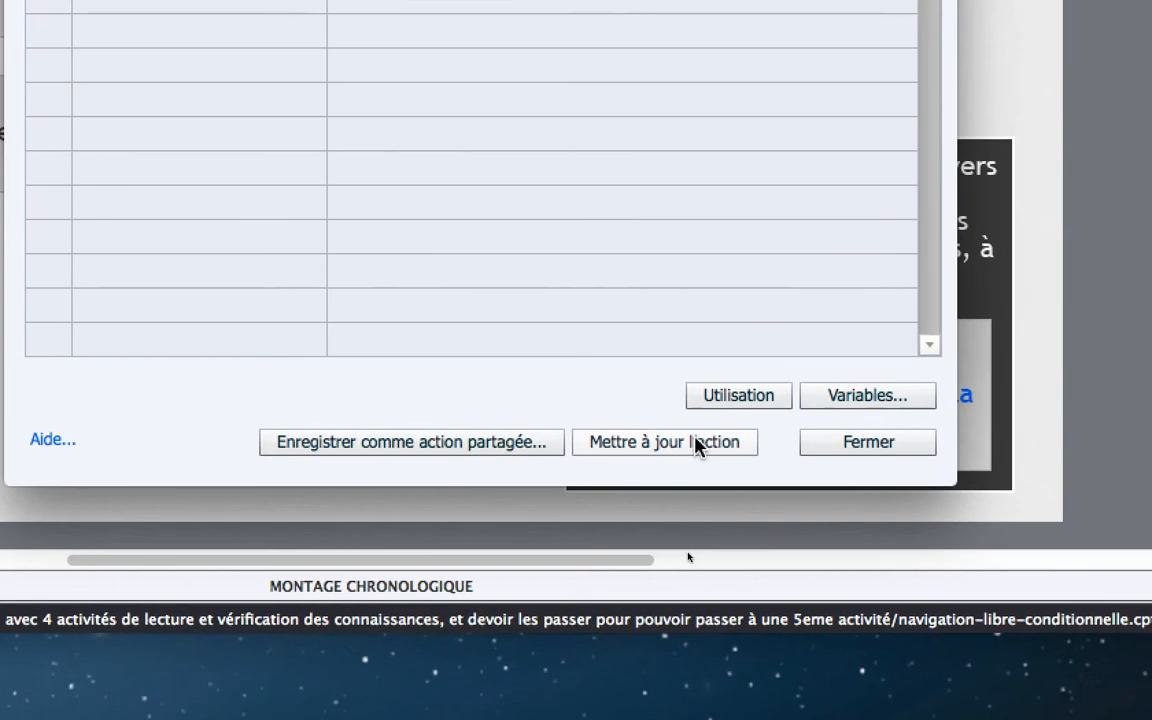
{"action": "left_click", "coordinate": [697, 447]}
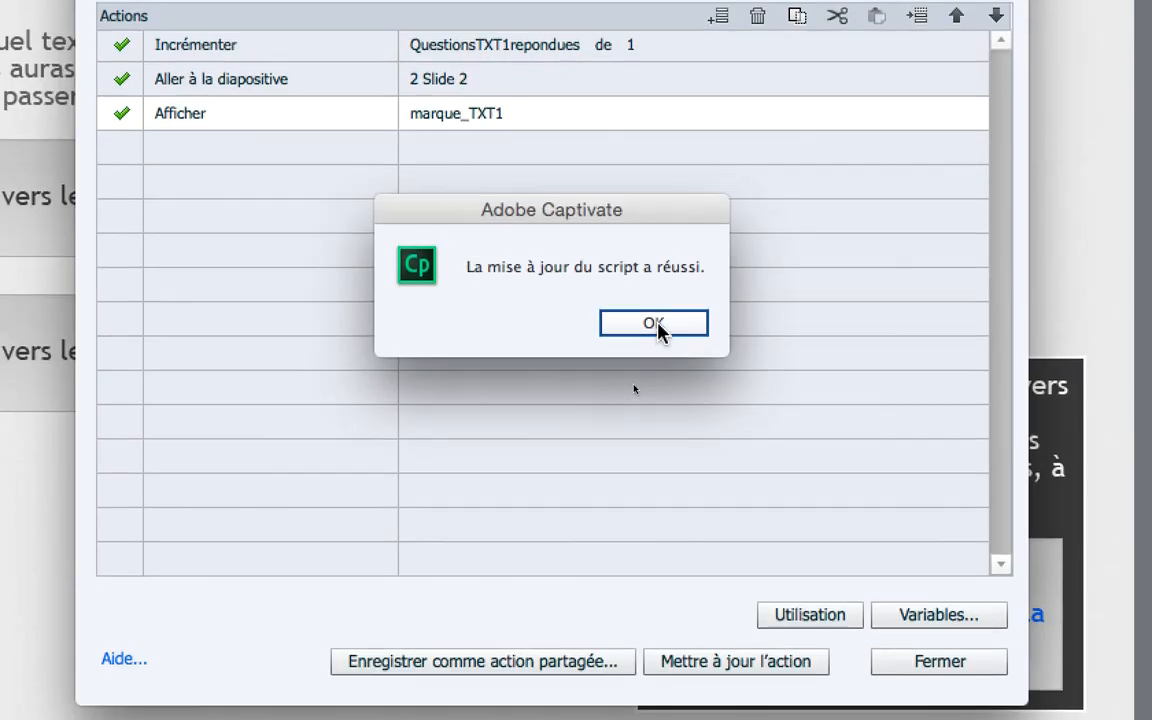
Step: Close the first action's update confirmation and open the existing advanced action incremVARtext2ETRETOURMENU for editing
{"action": "left_click", "coordinate": [655, 323]}
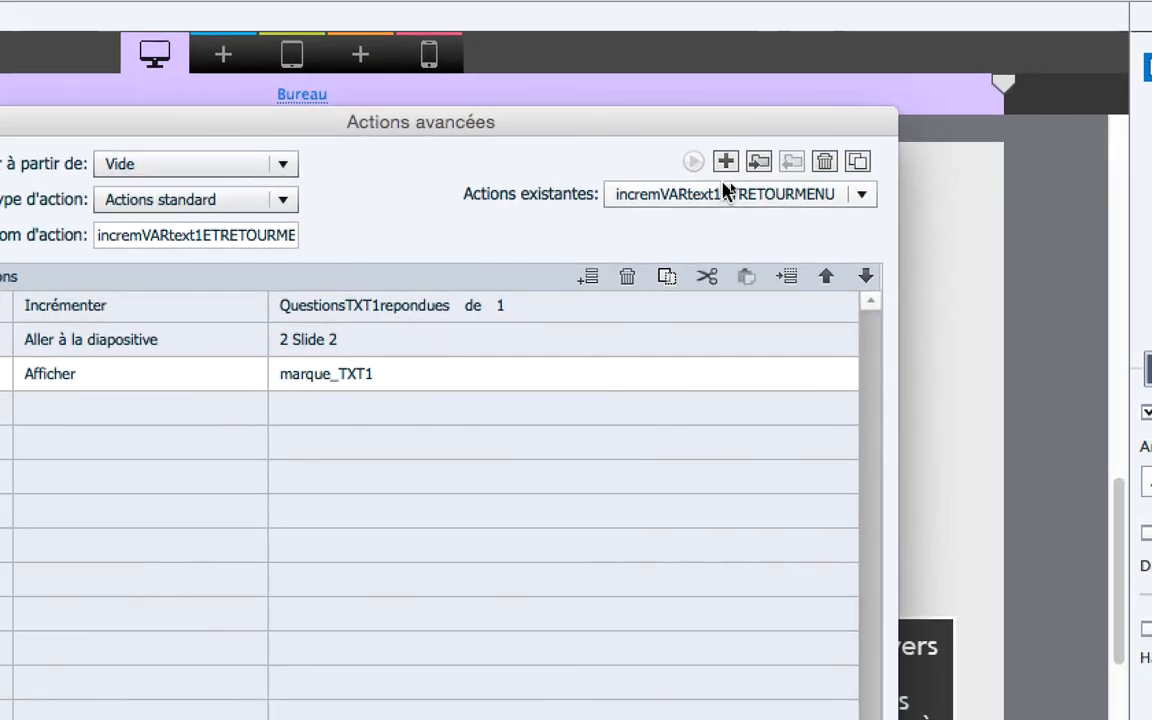
{"action": "left_click", "coordinate": [1147, 116]}
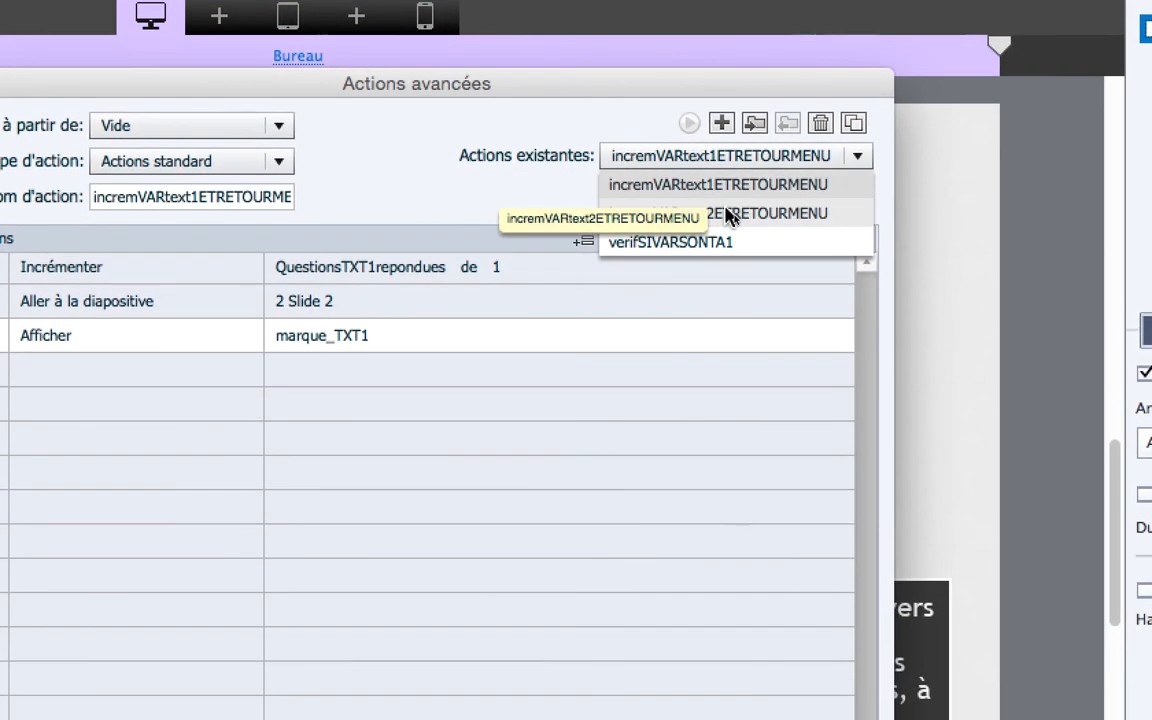
{"action": "left_click", "coordinate": [727, 215]}
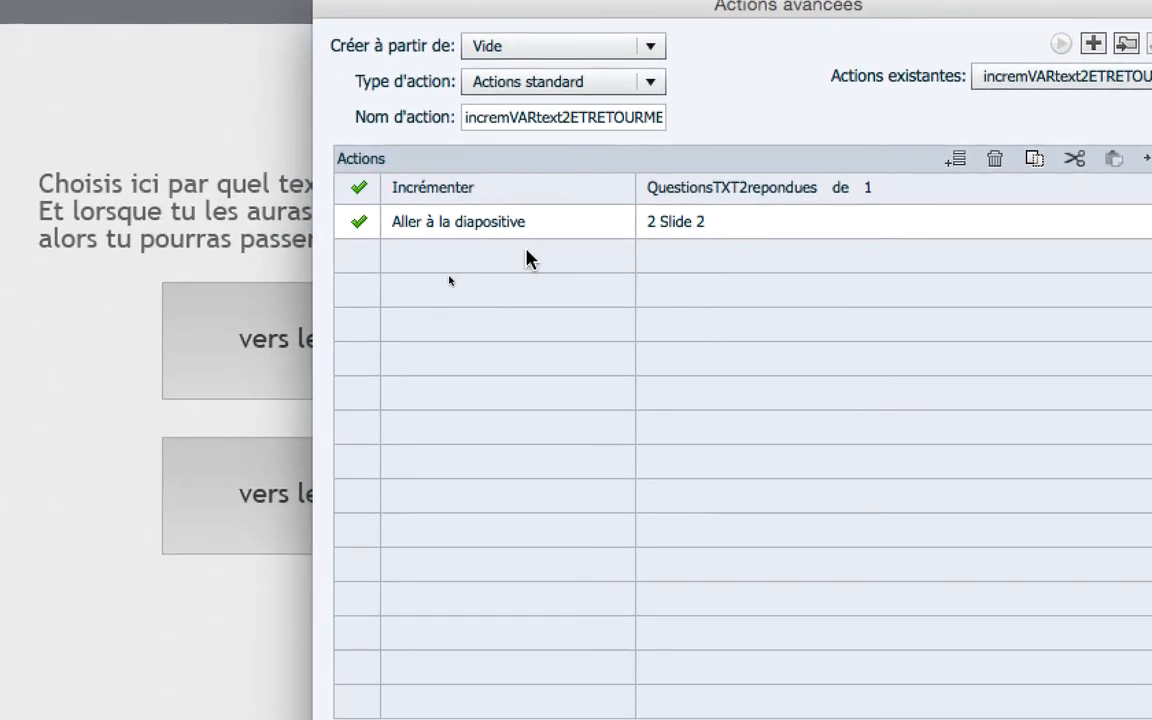
Step: Add a third line that uses Afficher to show marque_TXT2, and save the updated action before closing the advanced actions
{"action": "left_click", "coordinate": [529, 259]}
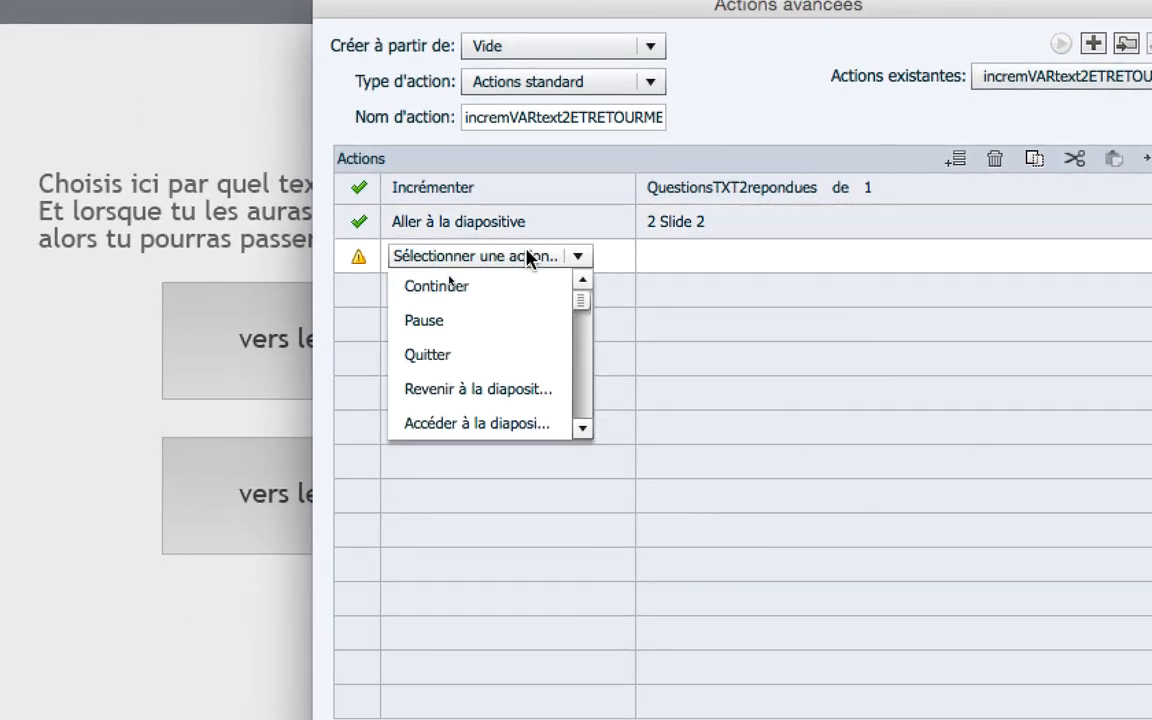
{"action": "scroll", "coordinate": [527, 331], "scroll_direction": "down", "scroll_amount": 3}
{"action": "scroll", "coordinate": [527, 283], "scroll_direction": "down", "scroll_amount": 4}
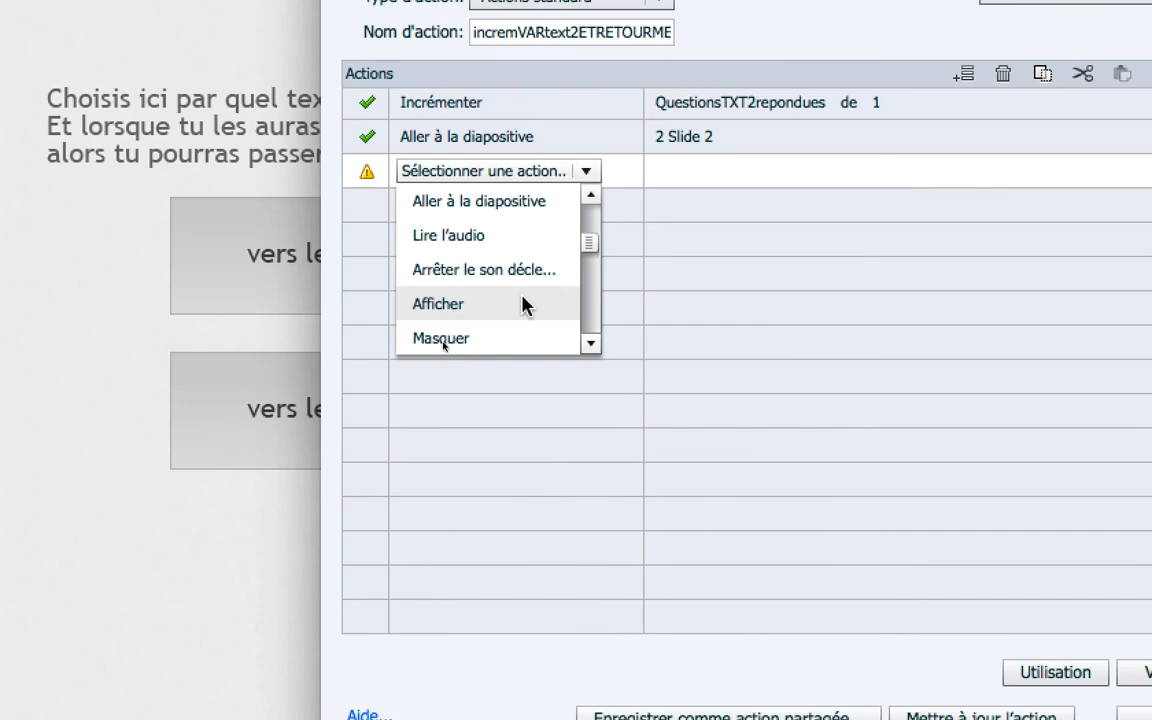
{"action": "left_click", "coordinate": [522, 302]}
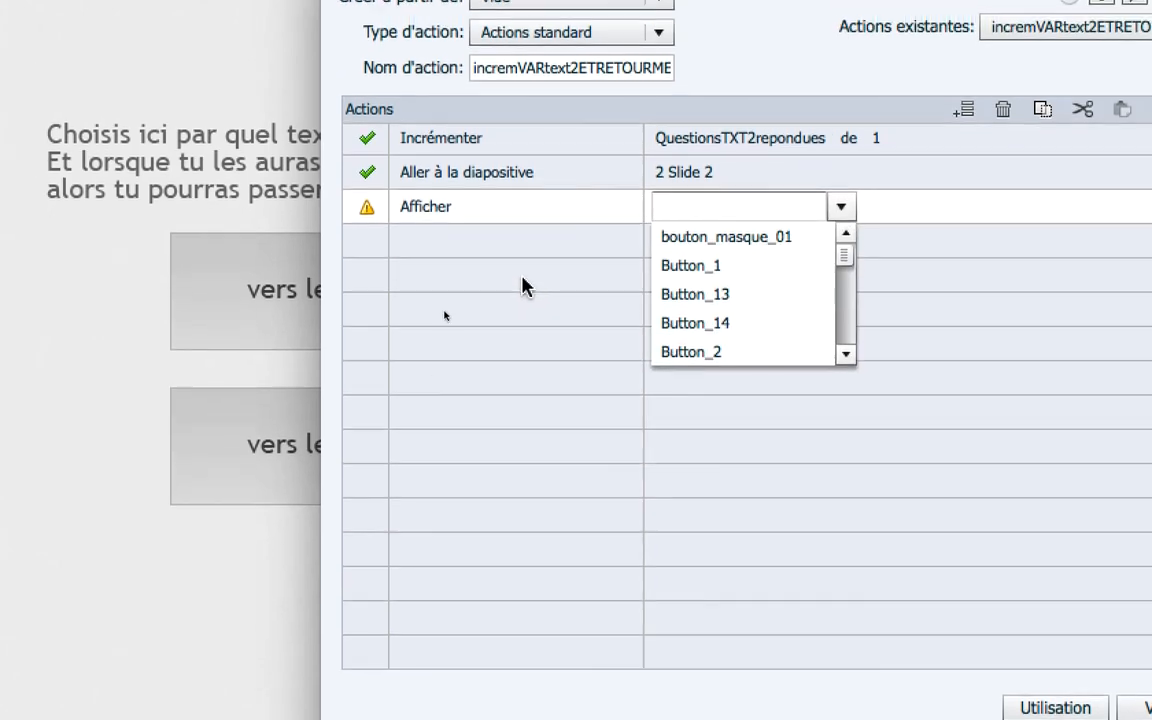
{"action": "scroll", "coordinate": [613, 280], "scroll_direction": "down", "scroll_amount": 7}
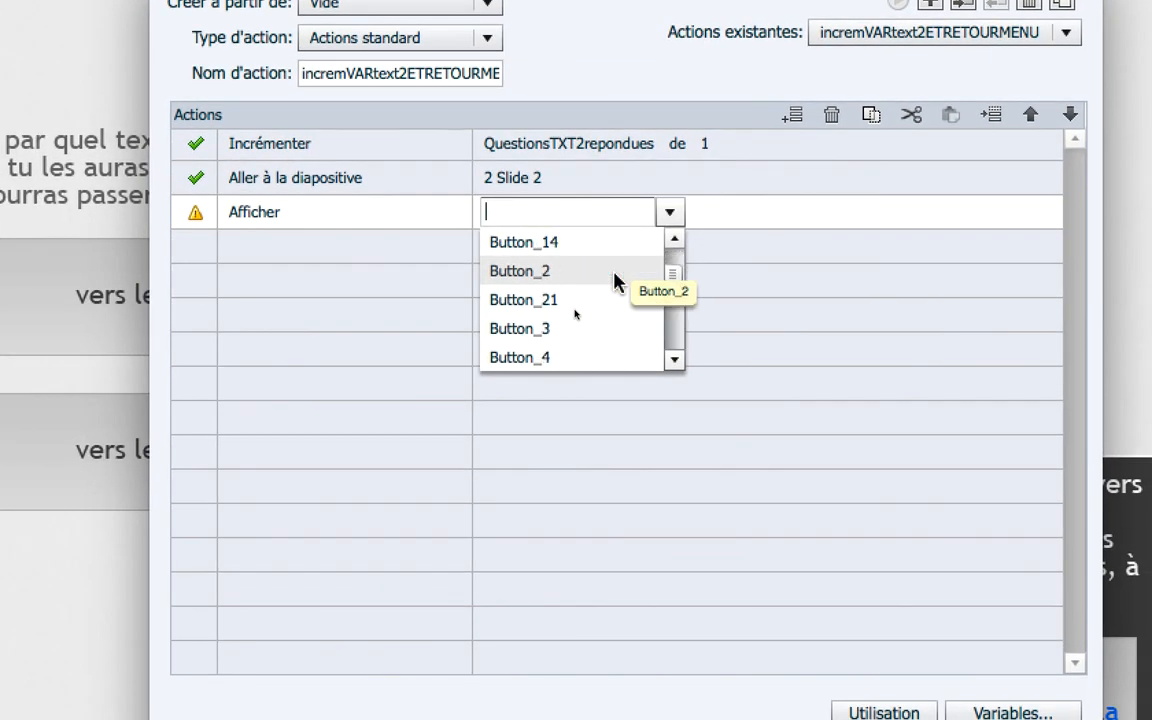
{"action": "scroll", "coordinate": [614, 282], "scroll_direction": "down", "scroll_amount": 1}
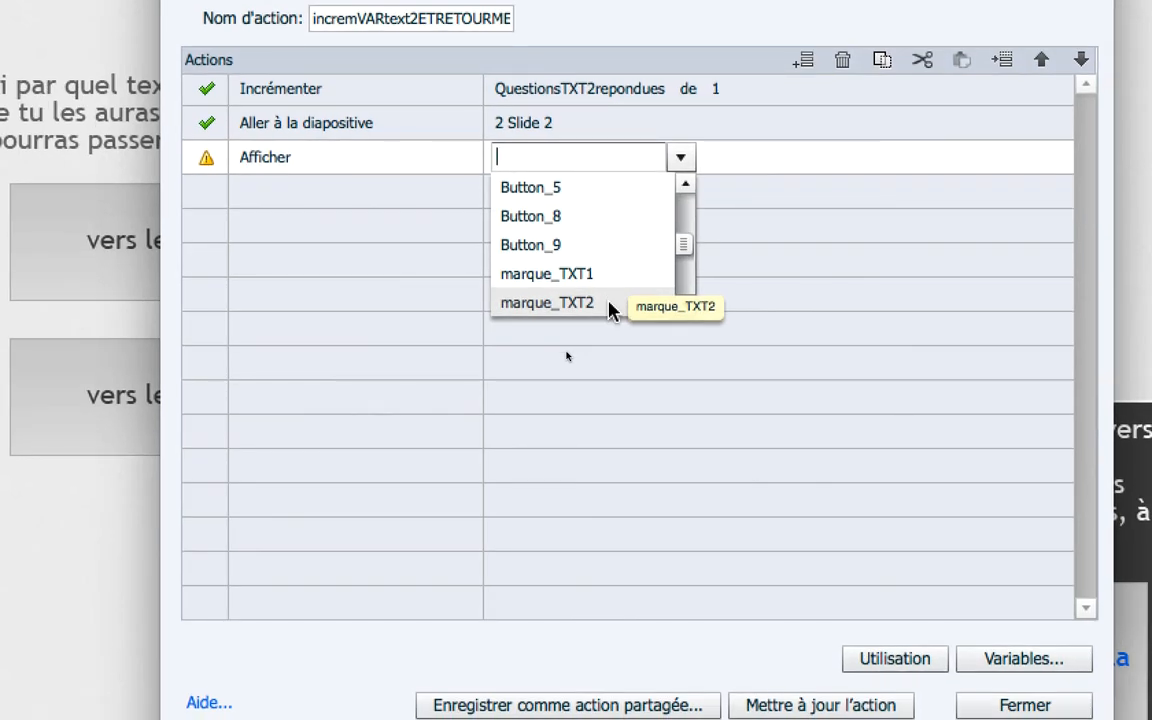
{"action": "left_click", "coordinate": [547, 302]}
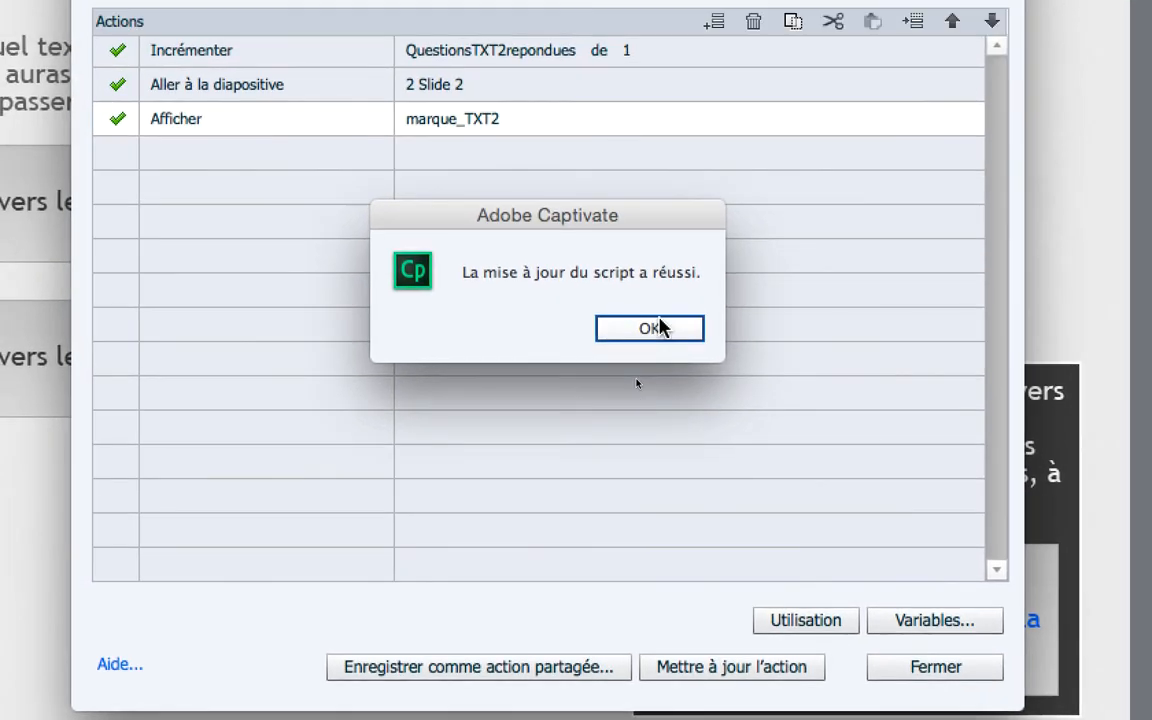
{"action": "left_click", "coordinate": [619, 176]}
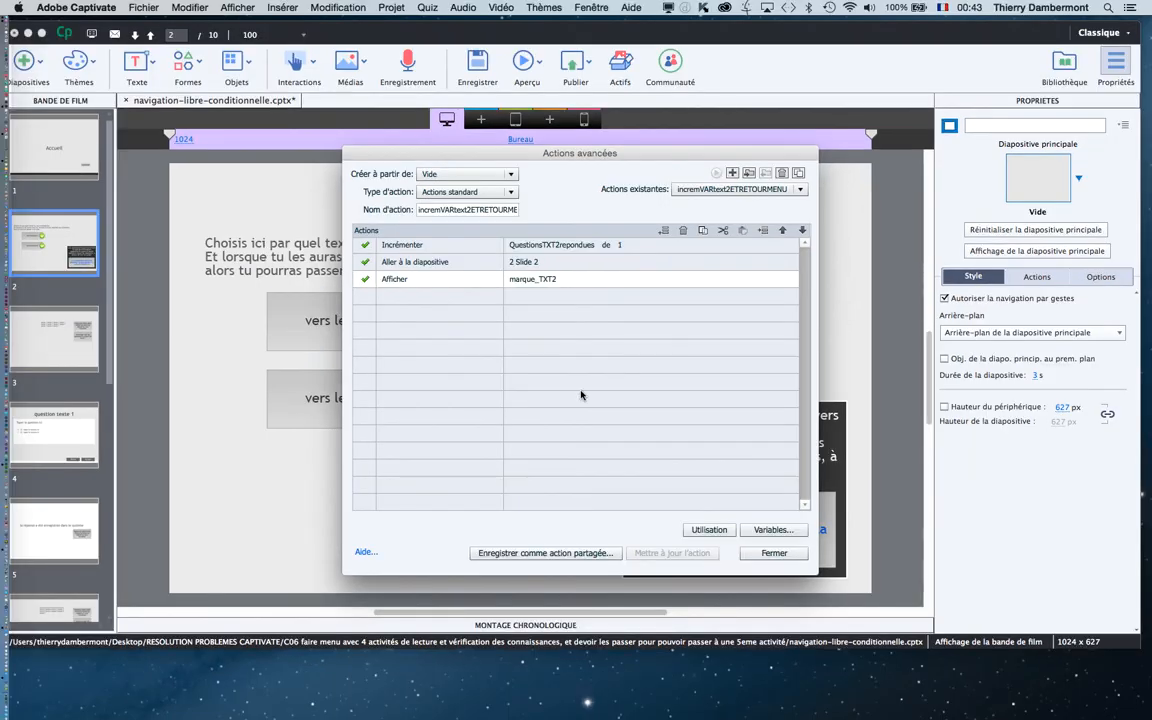
{"action": "left_click", "coordinate": [778, 557]}
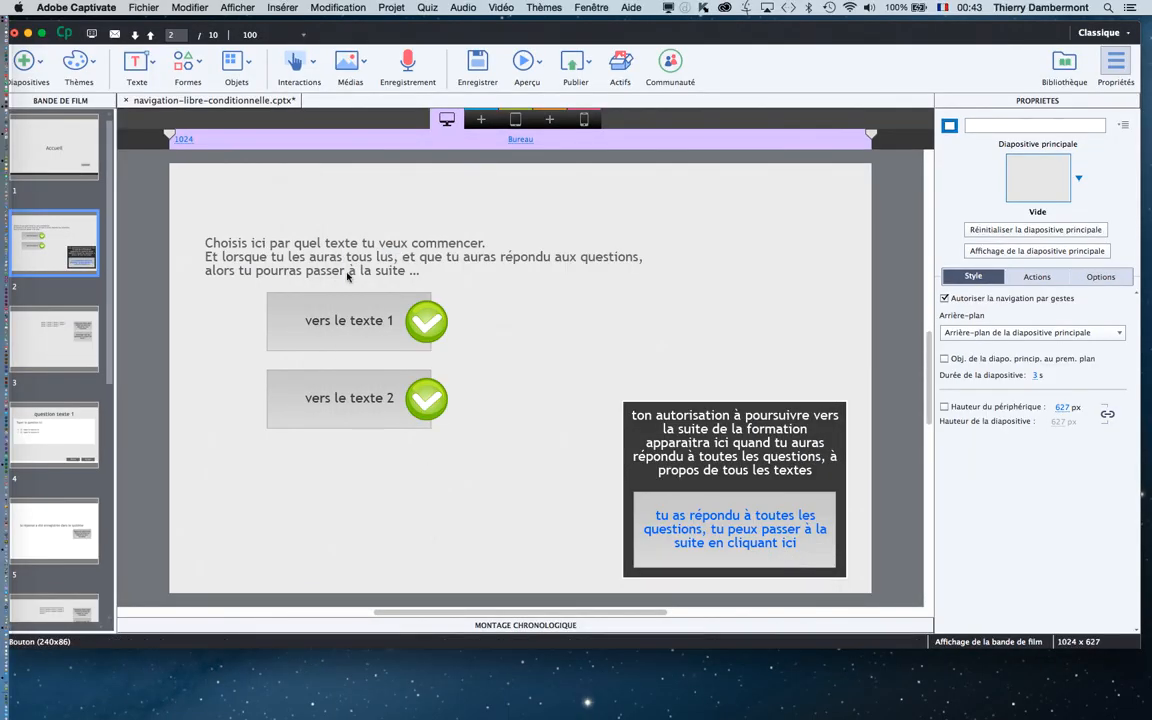
Step: Preview the project in the browser and review the image search for check mark "public domain" and the green check mark's source page
{"action": "left_click", "coordinate": [527, 61]}
{"action": "left_click", "coordinate": [556, 168]}
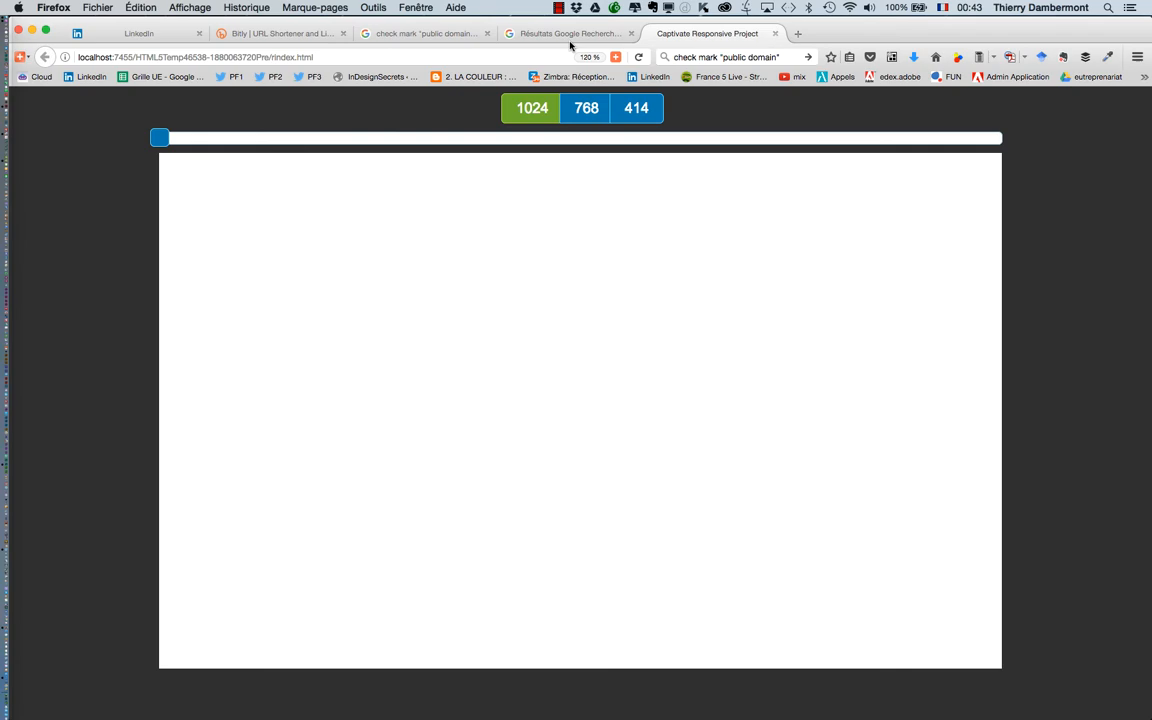
{"action": "left_click", "coordinate": [512, 34]}
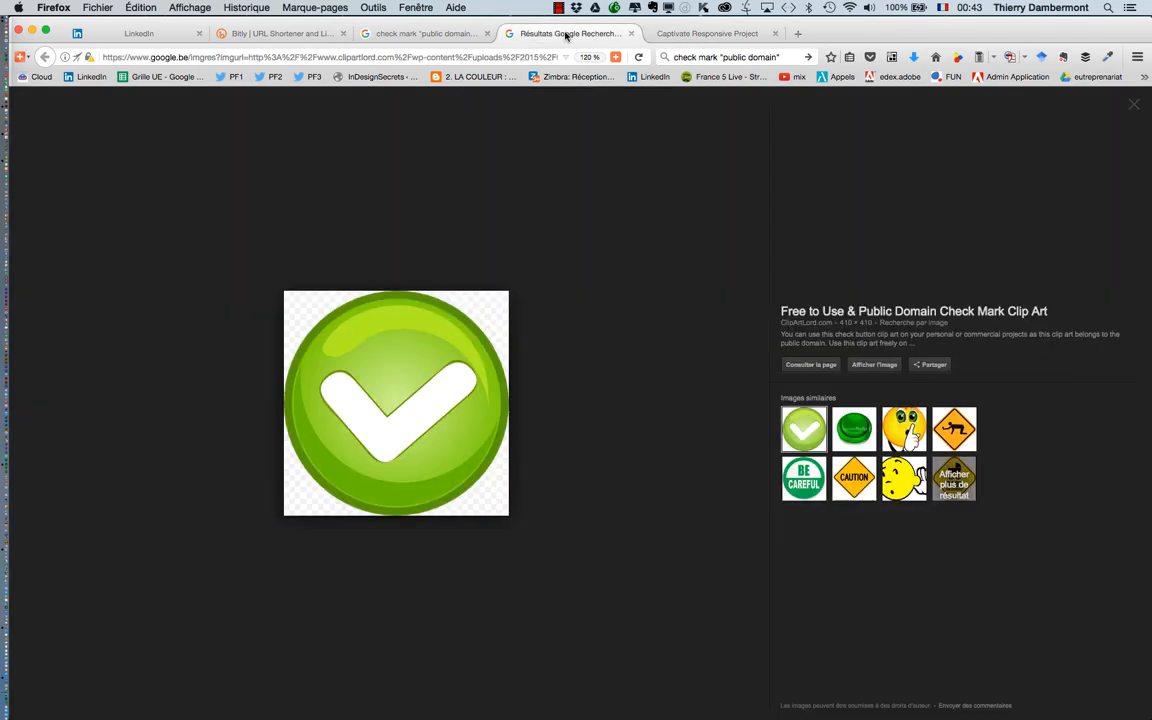
{"action": "left_click", "coordinate": [435, 33]}
{"action": "left_click", "coordinate": [278, 33]}
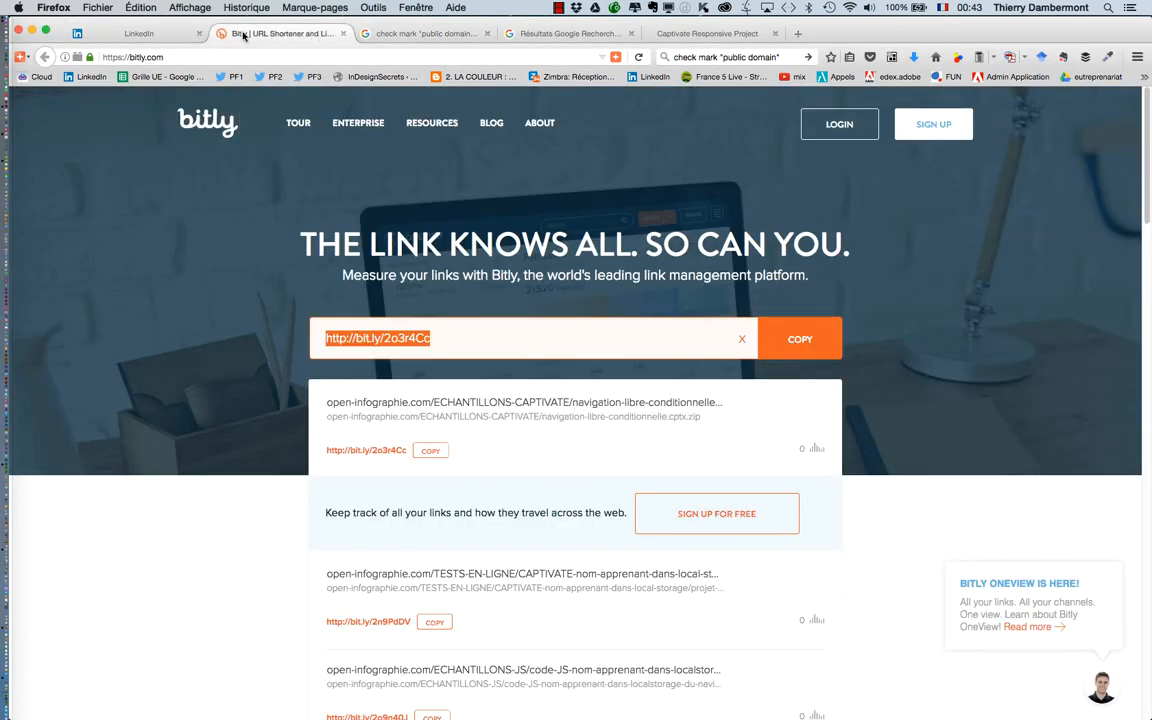
{"action": "left_click", "coordinate": [406, 35]}
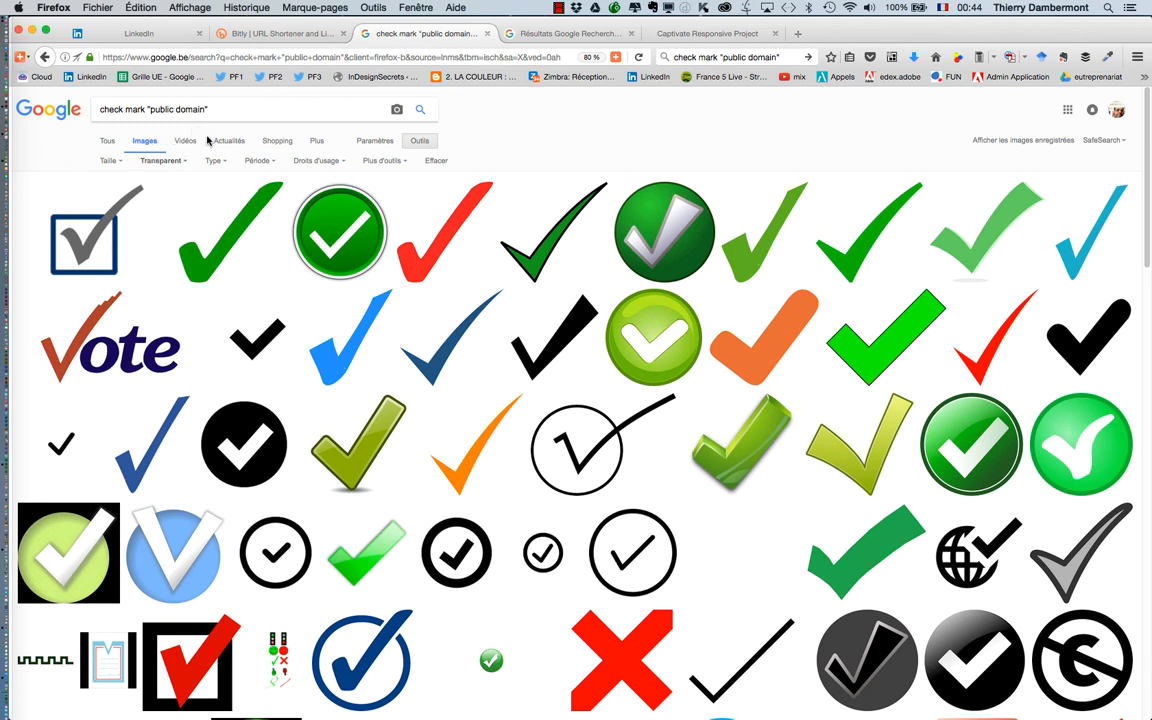
{"action": "left_click", "coordinate": [559, 37]}
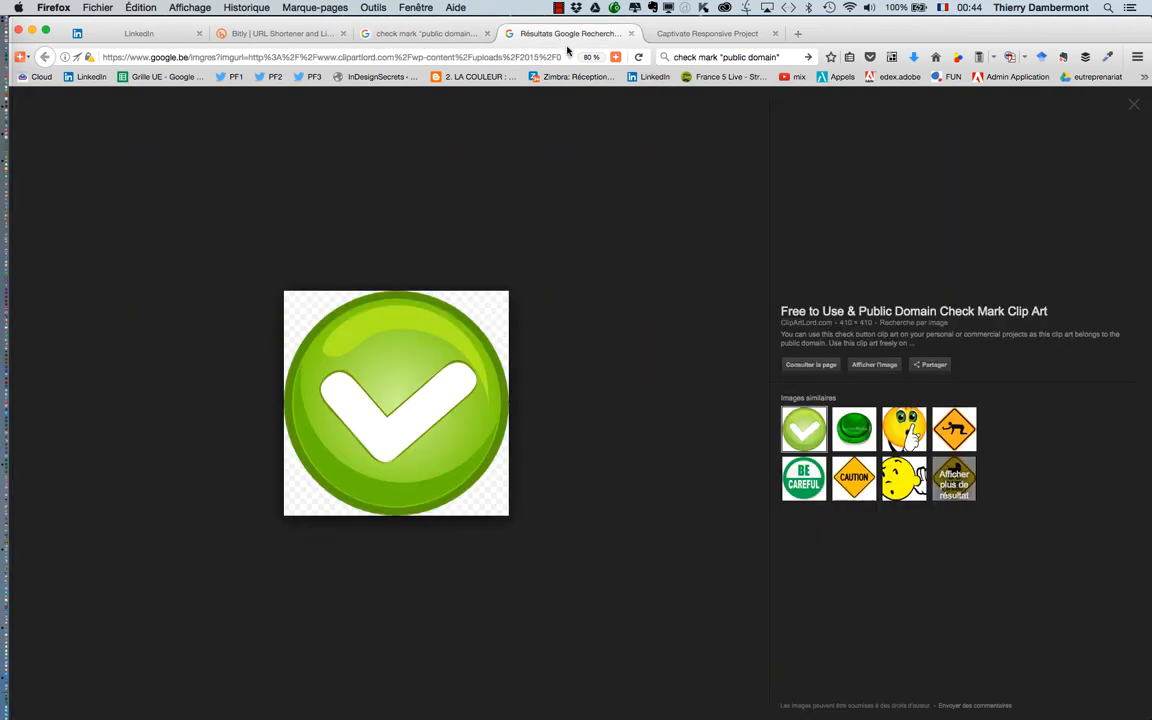
Step: Test text 2 in the course preview: continue from Accueil, submit answer A to its question, and return to the menu
{"action": "left_click", "coordinate": [698, 35]}
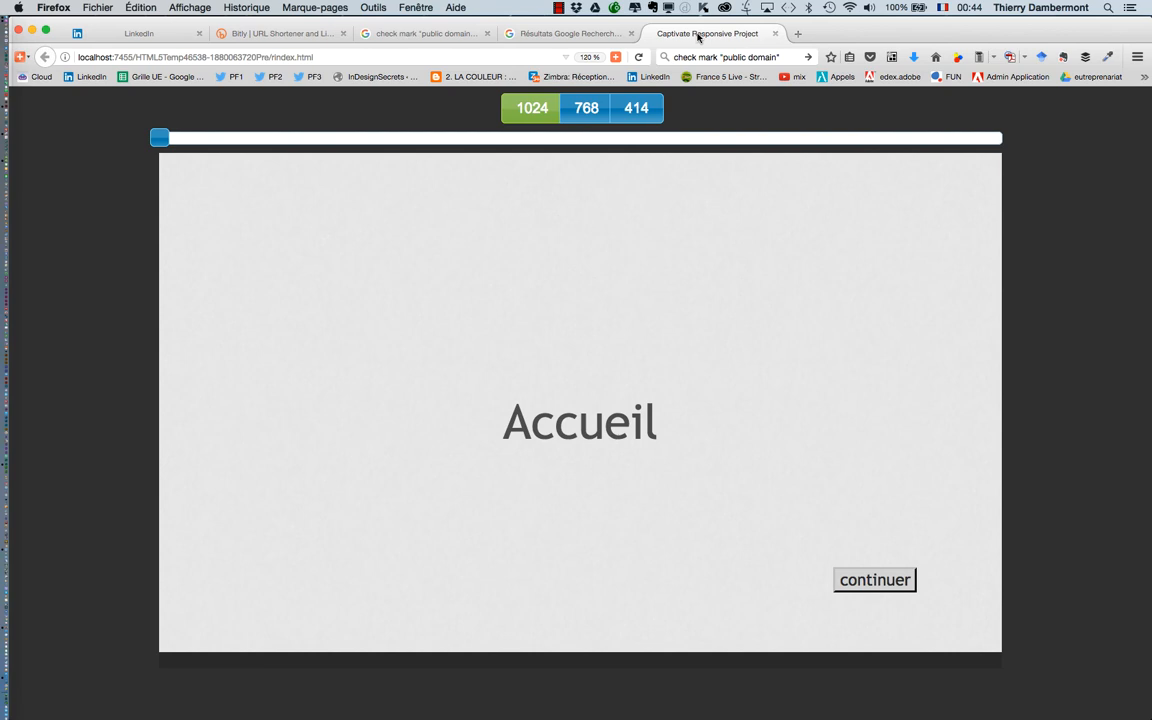
{"action": "left_click", "coordinate": [869, 586]}
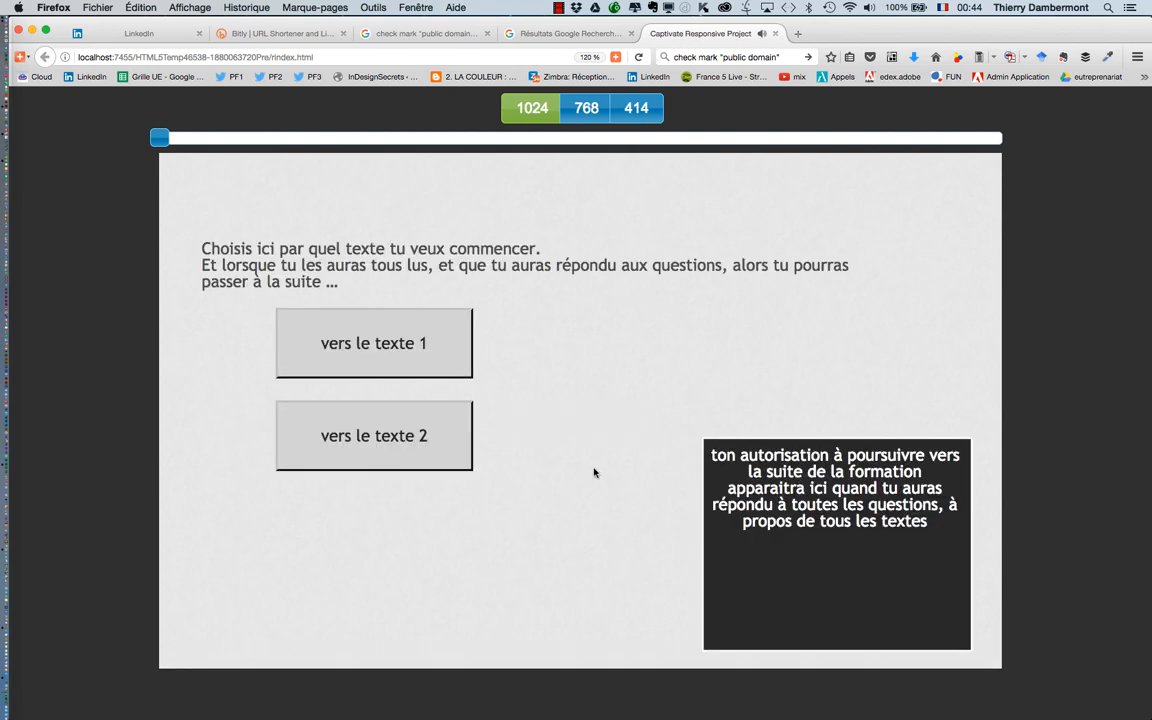
{"action": "left_click", "coordinate": [440, 449]}
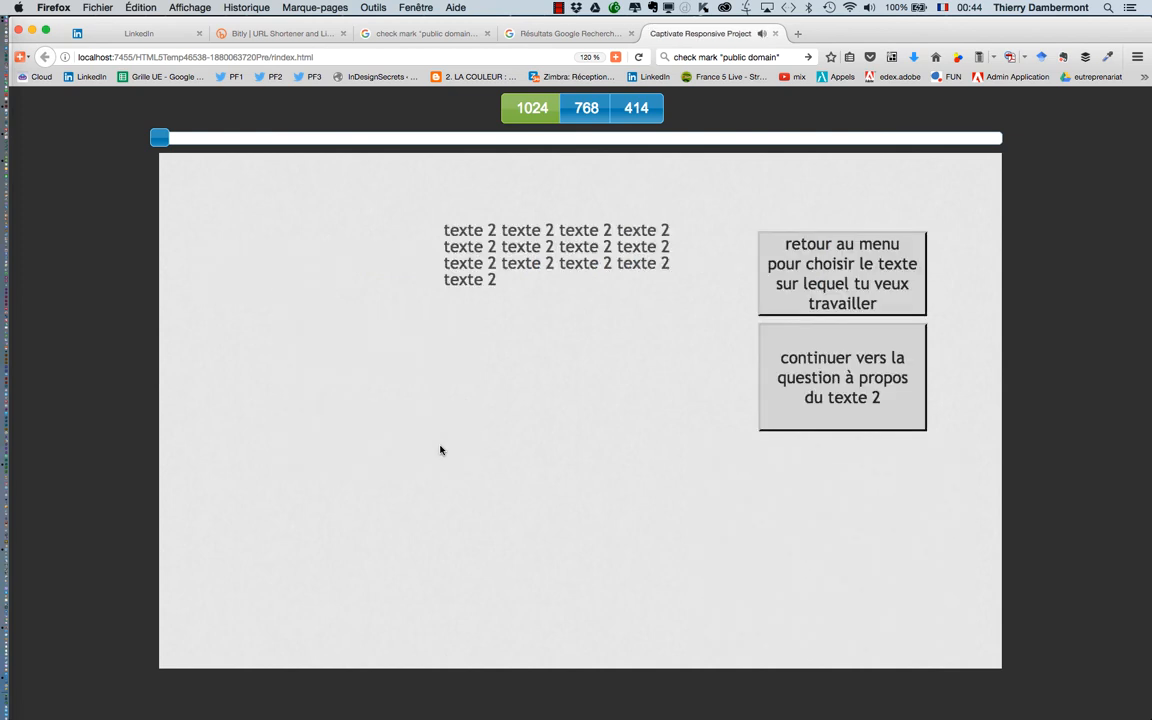
{"action": "left_click", "coordinate": [870, 397]}
{"action": "left_click", "coordinate": [869, 393]}
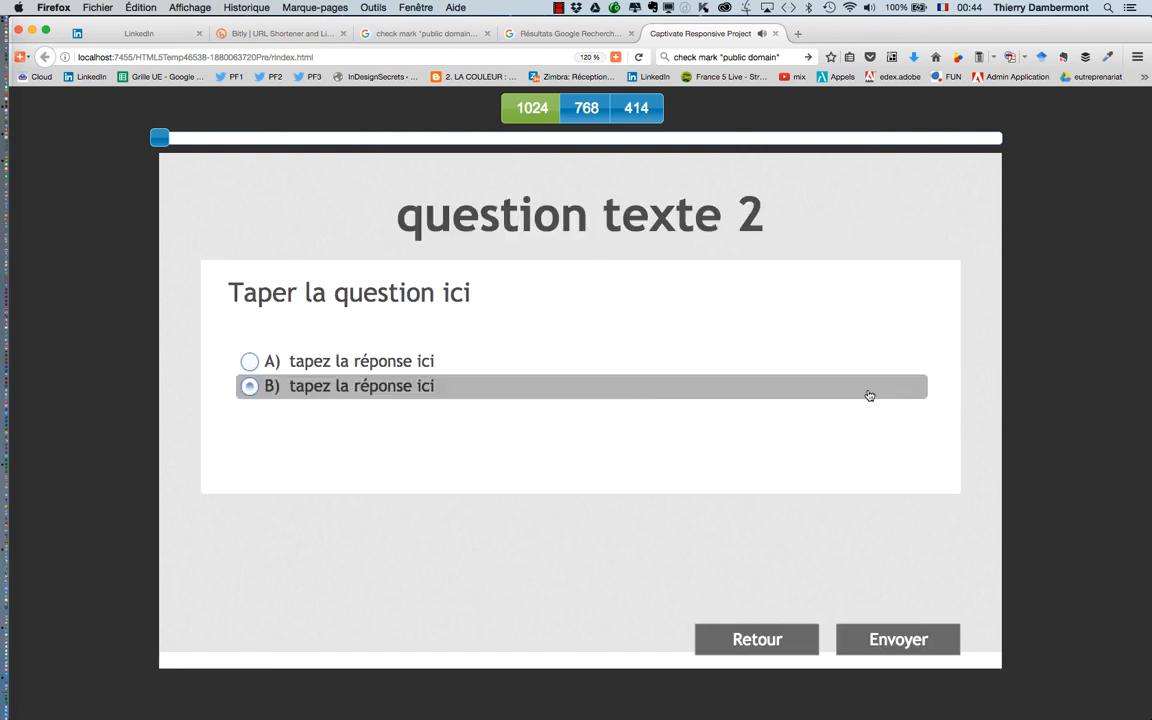
{"action": "left_click", "coordinate": [389, 363]}
{"action": "left_click", "coordinate": [881, 635]}
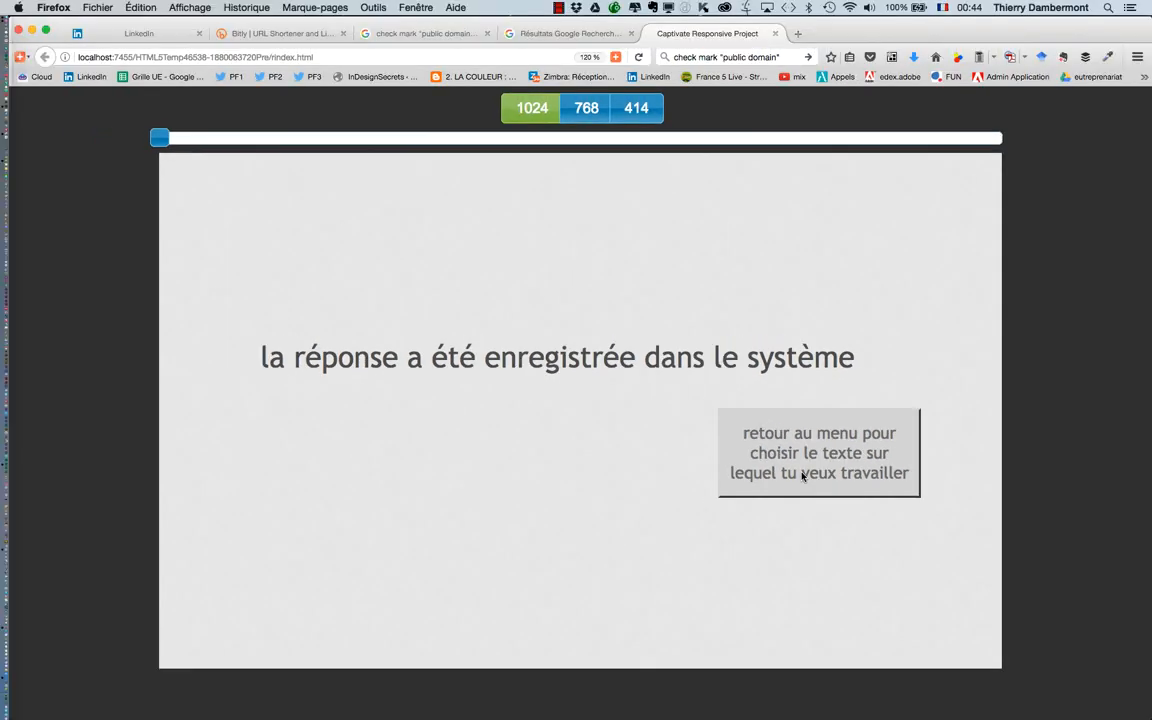
{"action": "left_click", "coordinate": [804, 479]}
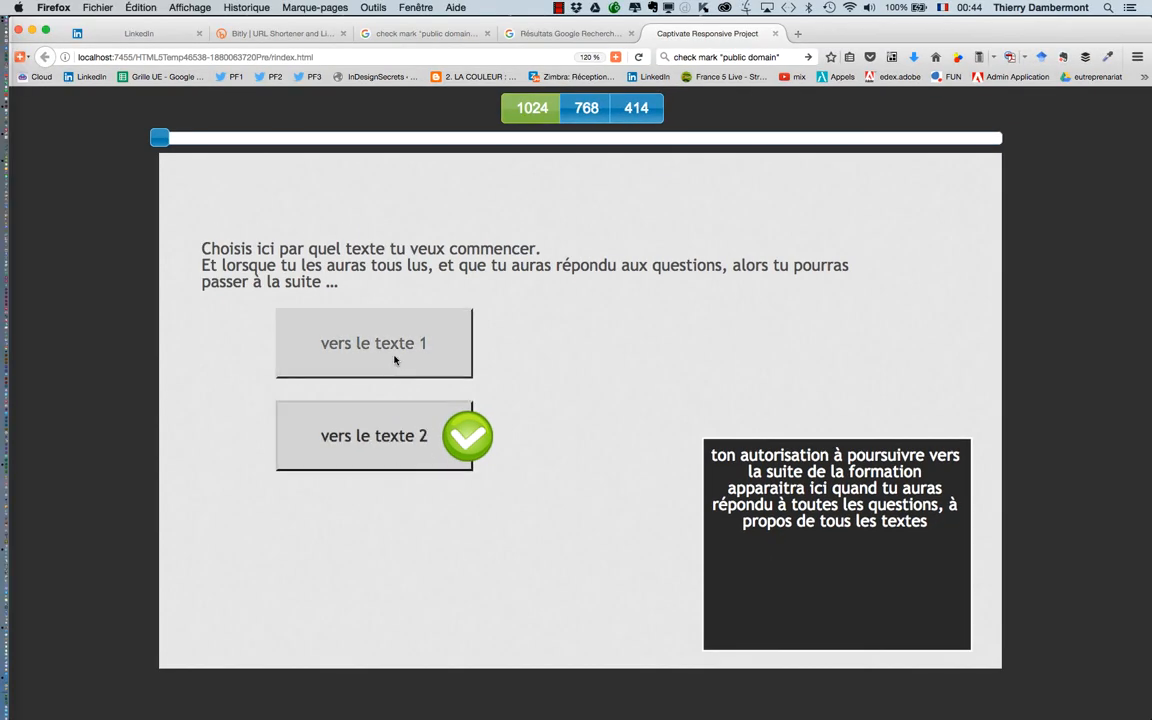
Step: Test text 1 from the preview's menu by submitting answer A to its question and returning to the menu
{"action": "left_click", "coordinate": [354, 265]}
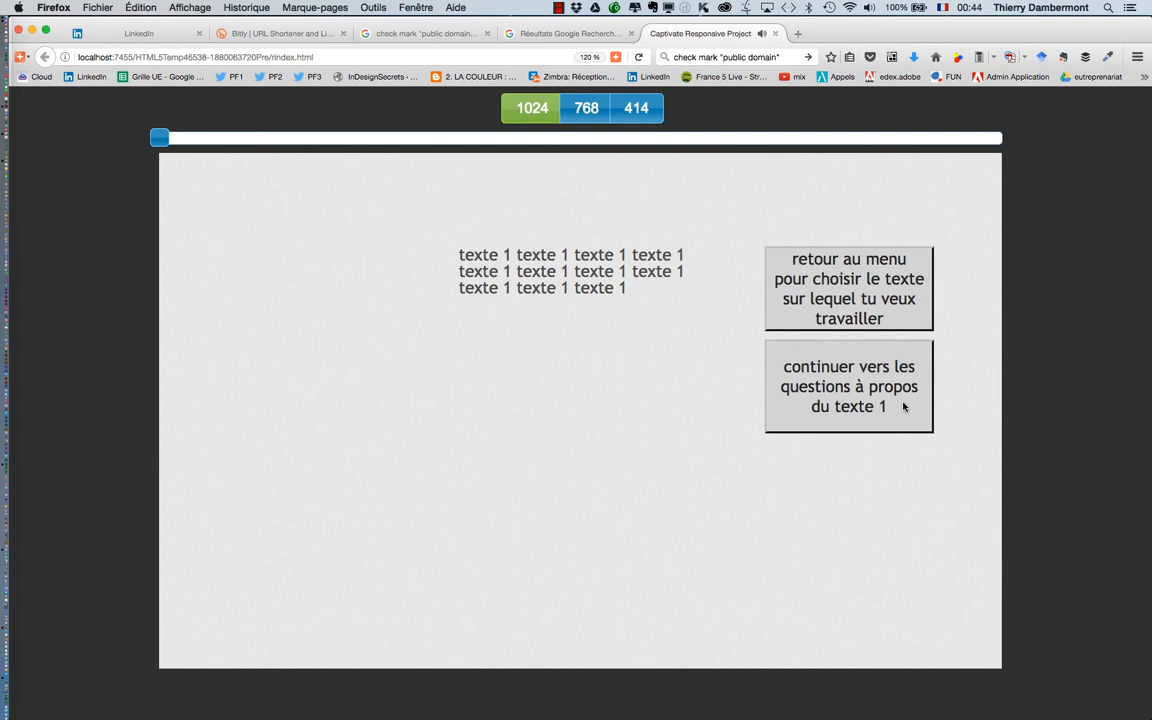
{"action": "left_click", "coordinate": [902, 406]}
{"action": "left_click", "coordinate": [372, 363]}
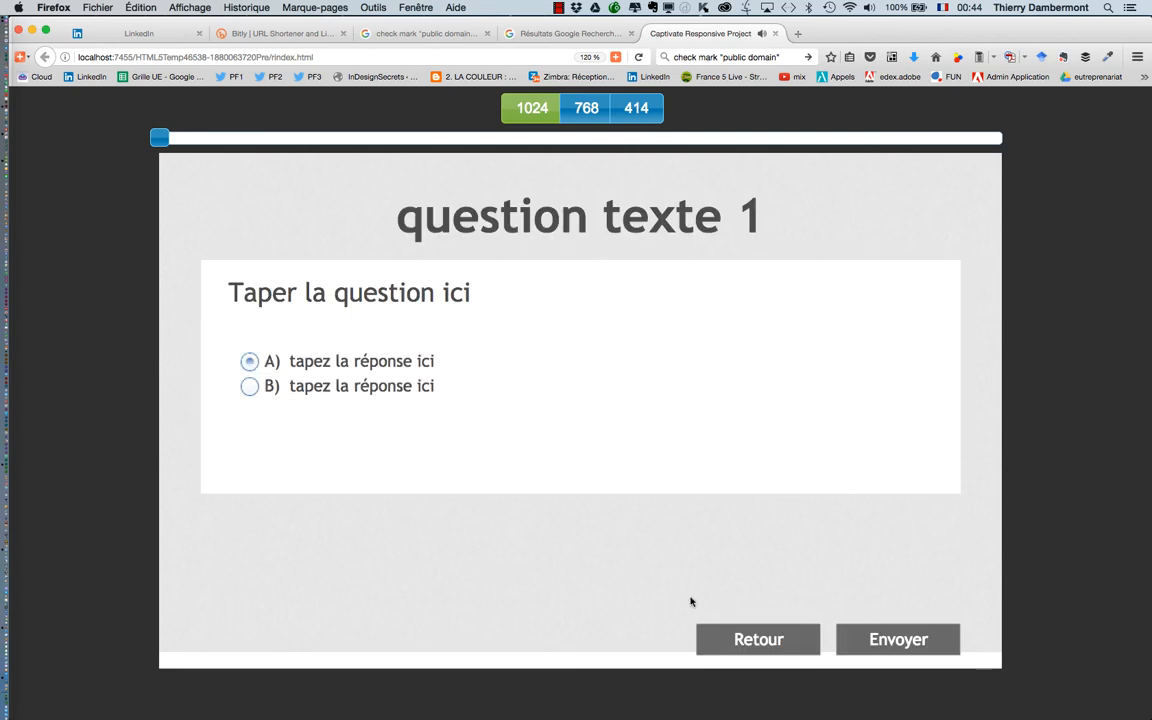
{"action": "left_click", "coordinate": [885, 645]}
{"action": "left_click", "coordinate": [676, 572]}
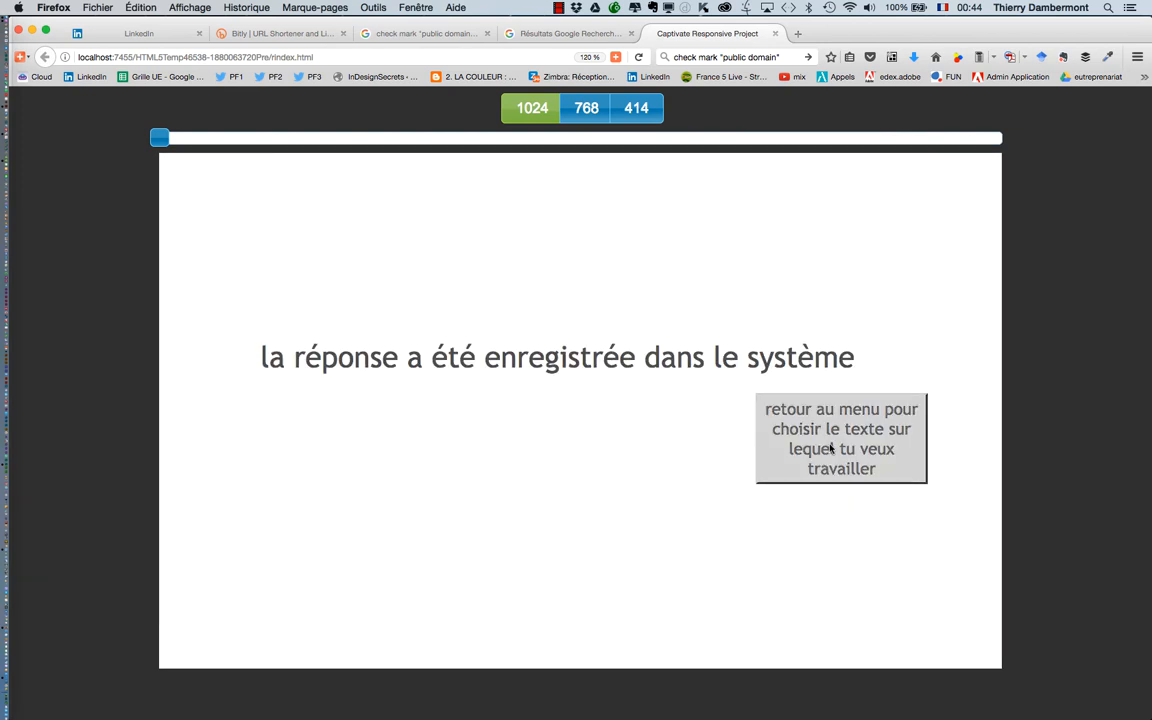
{"action": "left_click", "coordinate": [769, 441]}
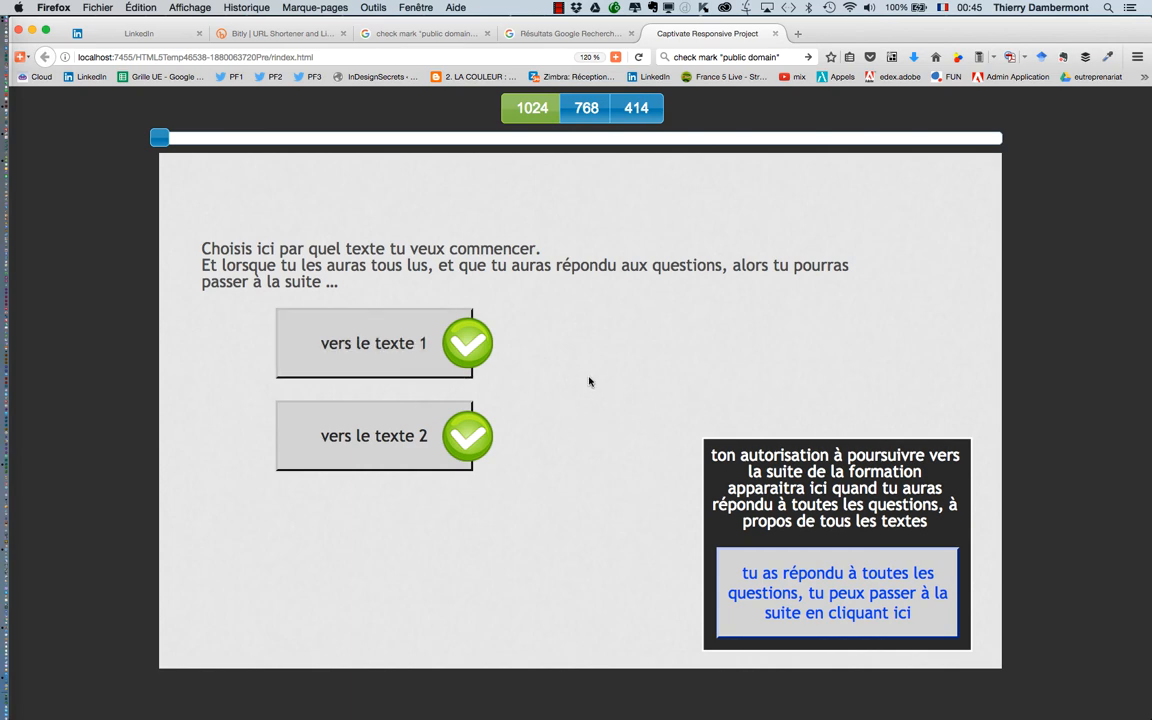
Step: Copy the download address of navigation-libre-conditionnelle-2.cptx.zip from the browser and shorten it with Bitly
{"action": "key", "text": "super+Tab"}
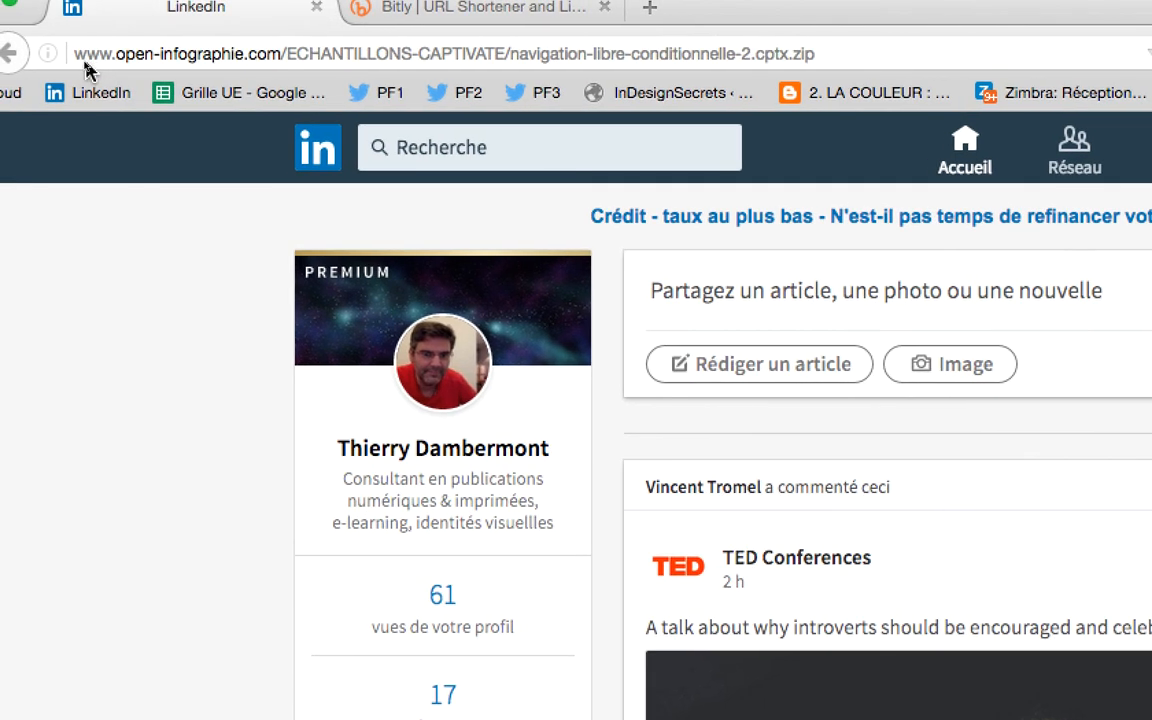
{"action": "left_click", "coordinate": [73, 52]}
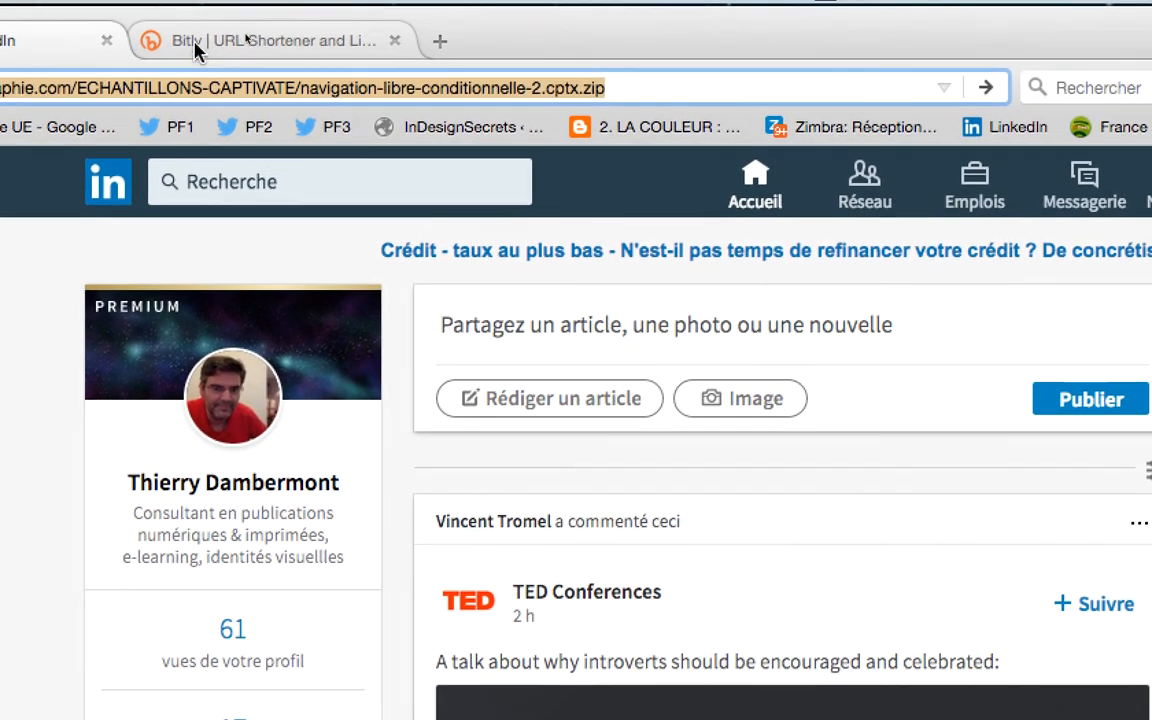
{"action": "left_click", "coordinate": [404, 3]}
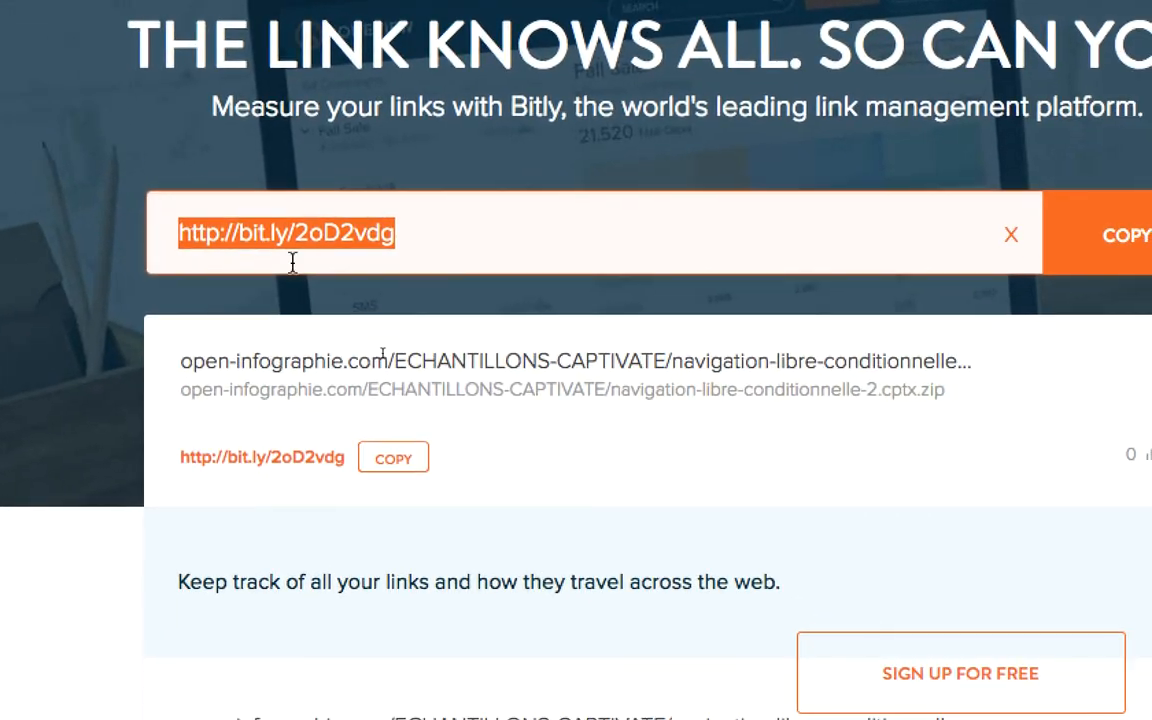